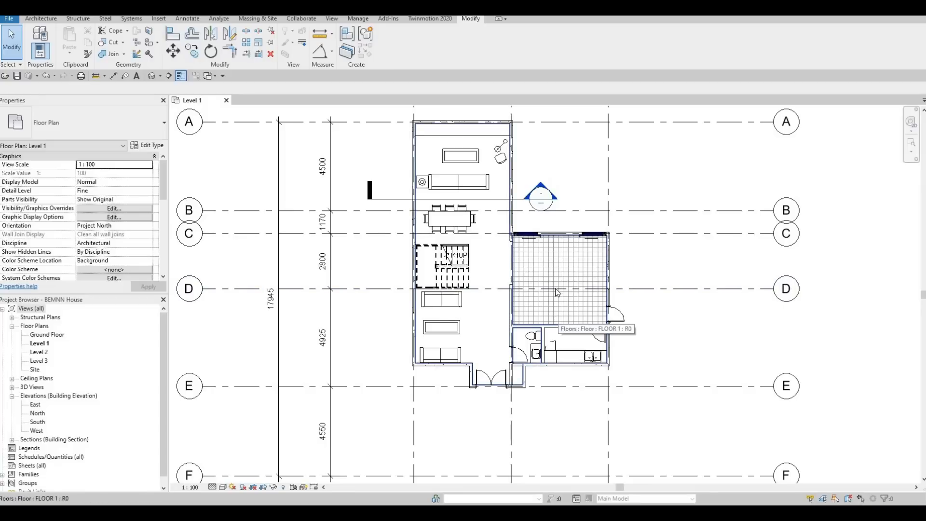
# - Move the building section so it cuts through the tiled room near grid D, and flip its viewing direction
pyautogui.moveTo(547, 293); pyautogui.dragTo(526, 276, button='middle')
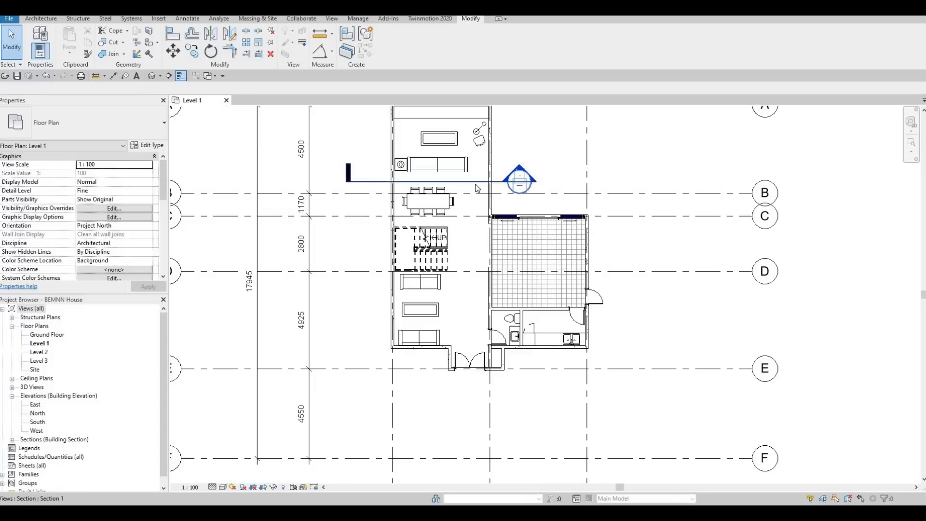
pyautogui.moveTo(473, 182); pyautogui.dragTo(612, 293)
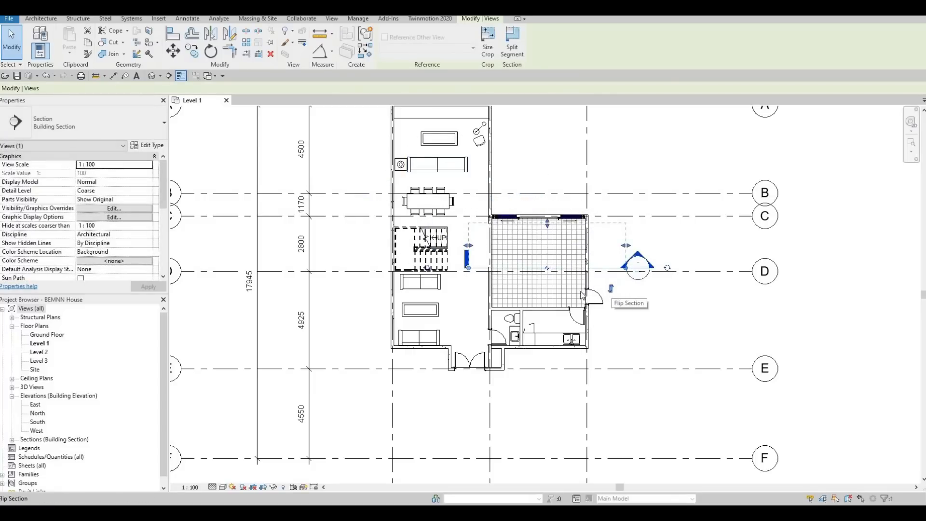
pyautogui.click(611, 289)
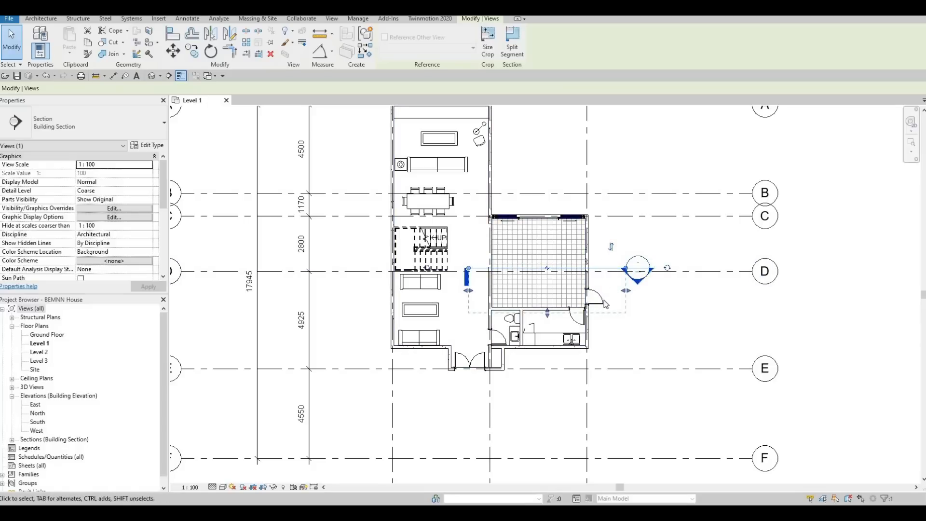
# - Create an in-place model component in the Generic Models category, named Generic Models 1
pyautogui.scroll(3, 548, 302)
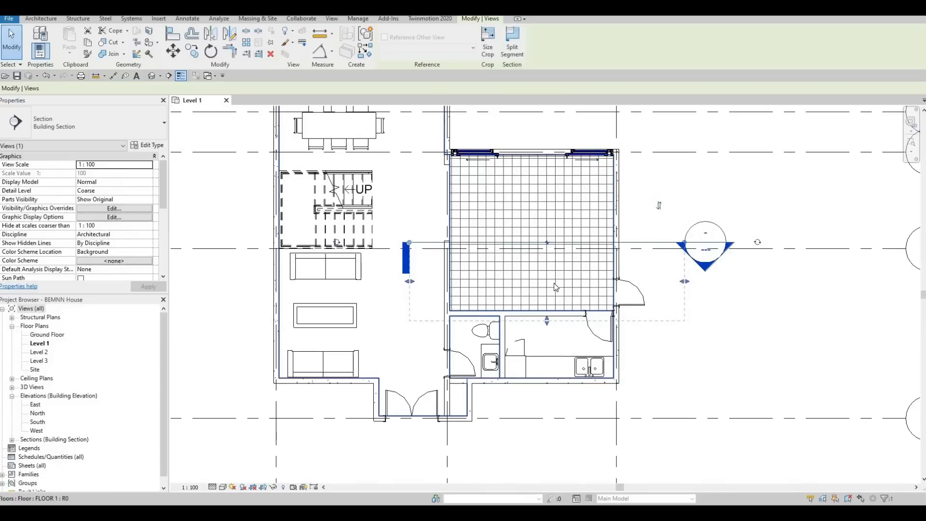
pyautogui.moveTo(584, 276); pyautogui.dragTo(645, 248, button='middle')
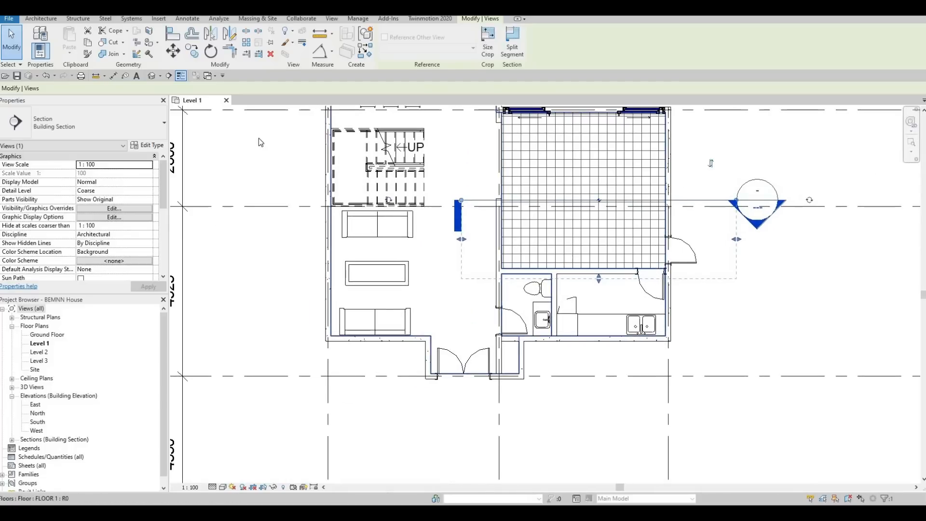
pyautogui.click(44, 19)
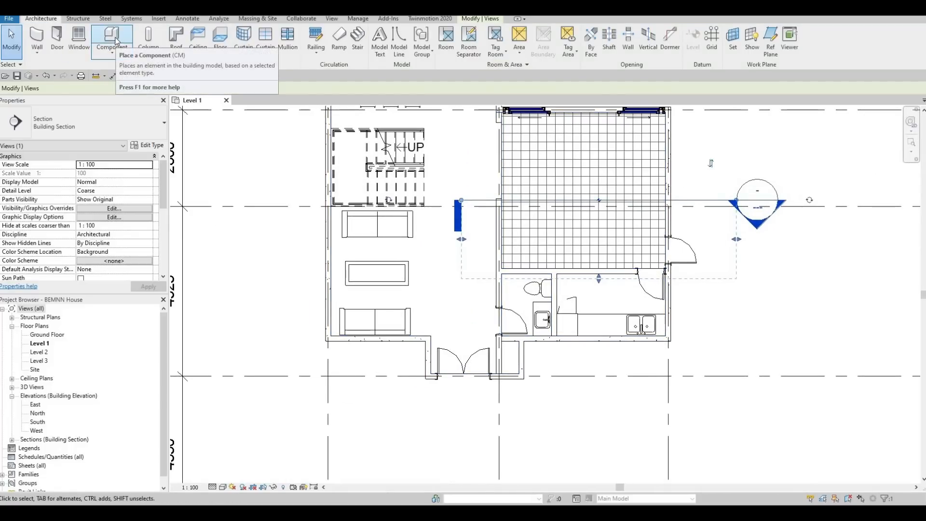
pyautogui.click(115, 39)
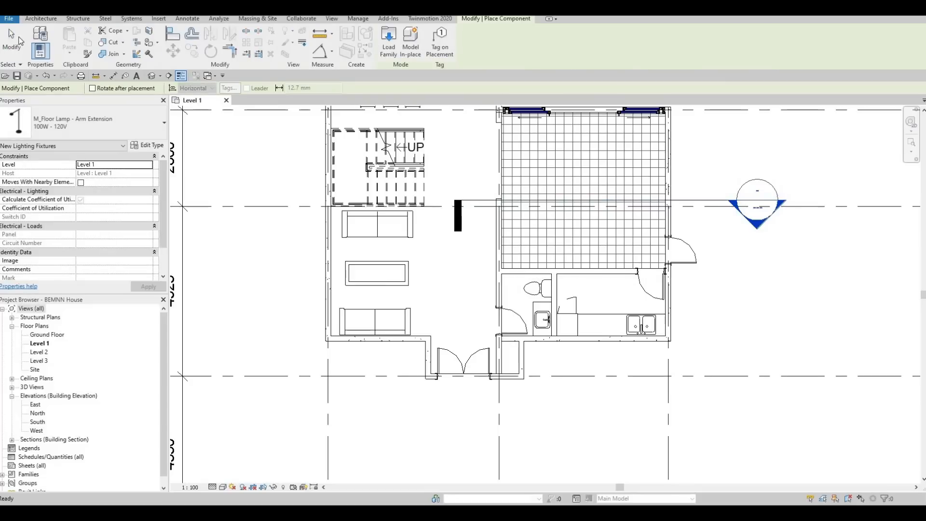
pyautogui.click(41, 20)
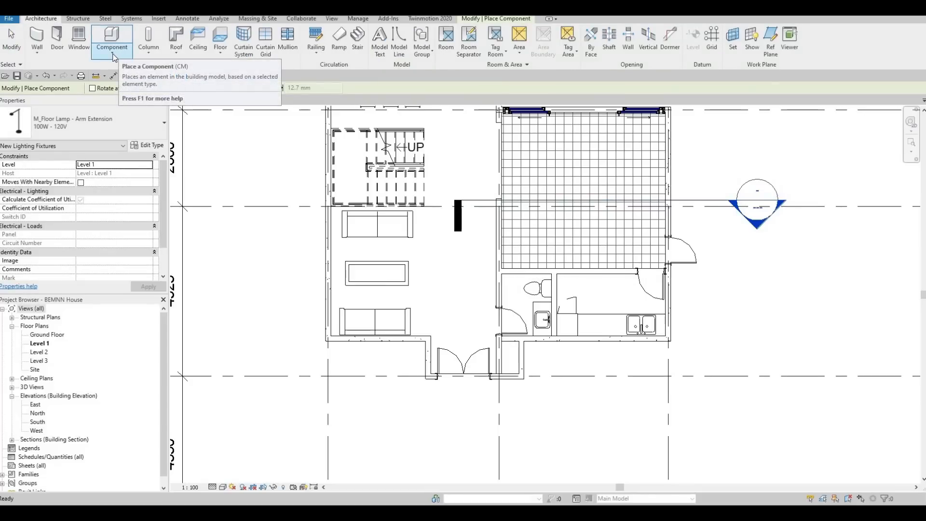
pyautogui.click(113, 56)
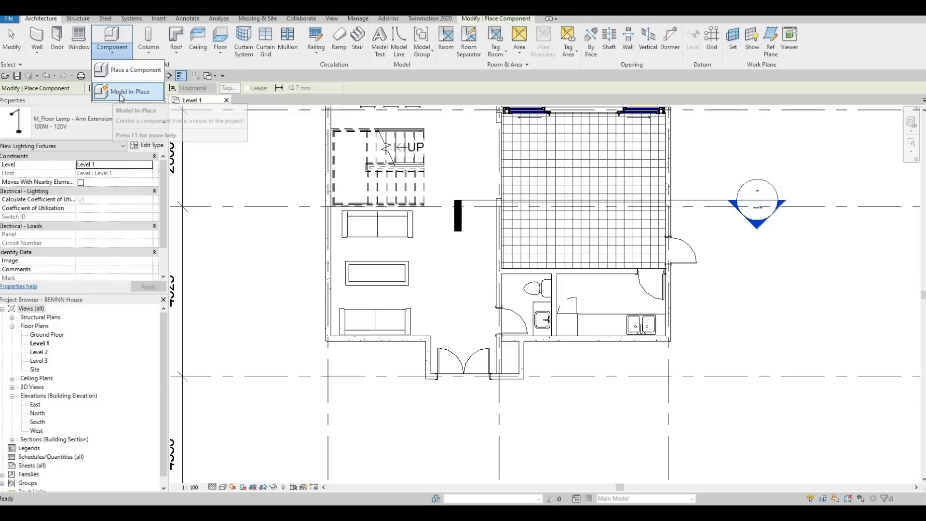
pyautogui.click(122, 93)
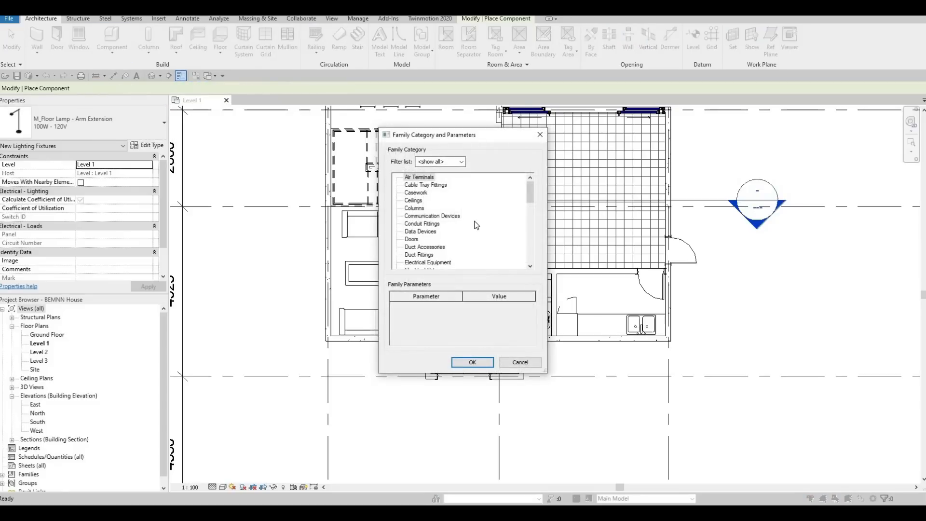
pyautogui.scroll(-3, 435, 243)
pyautogui.scroll(-1, 434, 244)
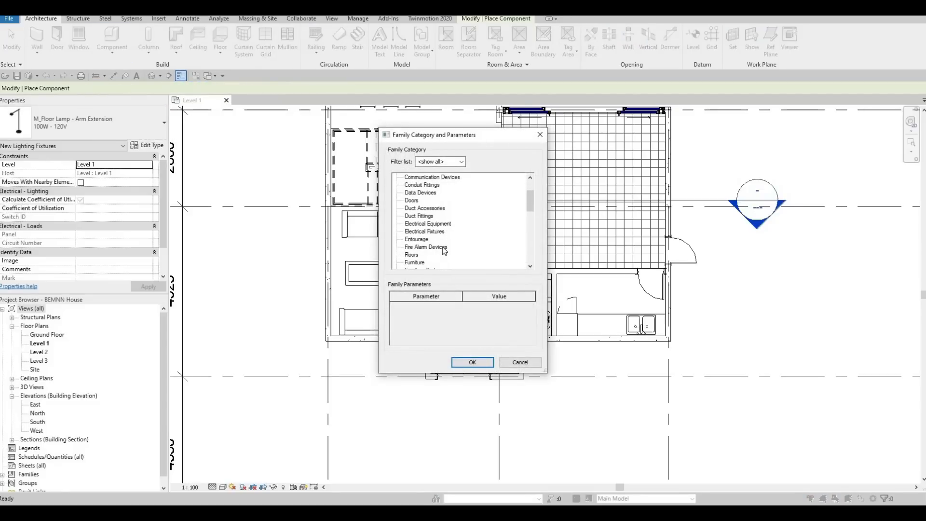
pyautogui.scroll(-2, 444, 250)
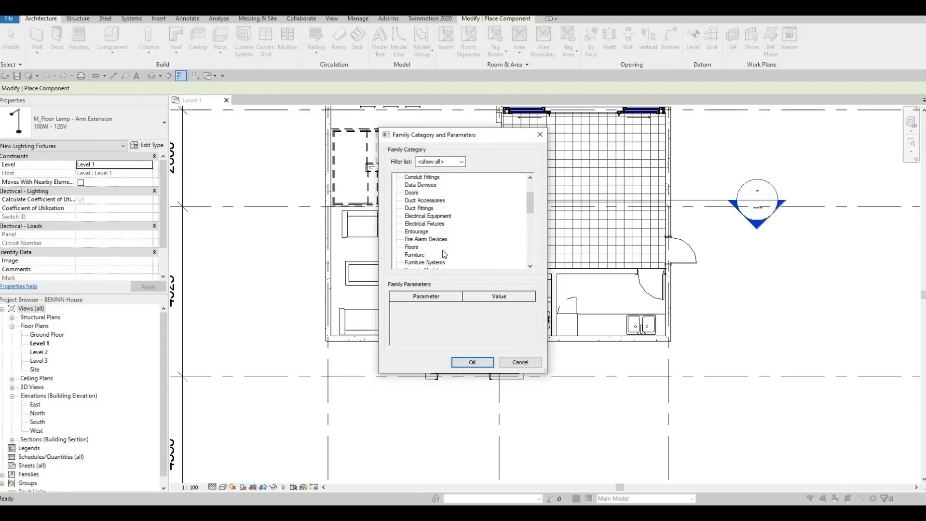
pyautogui.click(472, 363)
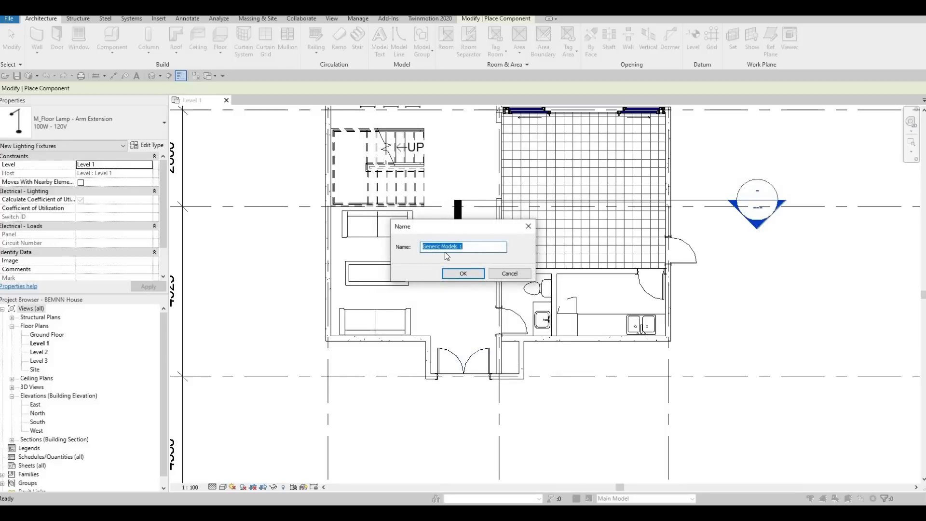
pyautogui.click(460, 275)
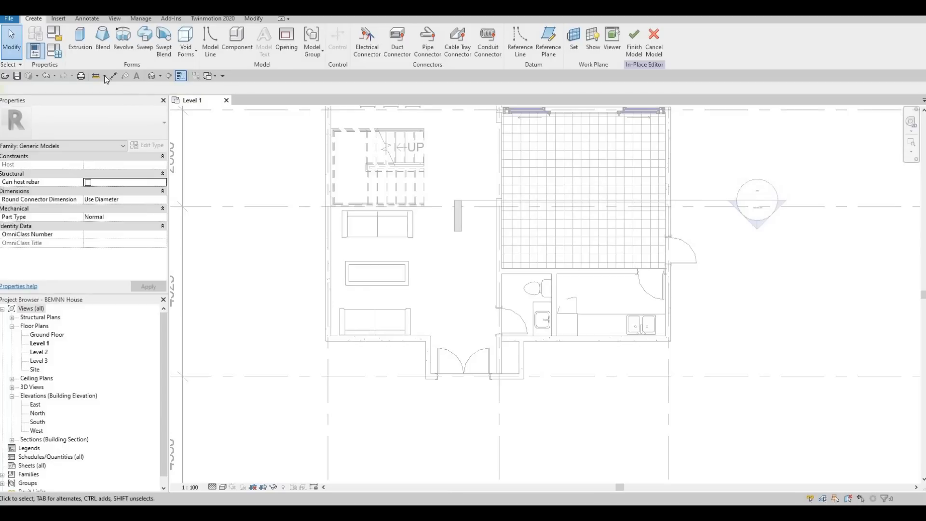
# - Start a solid extrusion and sketch a rectangle about 3240 by 600 mm from the tiled room's lower-left corner along the bathroom wall
pyautogui.click(80, 51)
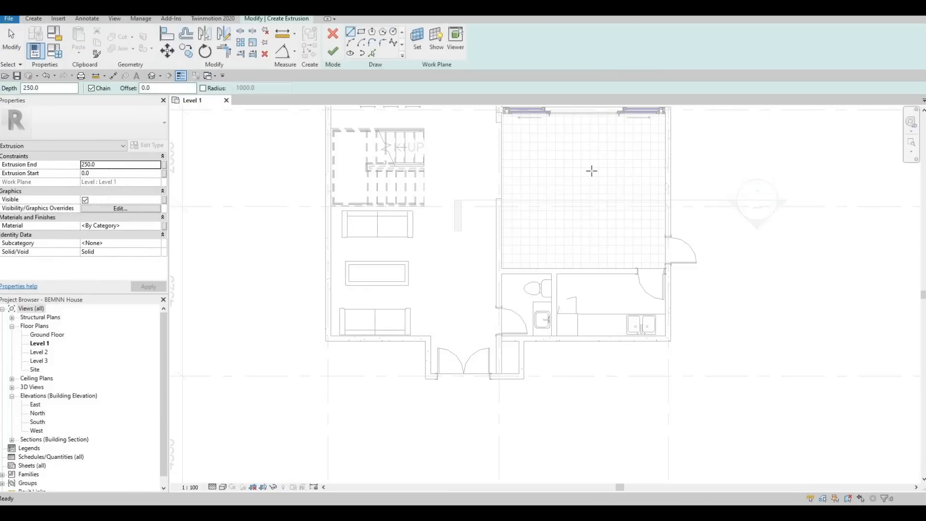
pyautogui.scroll(2, 543, 288)
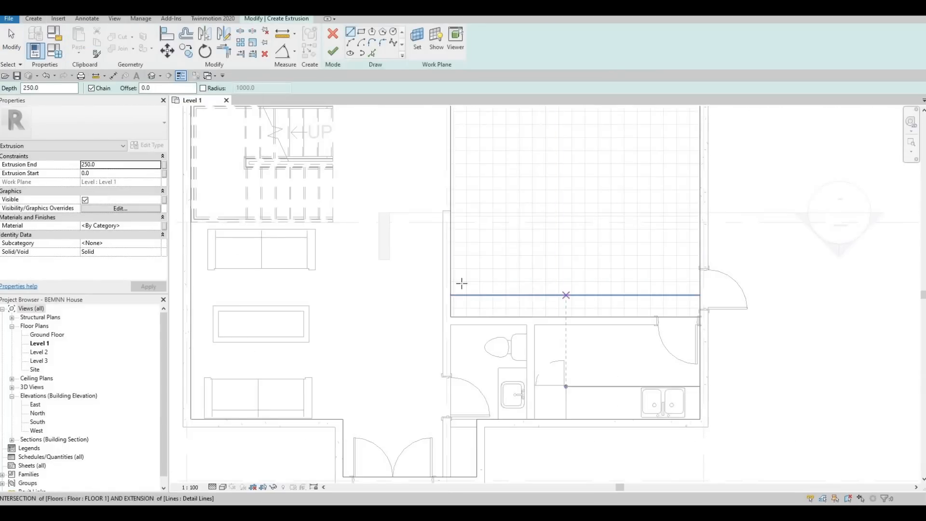
pyautogui.scroll(2, 461, 283)
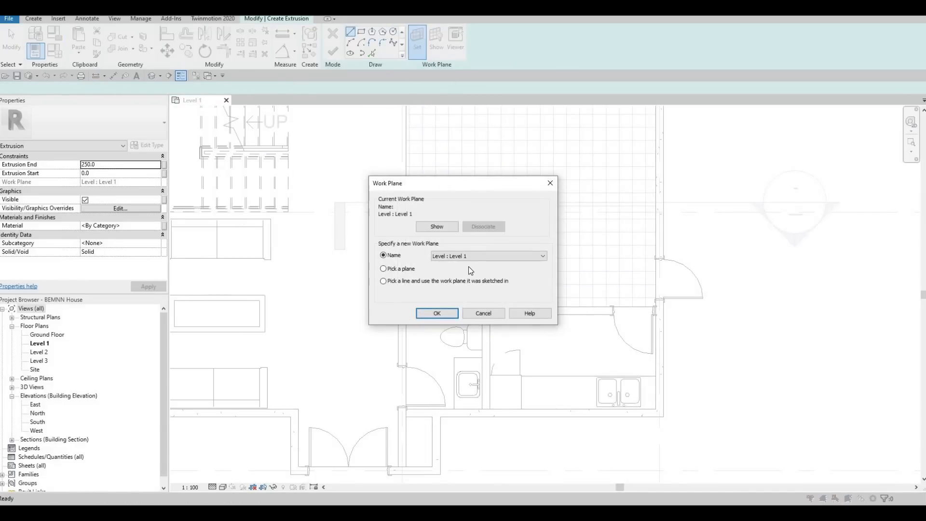
pyautogui.click(549, 183)
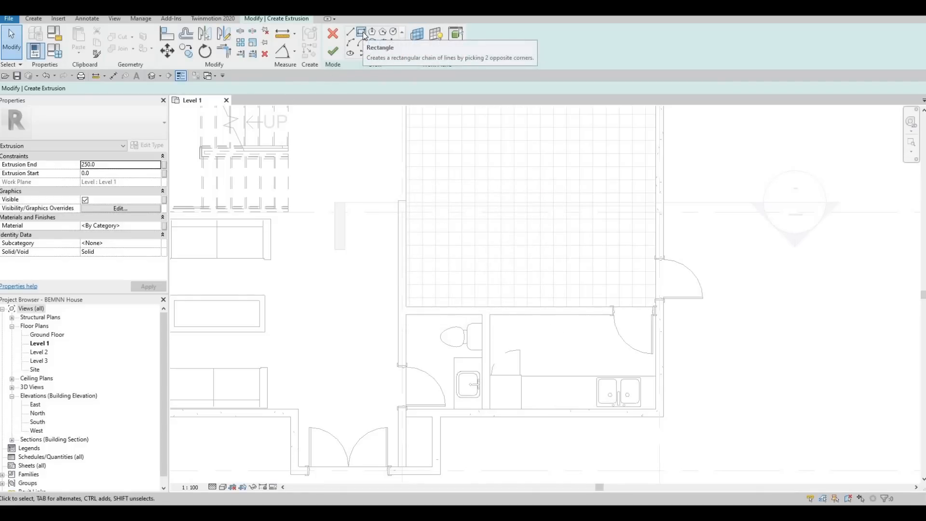
pyautogui.click(363, 32)
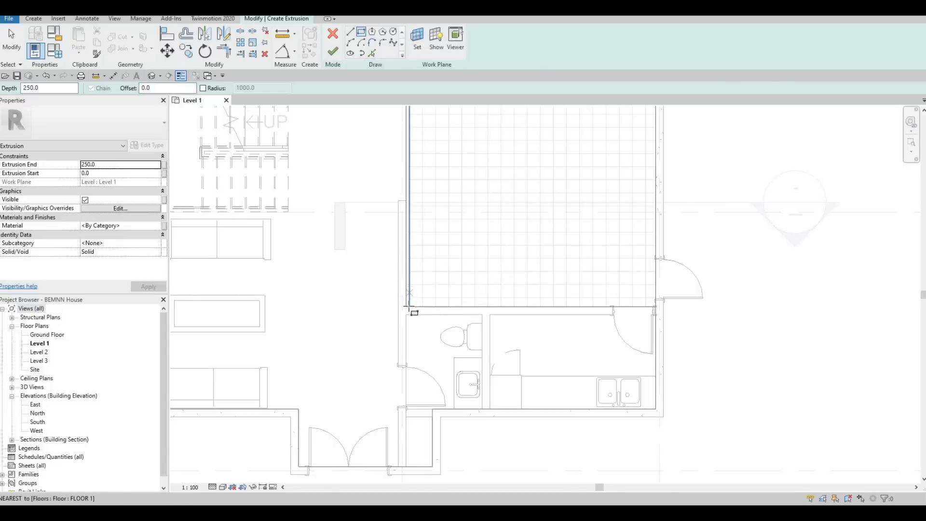
pyautogui.scroll(3, 409, 303)
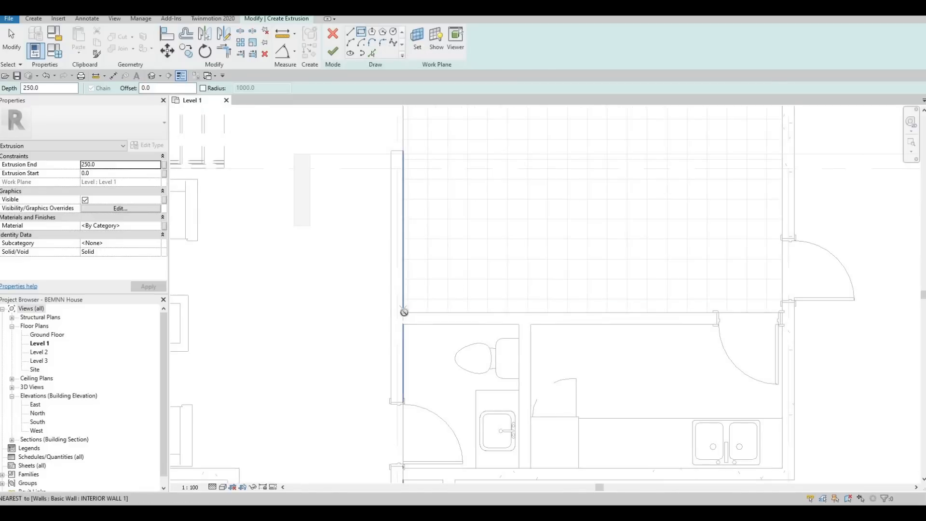
pyautogui.click(403, 312)
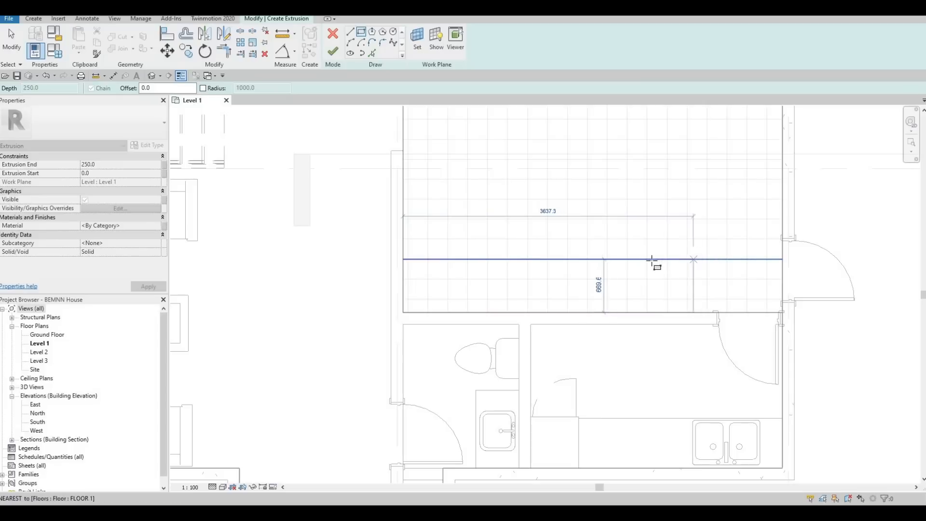
pyautogui.click(682, 264)
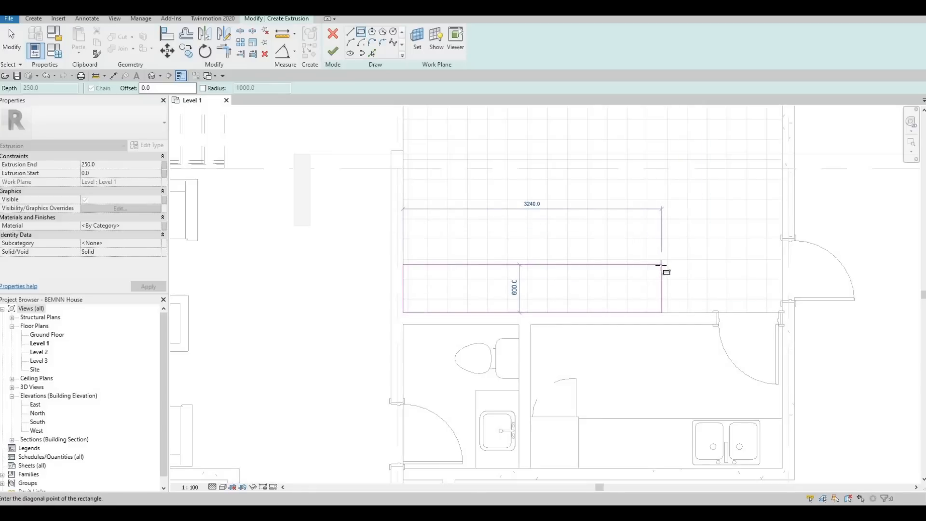
pyautogui.click(661, 265)
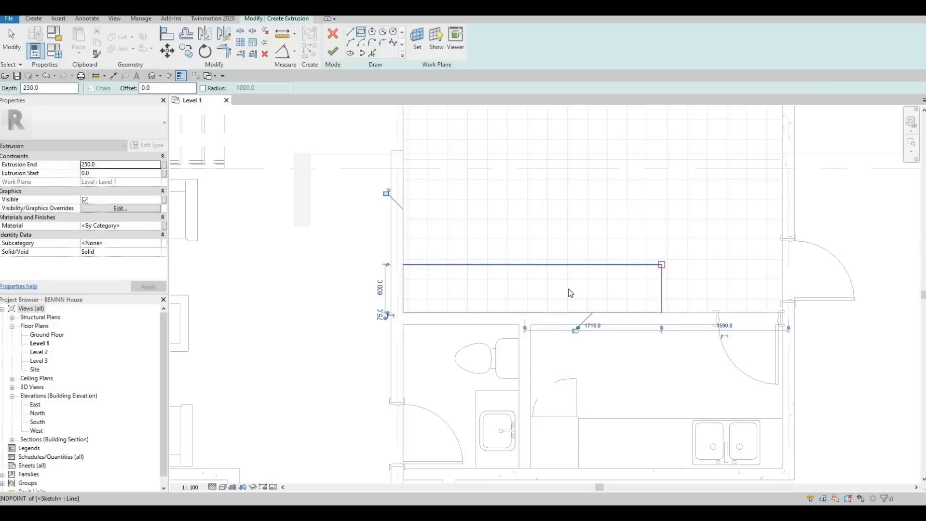
pyautogui.press('Escape')
pyautogui.press('Escape')
pyautogui.press('Escape')
# - Set the depth of the sketched rectangle to 700 mm by adjusting its upper edge
pyautogui.click(548, 265)
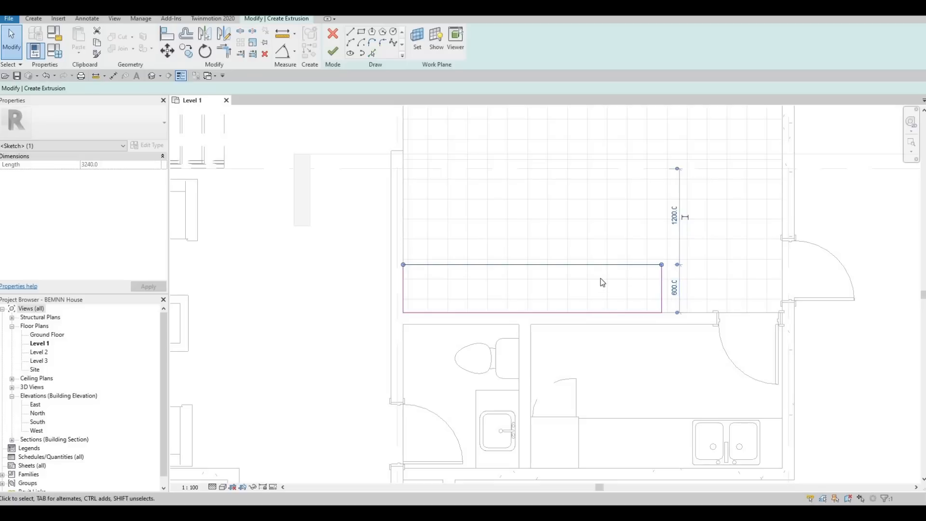
pyautogui.click(674, 289)
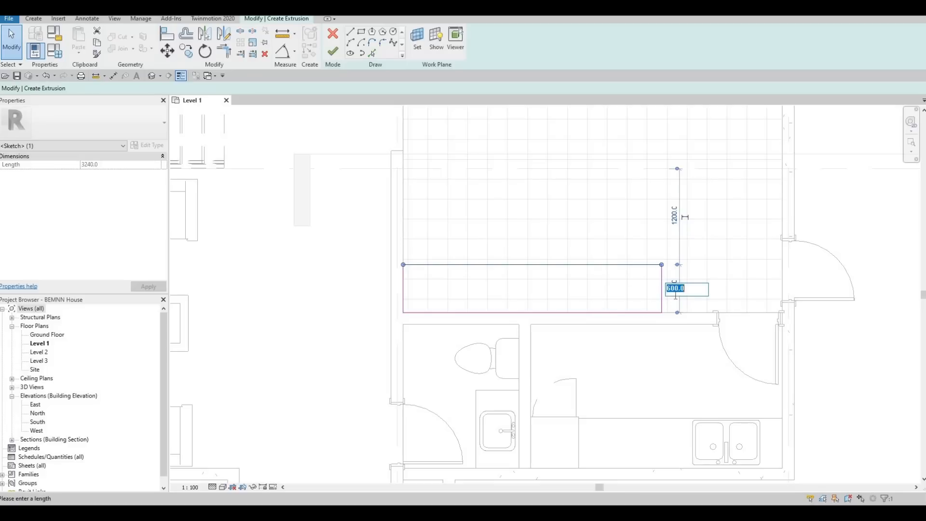
pyautogui.write('700')
pyautogui.press('Return')
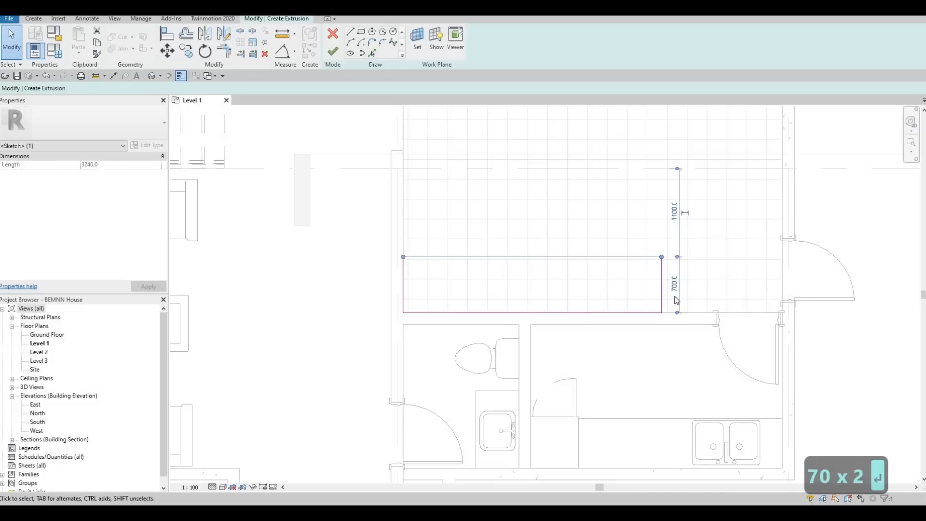
# - Reference the rectangle's right edge to the interior wall face on the left and set that distance to 3000 mm
pyautogui.scroll(-2, 632, 294)
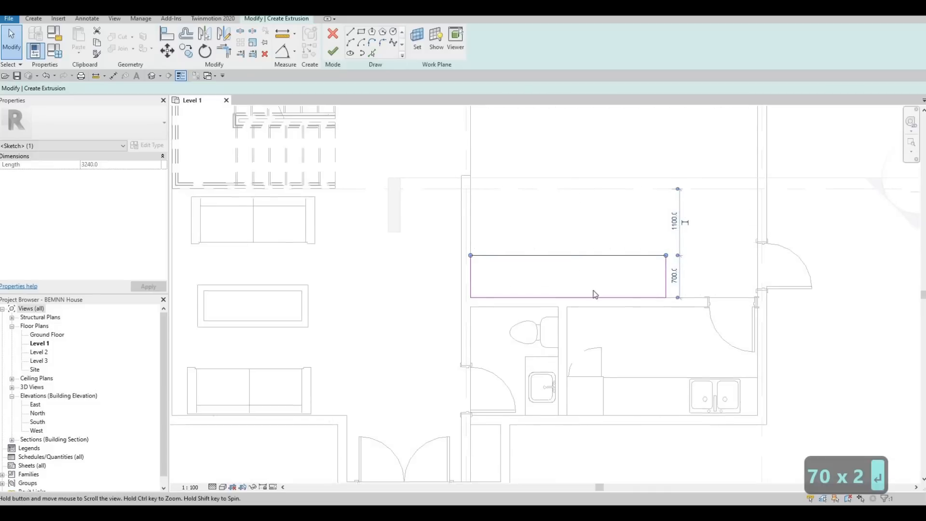
pyautogui.moveTo(700, 280); pyautogui.dragTo(678, 272, button='middle')
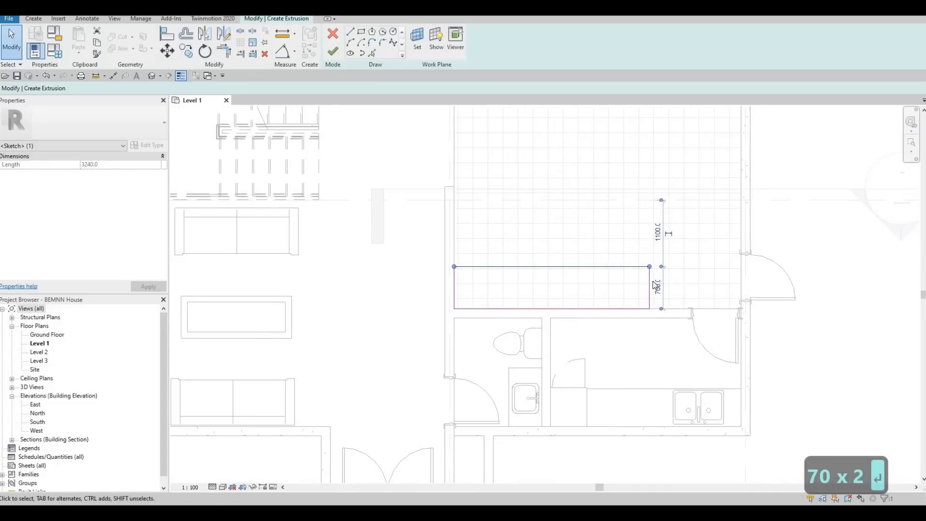
pyautogui.scroll(1, 629, 287)
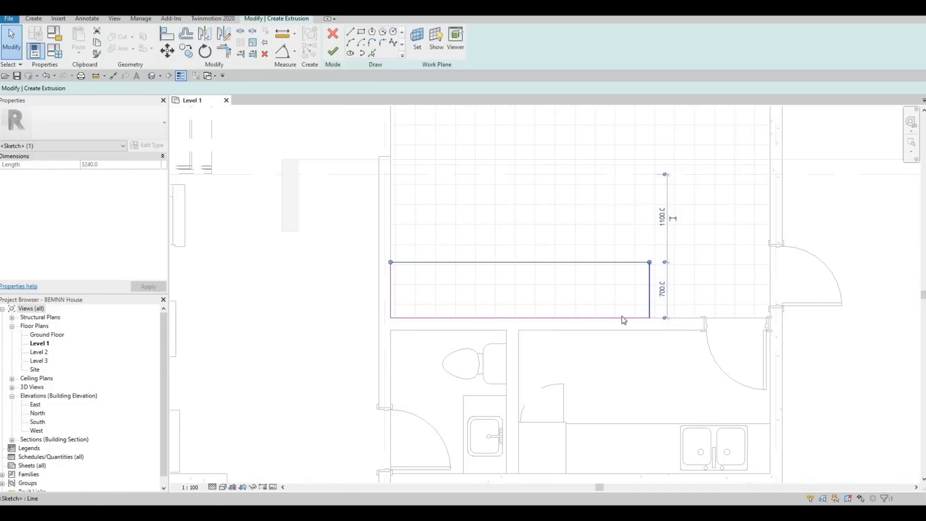
pyautogui.click(650, 290)
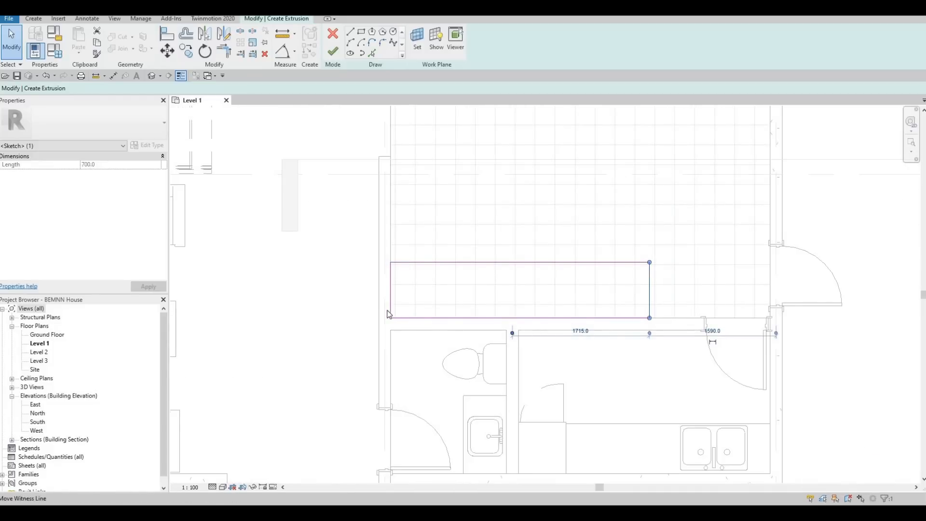
pyautogui.moveTo(388, 314); pyautogui.dragTo(389, 315)
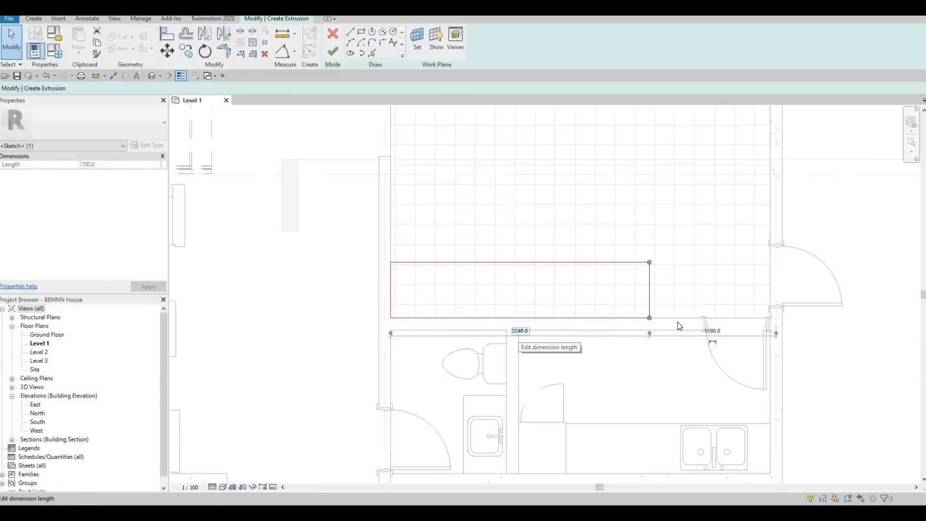
pyautogui.click(516, 333)
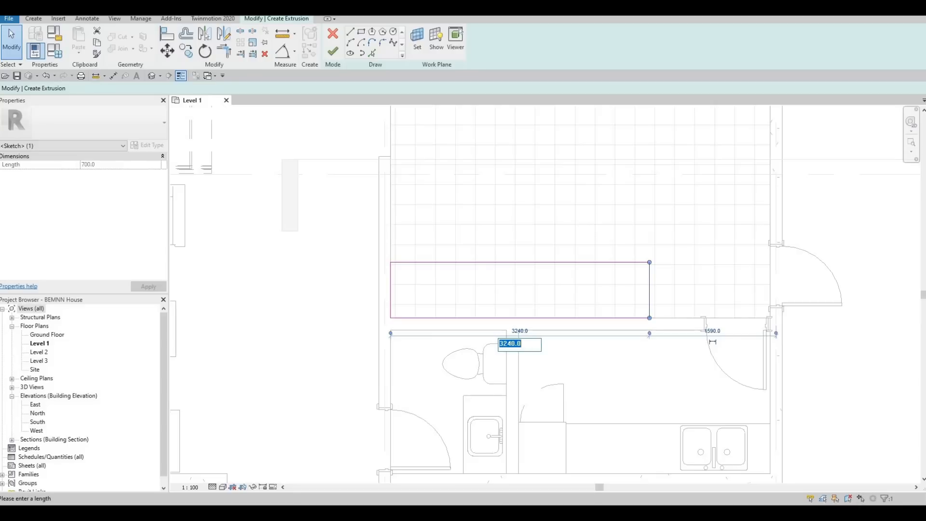
pyautogui.write('3000')
pyautogui.press('Return')
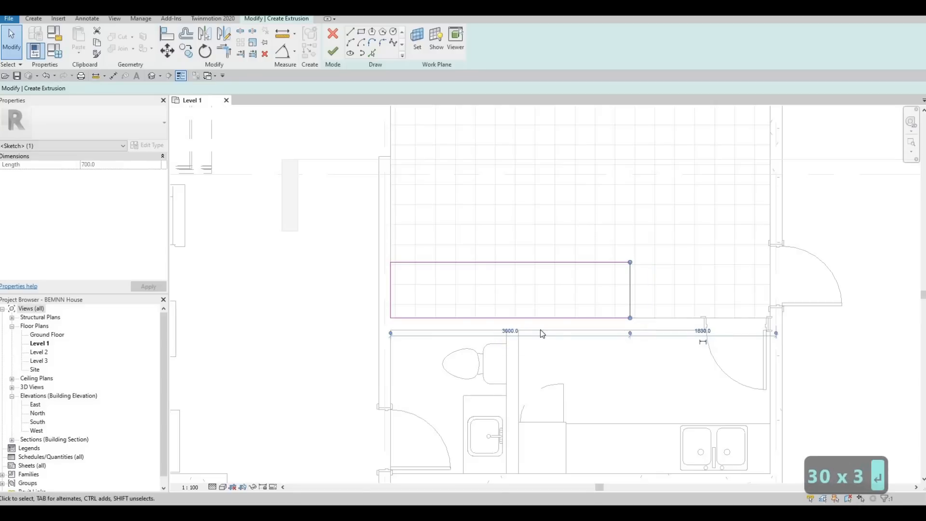
pyautogui.press('Escape')
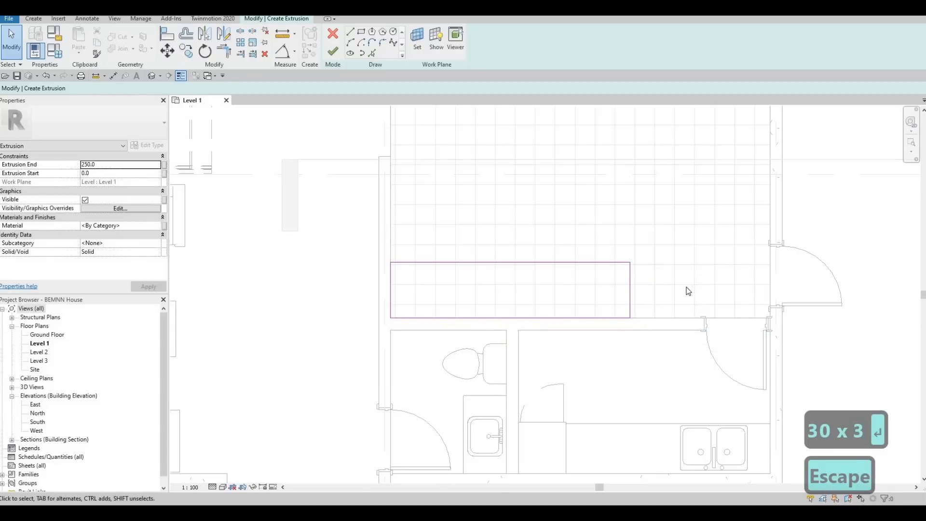
pyautogui.scroll(-4, 651, 314)
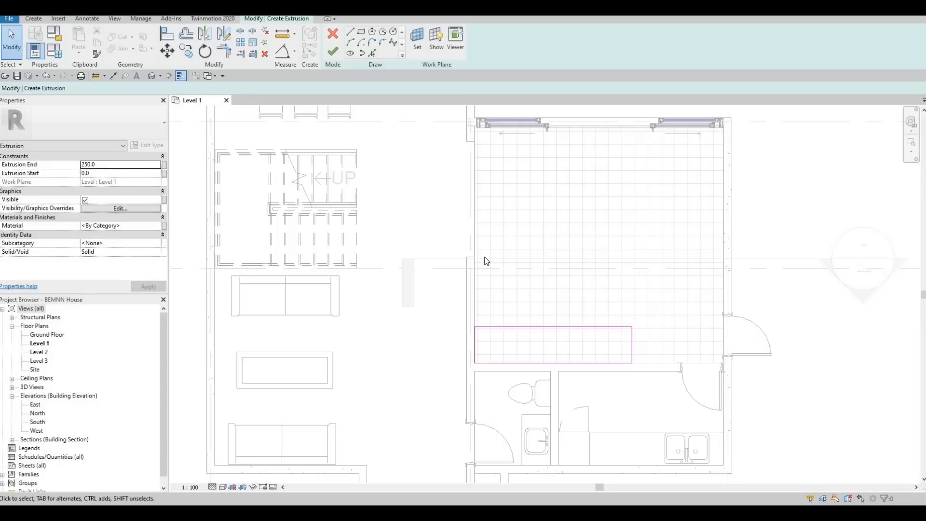
# - Sketch a second rectangle about 709 by 1720 mm along the interior wall, resting on the first rectangle's upper edge
pyautogui.moveTo(572, 300); pyautogui.dragTo(589, 274, button='middle')
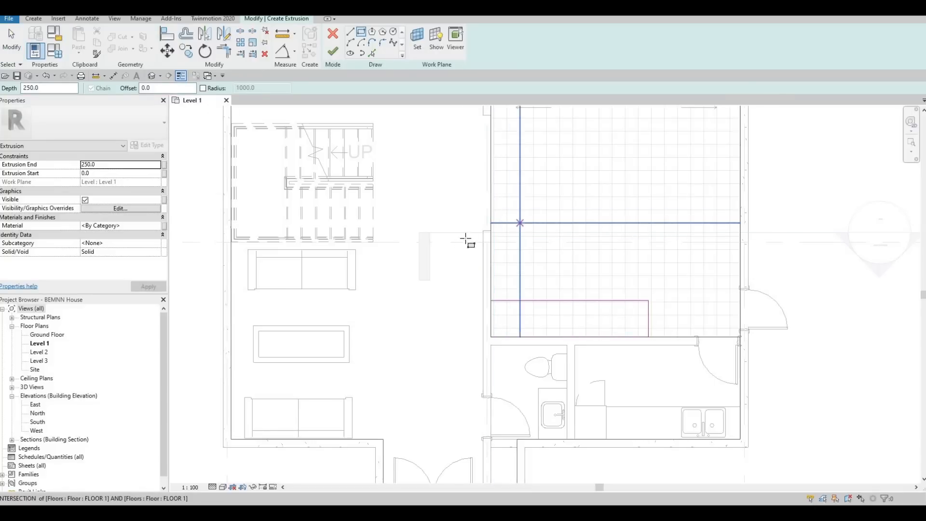
pyautogui.scroll(3, 469, 241)
pyautogui.click(469, 202)
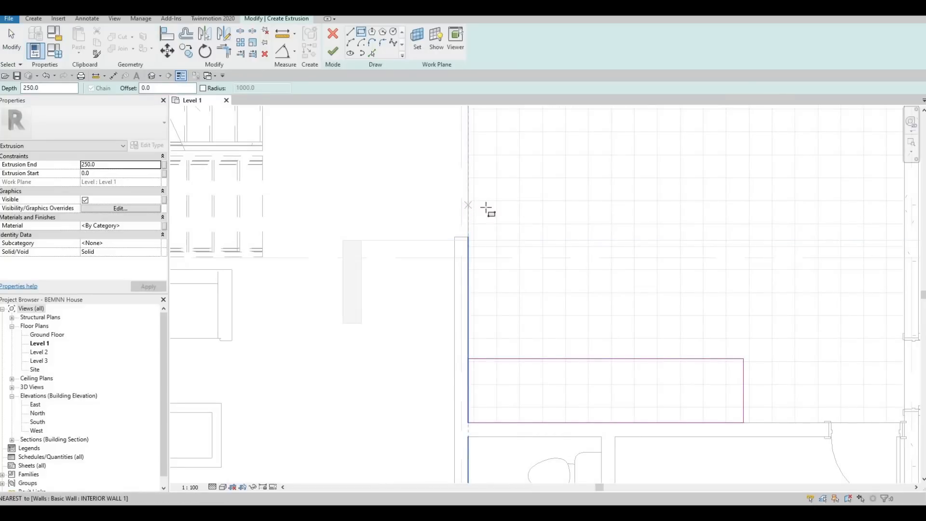
pyautogui.click(533, 359)
pyautogui.press('Escape')
pyautogui.press('Escape')
pyautogui.press('Escape')
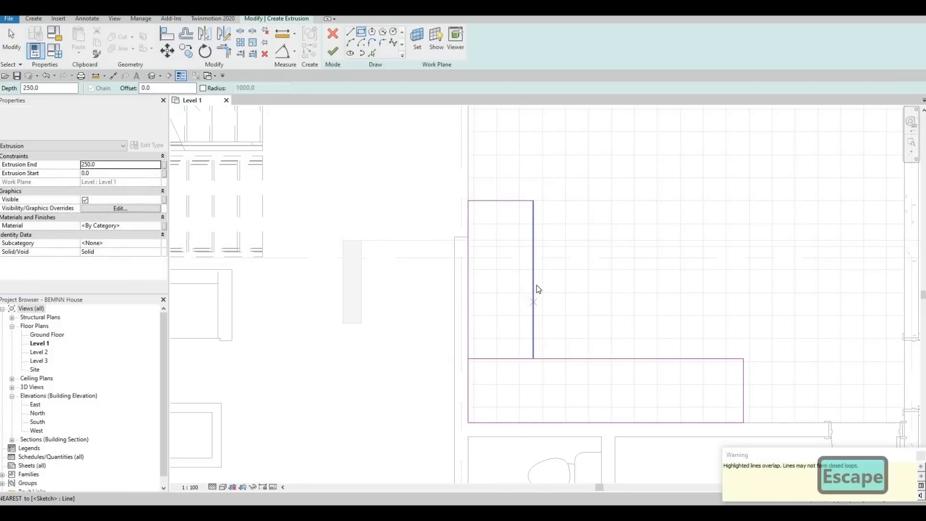
# - Set the width of the new upright rectangle to 700 mm by adjusting its edge facing the room
pyautogui.click(505, 177)
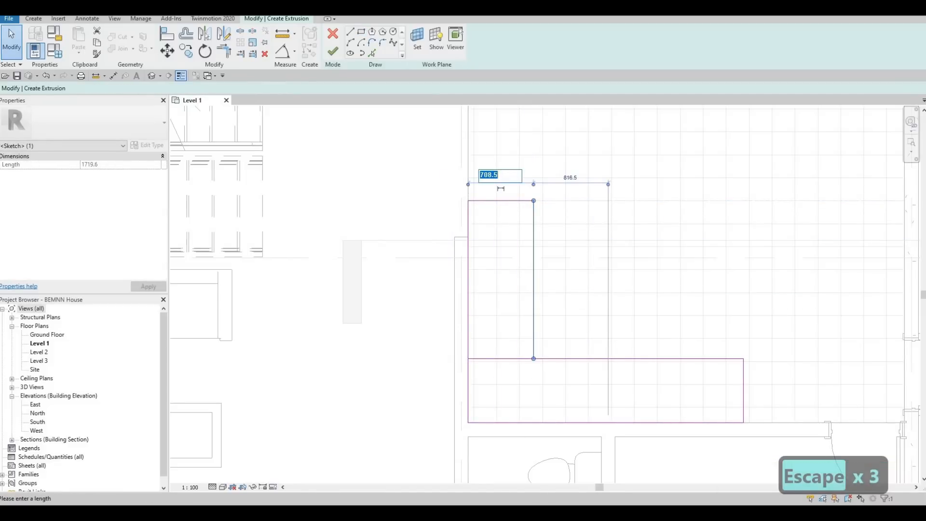
pyautogui.write('700')
pyautogui.press('Return')
pyautogui.press('Escape')
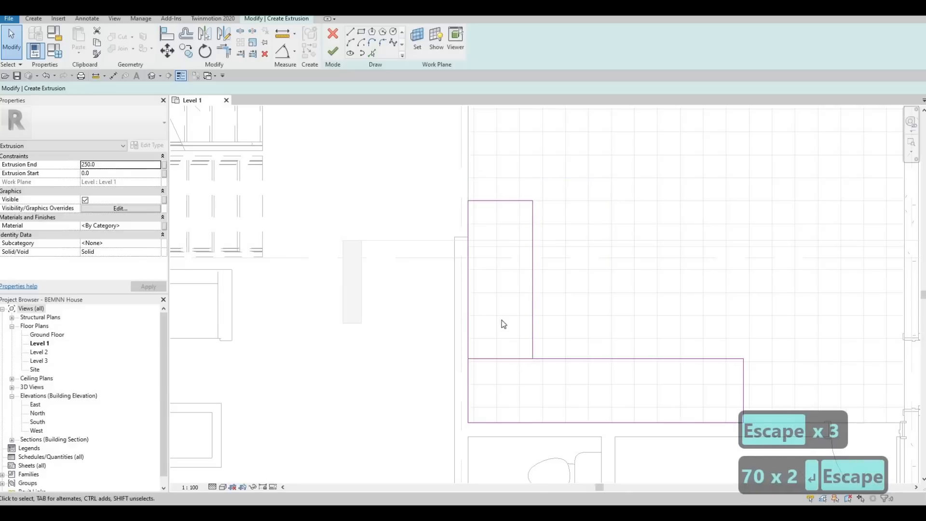
pyautogui.press('Escape')
pyautogui.press('Escape')
# - Delete the upright rectangle's base line and trim its room-side edge with the lower rectangle's upper edge into an inner corner
pyautogui.click(501, 353)
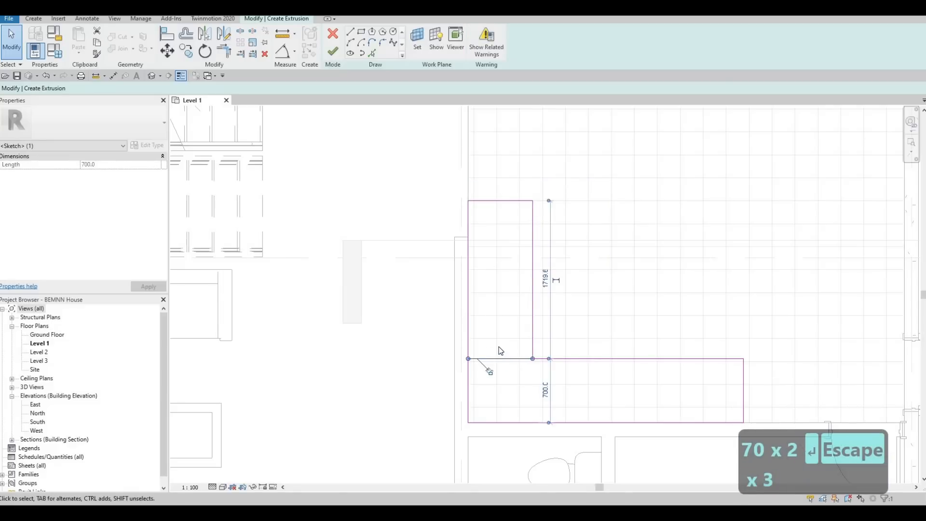
pyautogui.press('Delete')
pyautogui.press('t')
pyautogui.press('r')
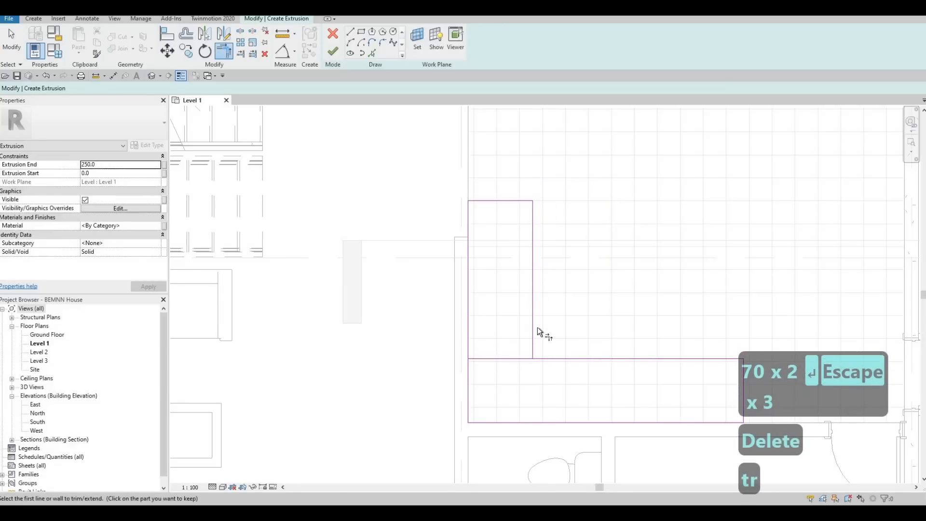
pyautogui.click(533, 304)
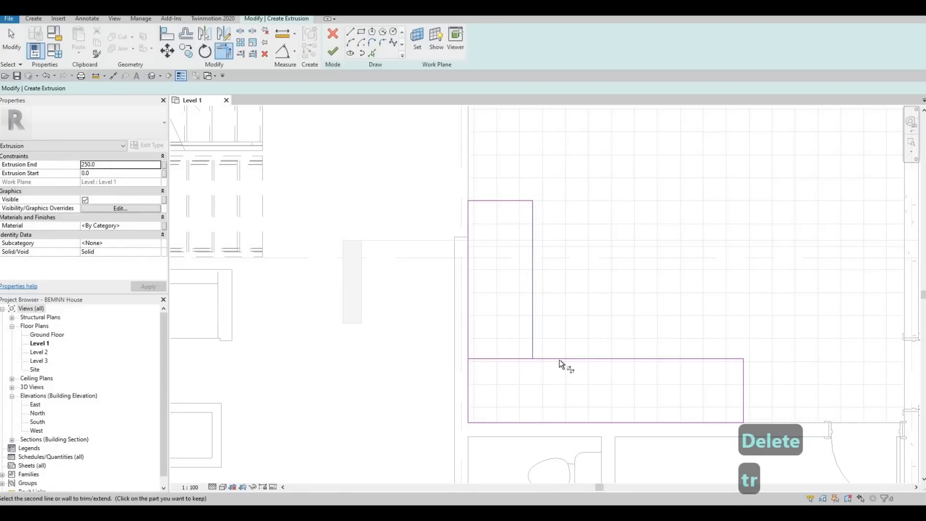
pyautogui.click(471, 358)
pyautogui.press('Escape')
pyautogui.press('Escape')
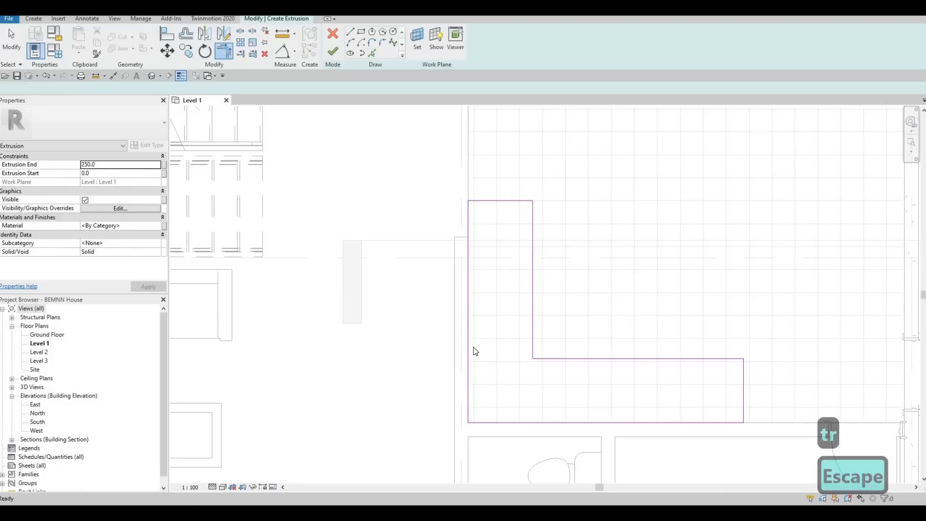
# - Delete the upright rectangle's wall-side line and extend the lower wall-side line to the top edge, closing the L-shaped outline
pyautogui.click(468, 340)
pyautogui.press('Delete')
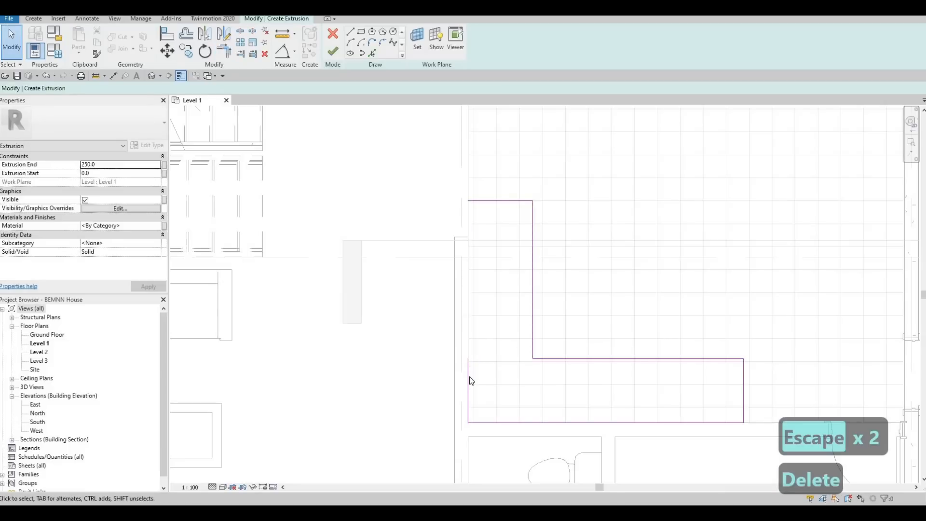
pyautogui.press('y')
pyautogui.press('t')
pyautogui.press('r')
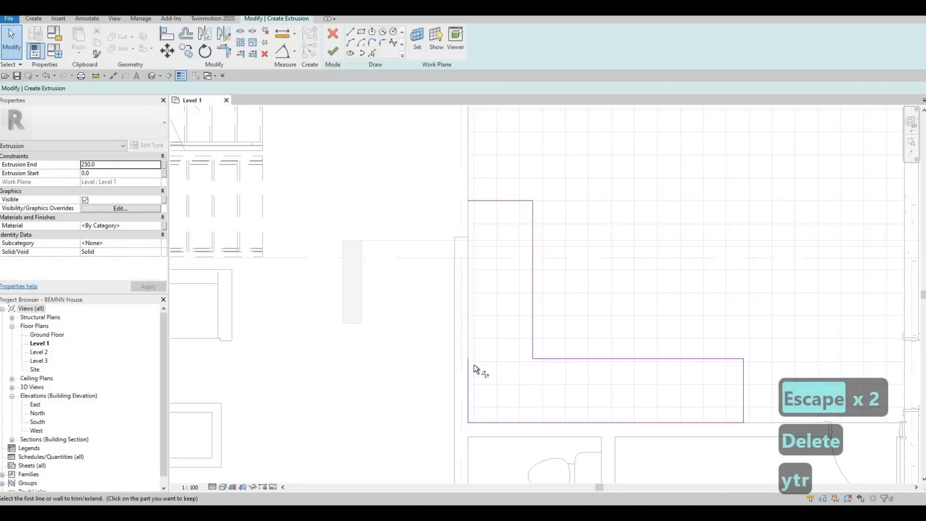
pyautogui.click(498, 208)
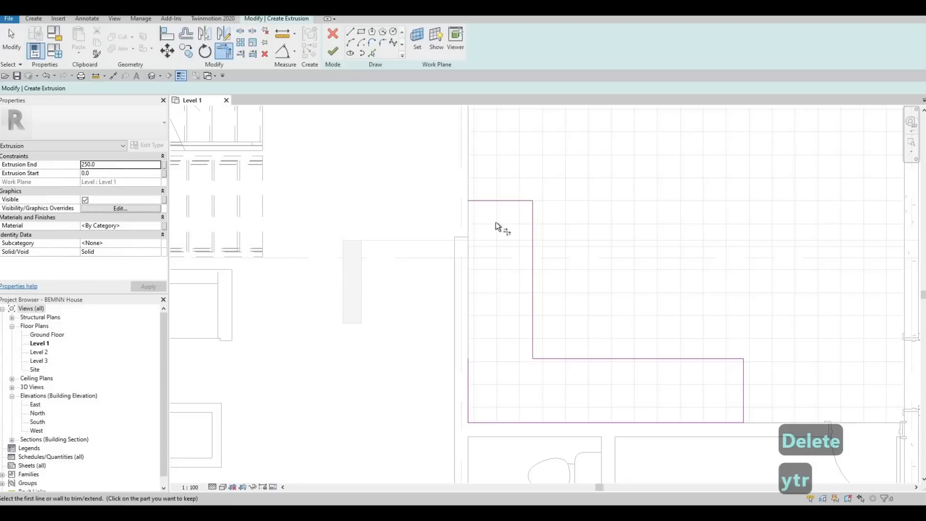
pyautogui.click(469, 372)
pyautogui.press('Escape')
# - Set the extrusion end of the L-shaped sketch to 900 mm
pyautogui.scroll(-2, 474, 303)
pyautogui.scroll(1, 465, 322)
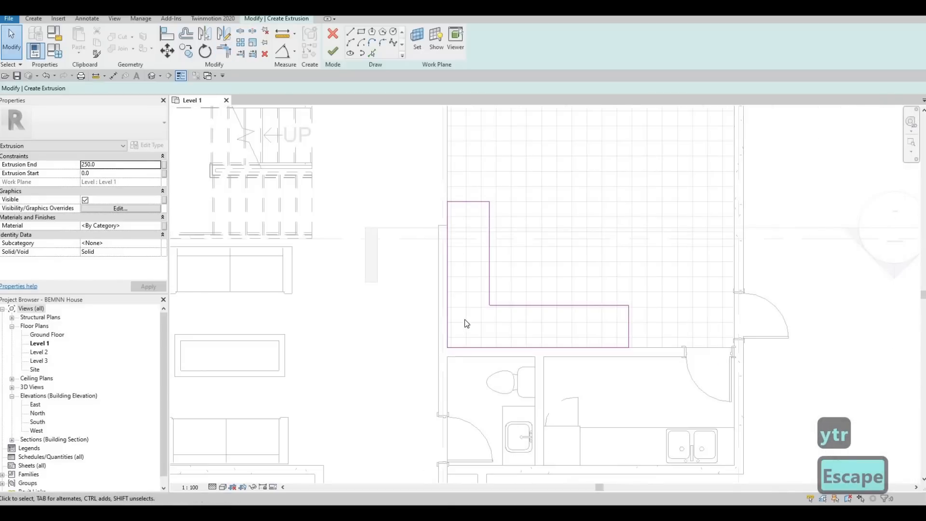
pyautogui.scroll(-2, 455, 287)
pyautogui.scroll(2, 448, 264)
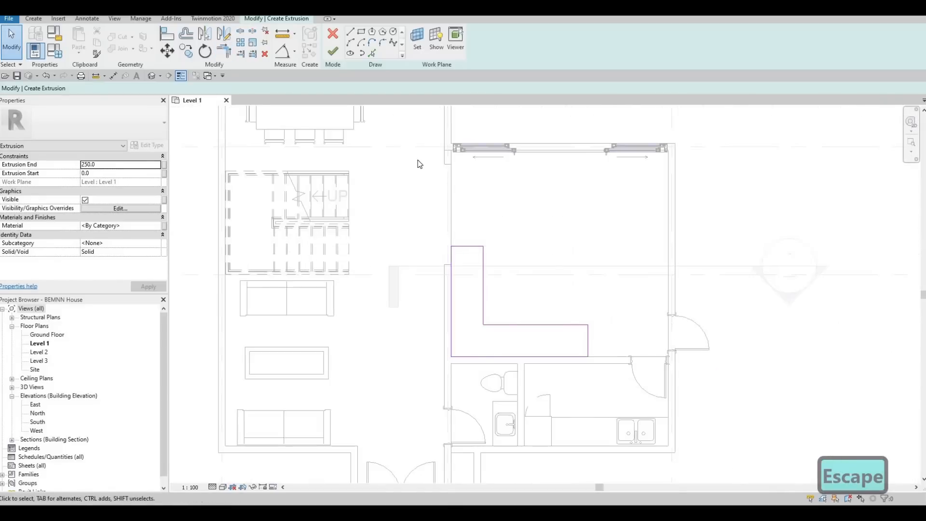
pyautogui.scroll(-1, 405, 156)
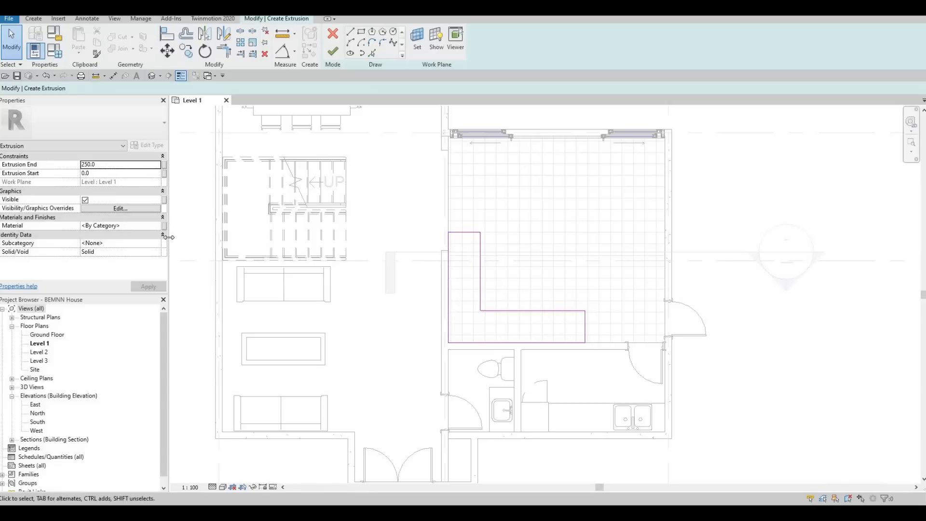
pyautogui.click(101, 168)
pyautogui.write('9')
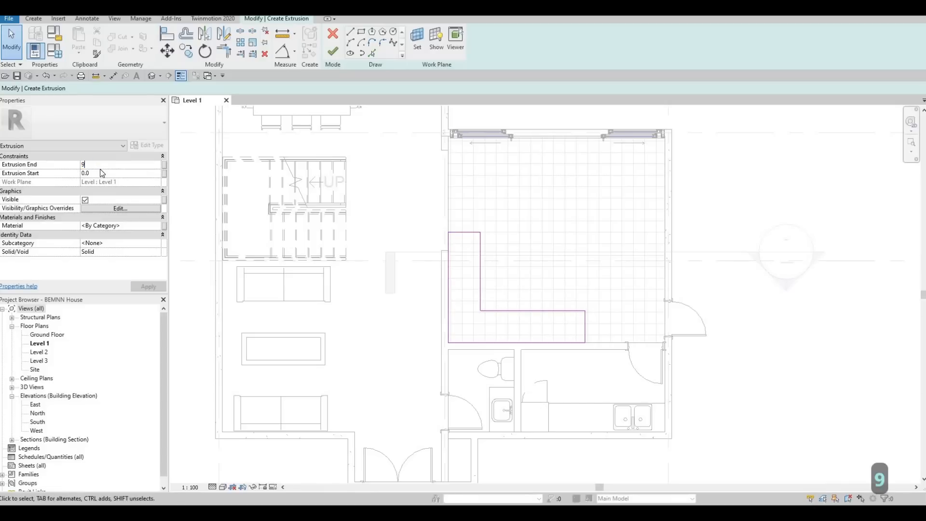
pyautogui.write('00')
pyautogui.press('Return')
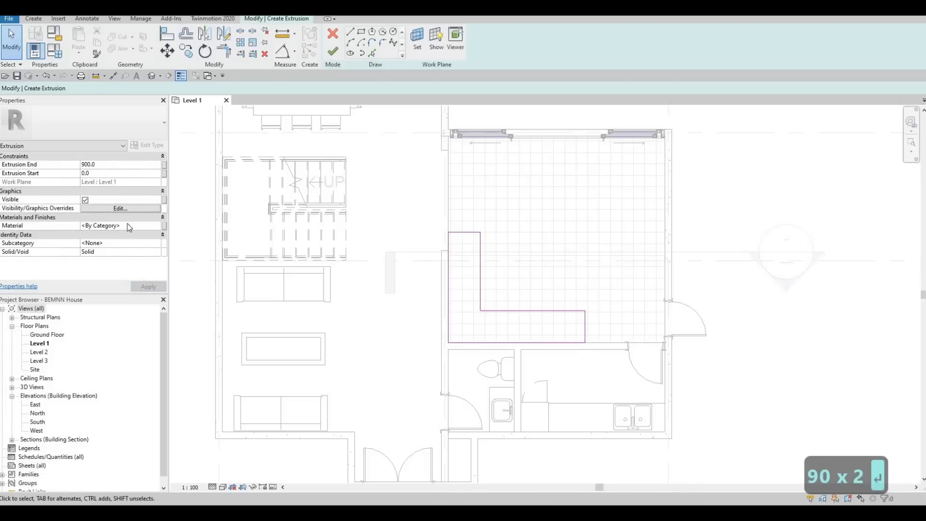
# - Add Birch - Semigloss from the Wood category of the AEC Materials library and assign it as the extrusion's material
pyautogui.click(159, 227)
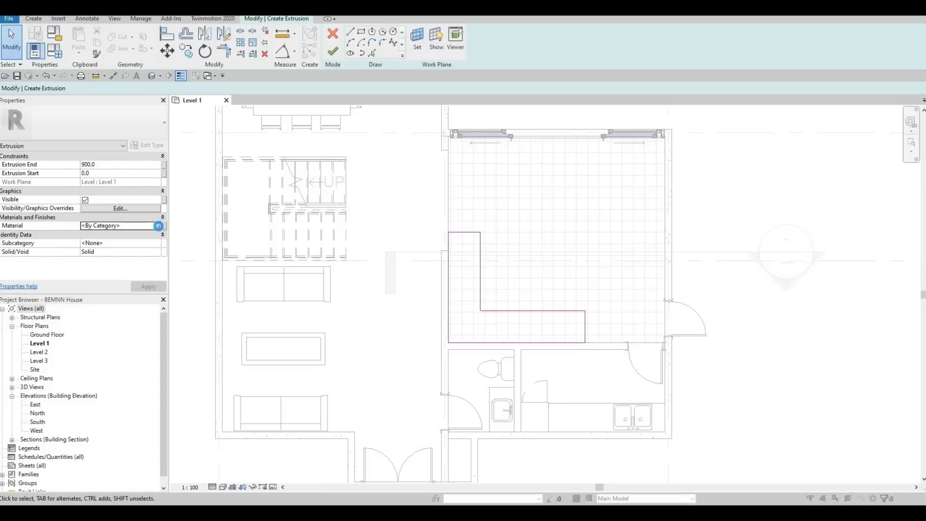
pyautogui.click(158, 226)
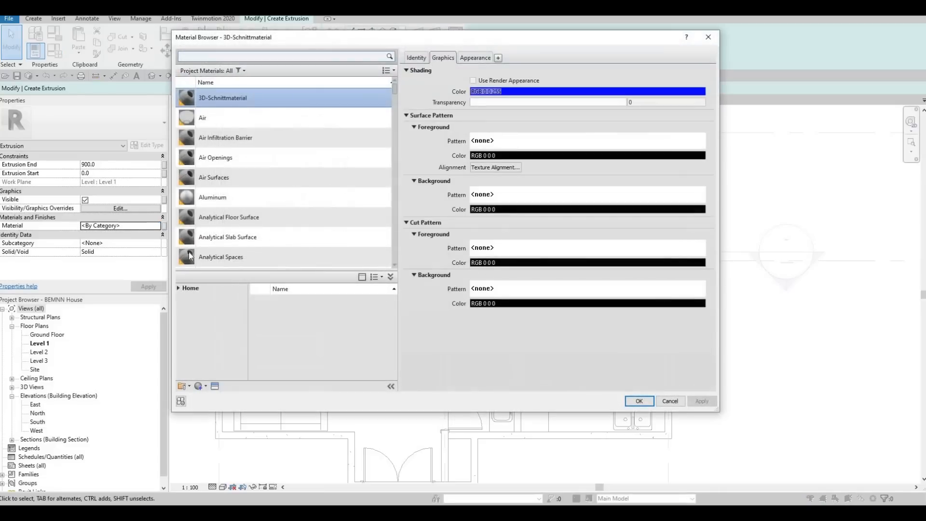
pyautogui.click(178, 288)
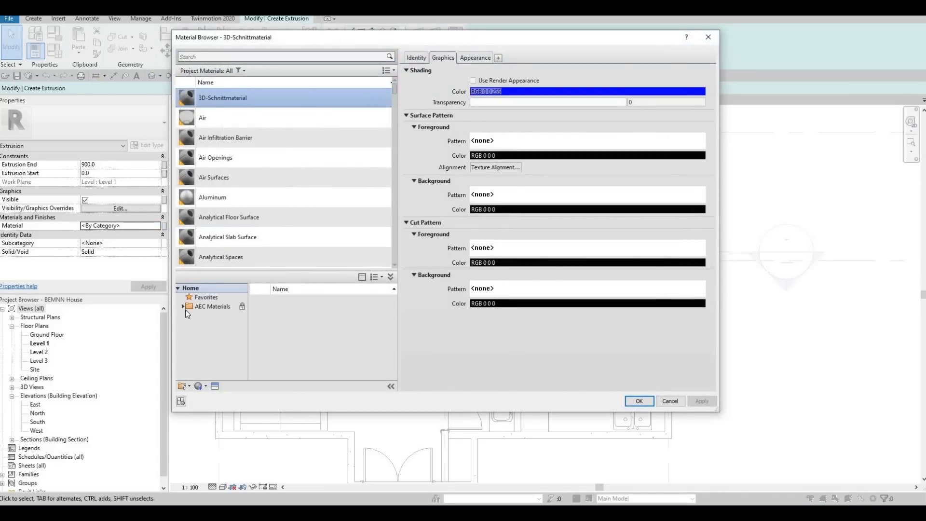
pyautogui.click(182, 307)
pyautogui.scroll(-3, 209, 372)
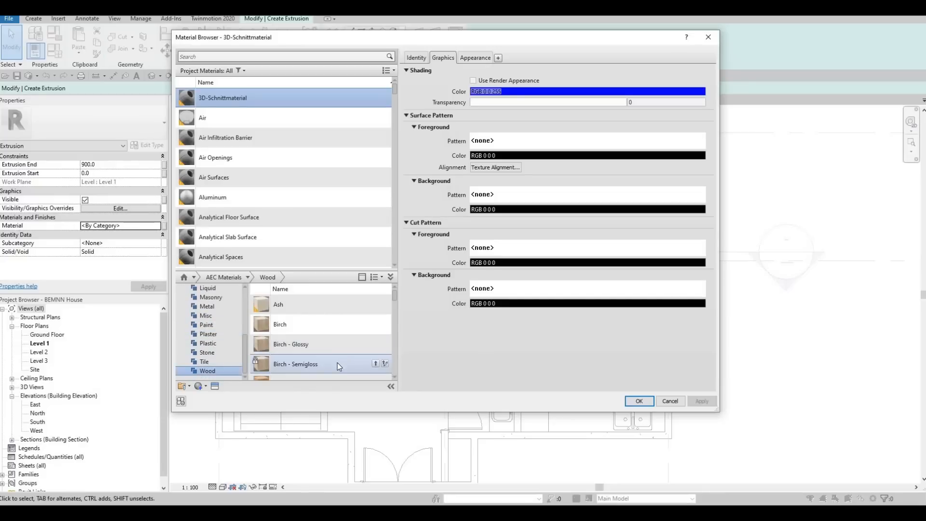
pyautogui.click(386, 364)
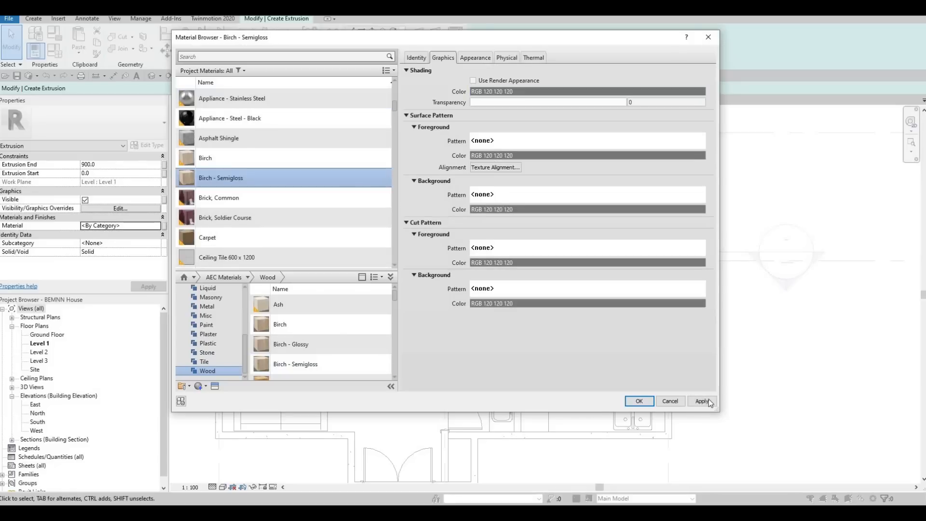
pyautogui.click(645, 401)
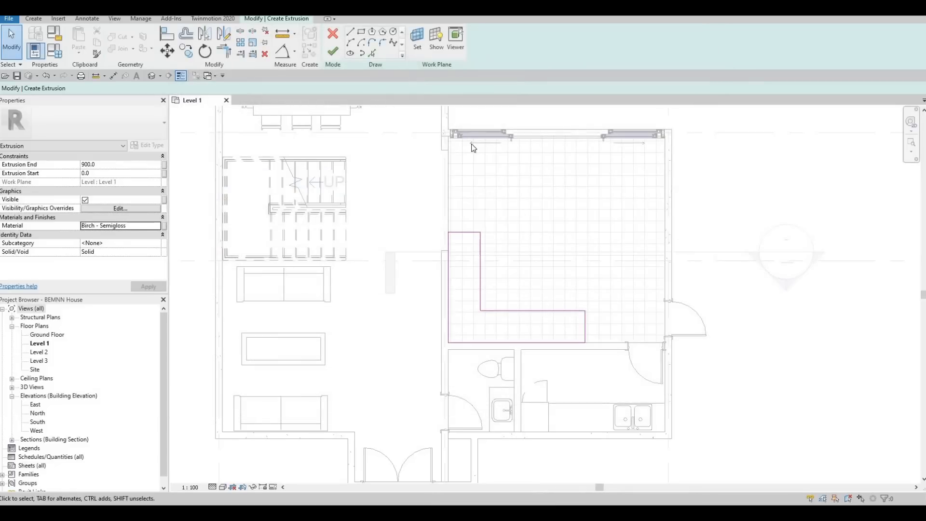
# - Finish the extrusion sketch and complete the in-place model
pyautogui.click(332, 51)
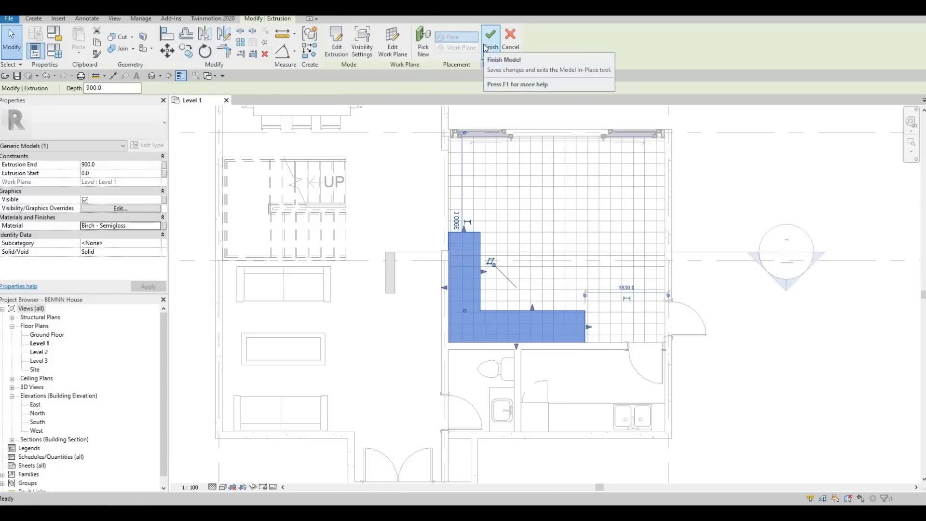
pyautogui.click(487, 48)
pyautogui.scroll(3, 431, 279)
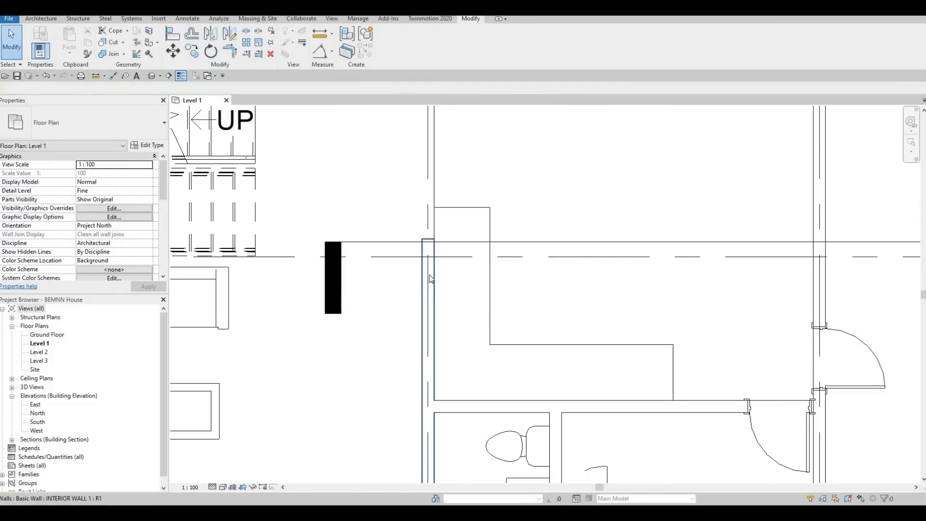
pyautogui.press('Escape')
# - Resize the interior wall opening beside the L-shaped model to 1800 mm long, starting 100 mm from the wall with the sliding doors
pyautogui.click(430, 234)
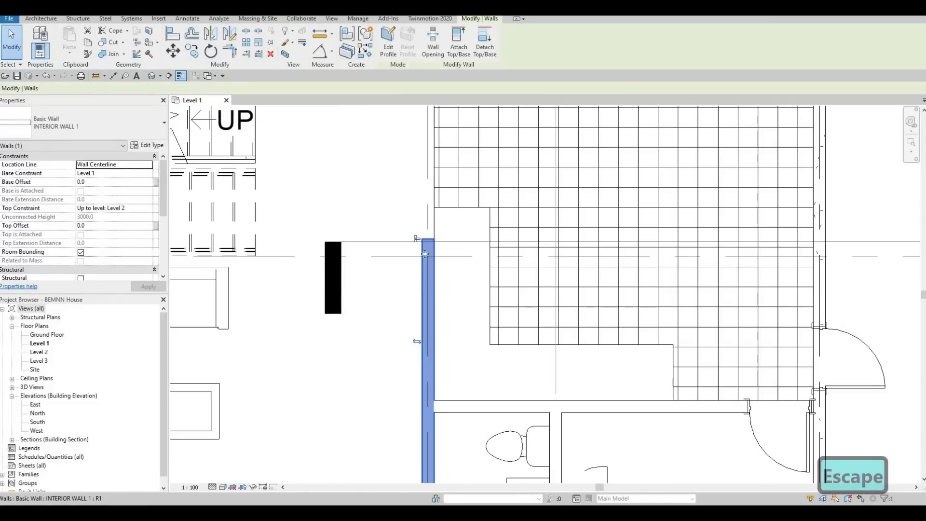
pyautogui.moveTo(424, 173); pyautogui.dragTo(425, 247, button='middle')
pyautogui.scroll(-2, 423, 243)
pyautogui.press('Escape')
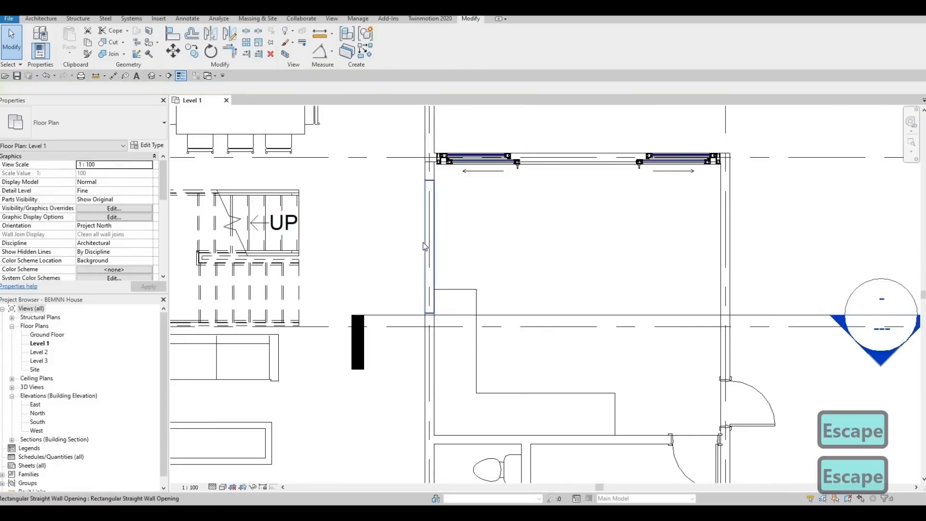
pyautogui.click(424, 242)
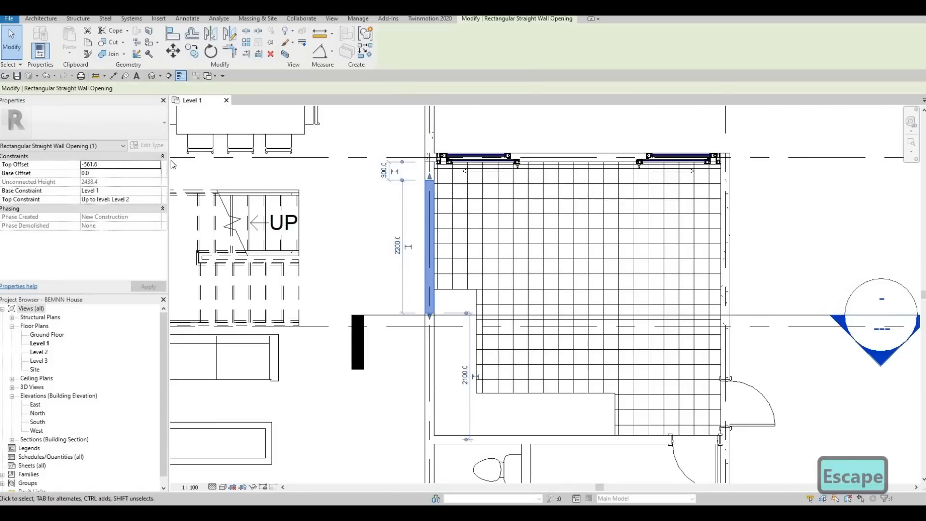
pyautogui.moveTo(431, 315); pyautogui.dragTo(436, 272)
pyautogui.moveTo(461, 195); pyautogui.dragTo(461, 195)
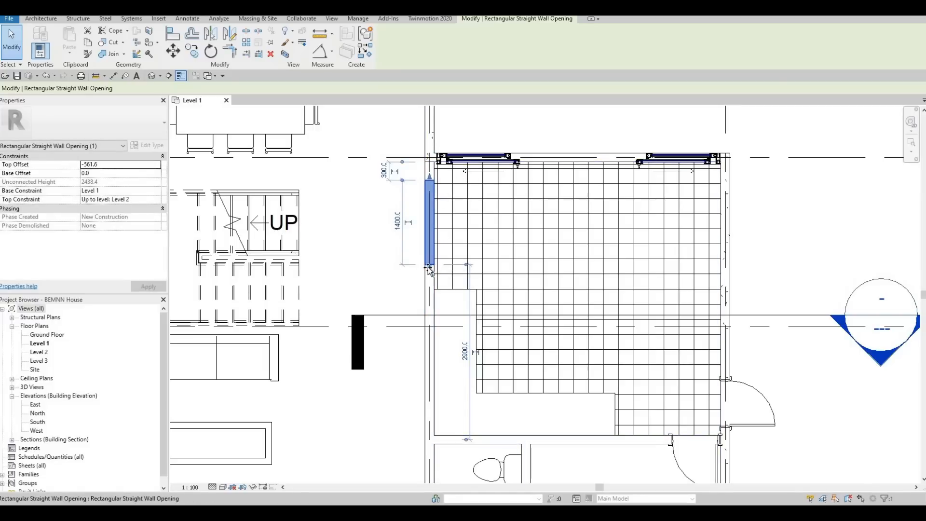
pyautogui.moveTo(429, 268); pyautogui.dragTo(428, 278)
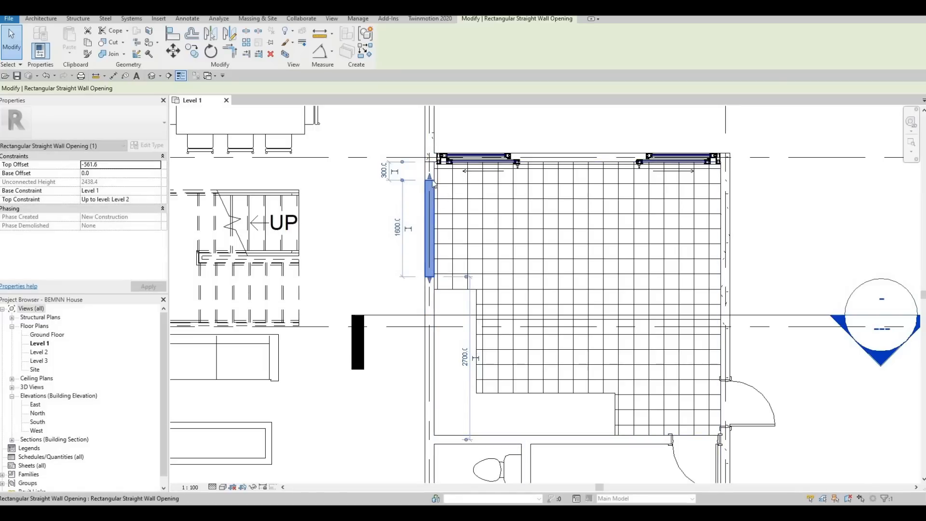
pyautogui.moveTo(430, 176); pyautogui.dragTo(430, 166)
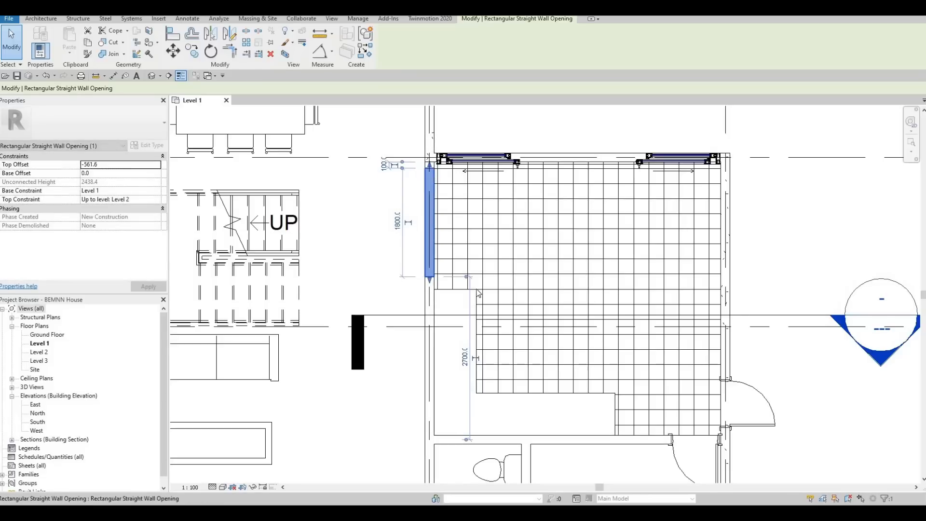
pyautogui.press('Escape')
# - Pull the wall opening's upper end slightly away from the sliding-door wall, leaving a longer wall stub
pyautogui.moveTo(458, 284); pyautogui.dragTo(491, 262, button='middle')
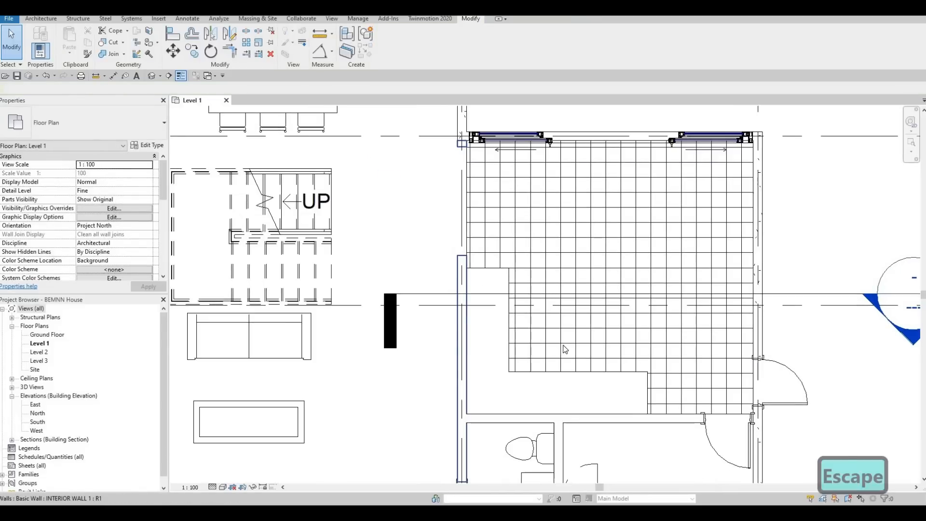
pyautogui.scroll(-2, 407, 204)
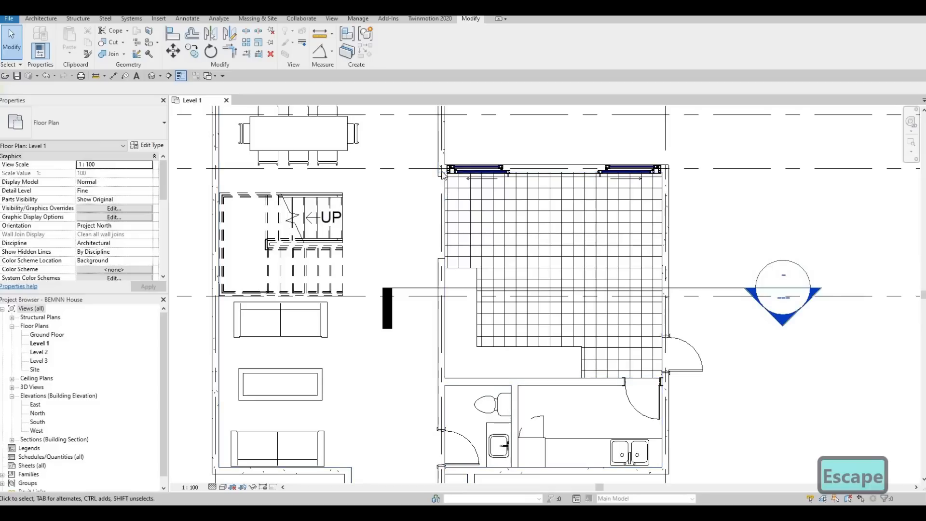
pyautogui.scroll(3, 444, 179)
pyautogui.click(444, 179)
pyautogui.scroll(3, 443, 179)
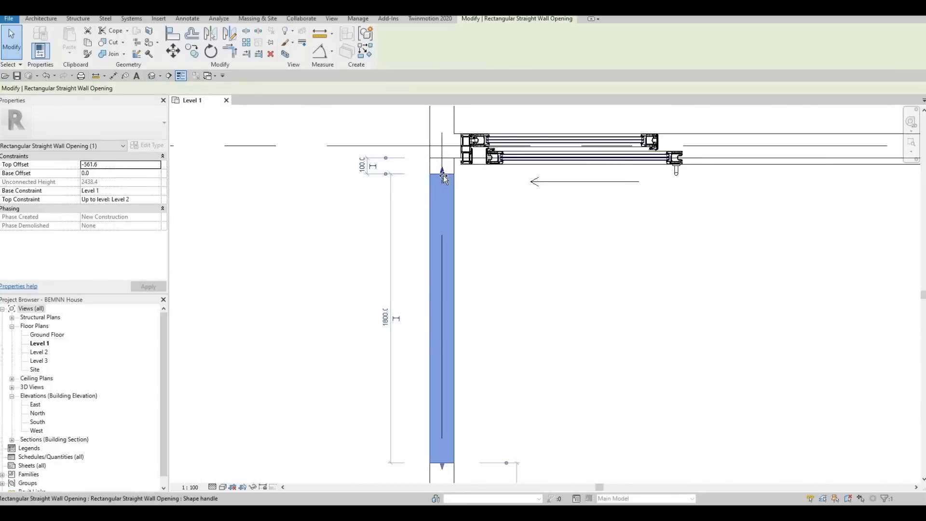
pyautogui.moveTo(443, 179); pyautogui.dragTo(485, 266)
pyautogui.press('Escape')
pyautogui.scroll(-4, 471, 212)
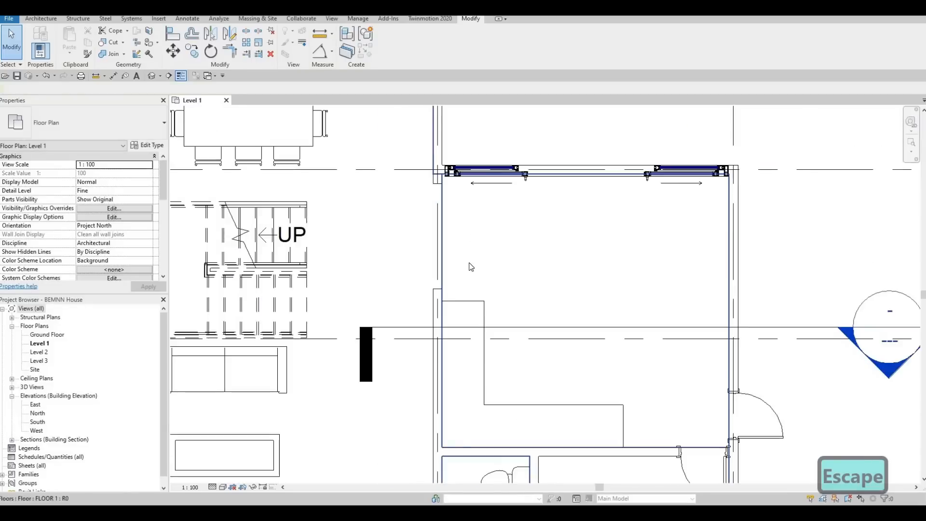
# - Open the default 3D view and examine the L-shaped model and the adjacent wall opening from several sides
pyautogui.scroll(5, 494, 283)
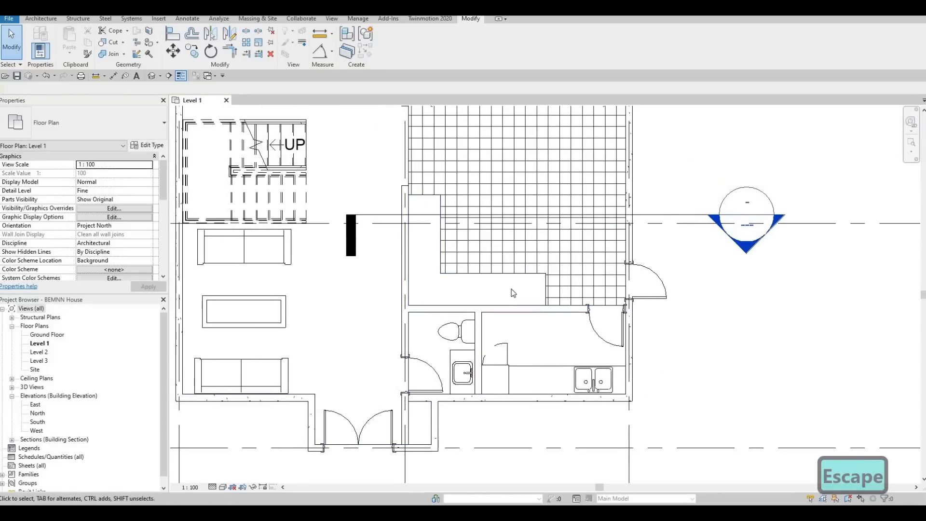
pyautogui.scroll(-1, 511, 289)
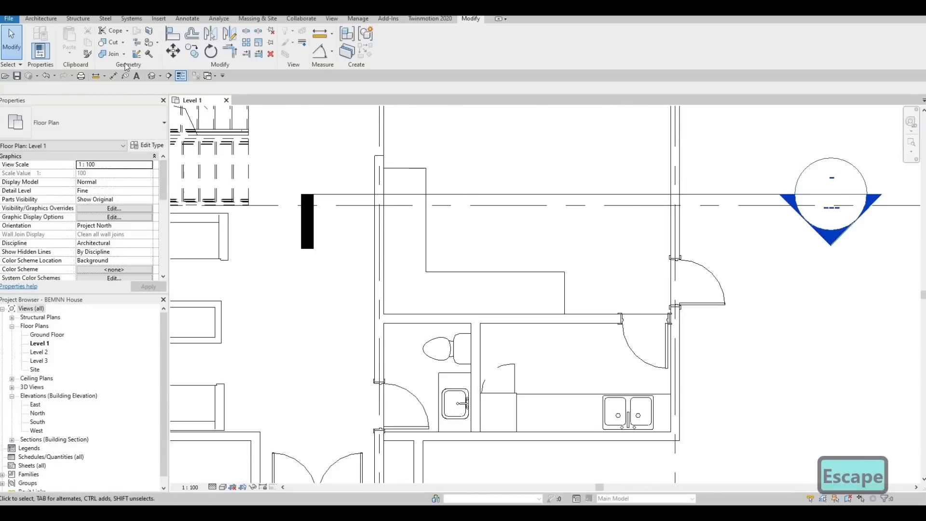
pyautogui.click(151, 76)
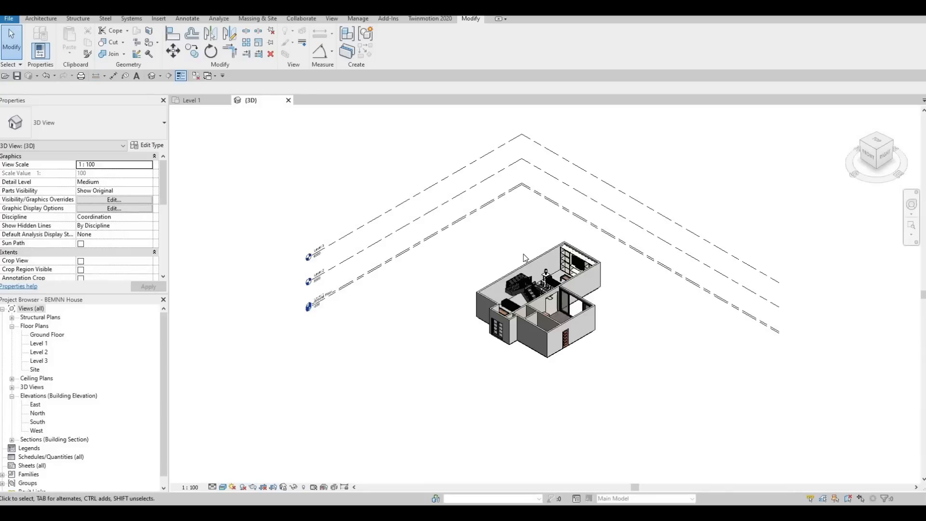
pyautogui.scroll(6, 571, 318)
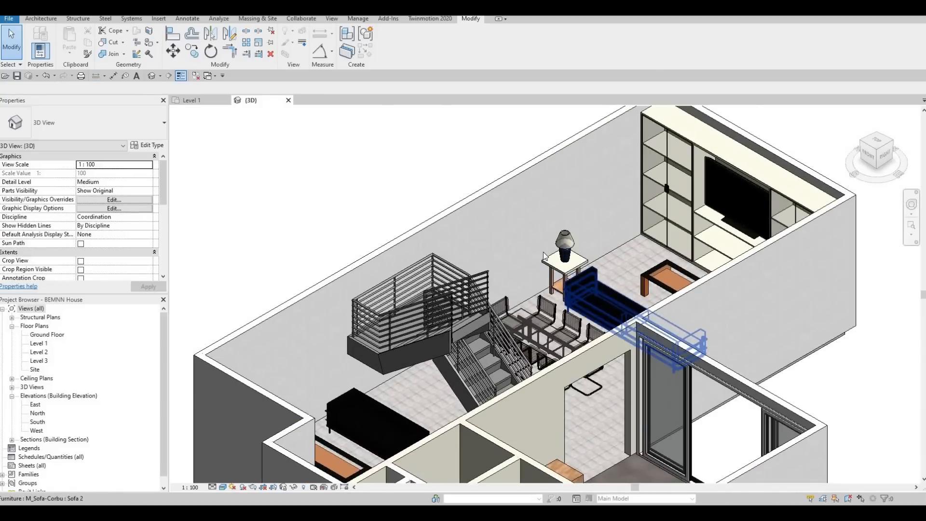
pyautogui.keyDown('shift'); pyautogui.moveTo(569, 323); pyautogui.dragTo(467, 241, button='middle'); pyautogui.keyUp('shift')
pyautogui.scroll(4, 438, 193)
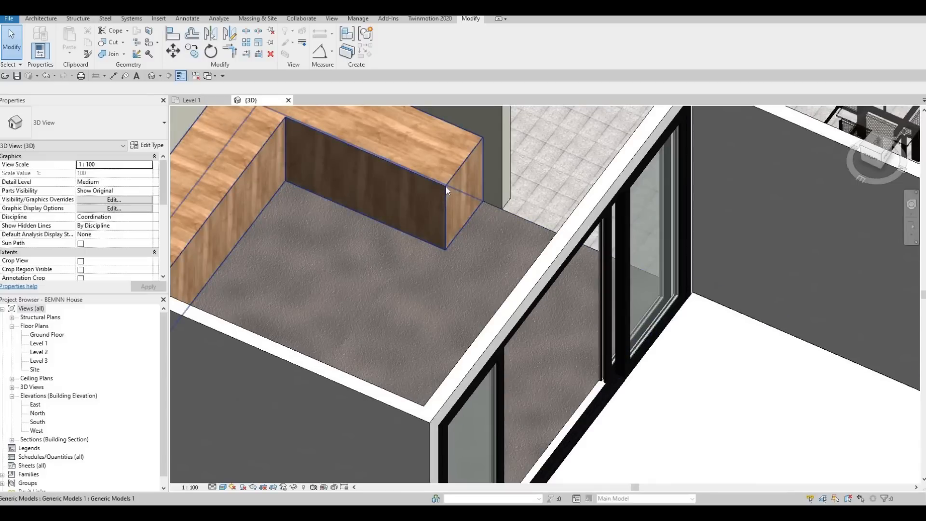
pyautogui.click(399, 220)
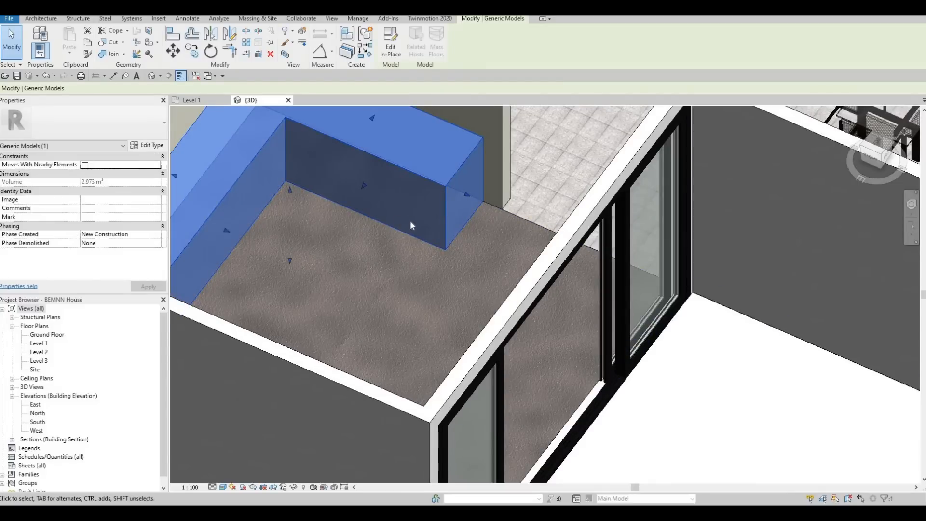
pyautogui.keyDown('shift'); pyautogui.moveTo(338, 186); pyautogui.dragTo(607, 231, button='middle'); pyautogui.keyUp('shift')
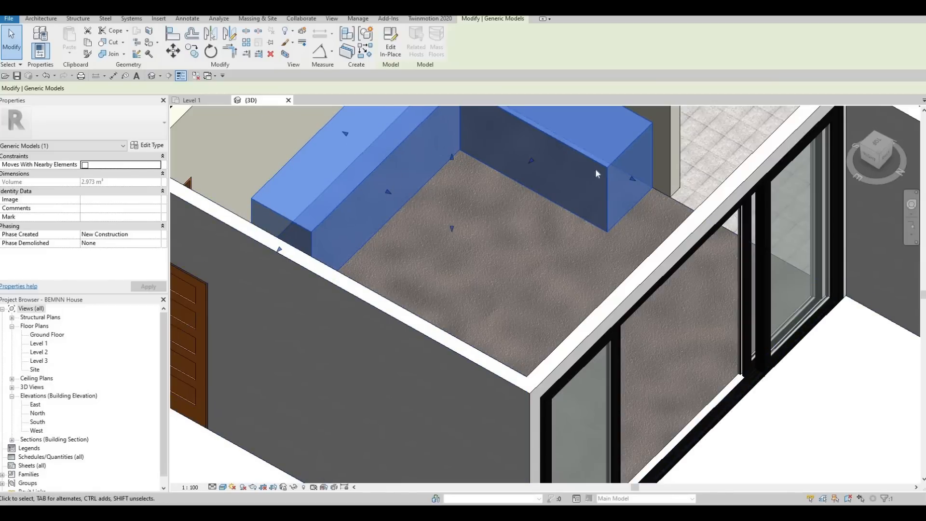
pyautogui.keyDown('shift'); pyautogui.moveTo(642, 248); pyautogui.dragTo(568, 256, button='middle'); pyautogui.keyUp('shift')
pyautogui.scroll(-2, 620, 221)
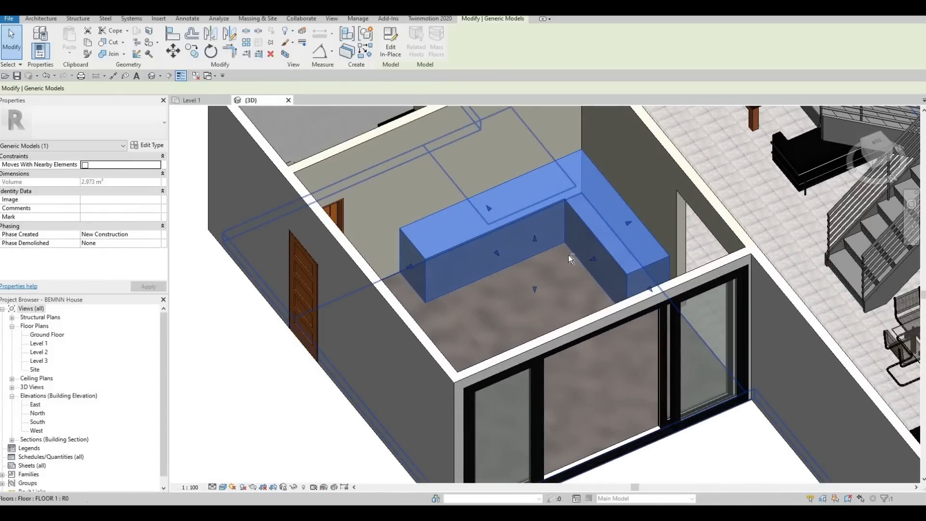
pyautogui.keyDown('shift'); pyautogui.moveTo(667, 215); pyautogui.dragTo(639, 232, button='middle'); pyautogui.keyUp('shift')
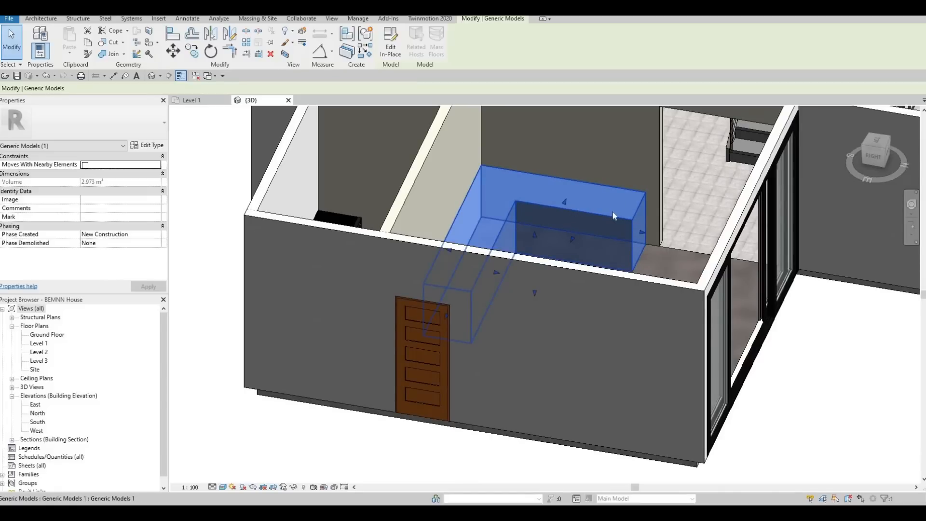
pyautogui.keyDown('shift'); pyautogui.moveTo(578, 234); pyautogui.dragTo(578, 234, button='middle'); pyautogui.keyUp('shift')
pyautogui.keyDown('shift'); pyautogui.moveTo(470, 256); pyautogui.dragTo(420, 145, button='middle'); pyautogui.keyUp('shift')
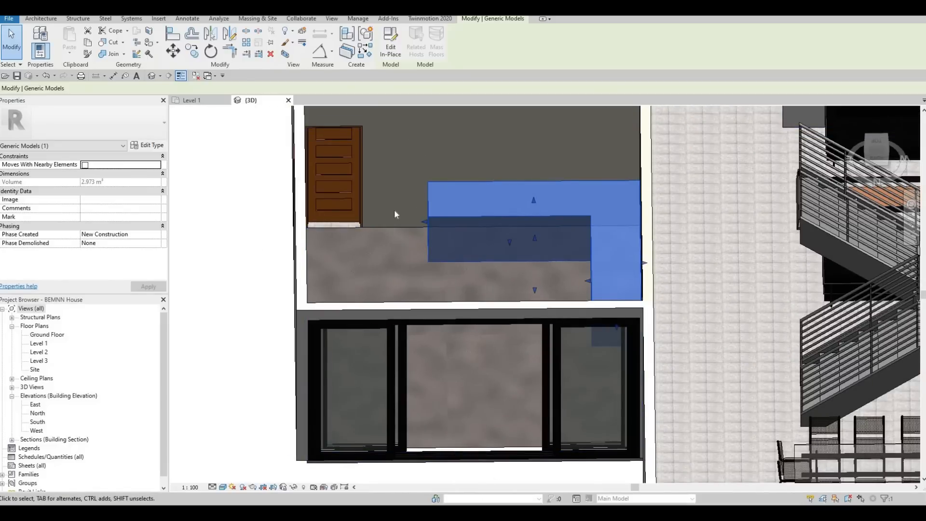
pyautogui.keyDown('shift'); pyautogui.moveTo(612, 242); pyautogui.dragTo(646, 193, button='middle'); pyautogui.keyUp('shift')
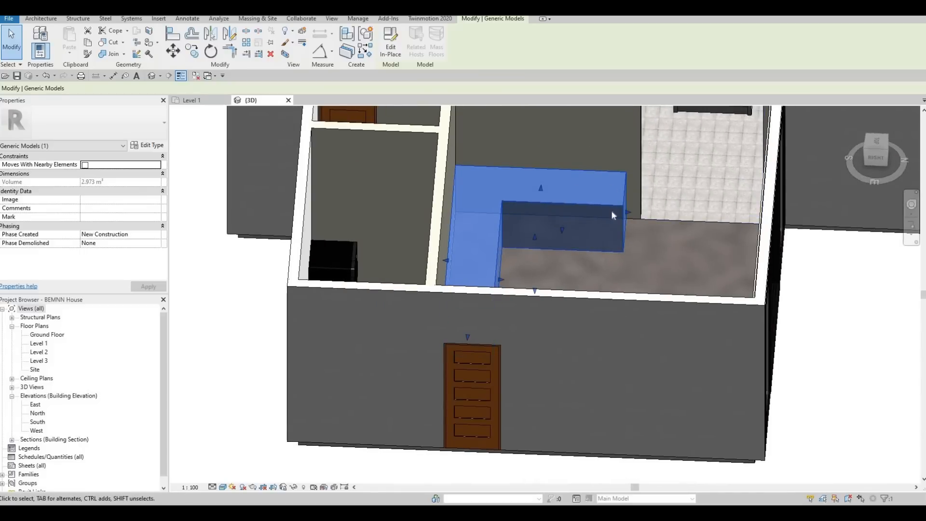
pyautogui.keyDown('shift'); pyautogui.moveTo(467, 217); pyautogui.dragTo(340, 224, button='middle'); pyautogui.keyUp('shift')
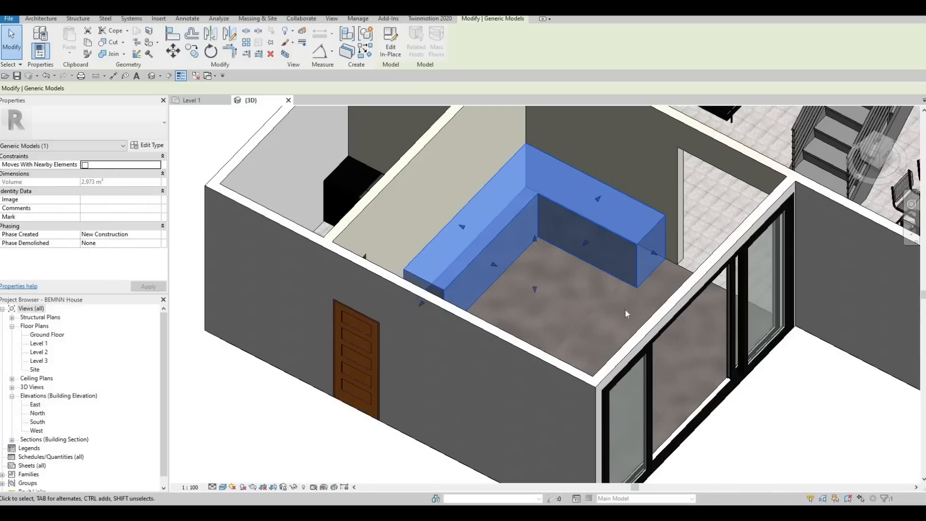
pyautogui.keyDown('shift'); pyautogui.moveTo(622, 239); pyautogui.dragTo(602, 267, button='middle'); pyautogui.keyUp('shift')
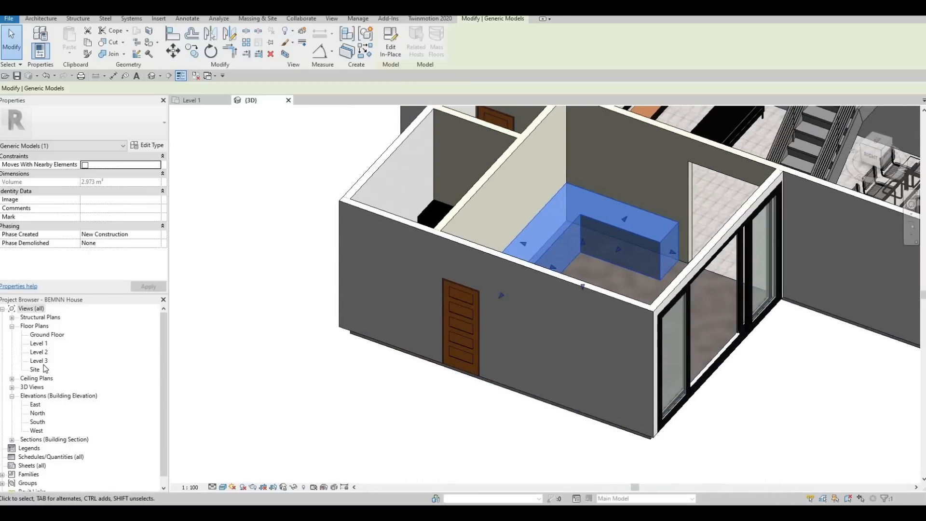
# - Return to the Level 1 floor plan and shorten the L-shaped model's vertical leg, pulling its free end away from the wall opening
pyautogui.doubleClick(42, 344)
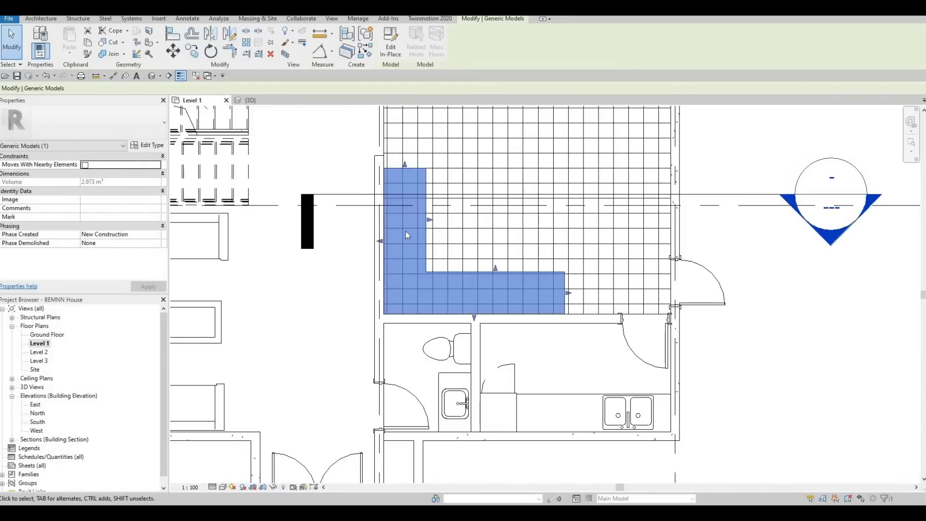
pyautogui.press('Escape')
pyautogui.click(425, 206)
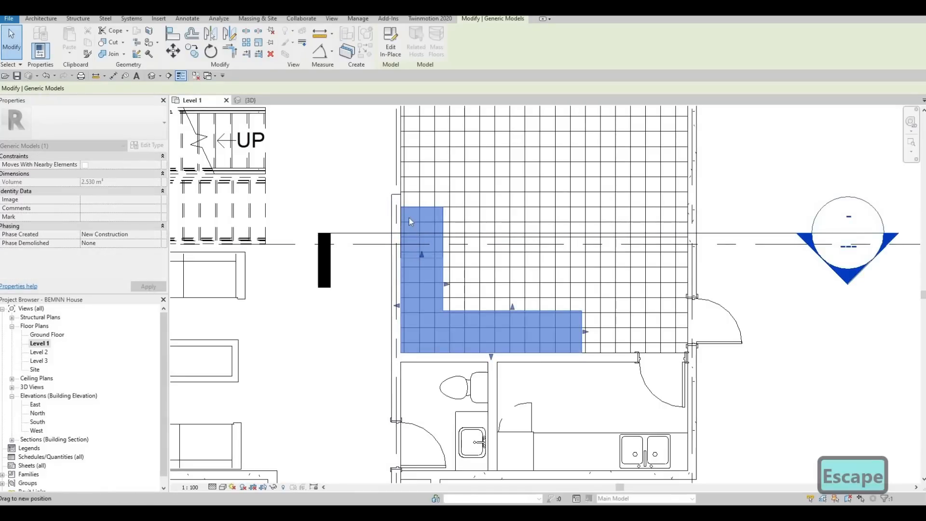
pyautogui.press('Escape')
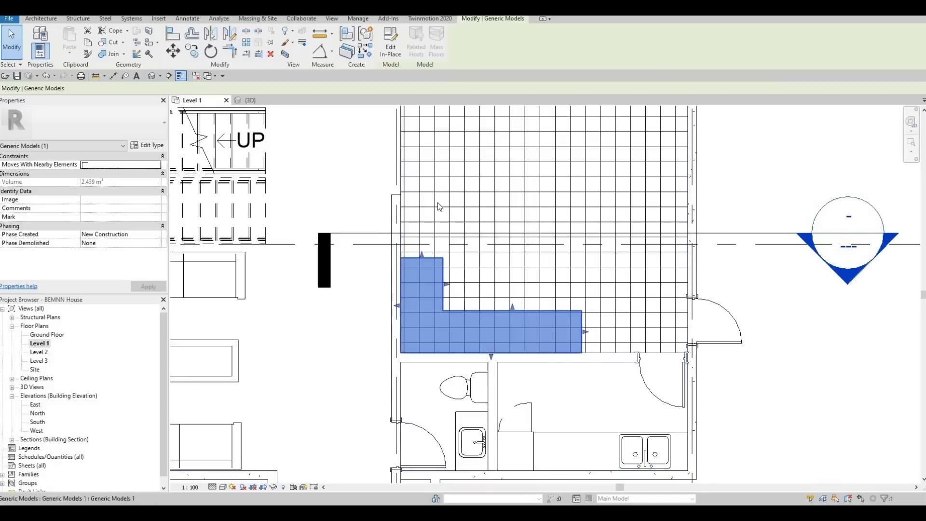
pyautogui.moveTo(419, 294); pyautogui.dragTo(440, 227, button='middle')
pyautogui.press('Escape')
pyautogui.press('Escape')
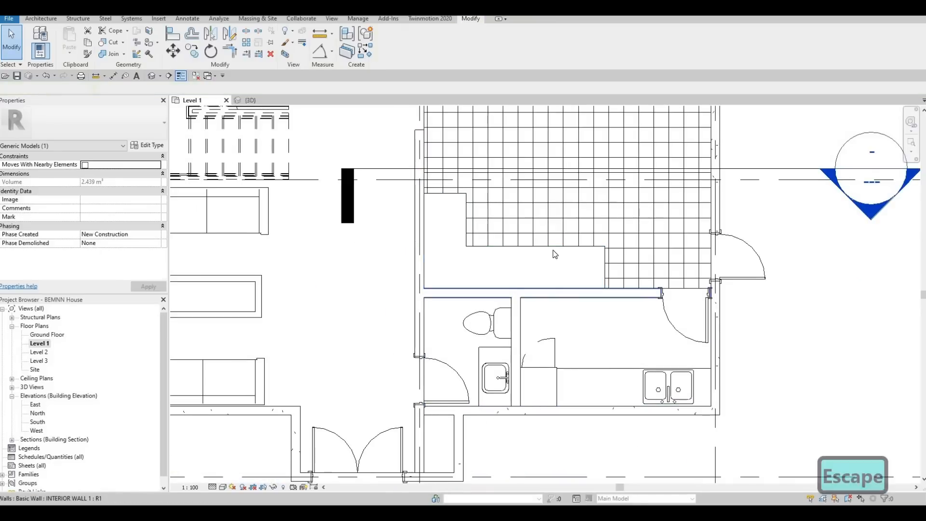
# - Start loading a family and browse the Metric Library to Specialty Equipment > Domestic > Mid-Range
pyautogui.click(159, 18)
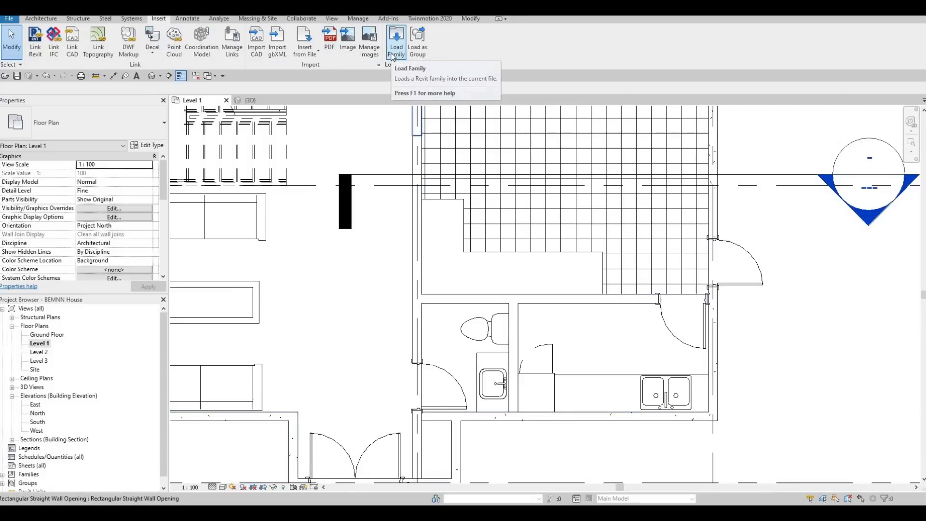
pyautogui.click(392, 53)
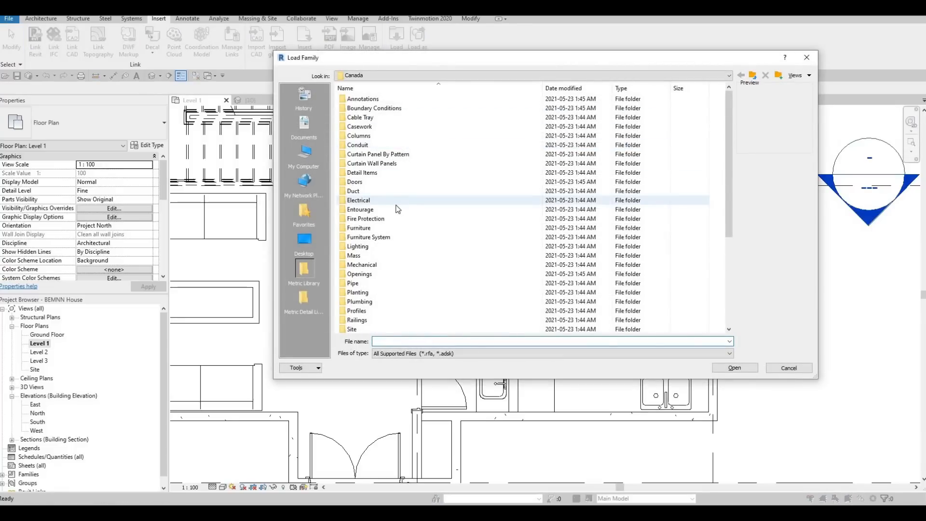
pyautogui.moveTo(473, 64); pyautogui.dragTo(438, 78)
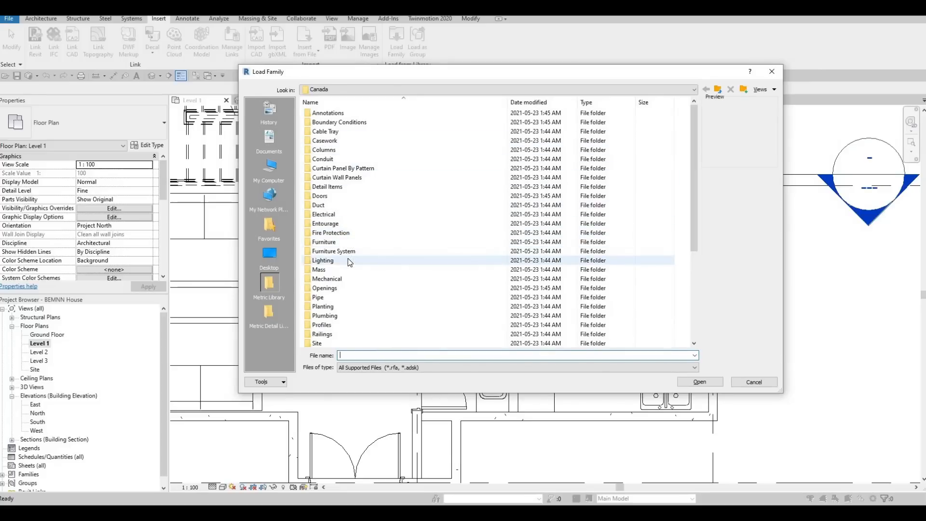
pyautogui.scroll(-2, 350, 262)
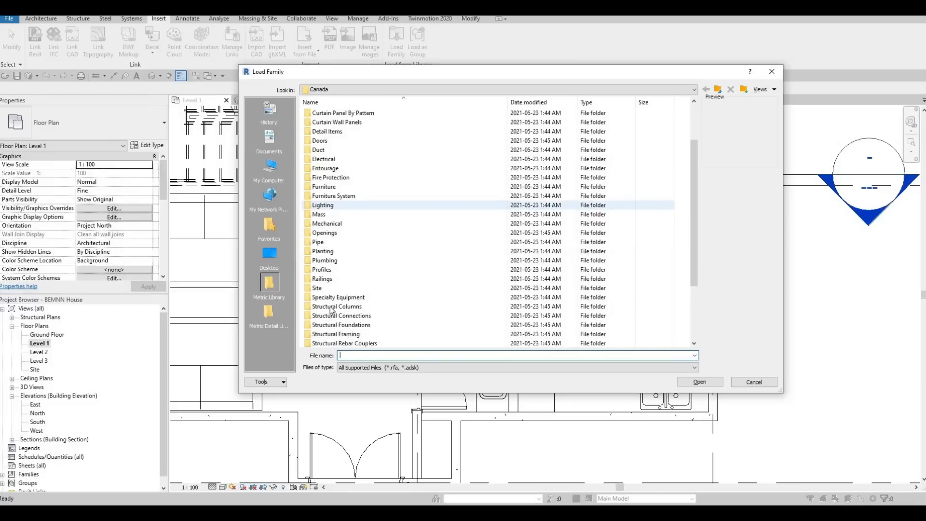
pyautogui.doubleClick(333, 298)
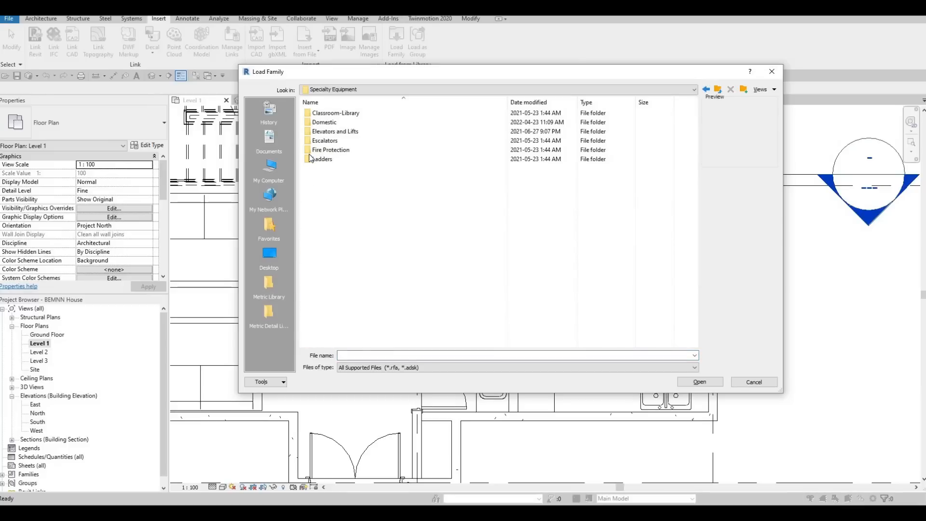
pyautogui.doubleClick(328, 123)
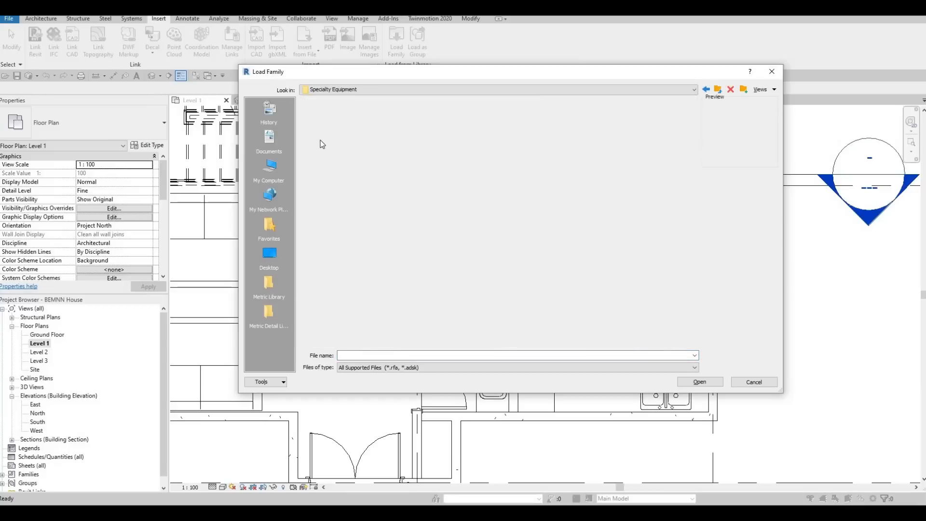
pyautogui.doubleClick(331, 123)
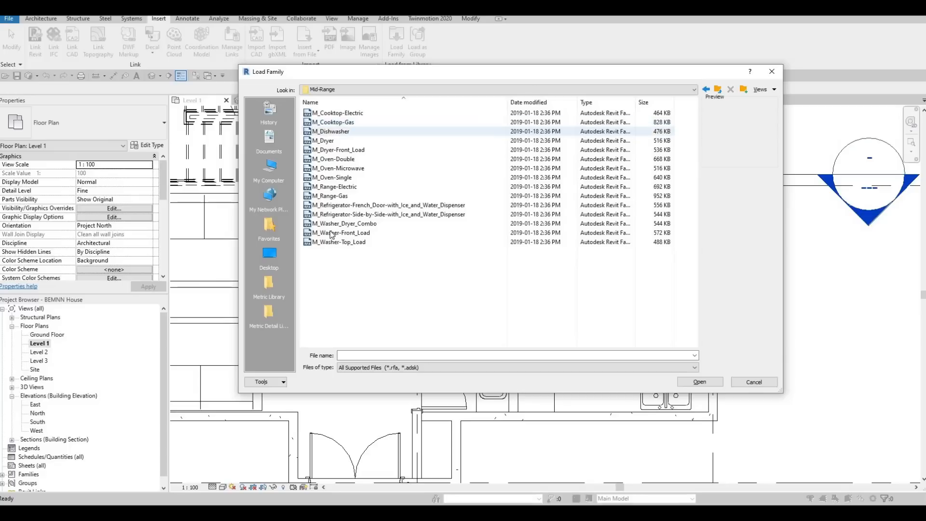
# - Preview the range and refrigerator families, and load M_Refrigerator-French_Door-with_Ice_and_Water_Dispenser
pyautogui.click(329, 204)
pyautogui.click(334, 187)
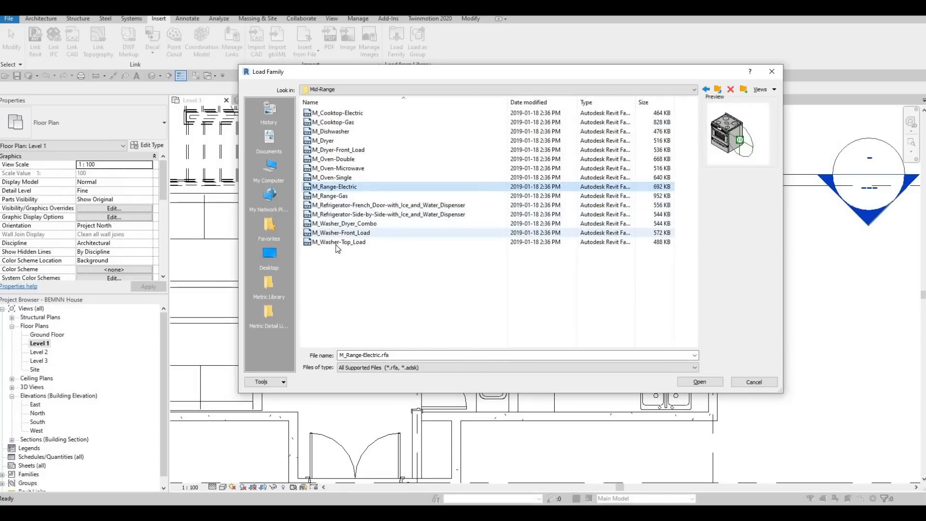
pyautogui.click(341, 215)
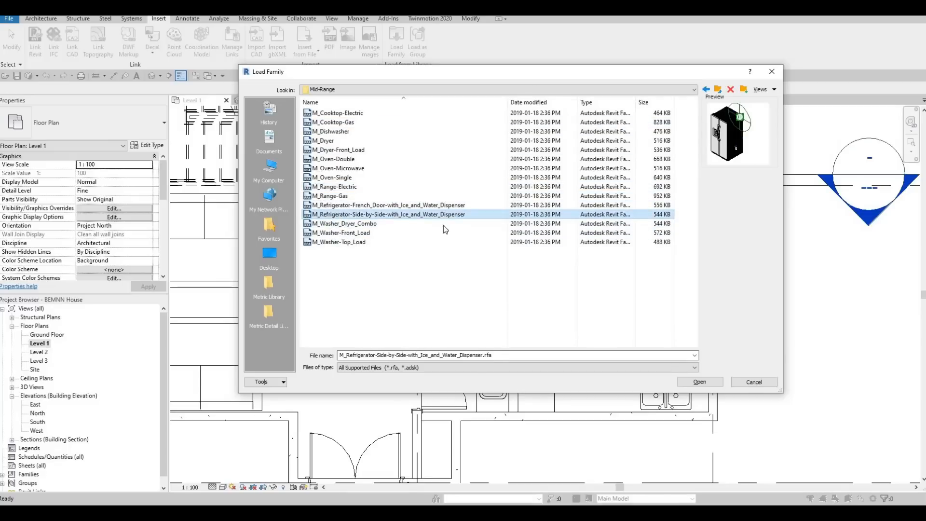
pyautogui.click(386, 205)
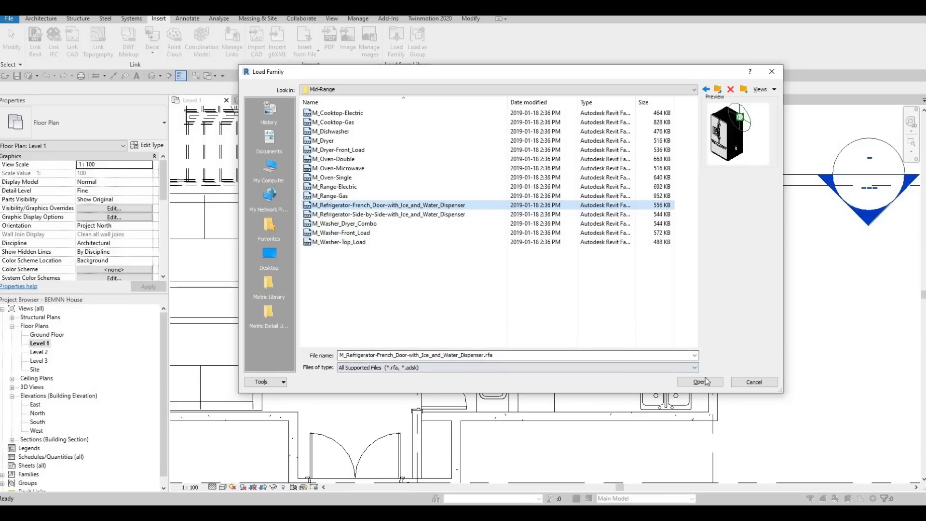
pyautogui.click(686, 382)
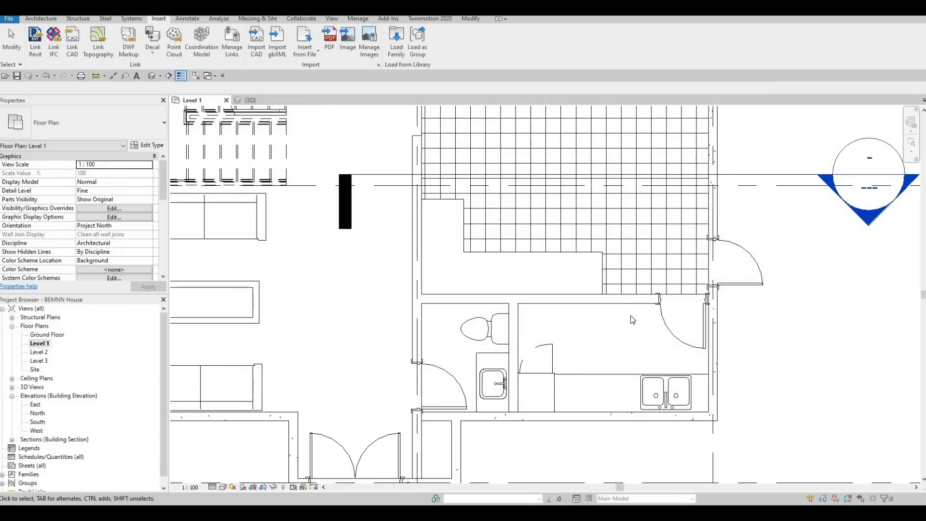
# - Place the 900mm French-door refrigerator against the interior wall at the end of the L-shaped model's horizontal leg, rotated so its doors face the tiled room
pyautogui.press('c')
pyautogui.press('m')
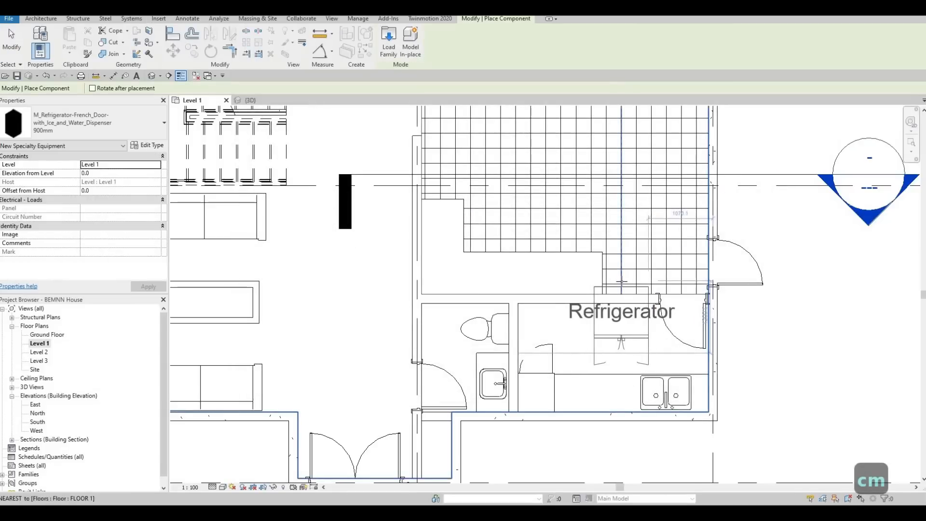
pyautogui.press('space')
pyautogui.press('space')
pyautogui.press('space')
pyautogui.press('space')
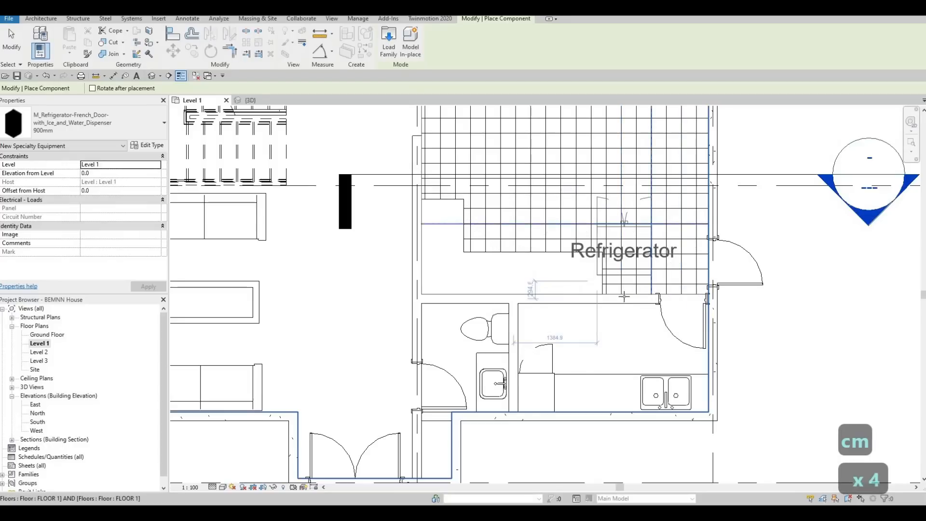
pyautogui.scroll(2, 626, 282)
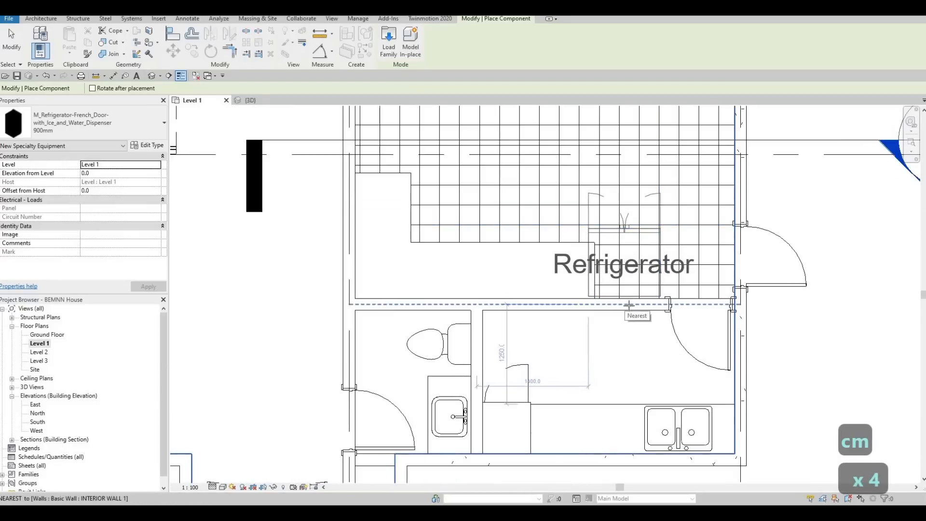
pyautogui.scroll(3, 624, 305)
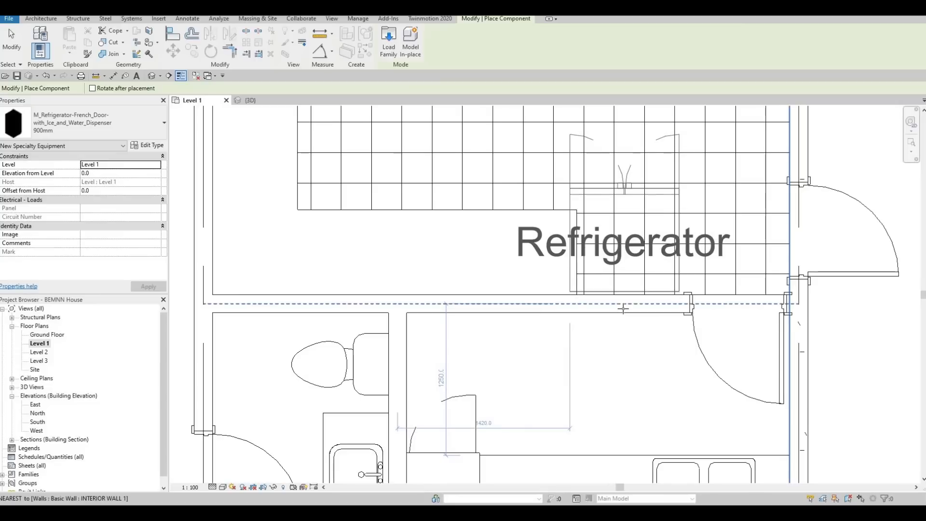
pyautogui.click(622, 307)
pyautogui.press('Escape')
pyautogui.press('Escape')
pyautogui.press('Escape')
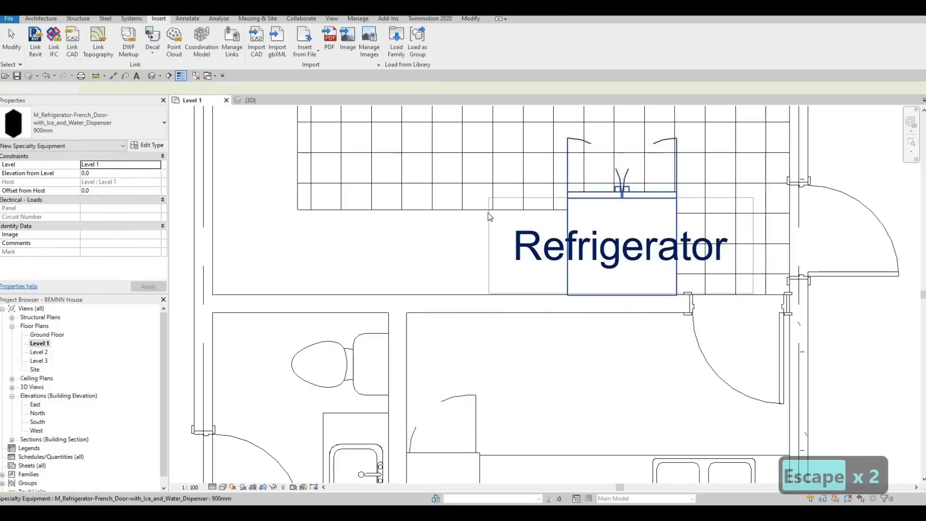
# - Shorten the L-shaped model's horizontal leg slightly, leaving a small gap beside the refrigerator
pyautogui.click(576, 255)
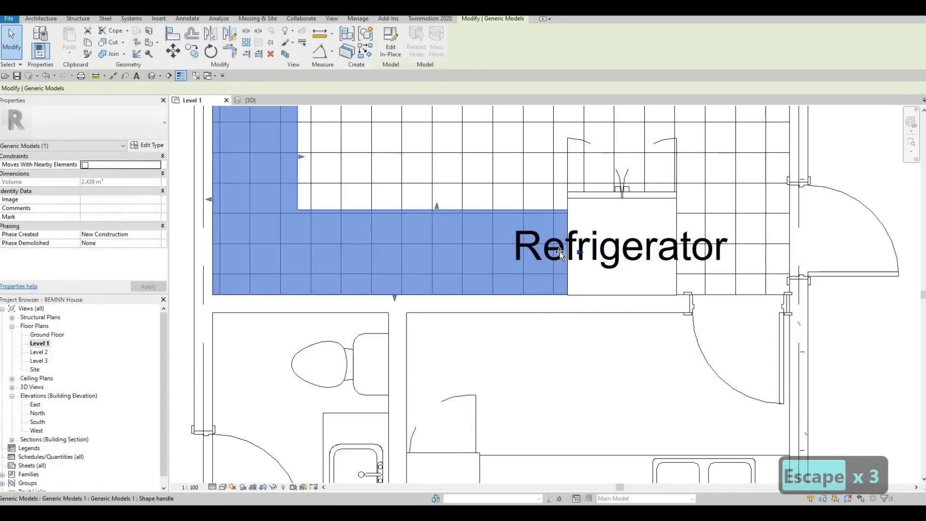
pyautogui.moveTo(549, 252); pyautogui.dragTo(508, 297)
pyautogui.moveTo(564, 323); pyautogui.dragTo(580, 377, button='middle')
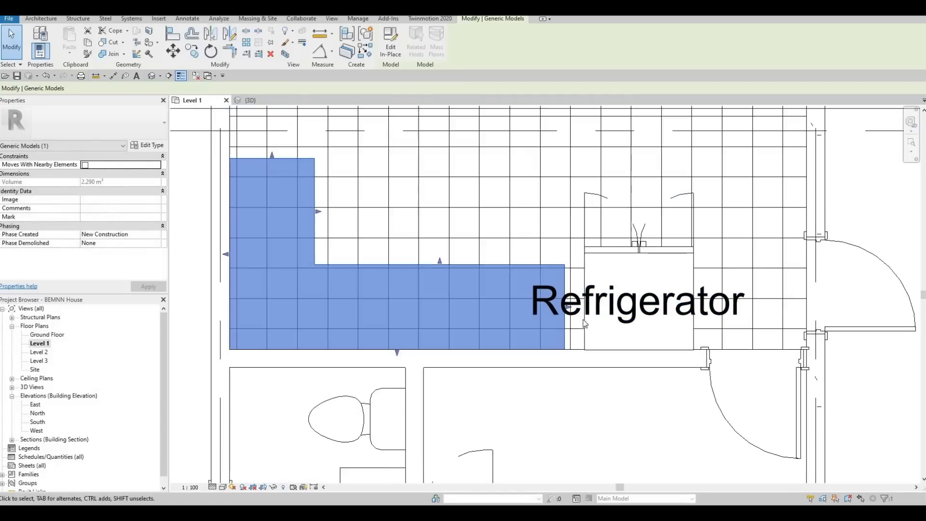
# - Nudge the refrigerator two increments along the interior wall toward the end of the counter's horizontal leg
pyautogui.scroll(-1, 517, 334)
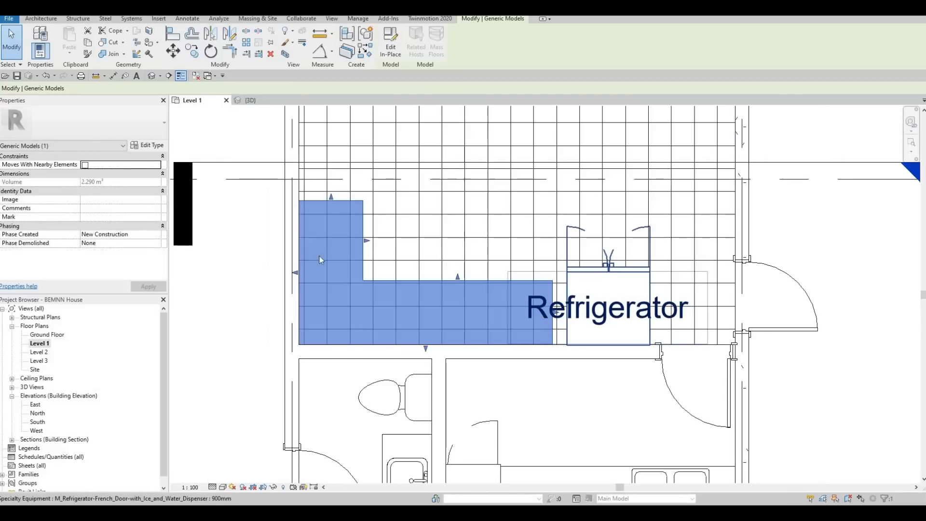
pyautogui.click(576, 273)
pyautogui.press('Left')
pyautogui.press('Left')
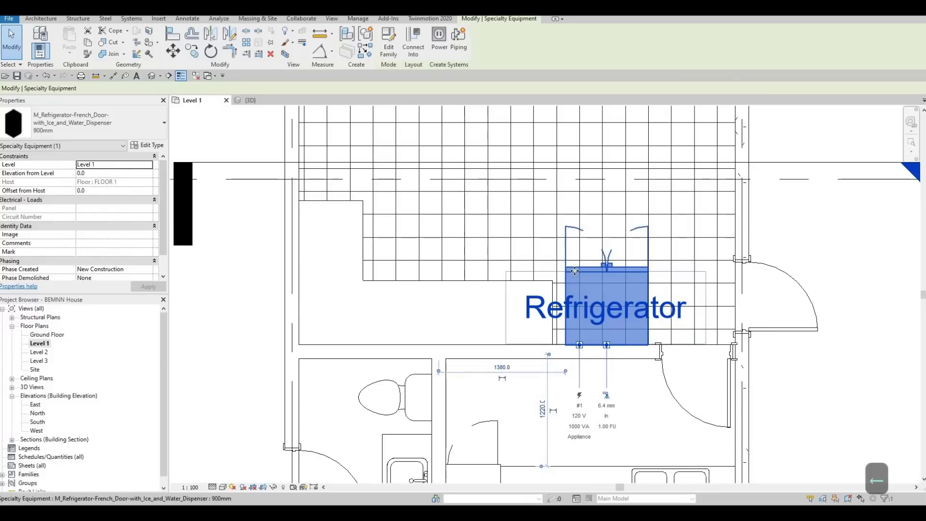
pyautogui.press('Escape')
pyautogui.press('Escape')
pyautogui.press('Escape')
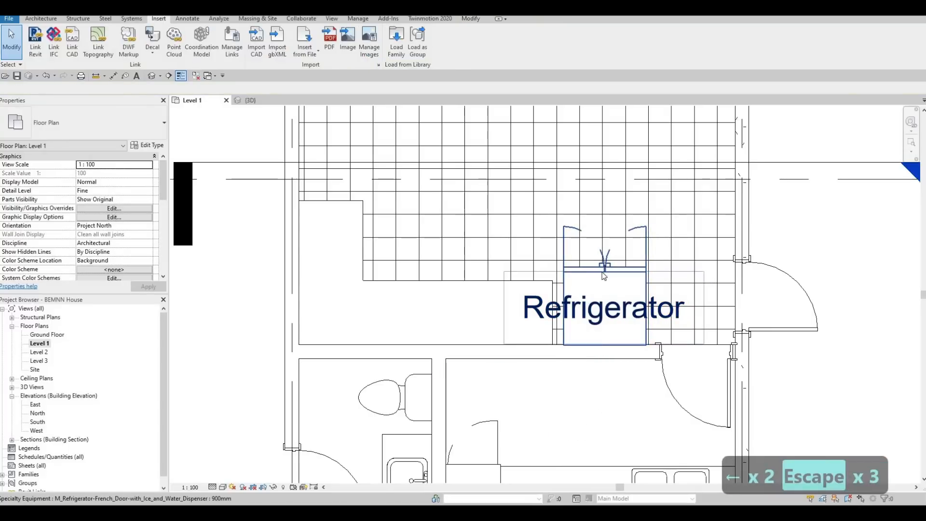
# - Turn off Show Label in the type properties of the 900mm French-door refrigerator
pyautogui.click(599, 273)
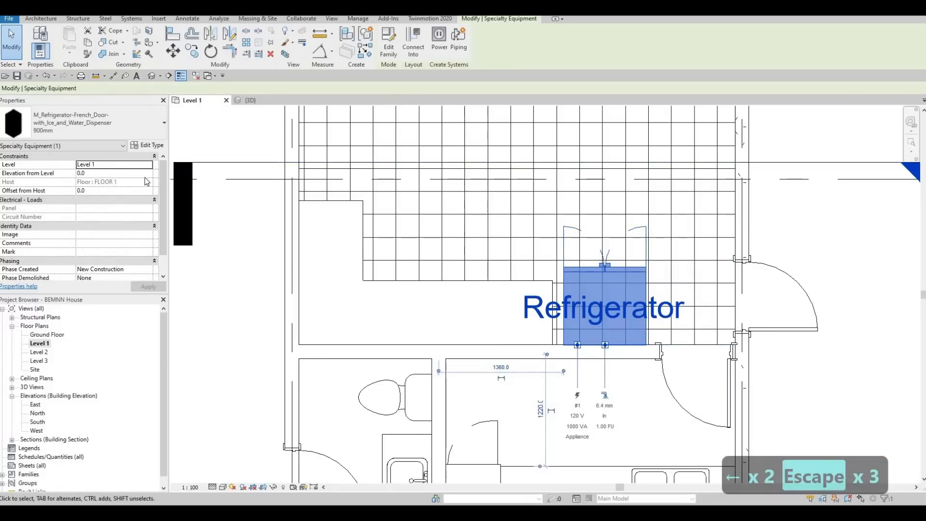
pyautogui.click(147, 145)
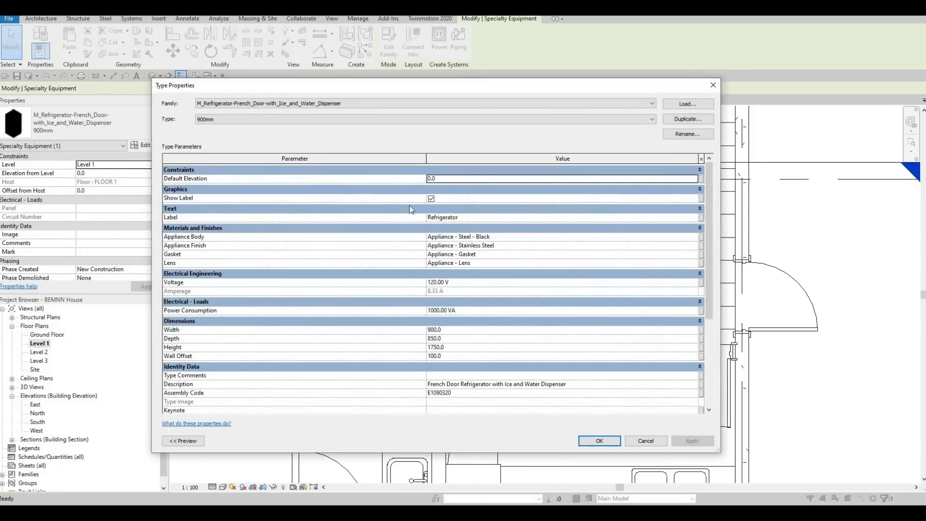
pyautogui.click(431, 198)
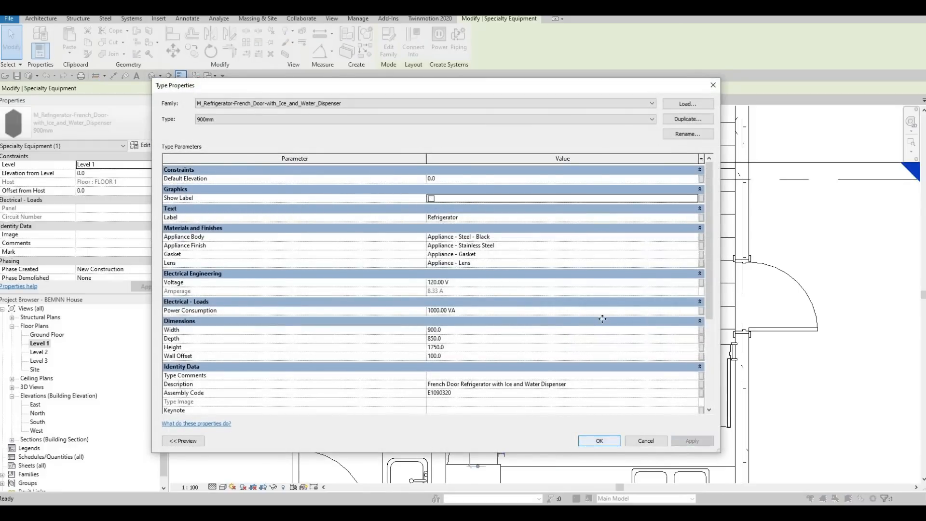
pyautogui.click(599, 440)
pyautogui.press('Escape')
pyautogui.press('Escape')
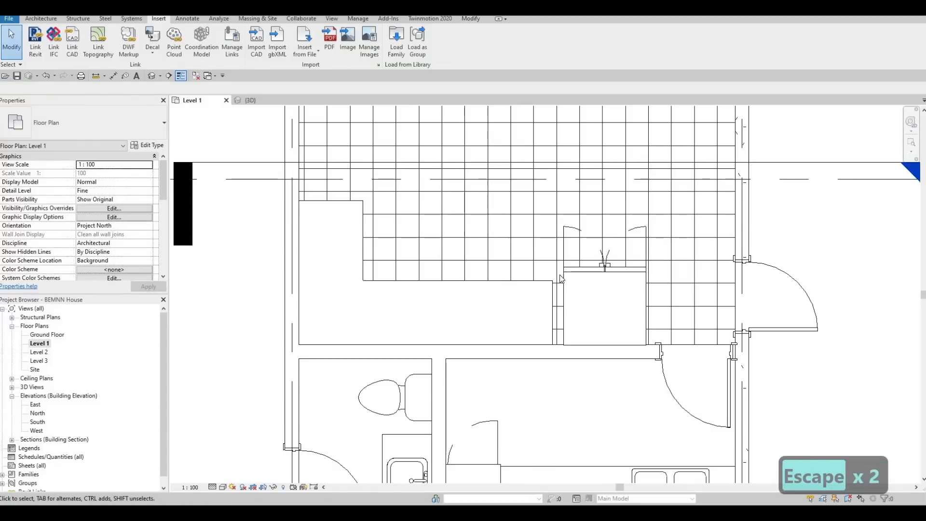
# - Start loading another family and preview the appliance families in the Mid-Range folder
pyautogui.moveTo(605, 315); pyautogui.dragTo(604, 316, button='middle')
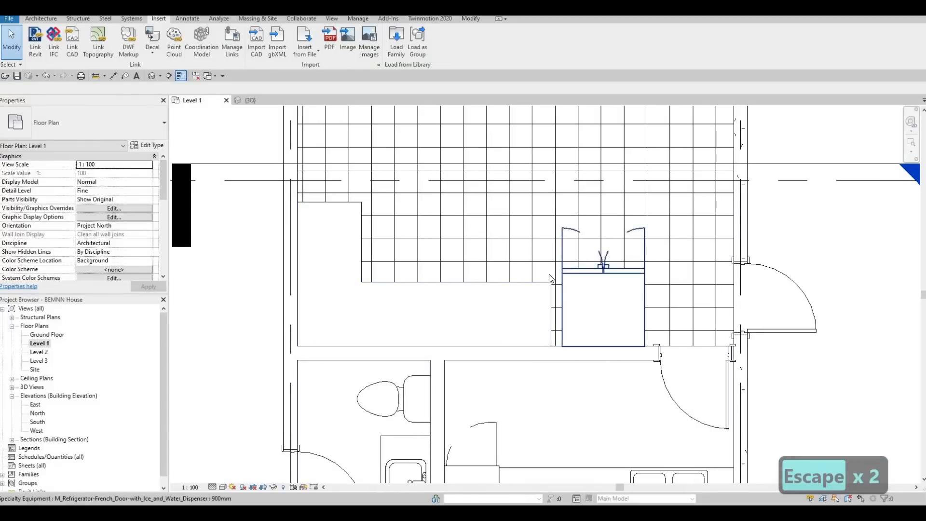
pyautogui.scroll(-1, 611, 321)
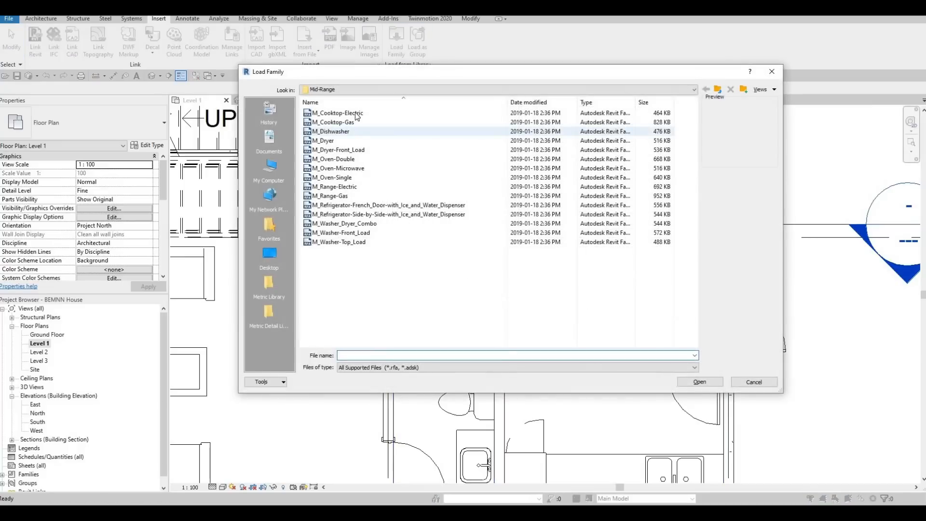
pyautogui.click(355, 112)
pyautogui.press('Down')
pyautogui.press('Down')
pyautogui.press('Down')
pyautogui.press('Down')
pyautogui.press('Down')
pyautogui.press('Down')
pyautogui.press('Down')
pyautogui.press('Down')
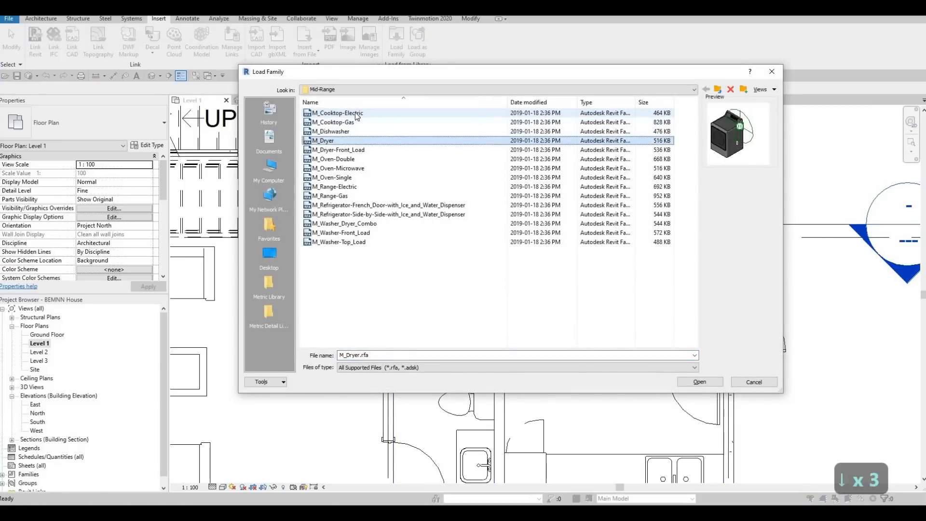
pyautogui.press('Down')
pyautogui.press('Down')
pyautogui.press('Down')
pyautogui.press('Down')
pyautogui.press('Down')
pyautogui.press('Down')
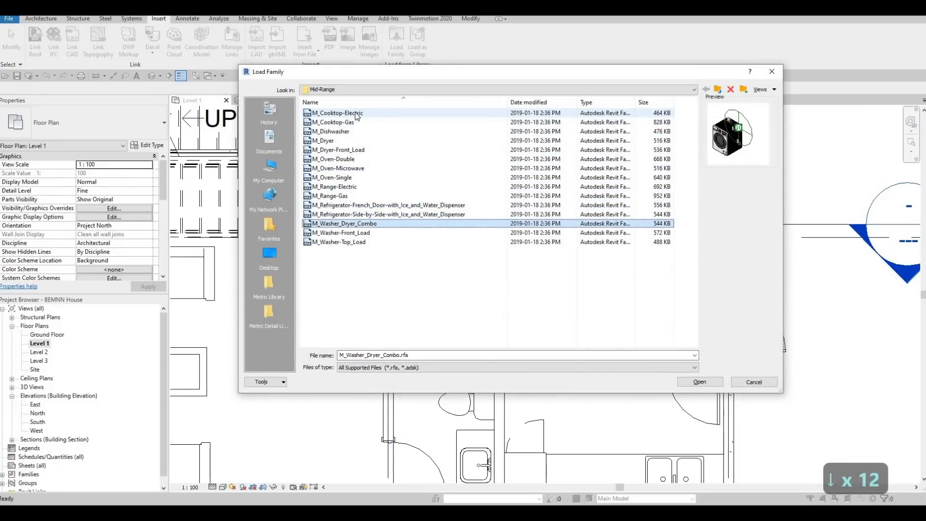
# - Browse to Domestic > High-End, preview its families and load M_Oven-Built-in-Double
pyautogui.click(722, 92)
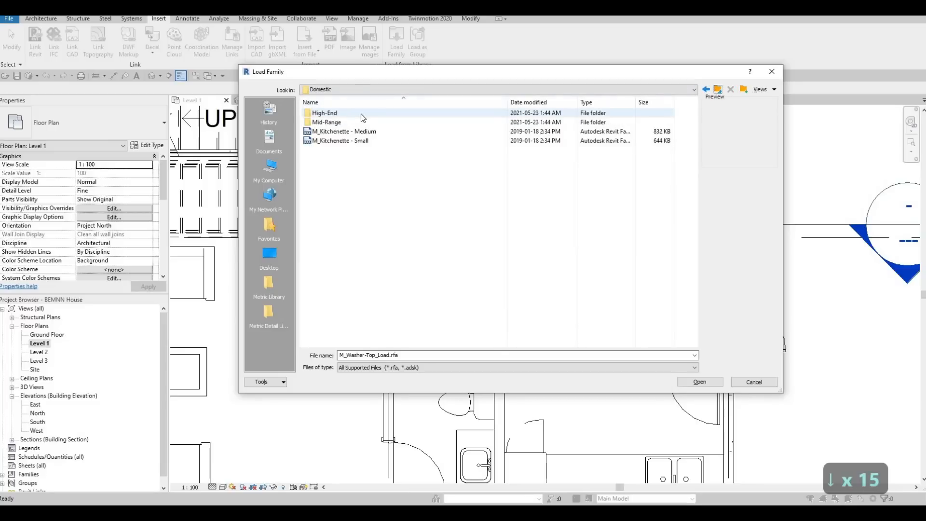
pyautogui.doubleClick(359, 114)
pyautogui.click(359, 115)
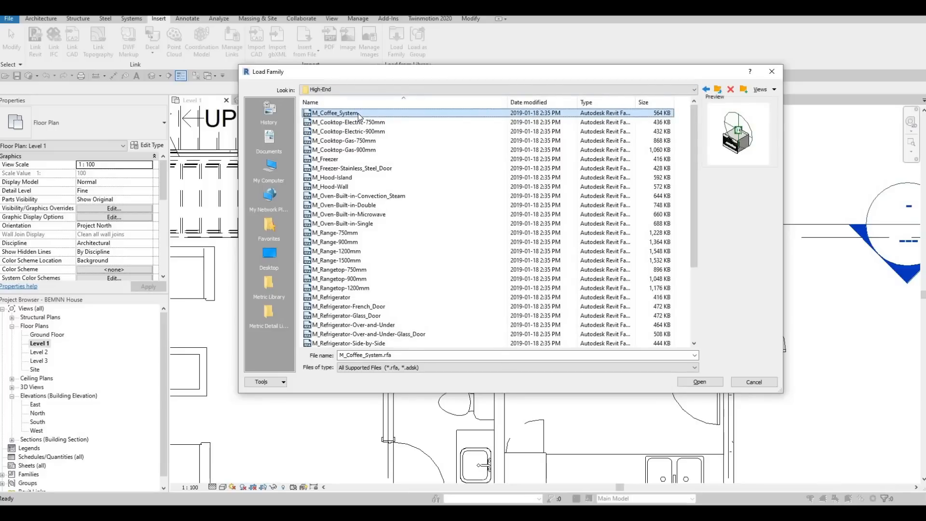
pyautogui.press('Down')
pyautogui.press('Down')
pyautogui.press('Down')
pyautogui.press('Down')
pyautogui.press('Down')
pyautogui.press('Down')
pyautogui.press('Down')
pyautogui.press('Down')
pyautogui.press('Down')
pyautogui.press('Down')
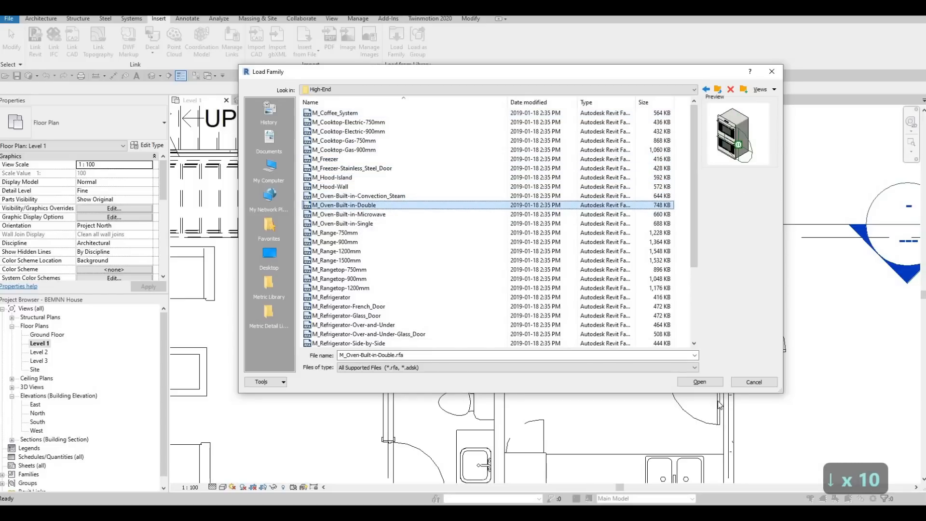
pyautogui.click(703, 383)
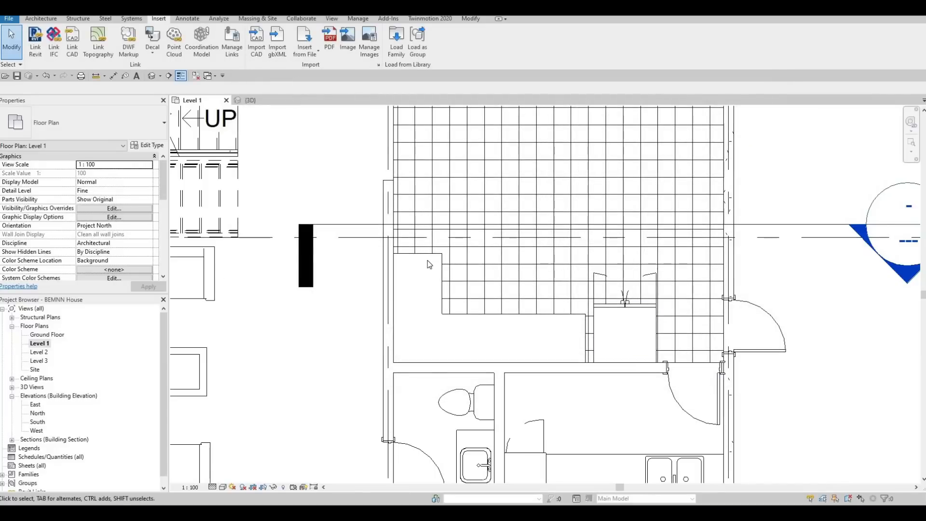
# - Place the 750mm built-in double oven by the interior wall beyond the counter's vertical leg, with its front facing the tiled room
pyautogui.press('c')
pyautogui.press('m')
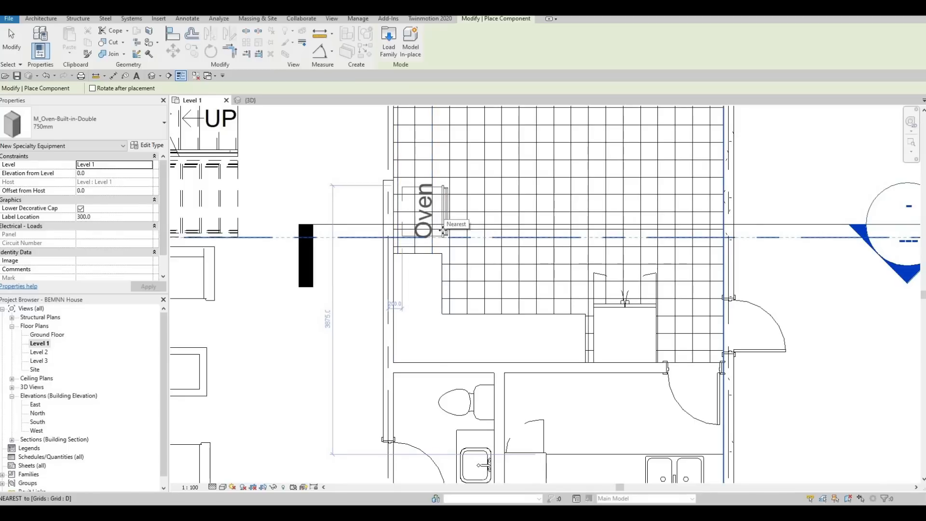
pyautogui.click(443, 231)
pyautogui.scroll(2, 440, 210)
pyautogui.press('Escape')
pyautogui.press('Escape')
pyautogui.press('Escape')
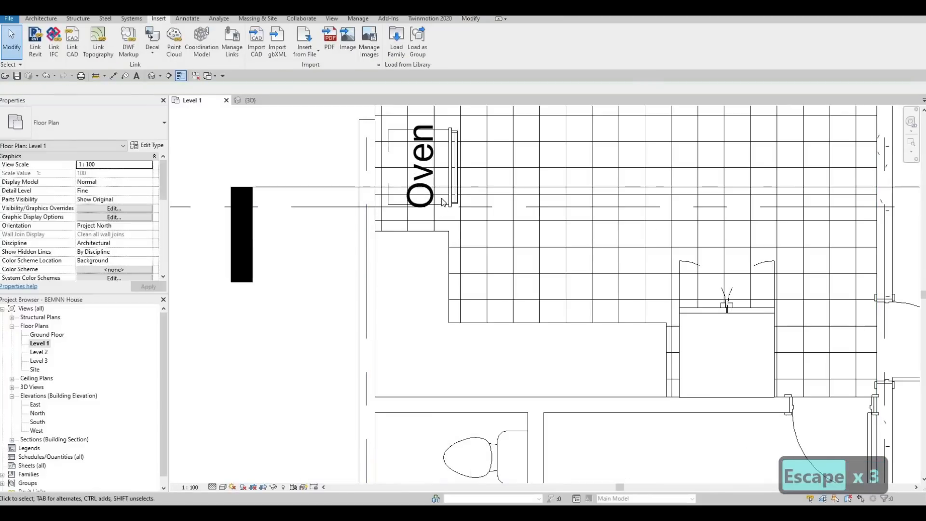
# - Nudge the double oven in small increments along the wall toward the end of the counter's vertical leg
pyautogui.click(442, 201)
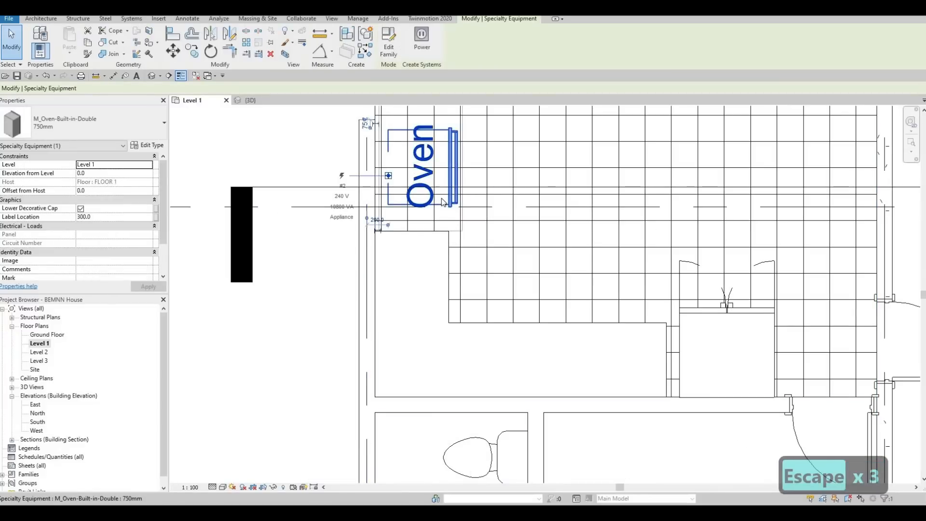
pyautogui.press('Down')
pyautogui.press('Down')
pyautogui.press('Down')
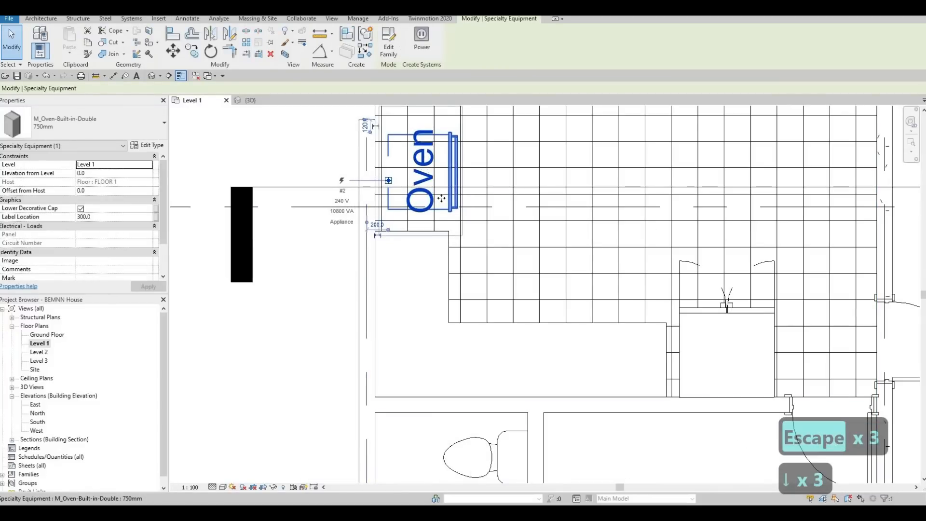
pyautogui.press('Up')
pyautogui.press('Down')
pyautogui.press('Escape')
pyautogui.press('Escape')
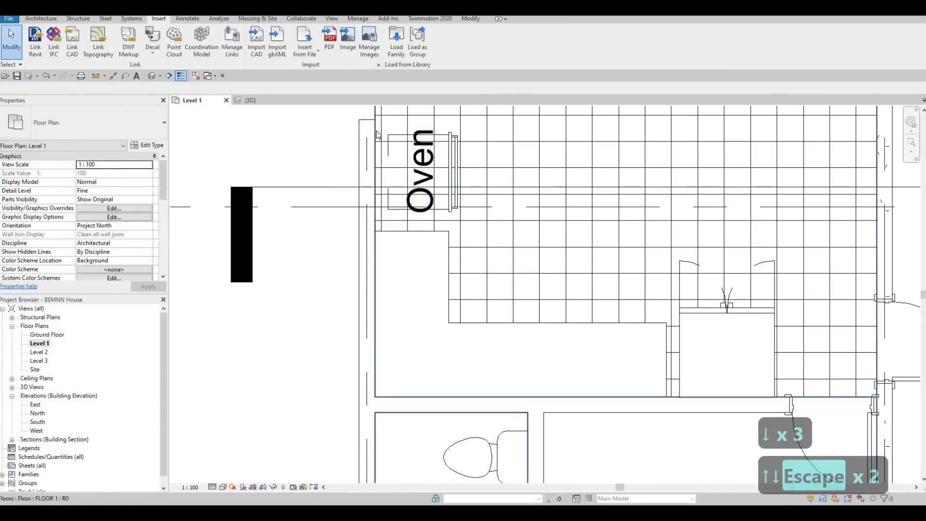
pyautogui.click(457, 161)
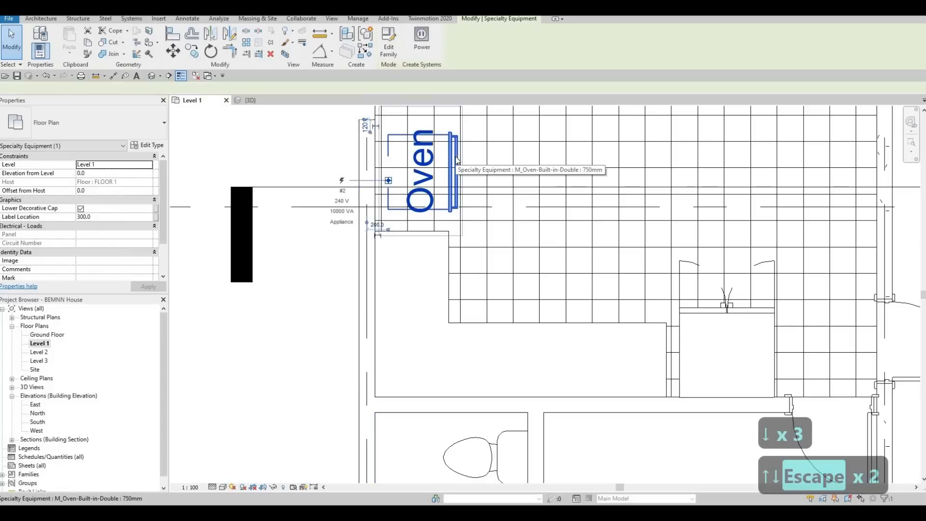
pyautogui.press('Down')
pyautogui.press('Down')
pyautogui.press('Escape')
pyautogui.press('Escape')
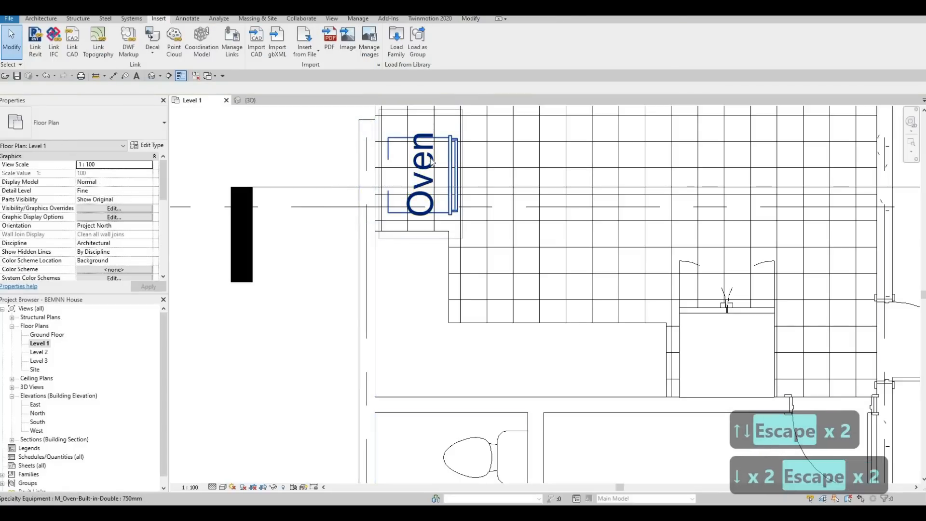
# - Turn off Show Label in the type properties of the 750mm built-in double oven
pyautogui.click(432, 162)
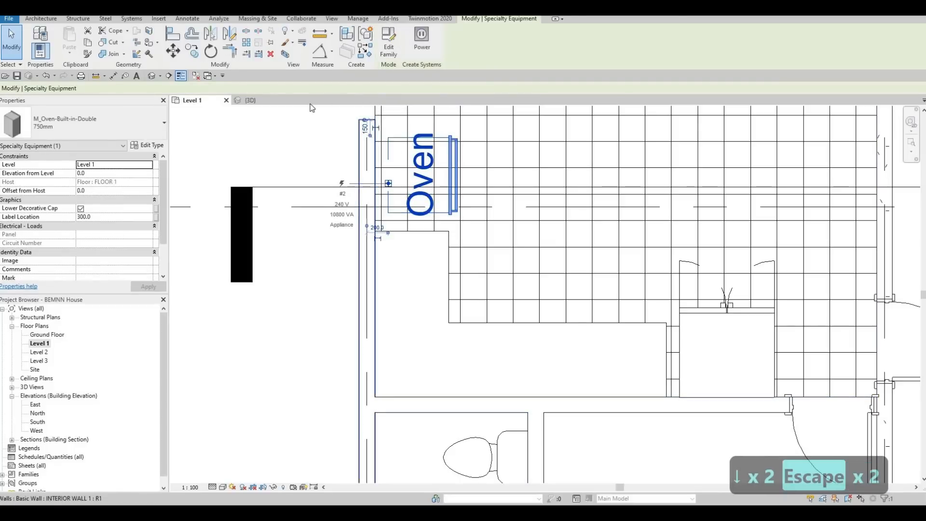
pyautogui.click(148, 146)
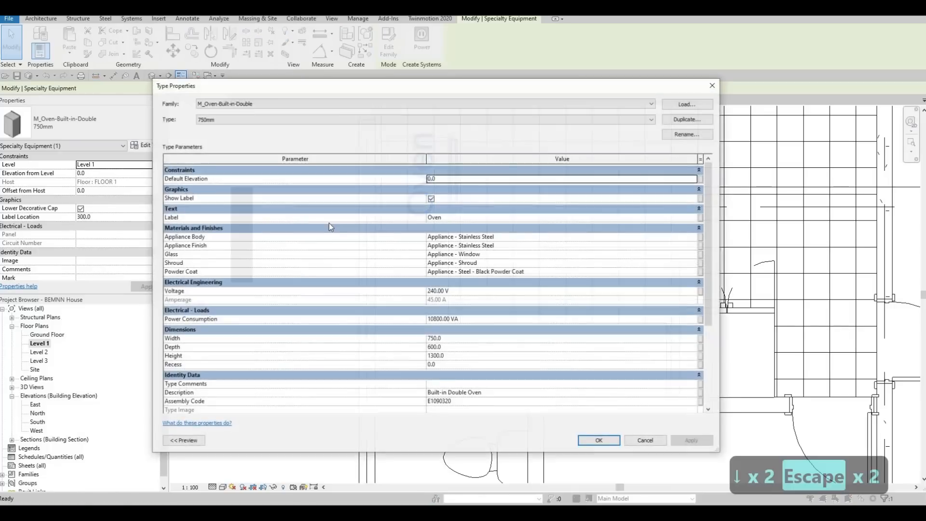
pyautogui.click(431, 199)
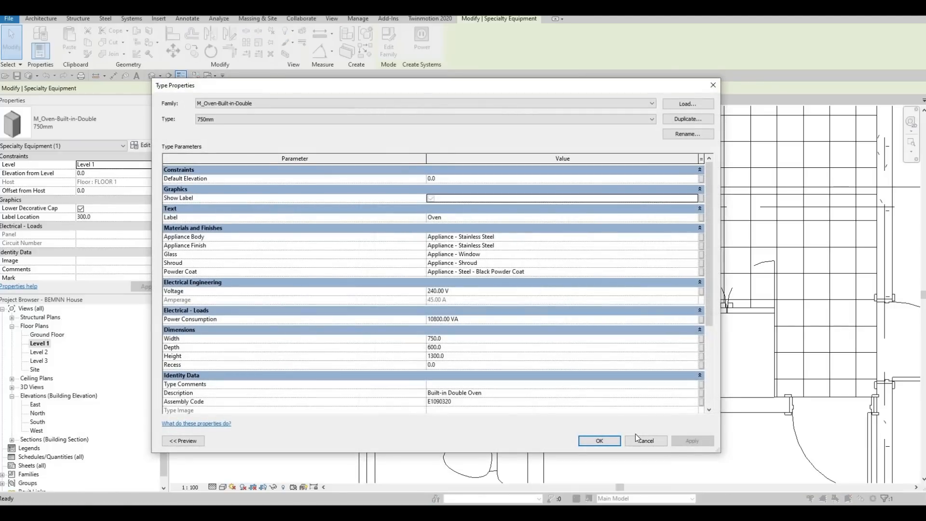
pyautogui.click(699, 443)
pyautogui.click(607, 439)
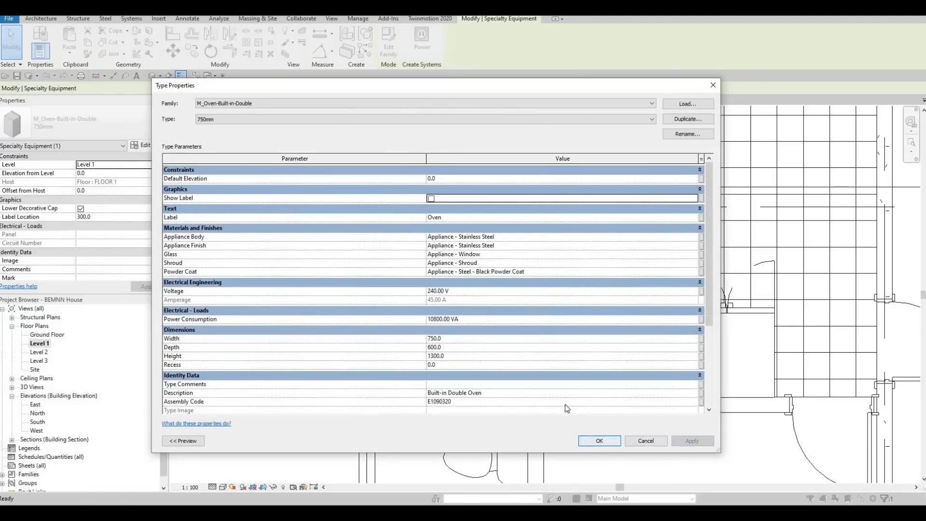
pyautogui.press('Escape')
pyautogui.press('Escape')
pyautogui.press('Escape')
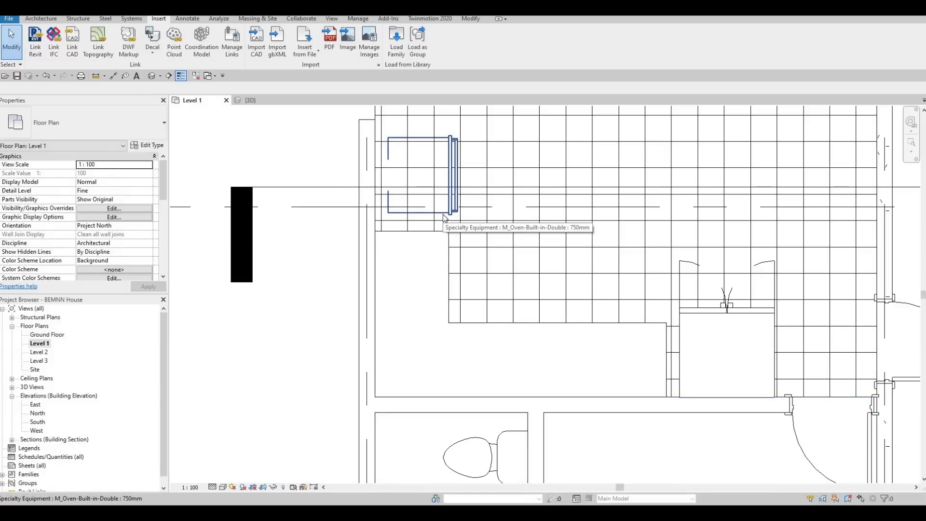
# - Align the back edge of the oven's front panel with the room-side edge of the counter's vertical leg
pyautogui.press('a')
pyautogui.press('l')
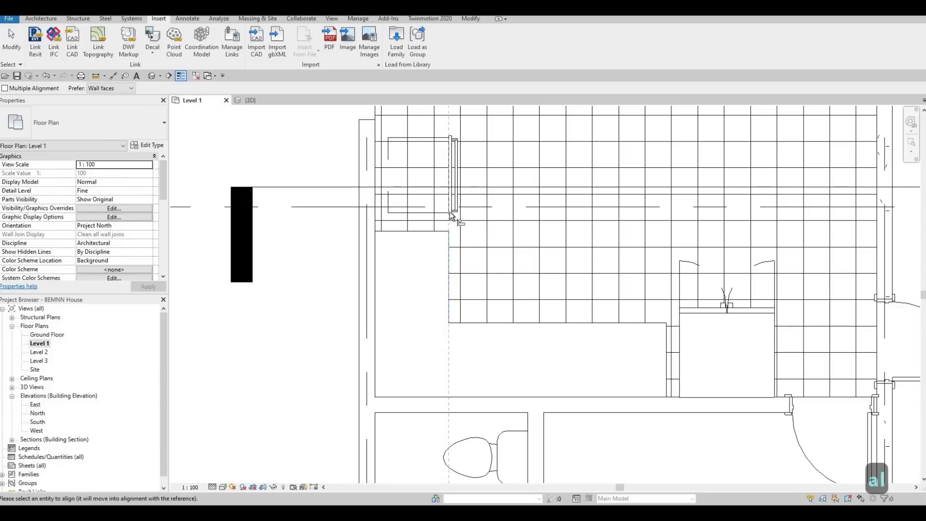
pyautogui.click(447, 210)
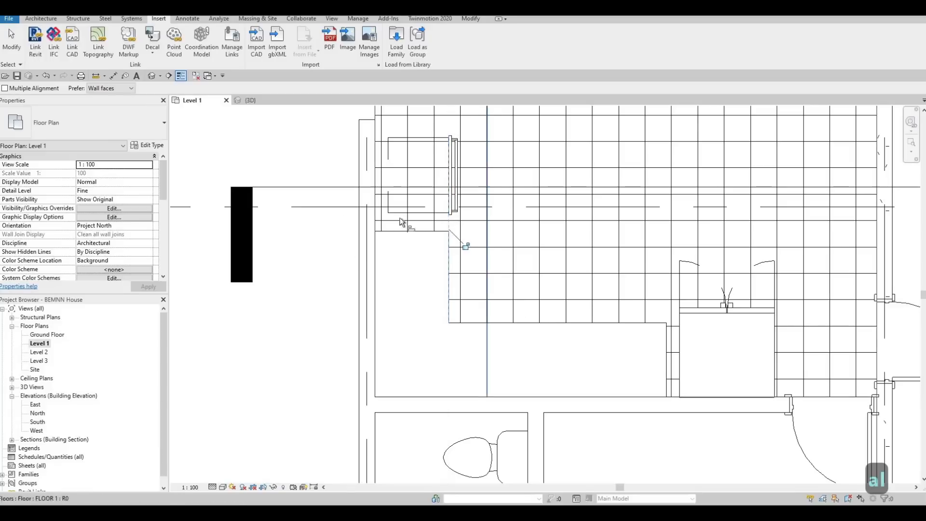
pyautogui.scroll(3, 407, 215)
pyautogui.press('Escape')
pyautogui.press('Escape')
pyautogui.press('Escape')
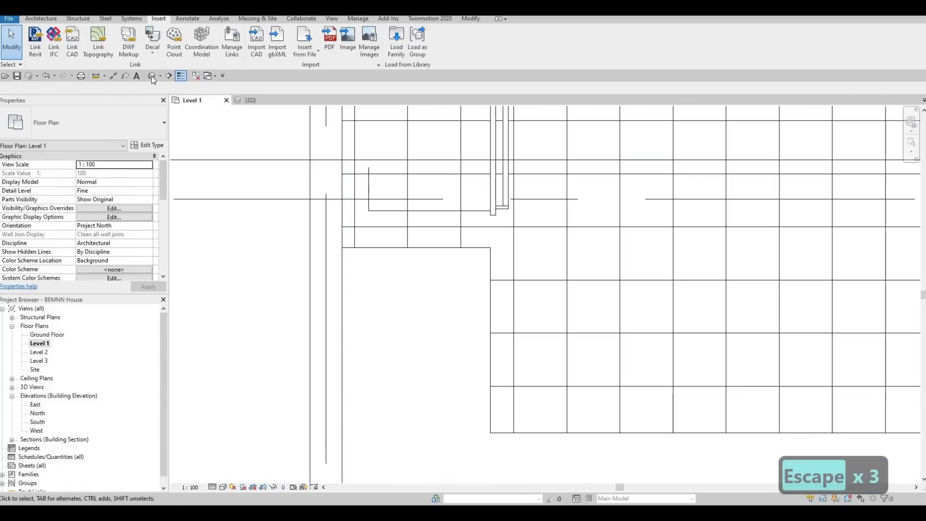
# - In the 3D view, set the double oven's Elevation from Level to 400
pyautogui.click(151, 76)
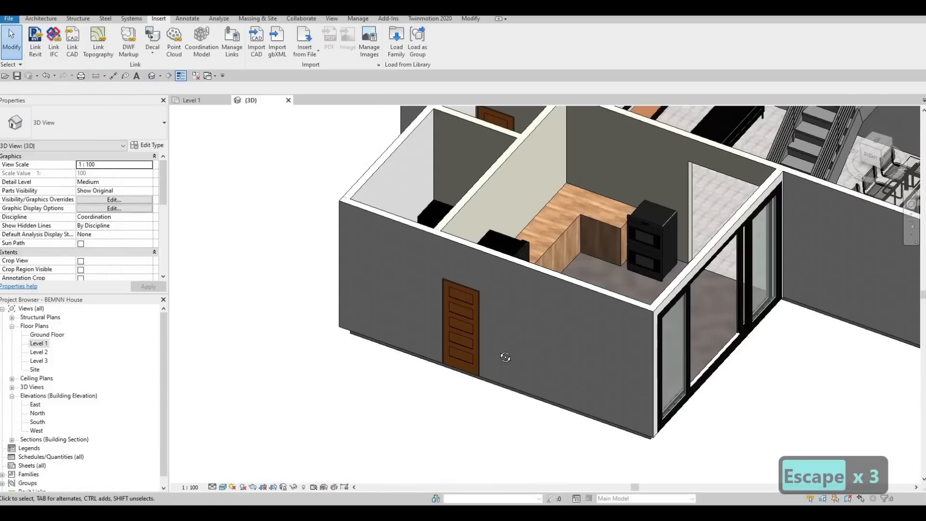
pyautogui.keyDown('shift'); pyautogui.moveTo(505, 357); pyautogui.dragTo(629, 210, button='middle'); pyautogui.keyUp('shift')
pyautogui.click(629, 211)
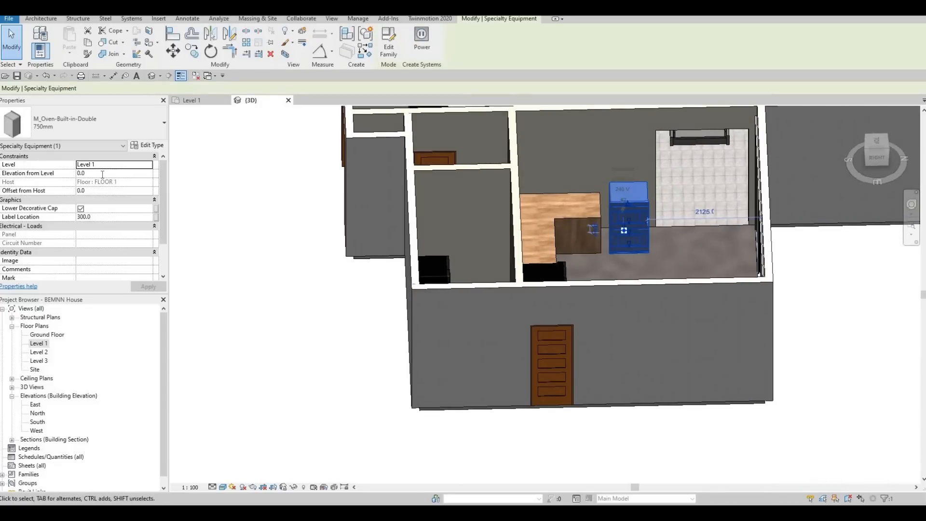
pyautogui.click(102, 174)
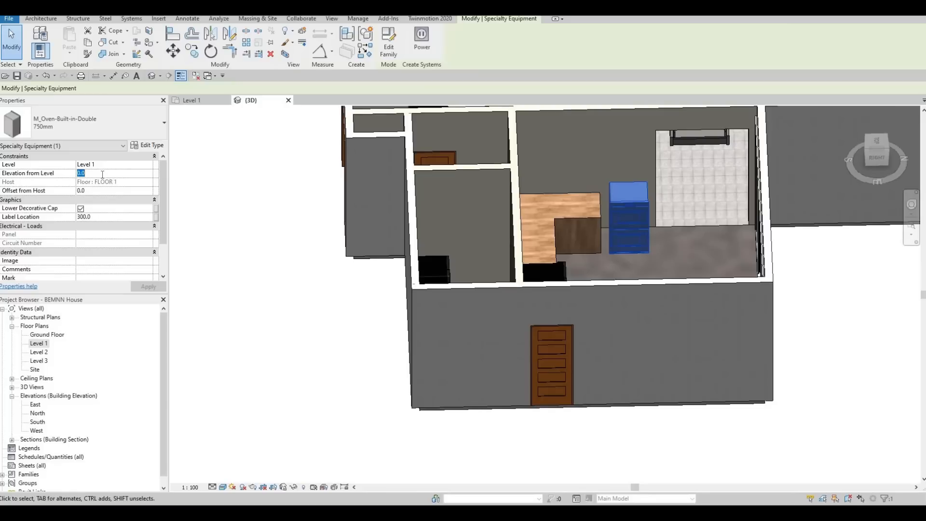
pyautogui.write('200')
pyautogui.press('BackSpace')
pyautogui.press('BackSpace')
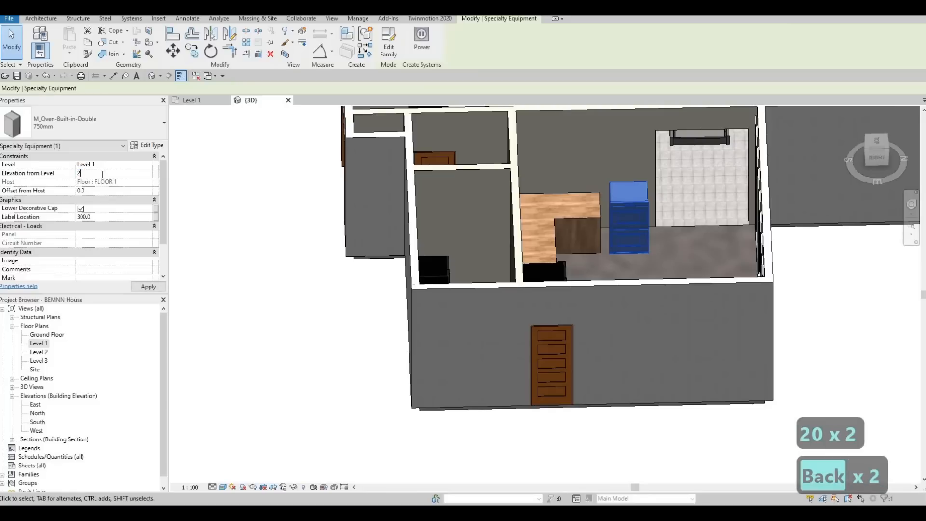
pyautogui.write('5')
pyautogui.press('BackSpace')
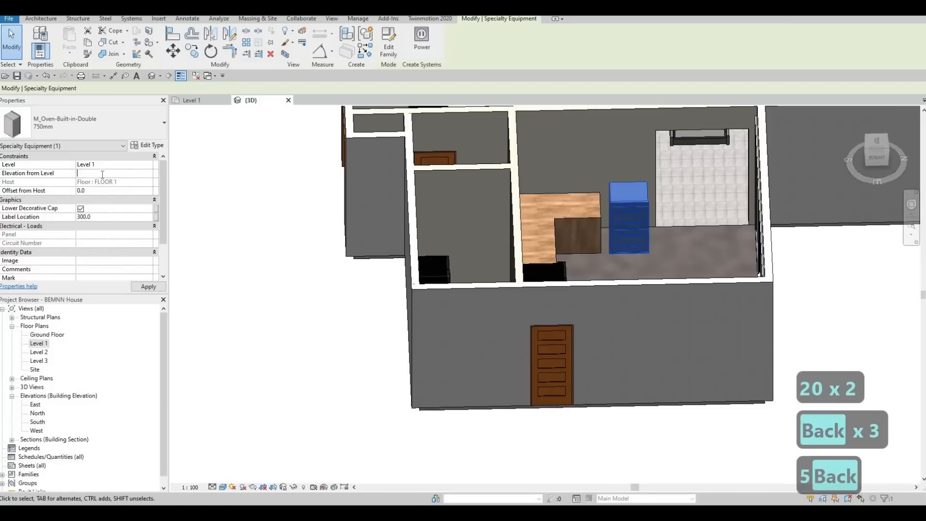
pyautogui.write('400')
pyautogui.press('Return')
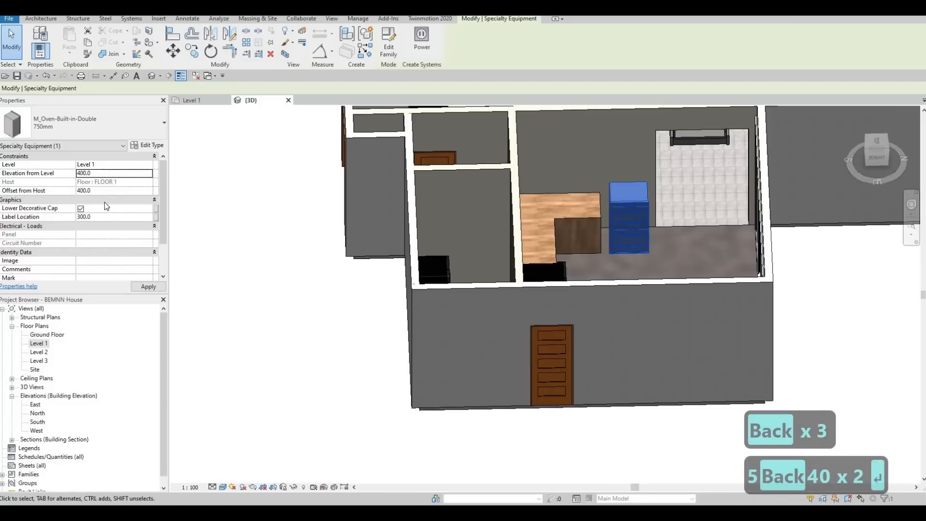
# - Apply the Elevation from Level of 400 to the double oven
pyautogui.click(148, 288)
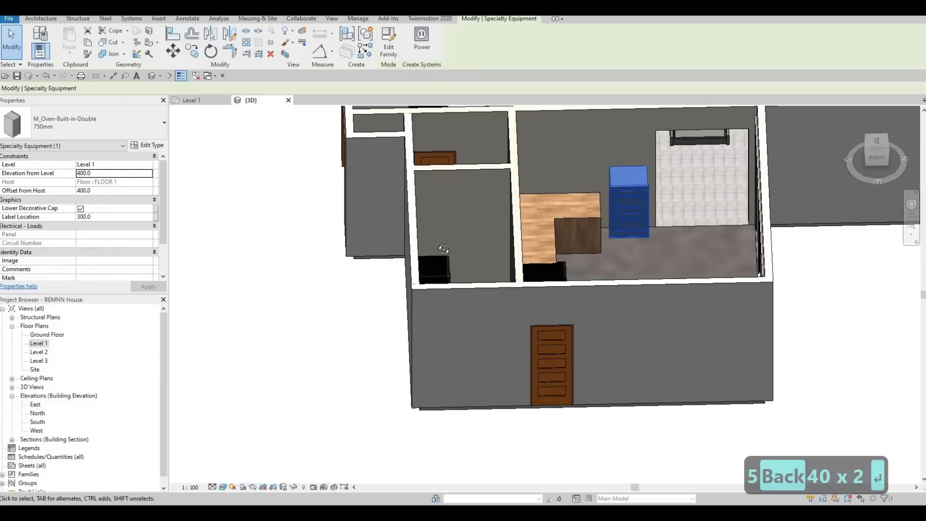
pyautogui.press('Escape')
pyautogui.keyDown('shift'); pyautogui.moveTo(444, 249); pyautogui.dragTo(411, 213, button='middle'); pyautogui.keyUp('shift')
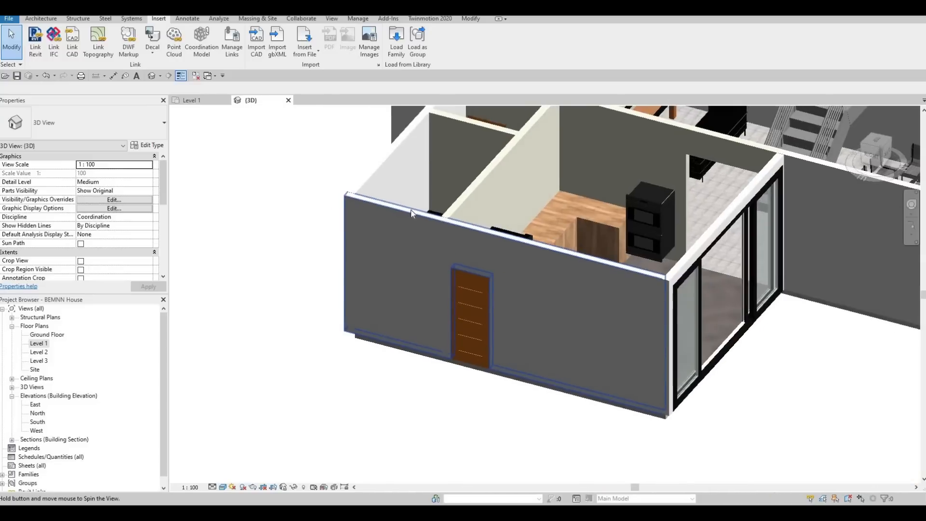
# - Raise the double oven by setting its Elevation from Level to 600
pyautogui.click(638, 204)
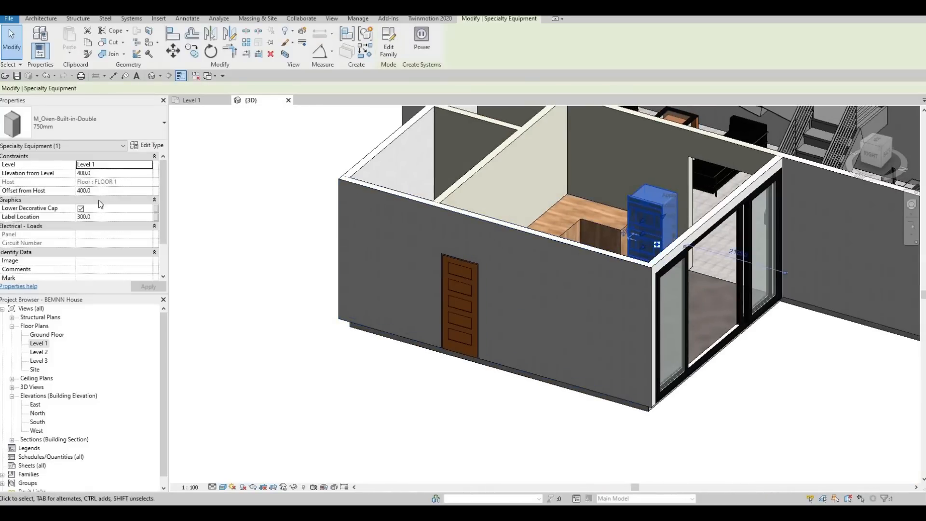
pyautogui.click(105, 174)
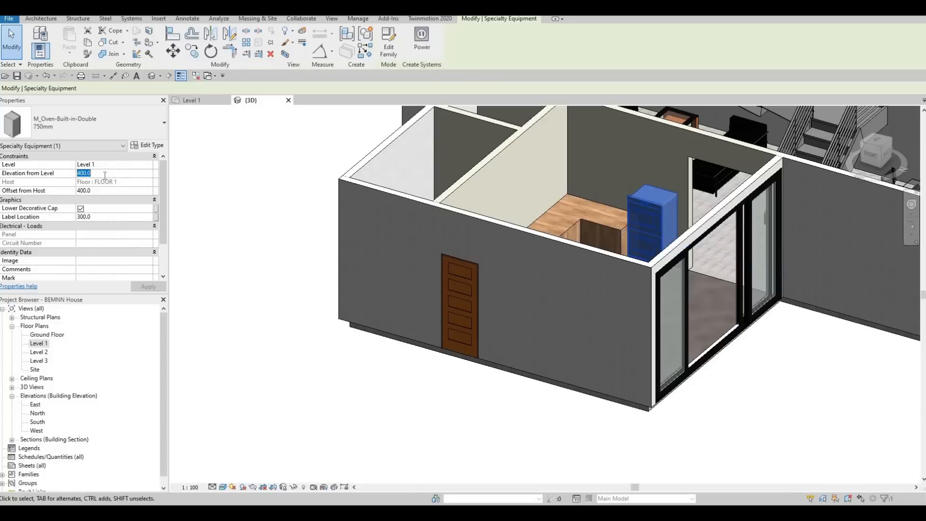
pyautogui.write('600')
pyautogui.click(145, 287)
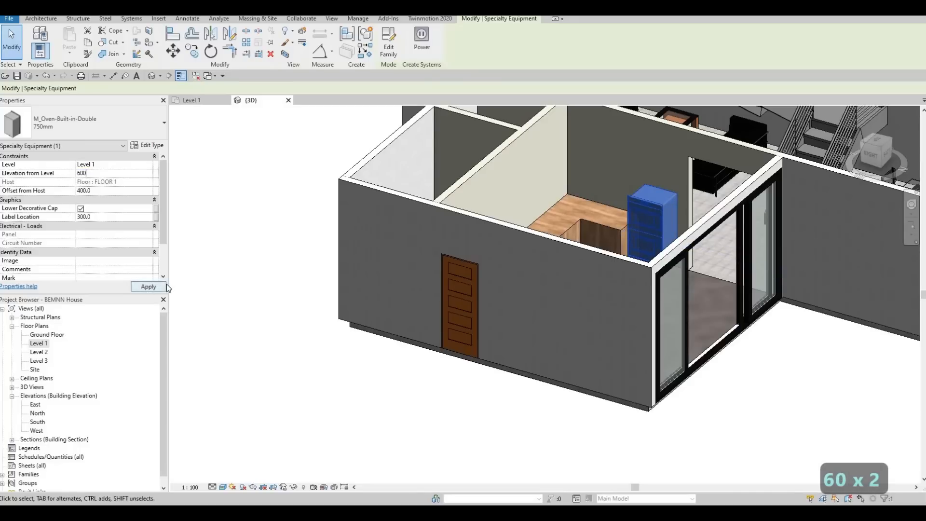
pyautogui.press('Escape')
pyautogui.press('Escape')
pyautogui.keyDown('shift'); pyautogui.moveTo(502, 316); pyautogui.dragTo(615, 241, button='middle'); pyautogui.keyUp('shift')
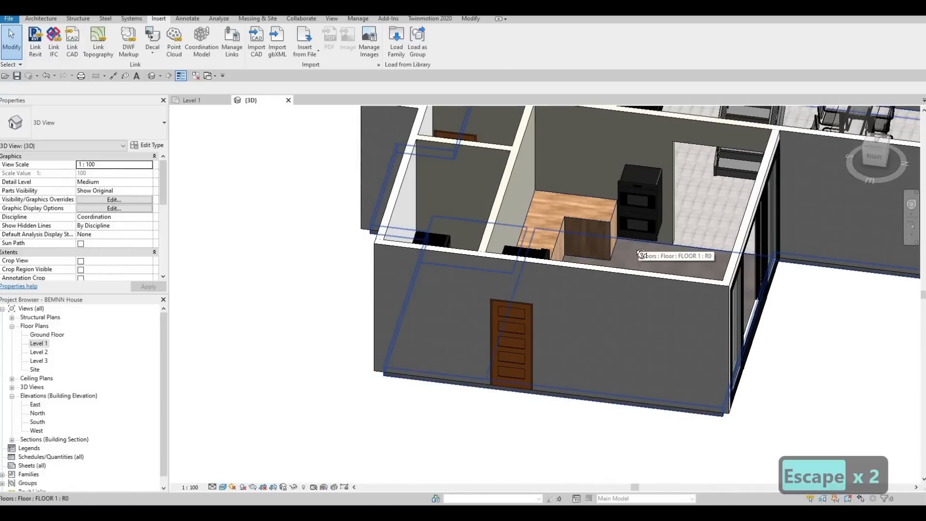
pyautogui.keyDown('shift'); pyautogui.moveTo(638, 242); pyautogui.dragTo(588, 214, button='middle'); pyautogui.keyUp('shift')
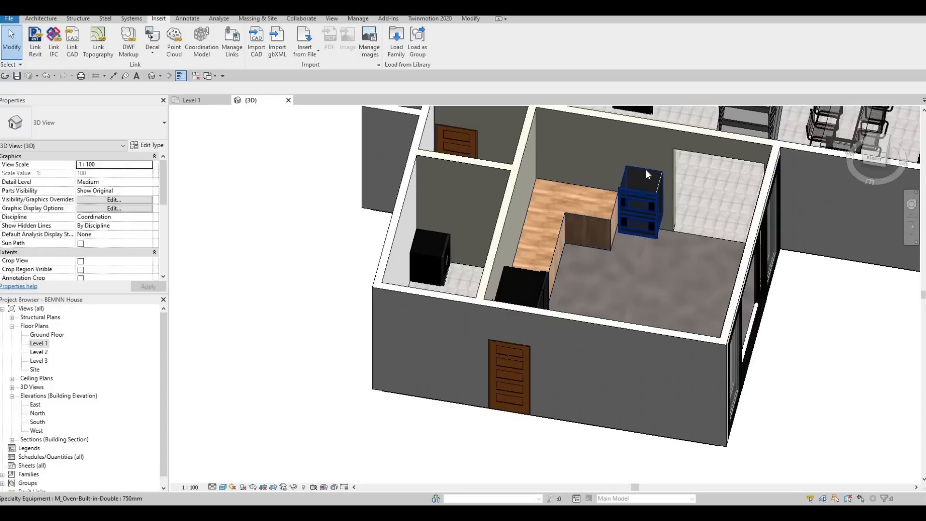
# - In the Level 1 plan, draw a vertical section line through the kitchen, from beyond the sliding door to the room below
pyautogui.doubleClick(42, 343)
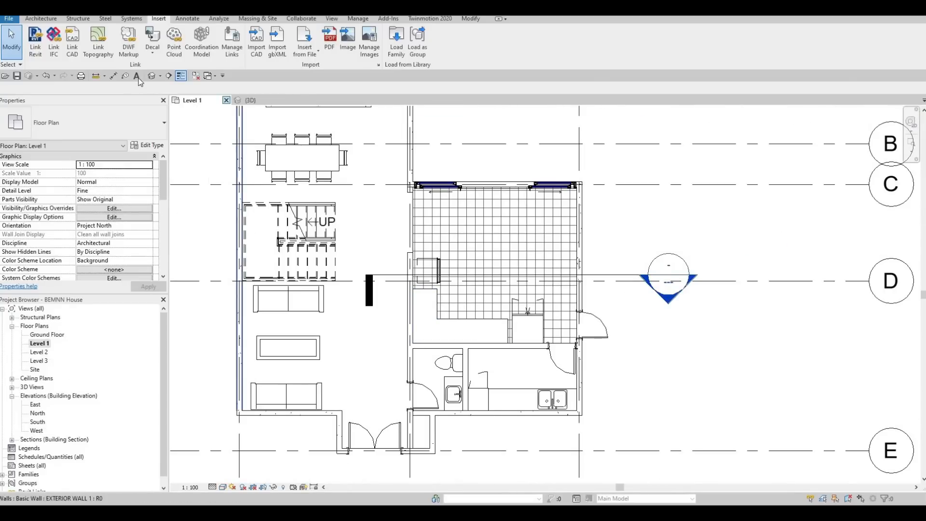
pyautogui.click(168, 77)
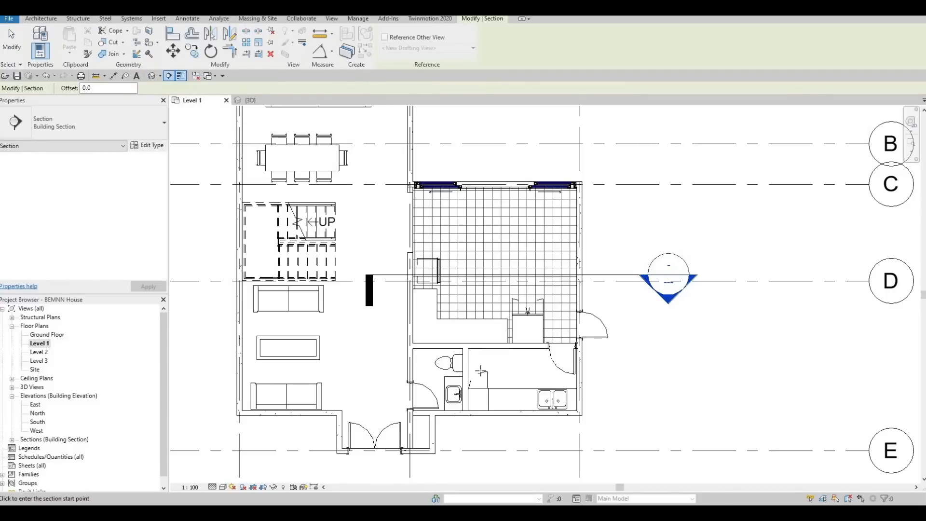
pyautogui.click(495, 166)
pyautogui.click(495, 376)
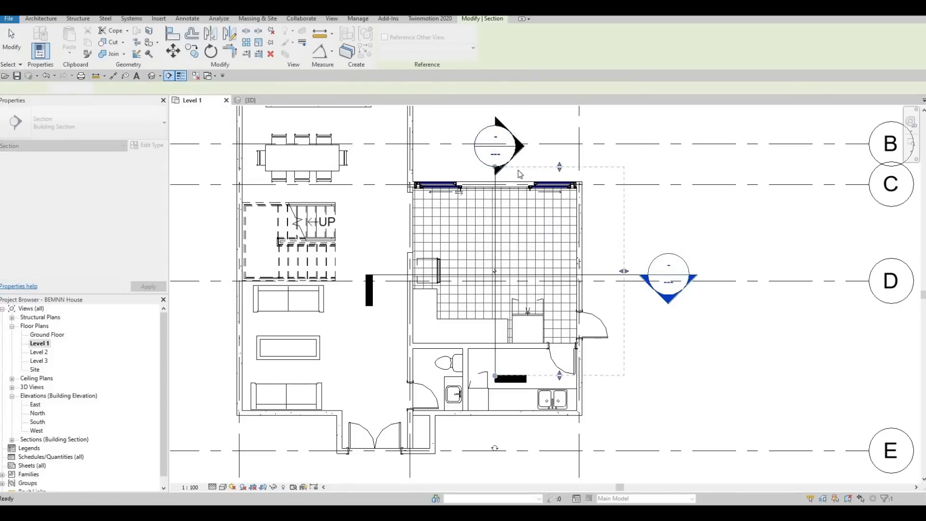
pyautogui.press('Escape')
pyautogui.press('Escape')
pyautogui.press('Escape')
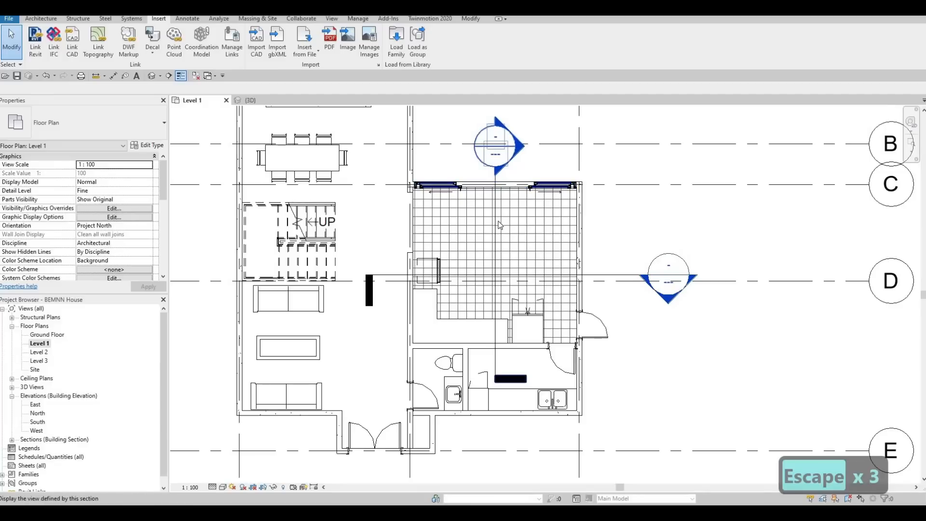
pyautogui.press('Escape')
# - Flip the new kitchen section so it looks toward the wall with the double oven
pyautogui.click(552, 191)
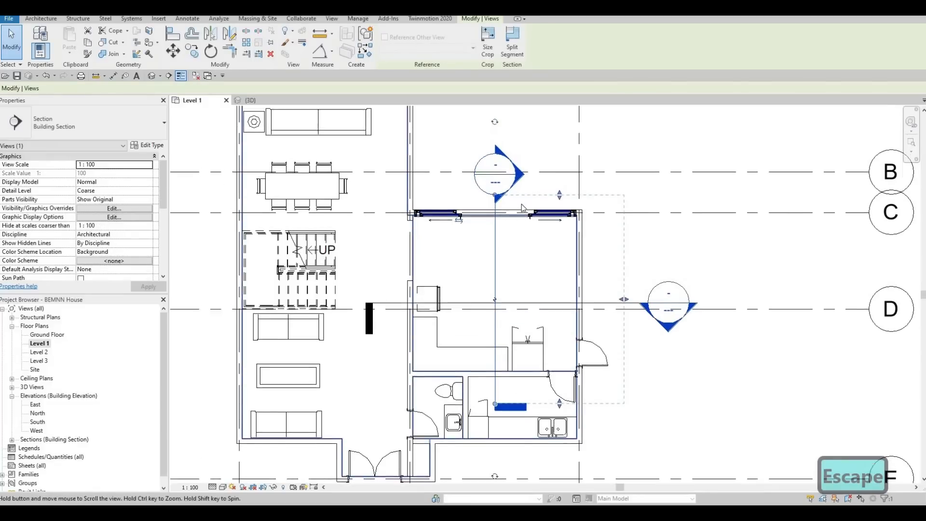
pyautogui.scroll(-3, 522, 204)
pyautogui.scroll(3, 483, 213)
pyautogui.scroll(2, 482, 212)
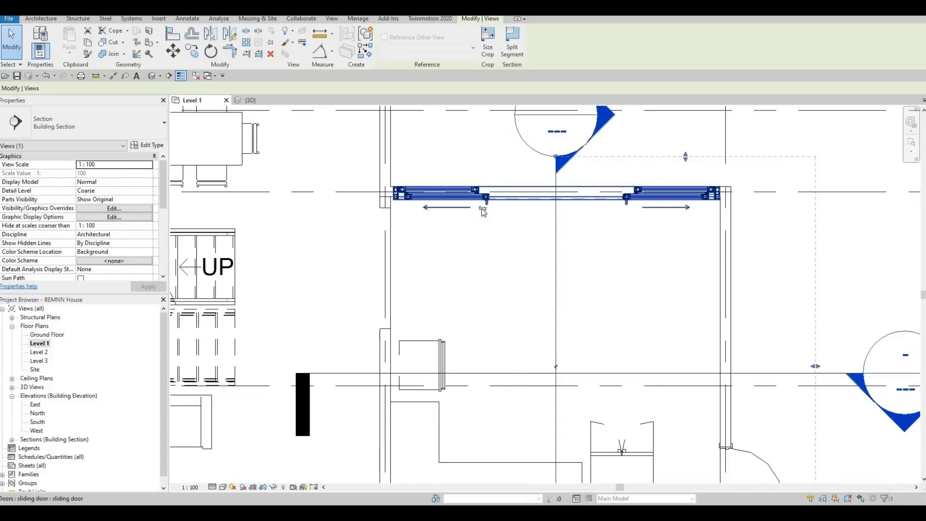
pyautogui.click(482, 210)
pyautogui.scroll(-3, 475, 237)
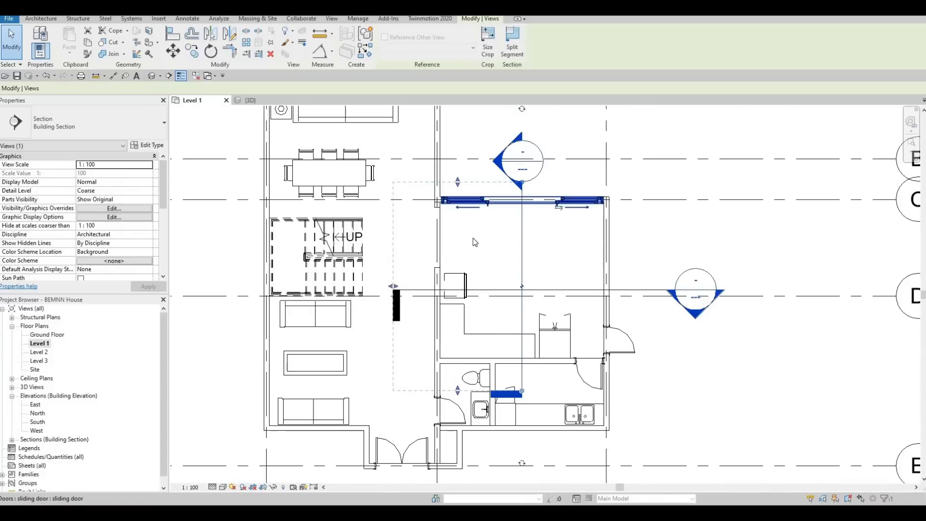
pyautogui.press('Escape')
pyautogui.press('Escape')
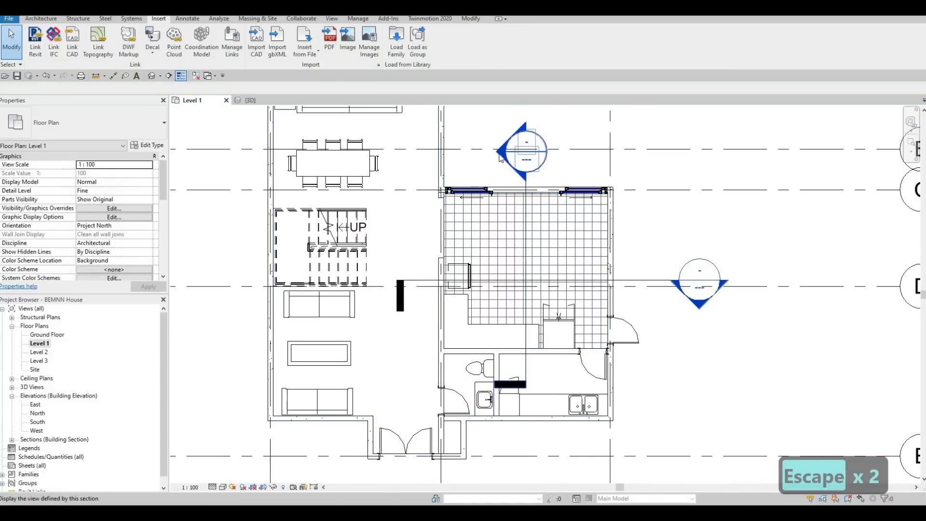
# - Open the new section view and stretch the counter's free end past the double oven, close to the wall opening
pyautogui.doubleClick(500, 160)
pyautogui.scroll(5, 455, 303)
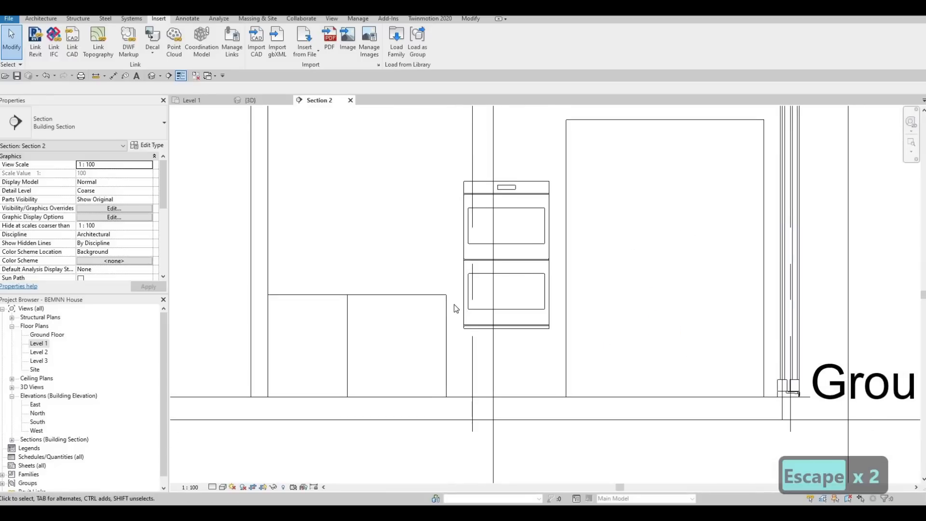
pyautogui.click(447, 340)
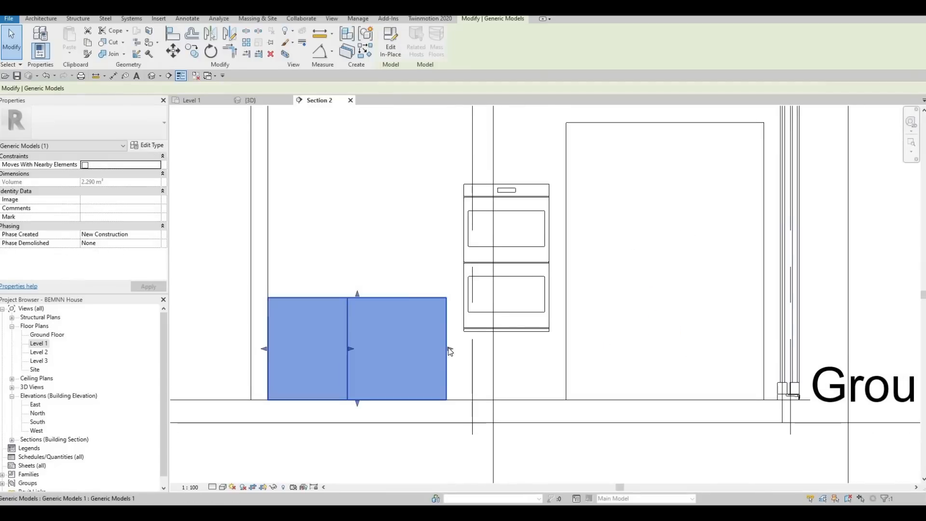
pyautogui.moveTo(543, 347); pyautogui.dragTo(558, 348)
pyautogui.press('Escape')
# - Nudge the double oven in small increments away from the wall opening, toward the counter's corner
pyautogui.click(551, 236)
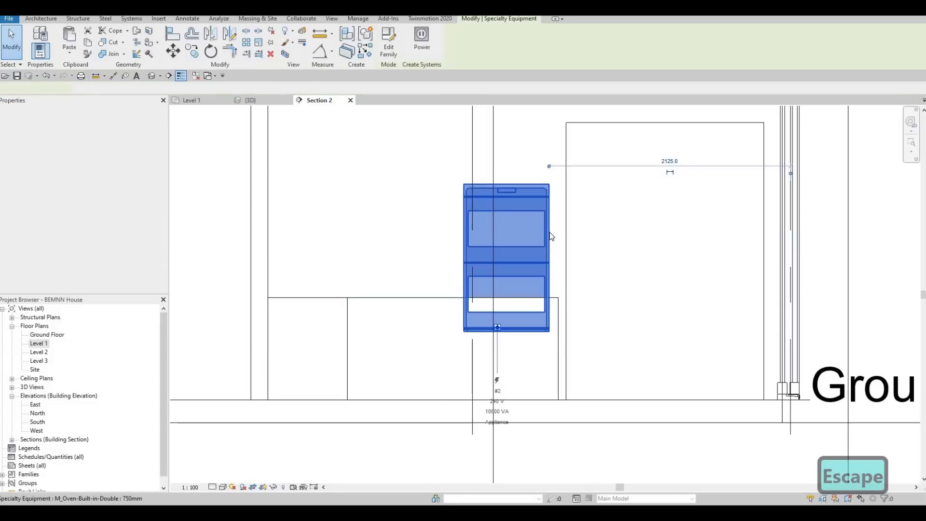
pyautogui.press('Left')
pyautogui.press('Left')
pyautogui.press('Left')
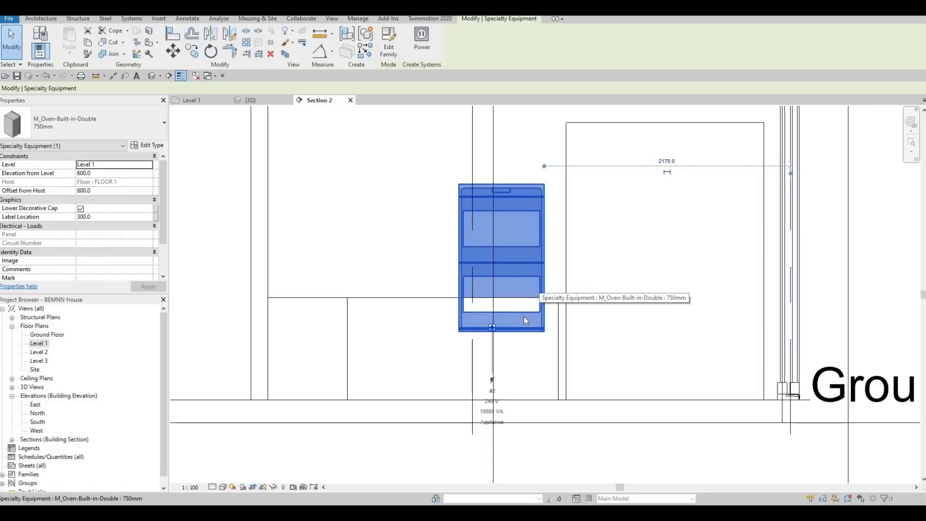
pyautogui.press('Escape')
pyautogui.press('Escape')
# - Align the bottom edge of the double oven with the top of the counter
pyautogui.press('a')
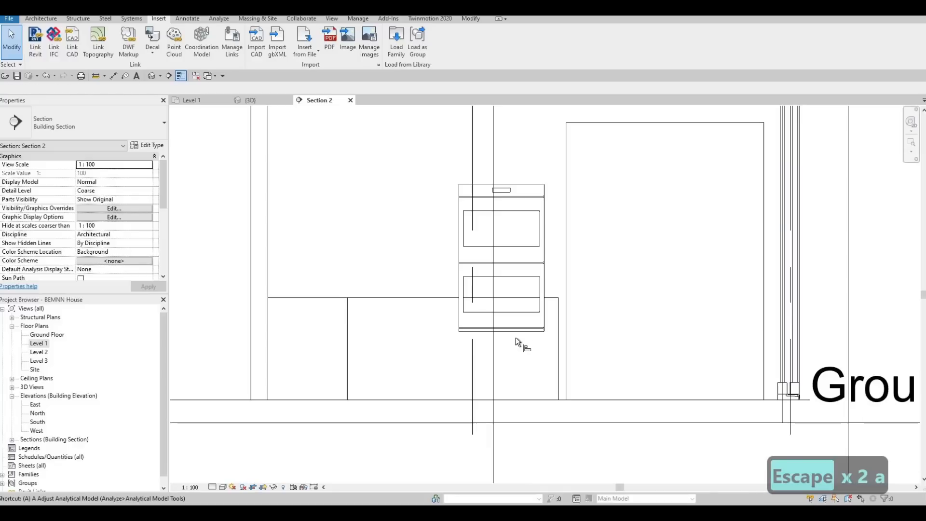
pyautogui.press('l')
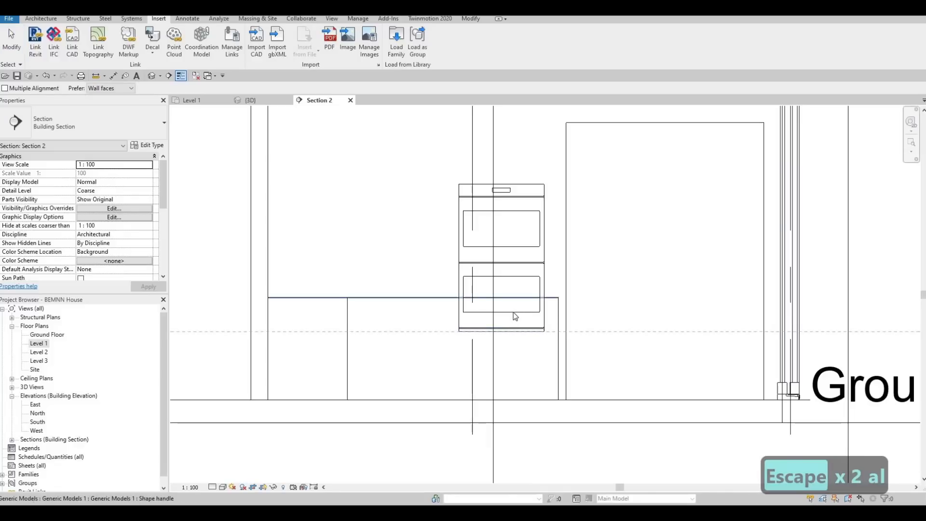
pyautogui.press('Escape')
pyautogui.press('Escape')
pyautogui.press('a')
pyautogui.press('l')
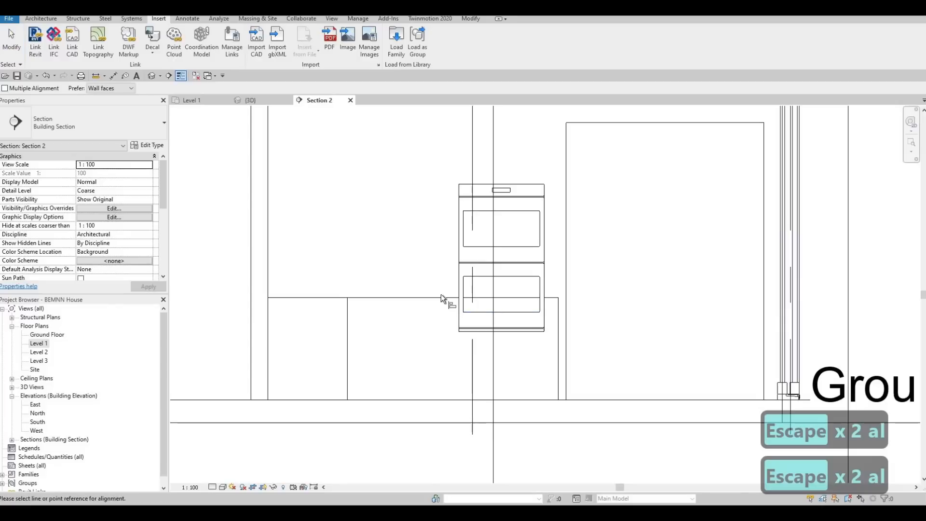
pyautogui.click(525, 333)
pyautogui.press('Escape')
pyautogui.press('Escape')
pyautogui.press('Escape')
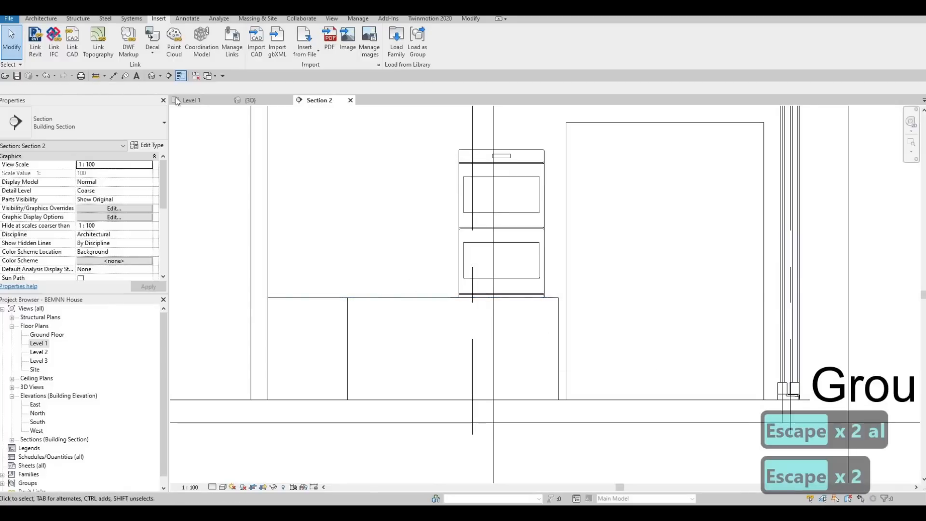
# - In the 3D view, set the double oven's Elevation from Level to 925
pyautogui.click(152, 77)
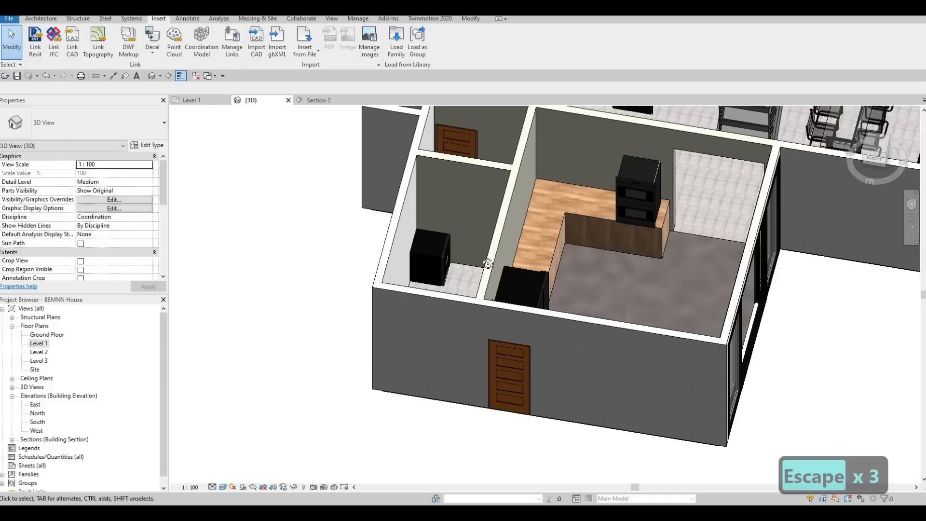
pyautogui.keyDown('shift'); pyautogui.moveTo(488, 262); pyautogui.dragTo(640, 214, button='middle'); pyautogui.keyUp('shift')
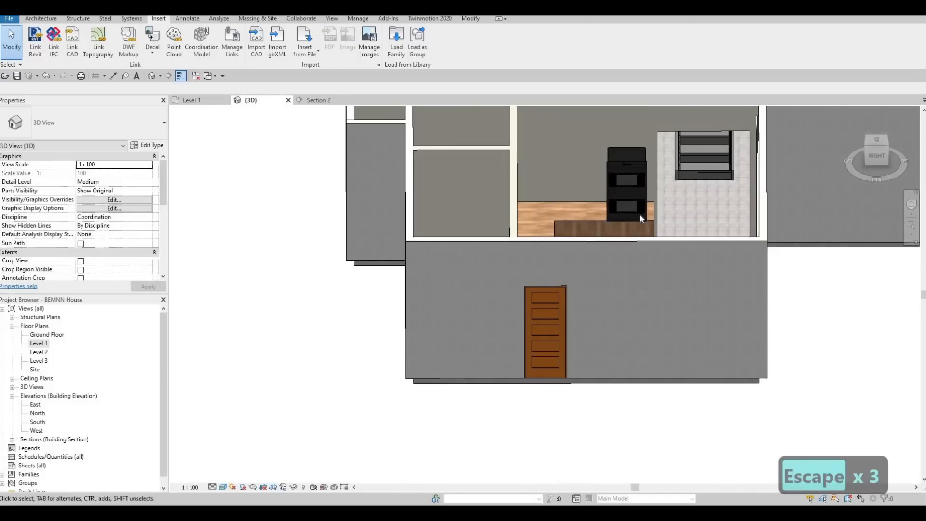
pyautogui.scroll(3, 640, 214)
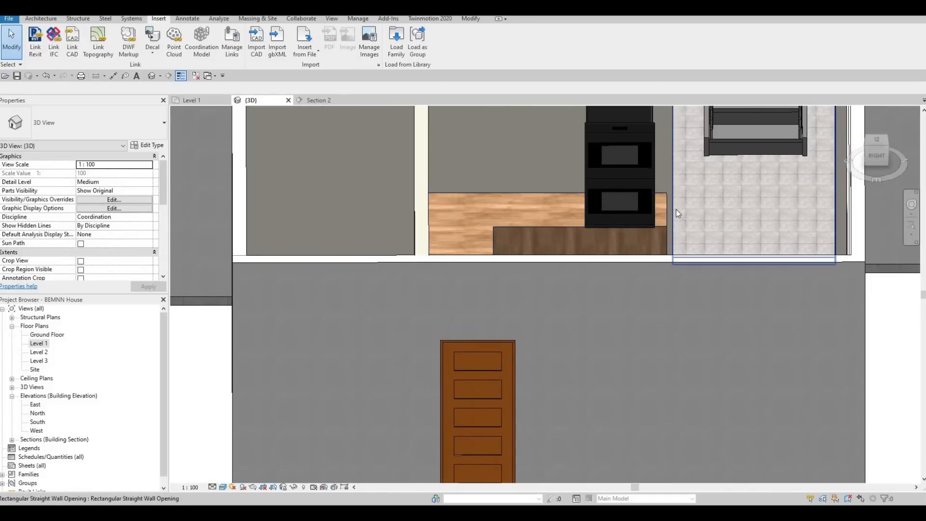
pyautogui.keyDown('shift'); pyautogui.moveTo(590, 250); pyautogui.dragTo(469, 224, button='middle'); pyautogui.keyUp('shift')
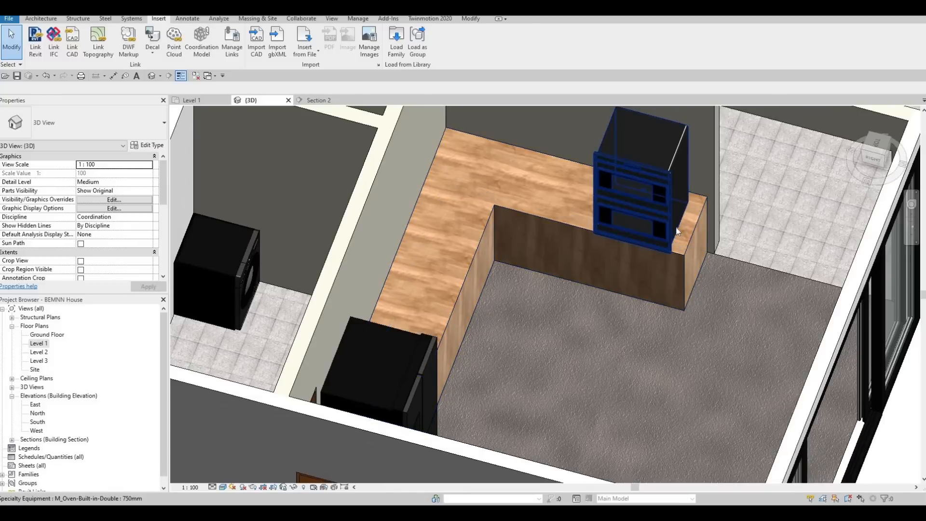
pyautogui.click(643, 186)
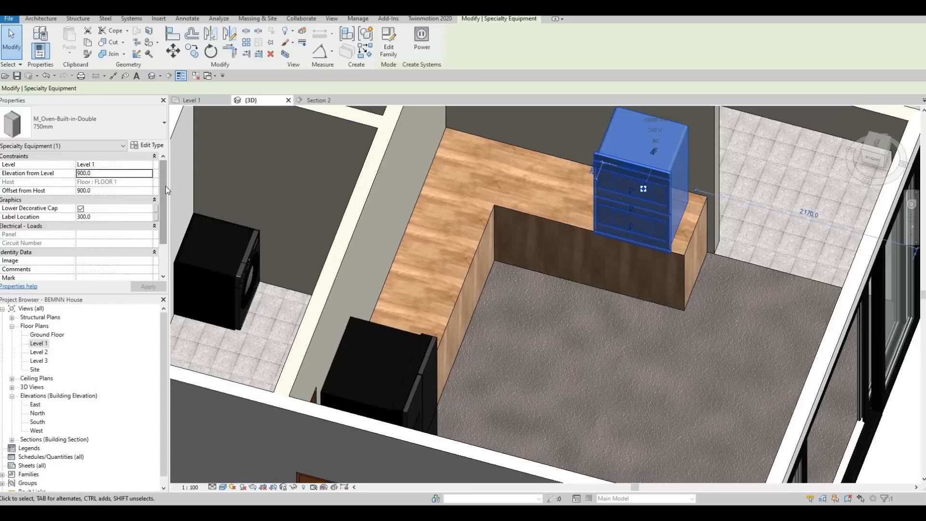
pyautogui.doubleClick(97, 173)
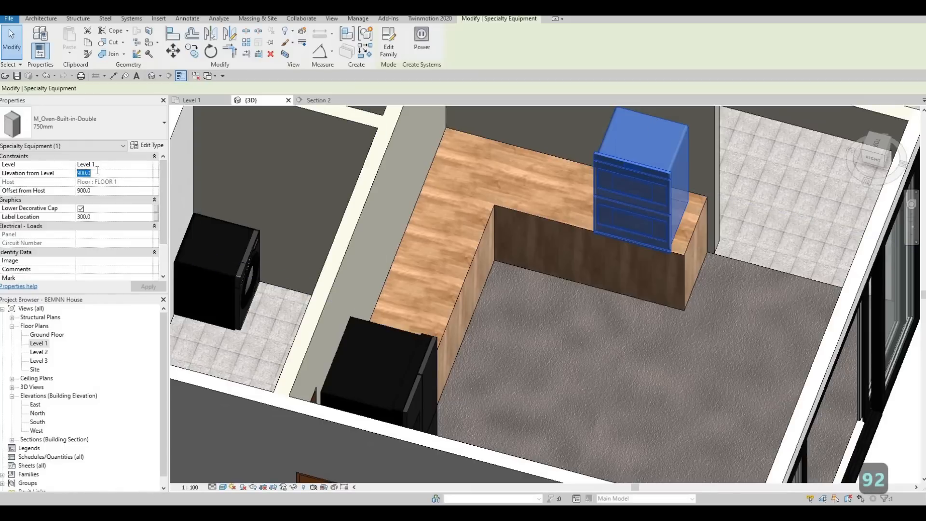
pyautogui.write('925')
pyautogui.press('Return')
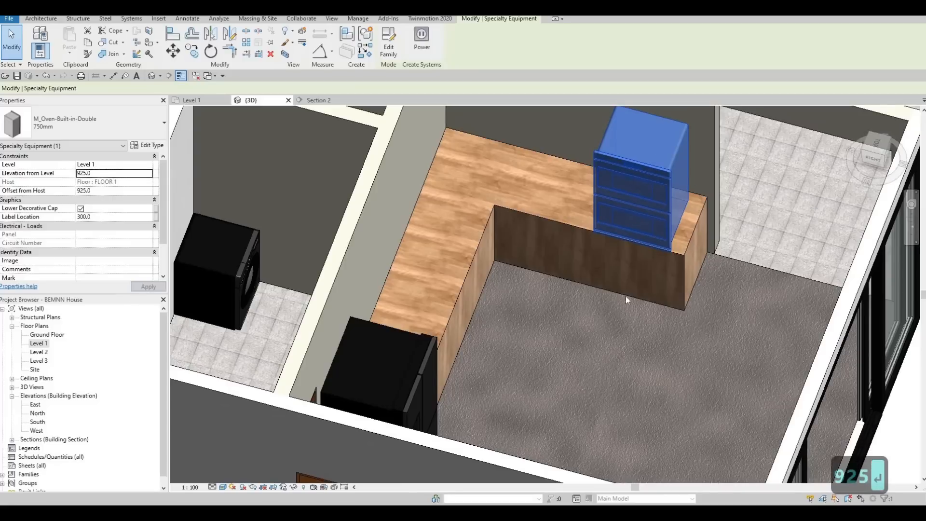
pyautogui.press('Escape')
pyautogui.press('Escape')
# - Examine from several angles how the double oven sits on the extended counter
pyautogui.keyDown('shift'); pyautogui.moveTo(585, 194); pyautogui.dragTo(678, 247, button='middle'); pyautogui.keyUp('shift')
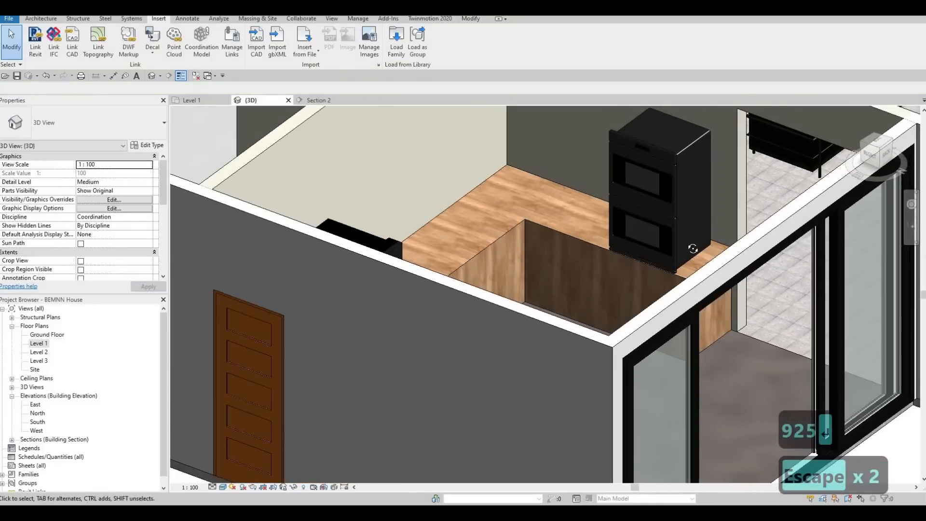
pyautogui.scroll(2, 652, 268)
pyautogui.scroll(3, 653, 268)
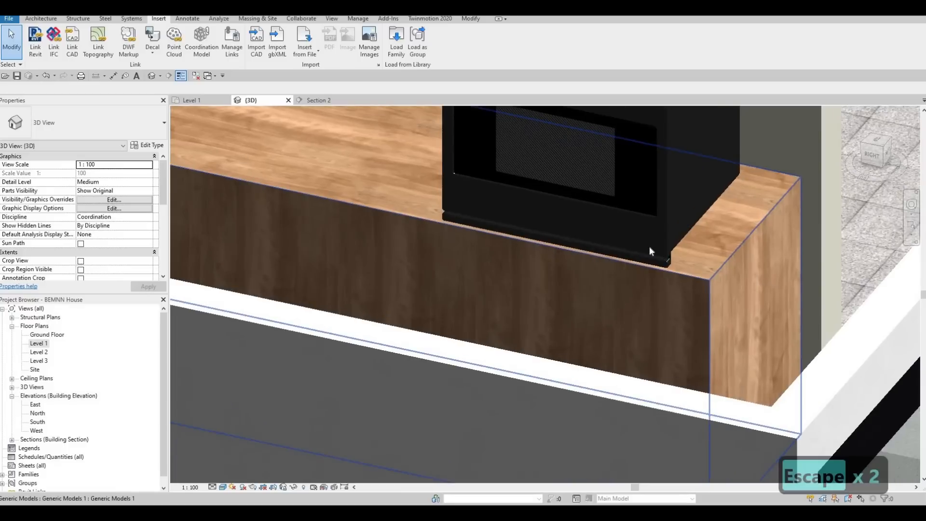
pyautogui.click(730, 256)
pyautogui.scroll(-2, 730, 257)
pyautogui.press('Escape')
pyautogui.press('Escape')
pyautogui.scroll(-3, 698, 243)
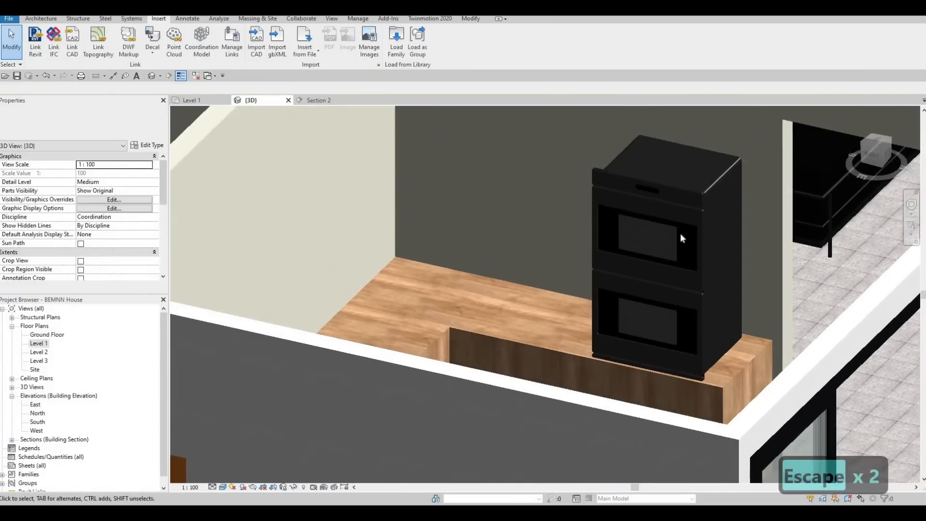
pyautogui.keyDown('shift'); pyautogui.moveTo(533, 296); pyautogui.dragTo(532, 184, button='middle'); pyautogui.keyUp('shift')
pyautogui.scroll(-1, 532, 184)
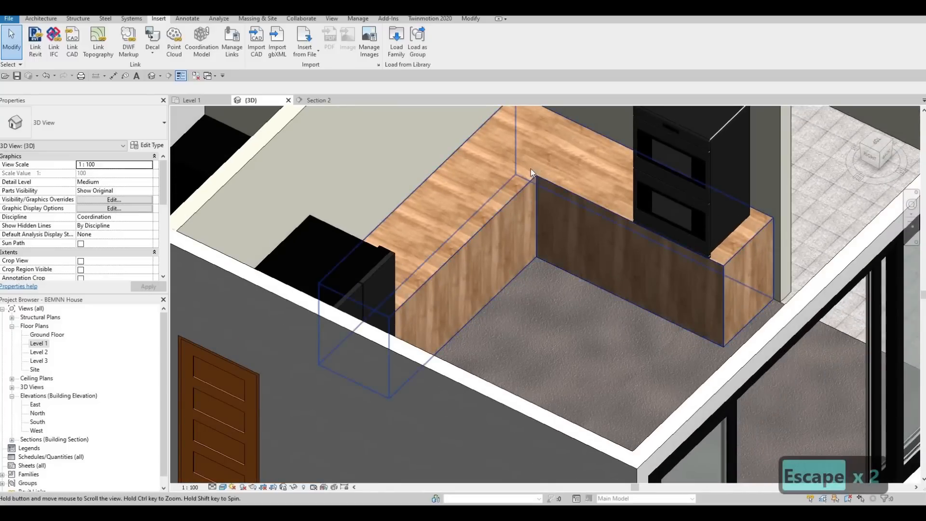
pyautogui.scroll(-3, 530, 169)
pyautogui.scroll(2, 603, 185)
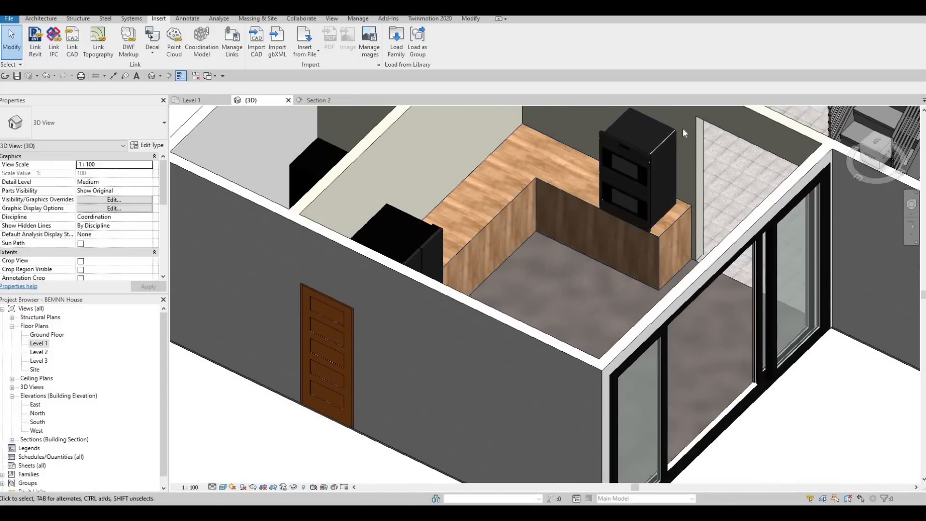
# - Open the L-shaped wooden kitchen counter for in-place editing in the 3D view
pyautogui.keyDown('shift'); pyautogui.moveTo(682, 128); pyautogui.dragTo(550, 218, button='middle'); pyautogui.keyUp('shift')
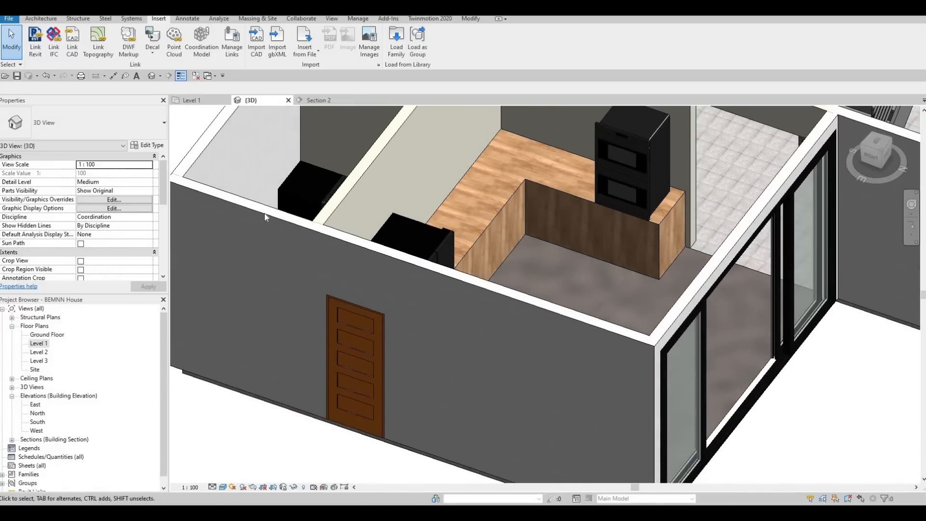
pyautogui.click(41, 19)
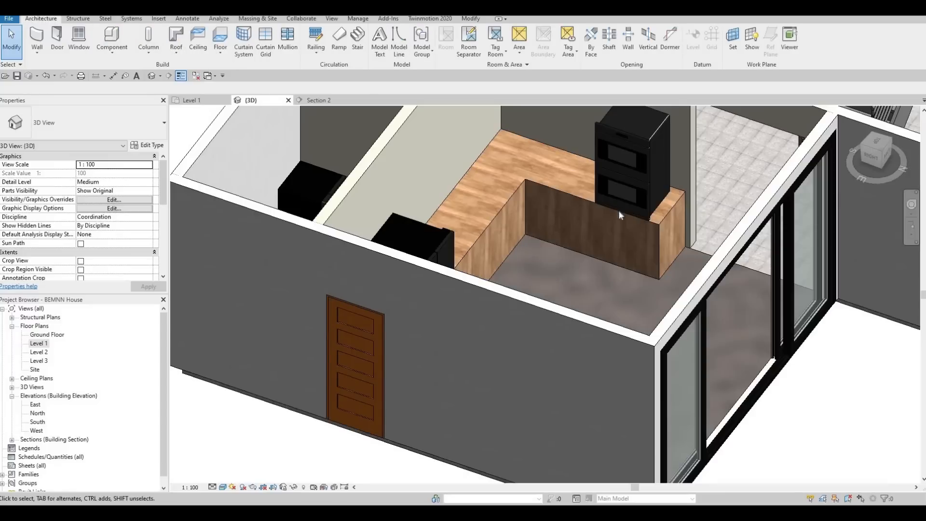
pyautogui.click(658, 227)
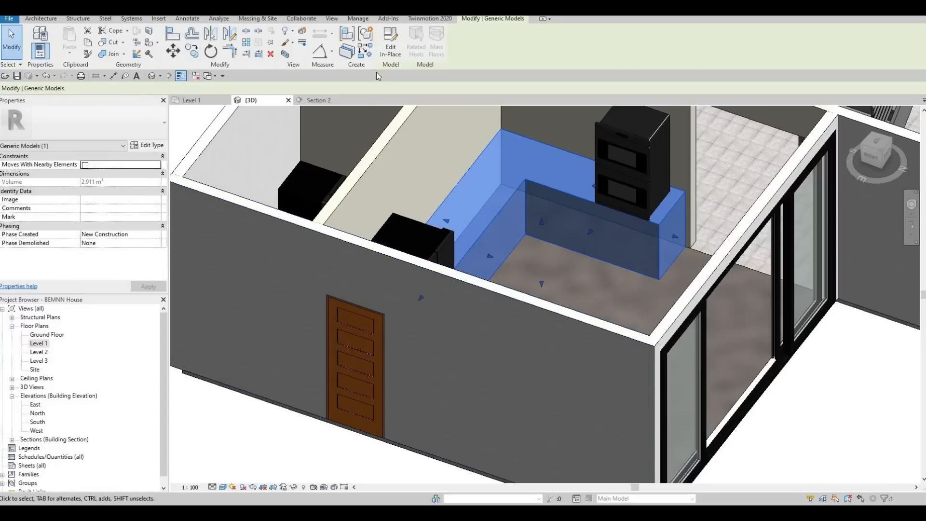
pyautogui.click(390, 51)
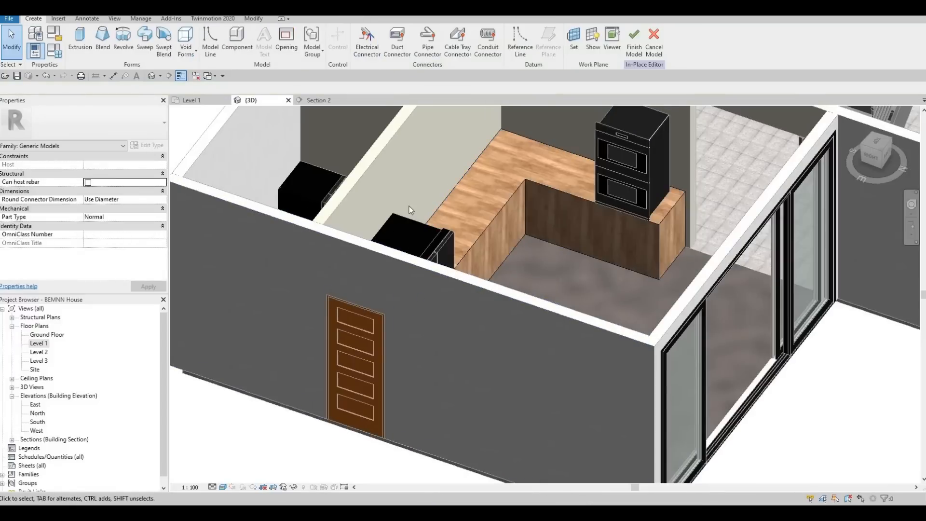
# - Start a void sweep and pick the counter's two inner bottom edges along the floor as its path
pyautogui.keyDown('shift'); pyautogui.moveTo(690, 321); pyautogui.dragTo(658, 267, button='middle'); pyautogui.keyUp('shift')
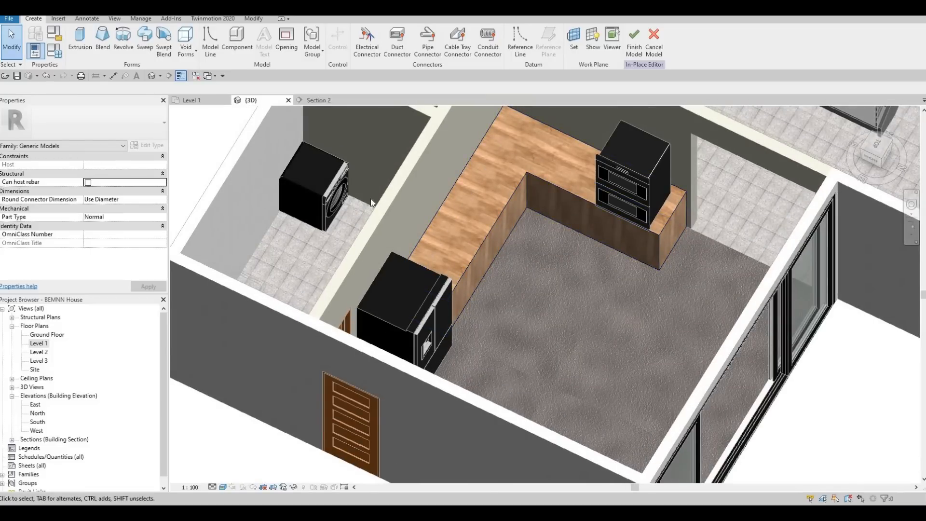
pyautogui.click(186, 51)
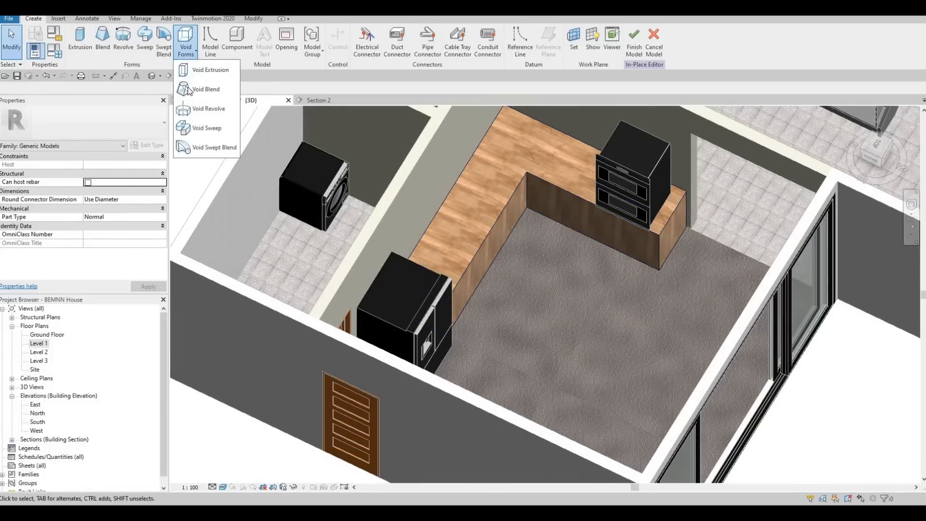
pyautogui.click(210, 130)
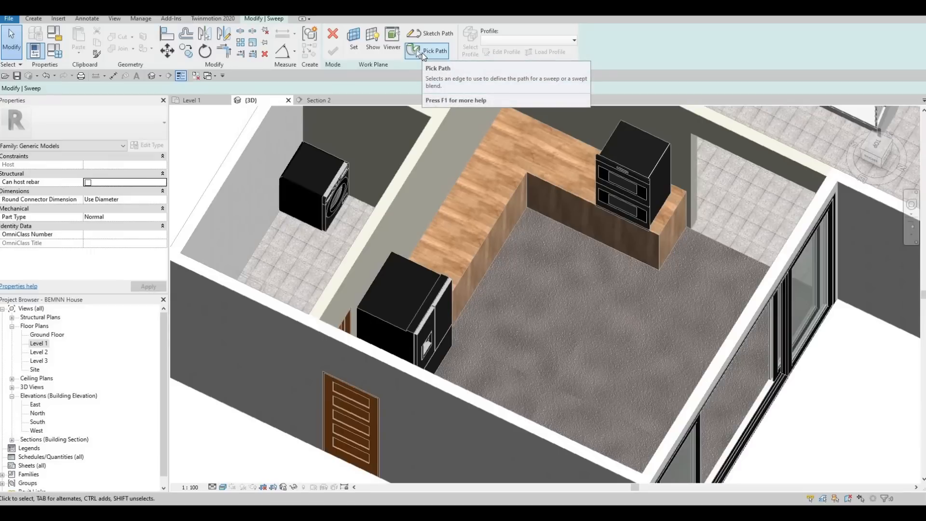
pyautogui.click(417, 52)
pyautogui.click(487, 269)
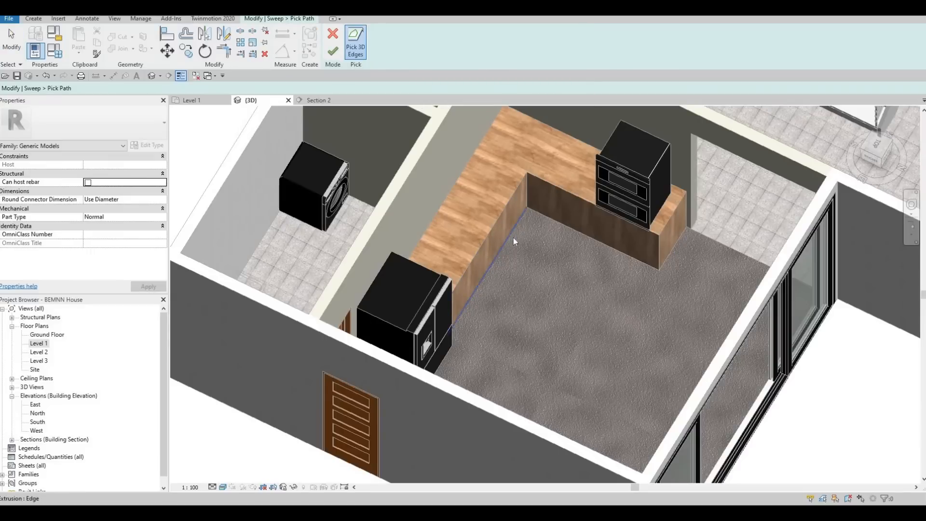
pyautogui.click(553, 222)
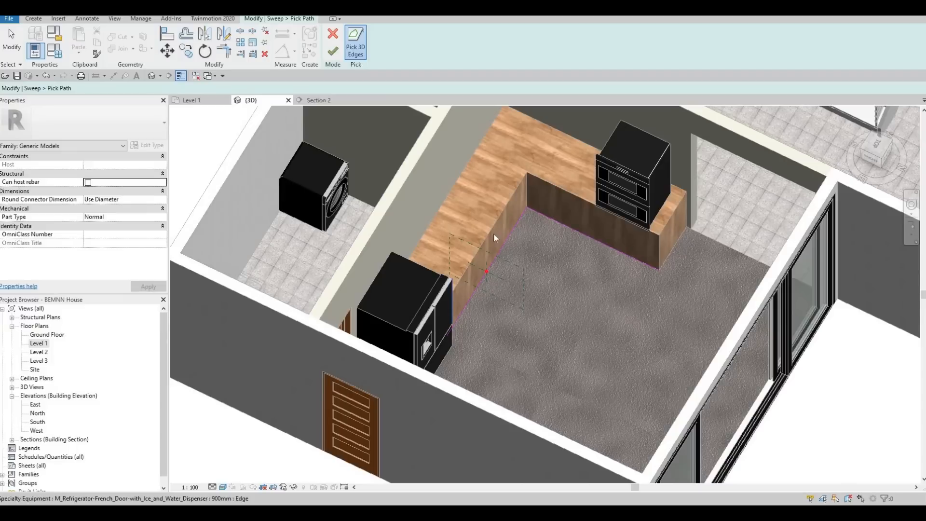
pyautogui.click(335, 53)
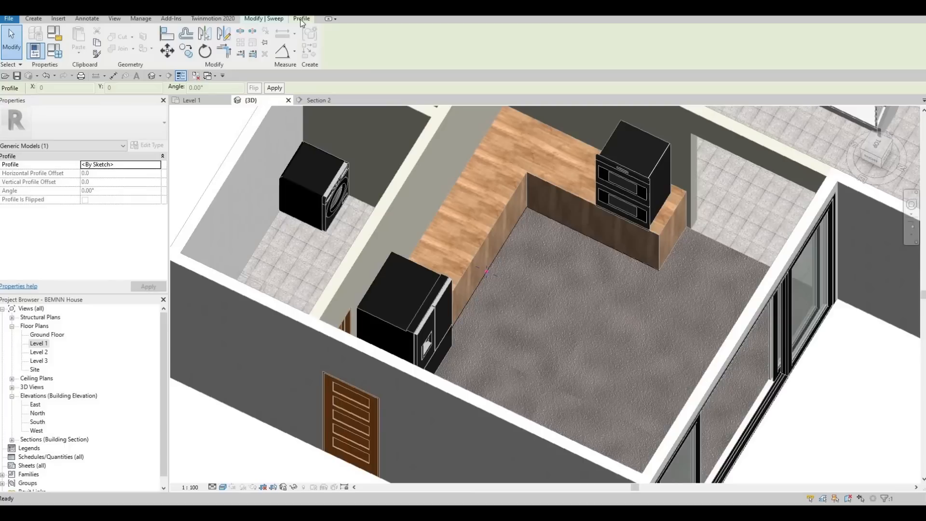
# - Sketch a rectangular sweep profile about 95 mm wide and 120 mm high from the path's origin into the counter
pyautogui.click(273, 21)
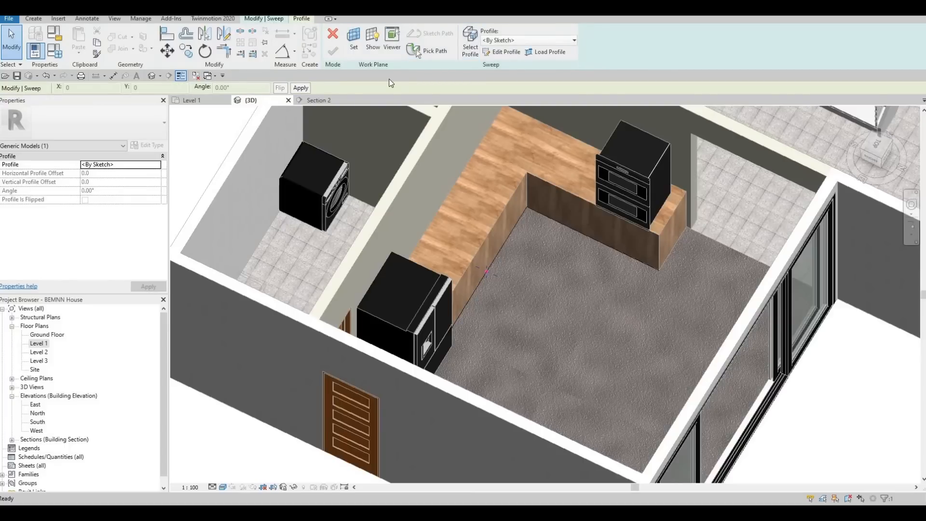
pyautogui.click(492, 52)
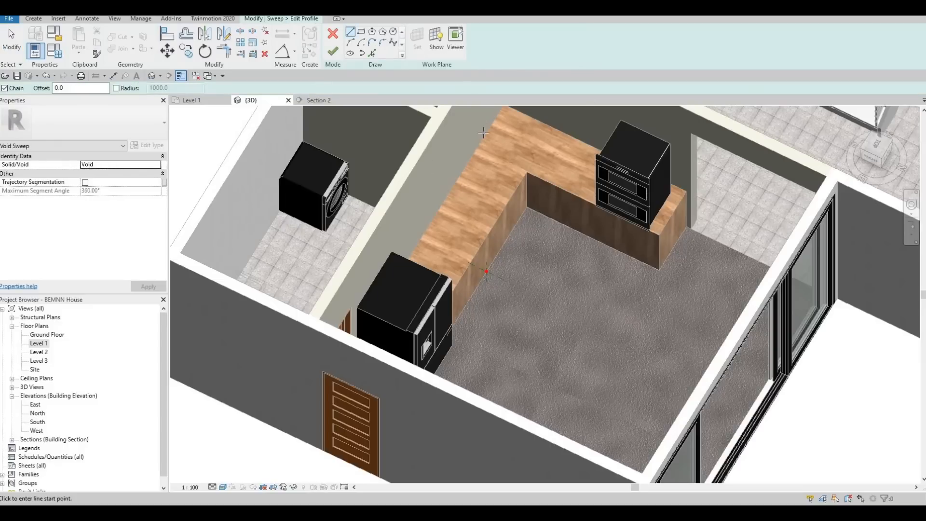
pyautogui.scroll(5, 476, 211)
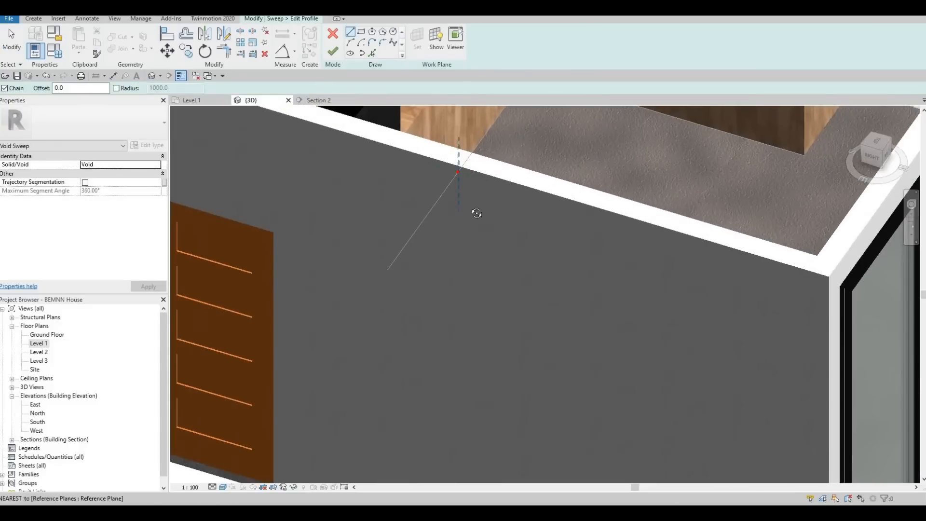
pyautogui.keyDown('shift'); pyautogui.moveTo(464, 146); pyautogui.dragTo(348, 105, button='middle'); pyautogui.keyUp('shift')
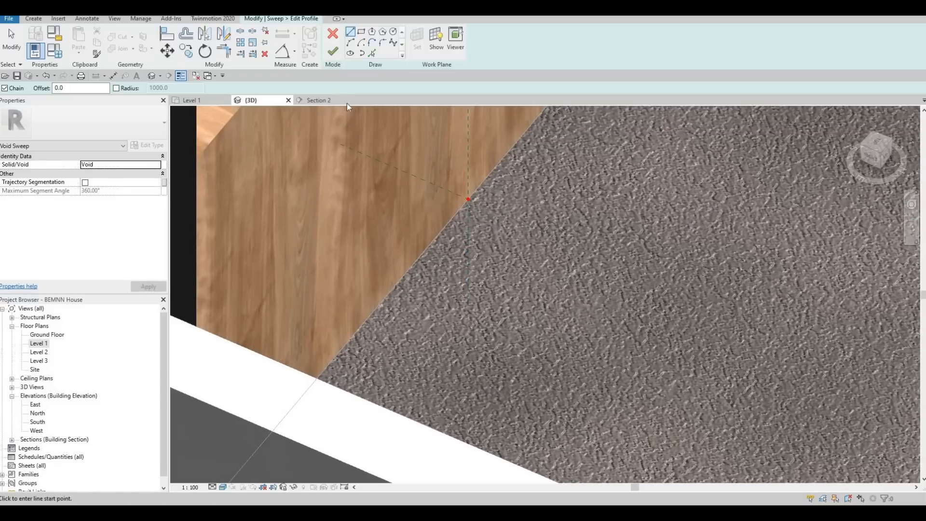
pyautogui.click(362, 33)
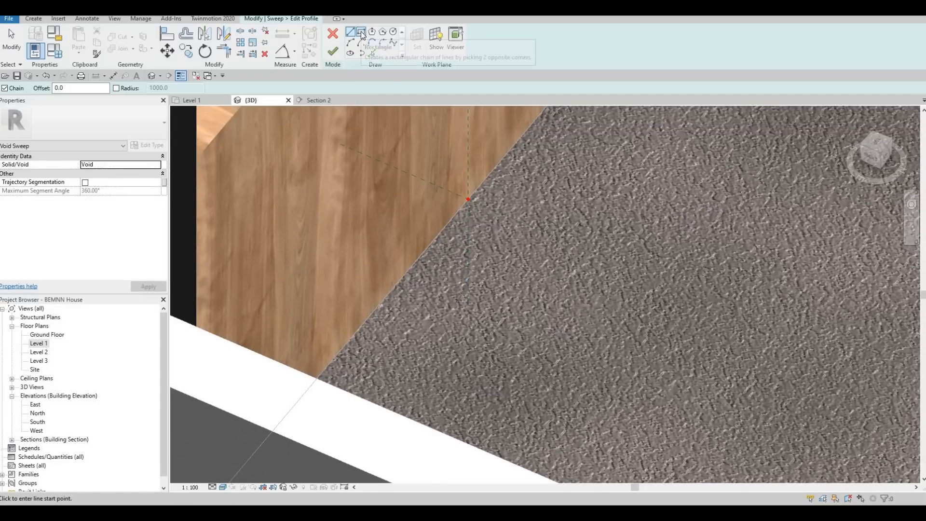
pyautogui.click(468, 199)
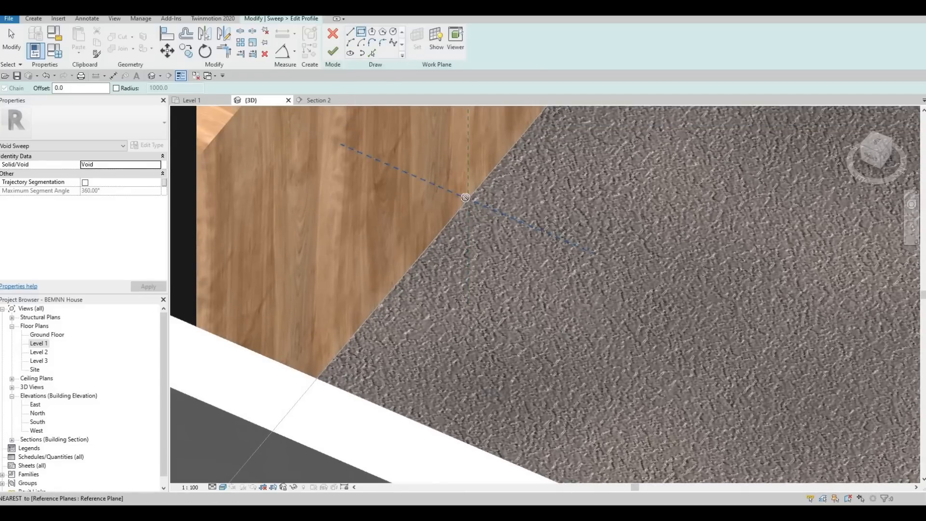
pyautogui.click(421, 131)
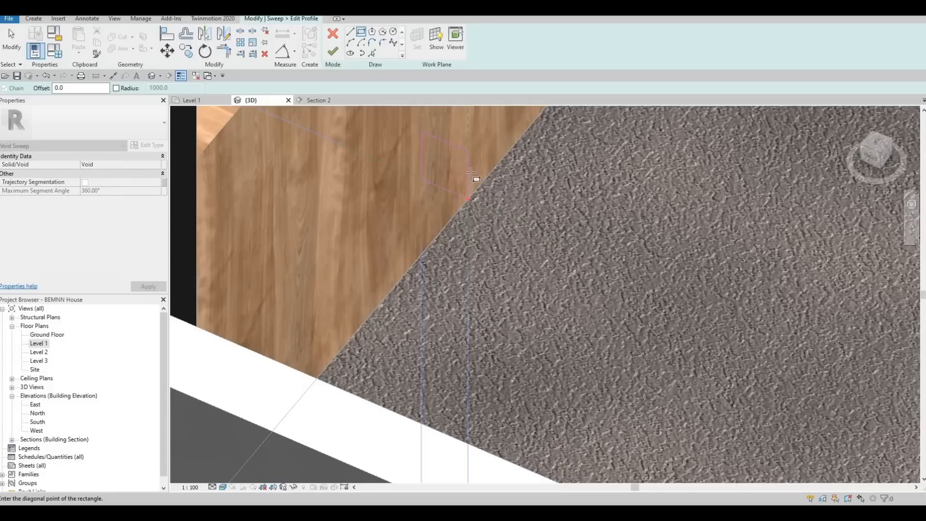
pyautogui.moveTo(426, 148); pyautogui.dragTo(430, 200, button='middle')
pyautogui.press('Escape')
pyautogui.press('Escape')
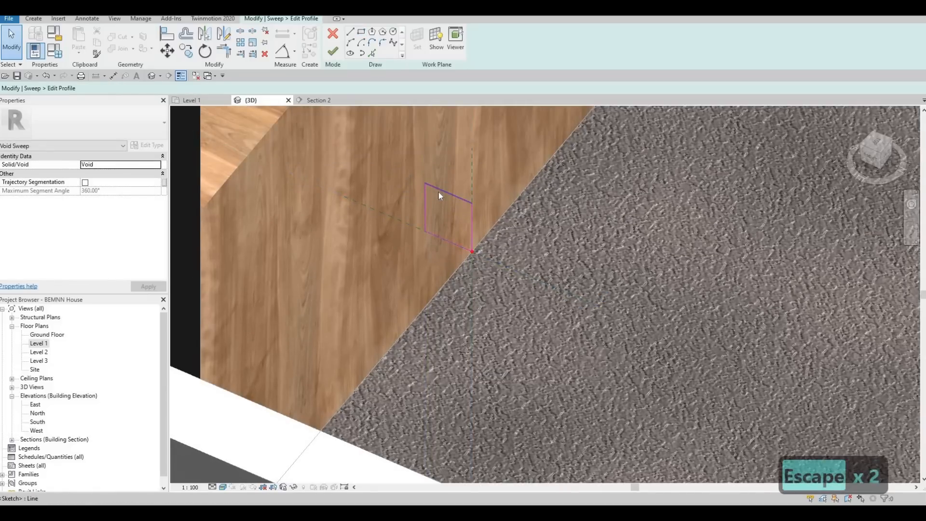
# - Set the rectangular void profile's height to 100 mm and its width to 80 mm
pyautogui.click(439, 190)
pyautogui.click(481, 234)
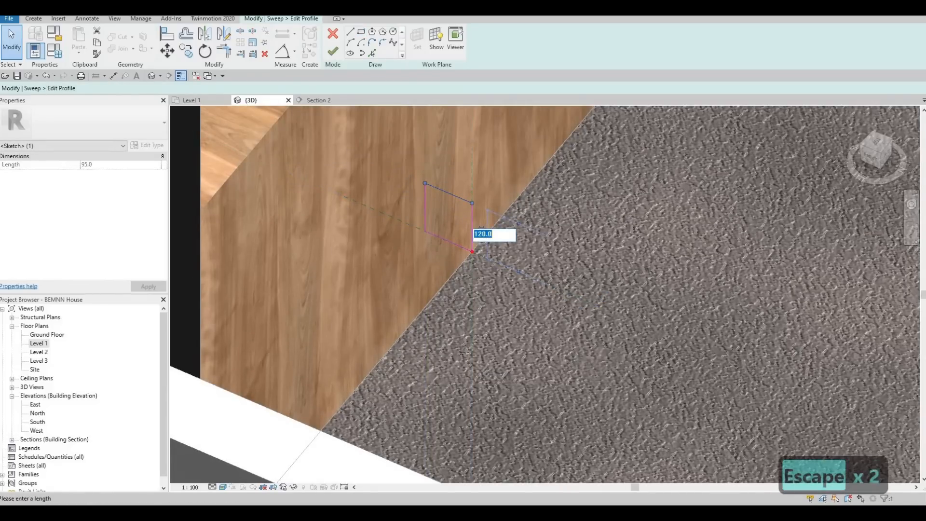
pyautogui.write('100')
pyautogui.press('Return')
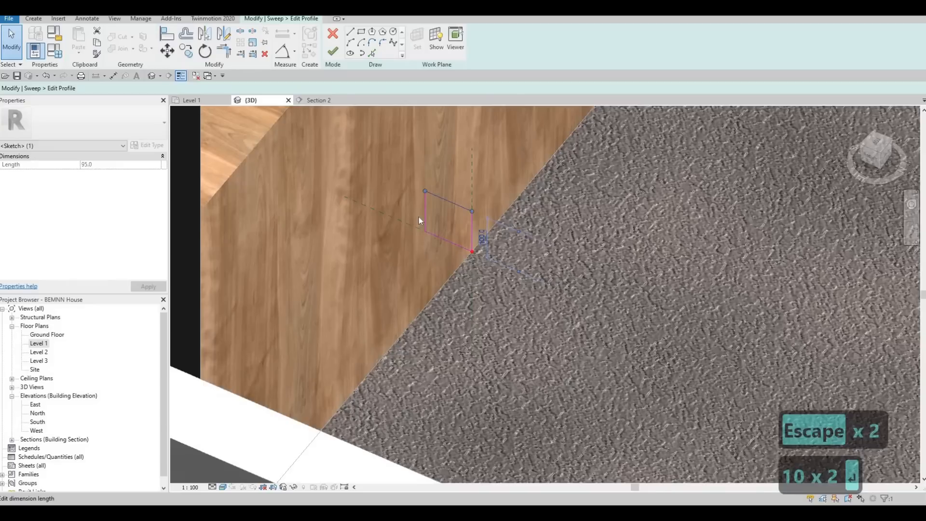
pyautogui.click(424, 211)
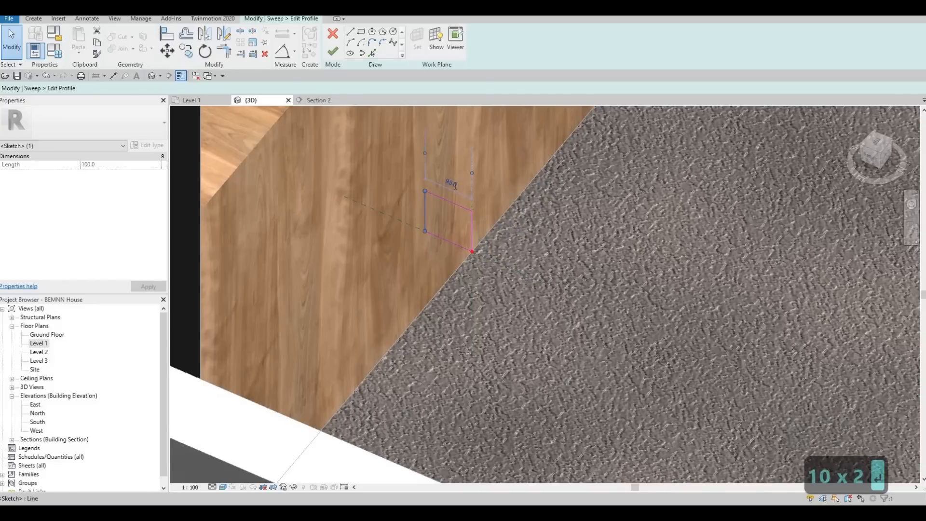
pyautogui.click(454, 185)
pyautogui.write('80')
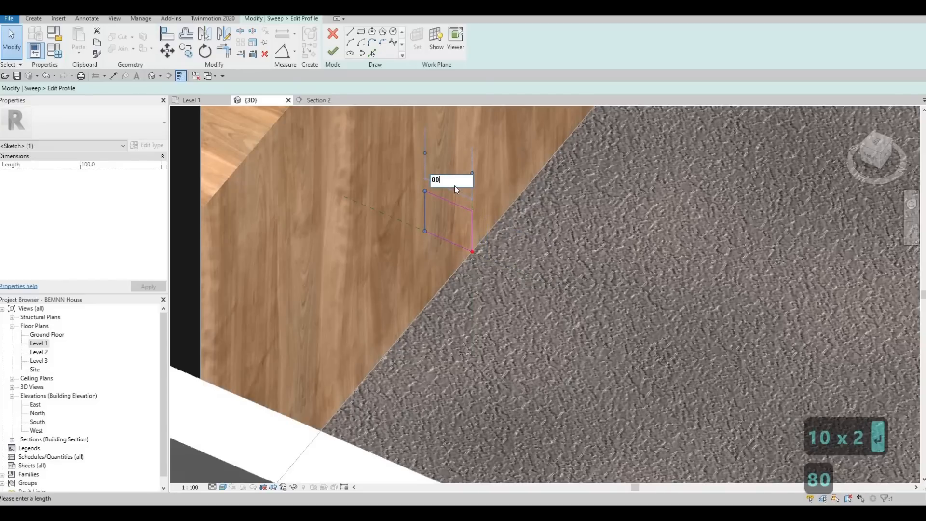
pyautogui.press('Return')
# - Finish the profile and void sweep to cut the toe-kick recess along the counter's base, and complete the in-place model
pyautogui.scroll(-2, 418, 179)
pyautogui.moveTo(417, 179); pyautogui.dragTo(402, 243, button='middle')
pyautogui.scroll(-2, 403, 243)
pyautogui.click(332, 51)
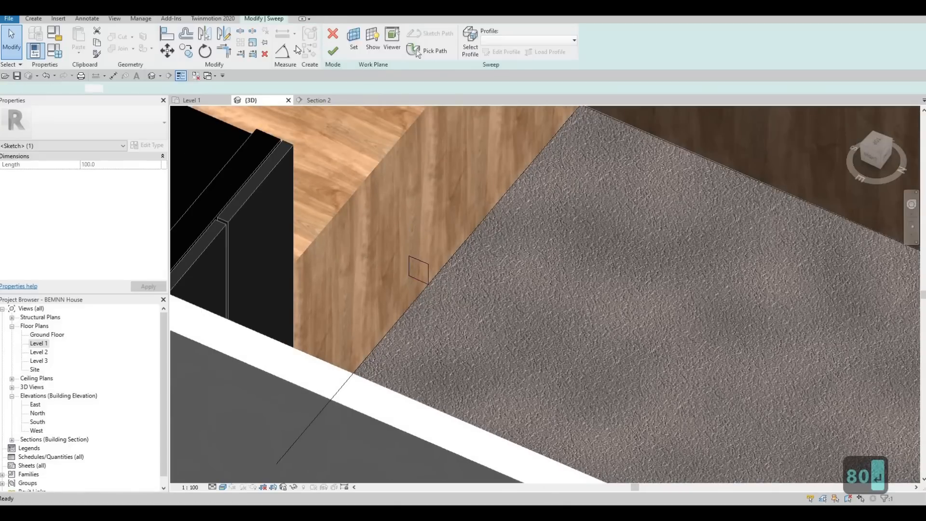
pyautogui.click(333, 51)
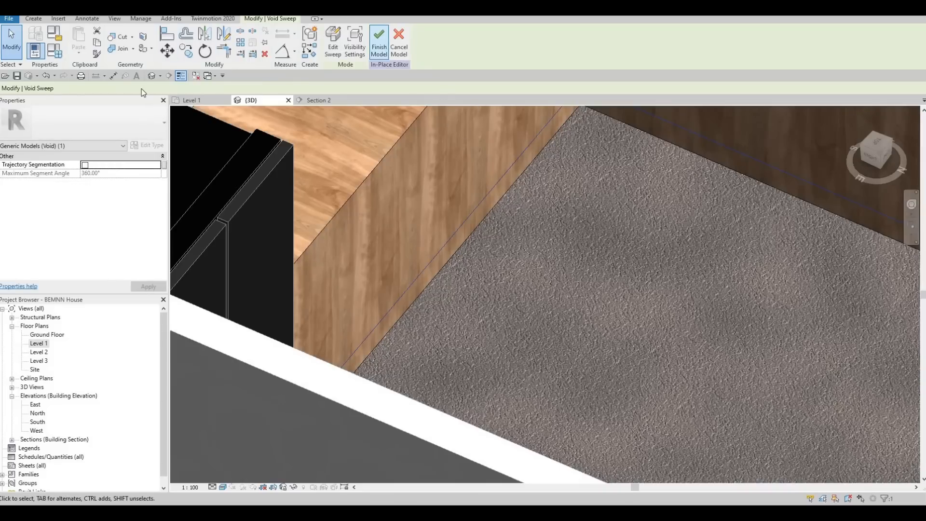
pyautogui.click(122, 37)
pyautogui.scroll(-5, 418, 278)
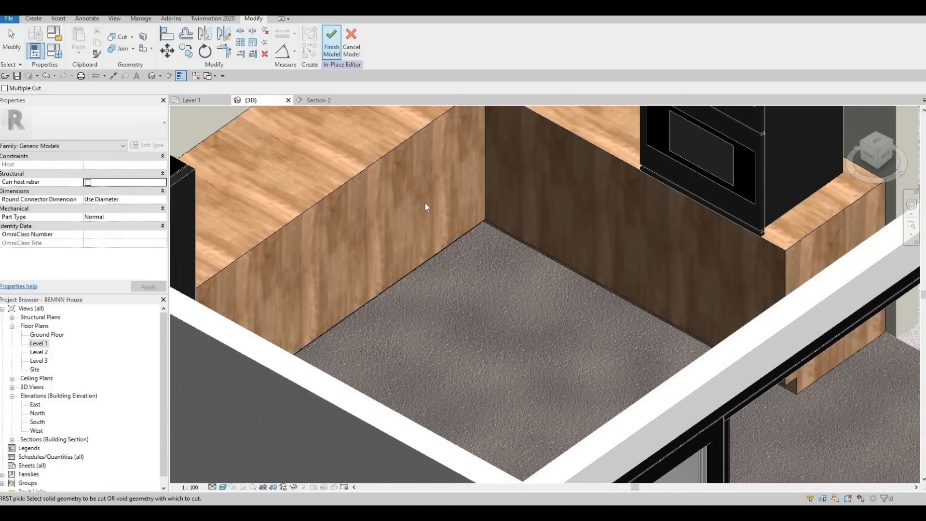
pyautogui.click(332, 45)
# - Examine from several angles the recess cut along the base of the counter
pyautogui.moveTo(446, 266); pyautogui.dragTo(471, 282, button='middle')
pyautogui.scroll(-2, 529, 284)
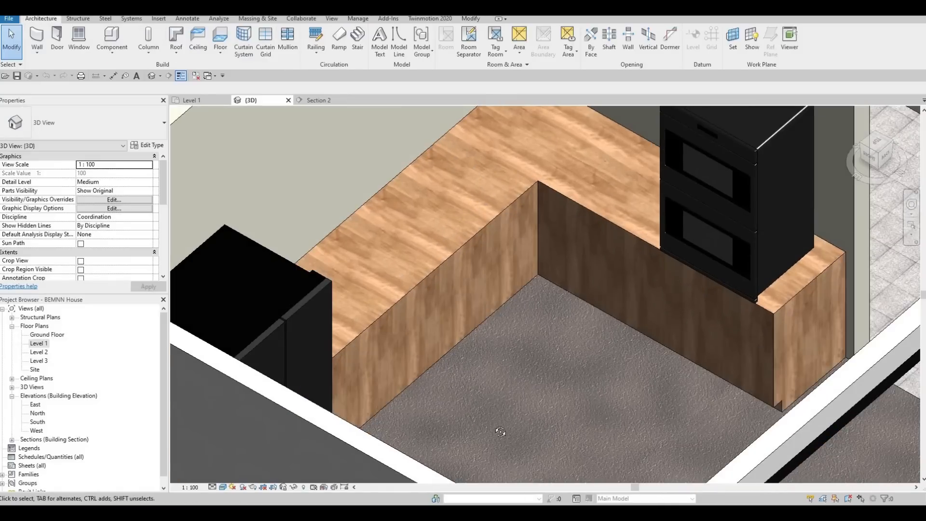
pyautogui.keyDown('shift'); pyautogui.moveTo(499, 429); pyautogui.dragTo(468, 413, button='middle'); pyautogui.keyUp('shift')
pyautogui.keyDown('shift'); pyautogui.moveTo(333, 291); pyautogui.dragTo(751, 255, button='middle'); pyautogui.keyUp('shift')
pyautogui.scroll(-1, 751, 254)
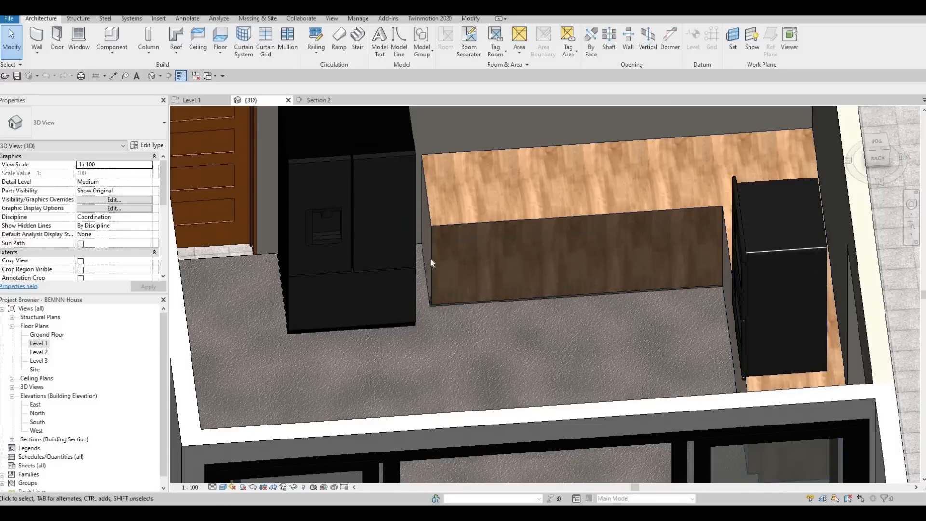
pyautogui.keyDown('shift'); pyautogui.moveTo(403, 265); pyautogui.dragTo(335, 152, button='middle'); pyautogui.keyUp('shift')
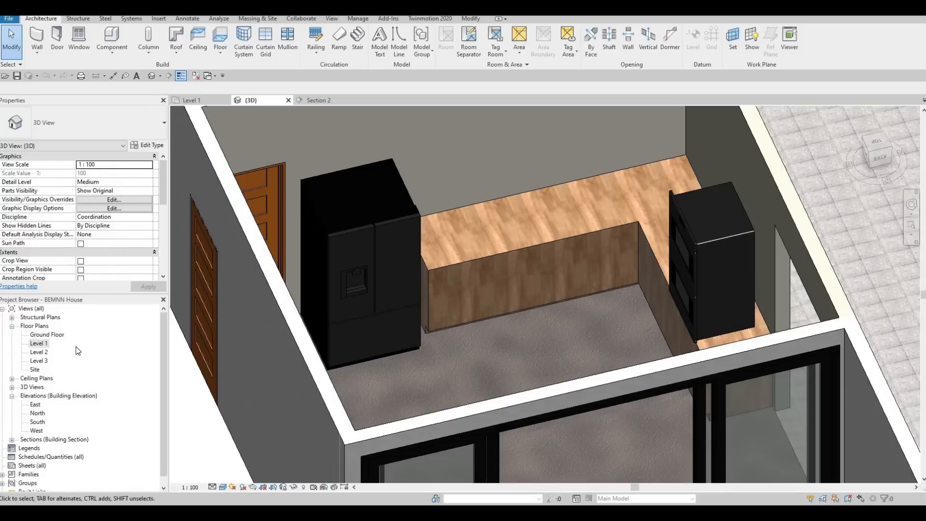
# - Open the Level 1 floor plan and go to Section 1 from its section marker near grid D
pyautogui.doubleClick(39, 344)
pyautogui.moveTo(684, 288); pyautogui.dragTo(718, 199, button='middle')
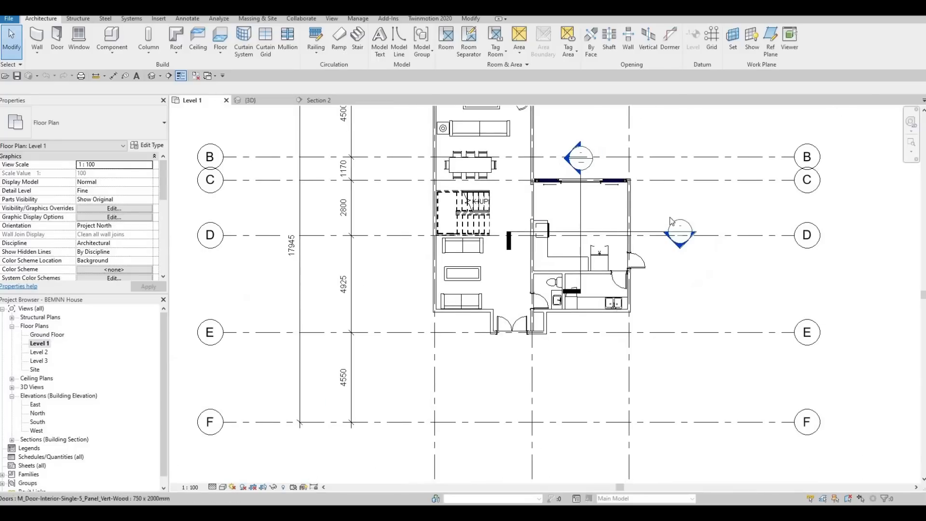
pyautogui.scroll(2, 685, 263)
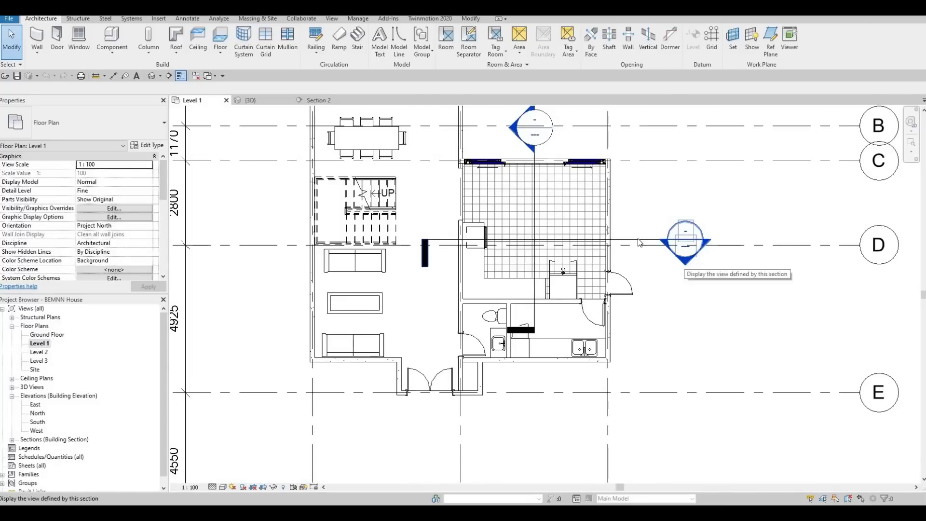
pyautogui.doubleClick(686, 265)
pyautogui.scroll(4, 590, 300)
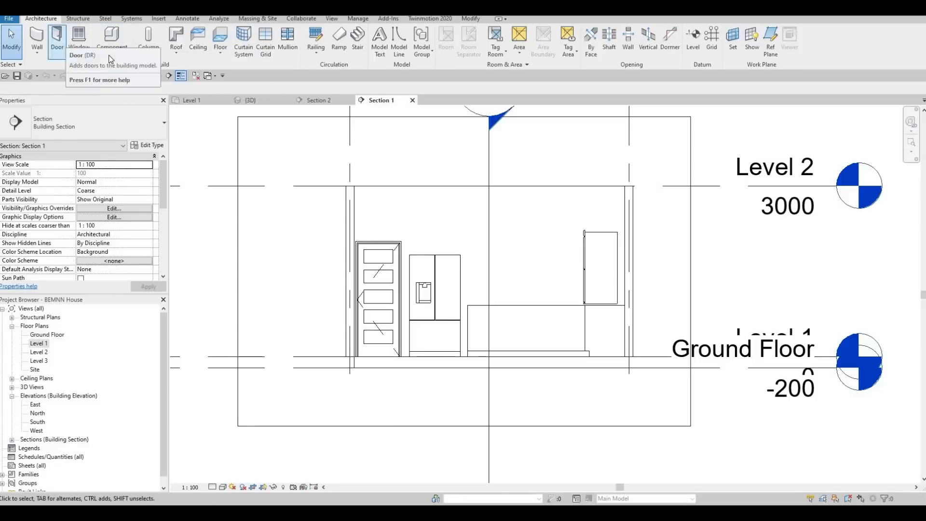
# - Start a new in-place model in the Generic Models category, keeping the suggested name
pyautogui.click(112, 49)
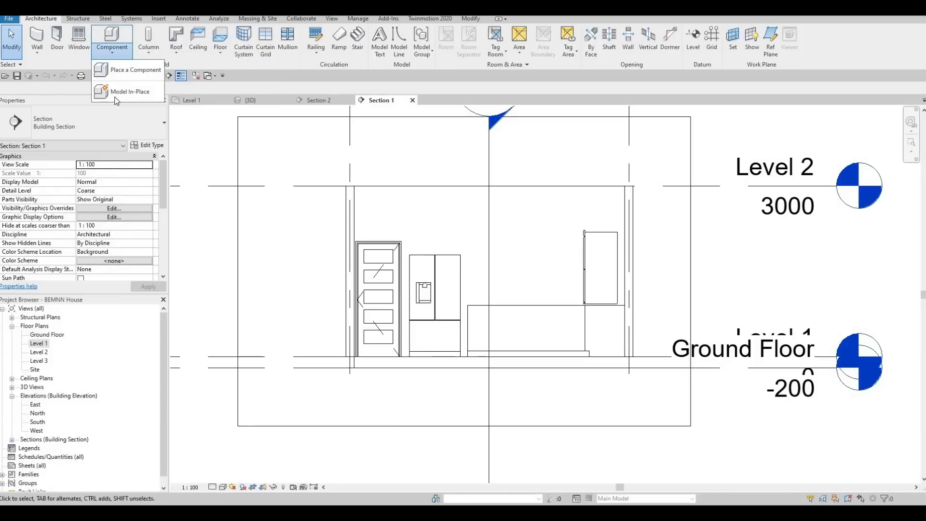
pyautogui.click(128, 92)
pyautogui.scroll(-4, 436, 226)
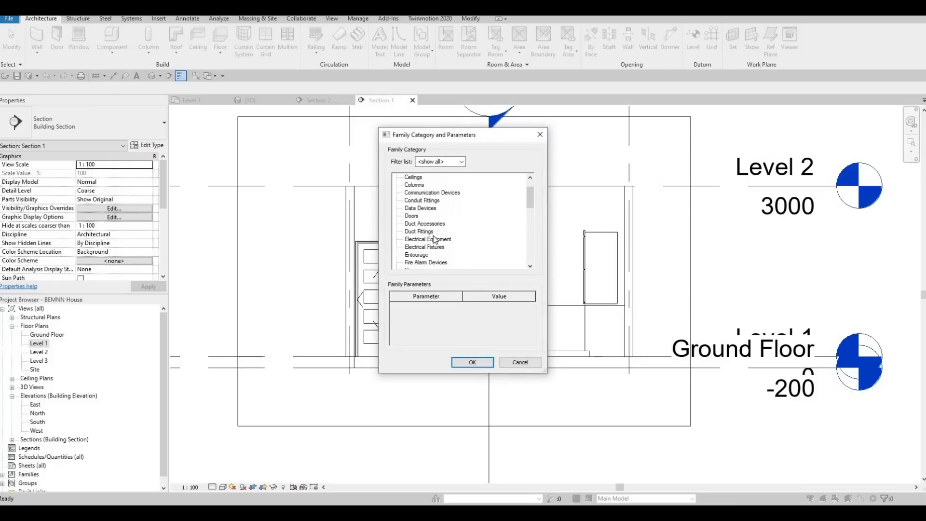
pyautogui.click(422, 231)
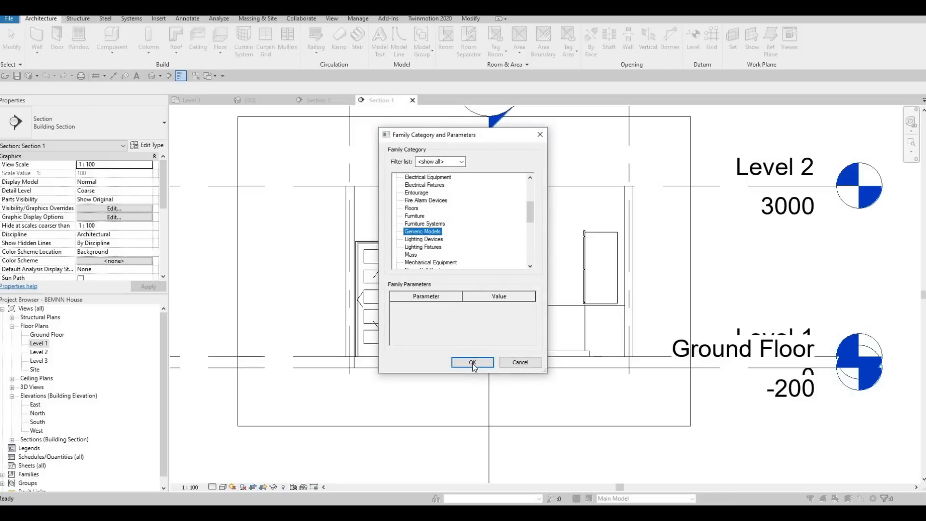
pyautogui.click(473, 365)
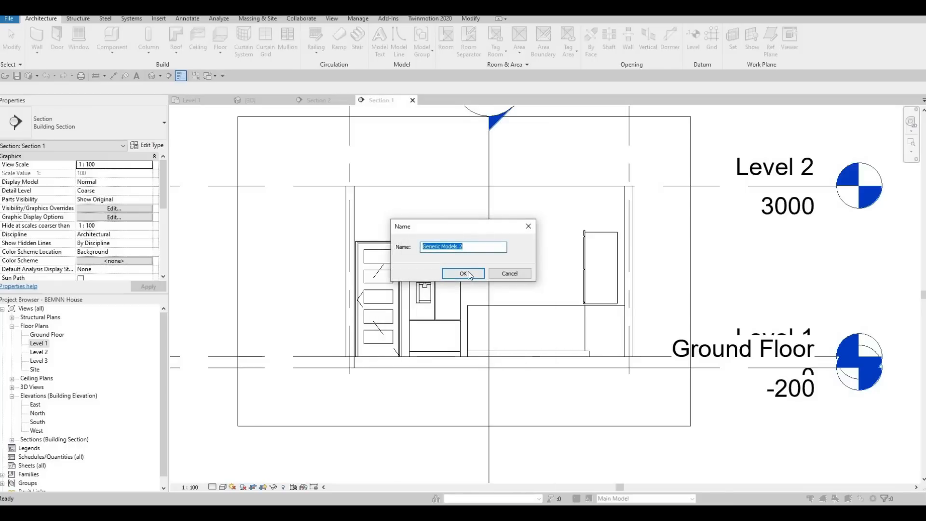
pyautogui.click(464, 274)
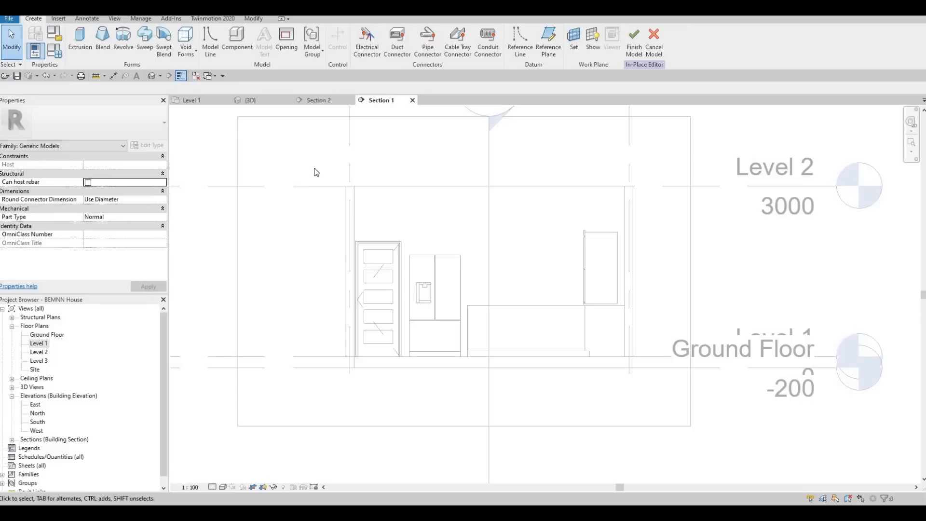
# - Start an extrusion and pick the interior wall face behind the refrigerator as its work plane
pyautogui.click(80, 41)
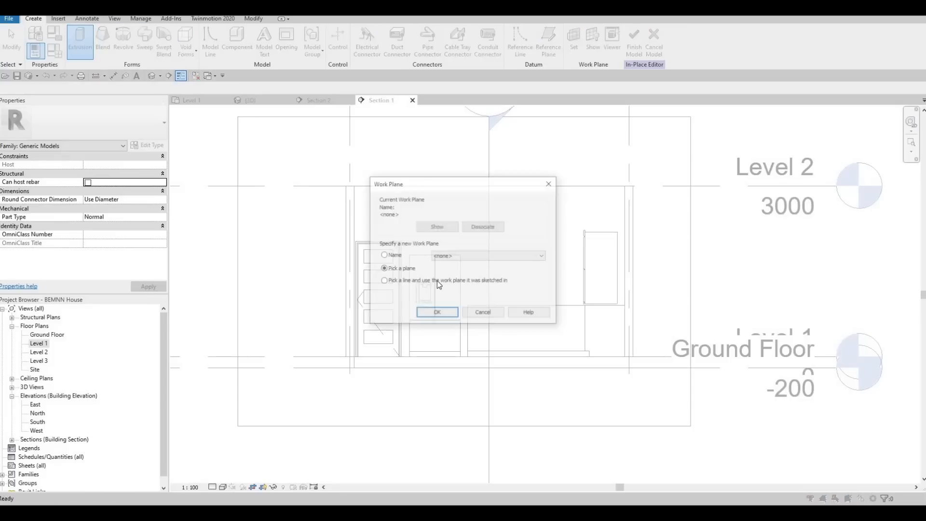
pyautogui.click(430, 314)
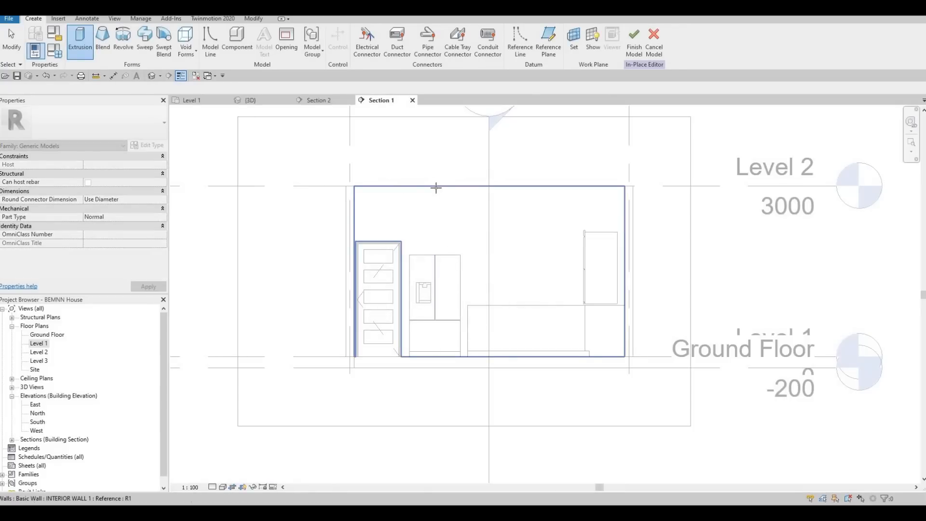
pyautogui.click(436, 187)
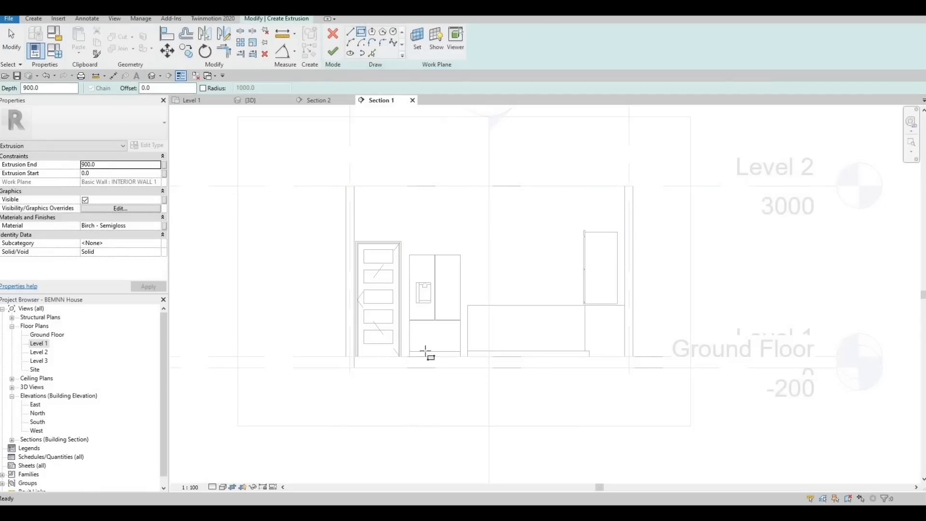
# - Sketch a rectangle around the refrigerator from the floor corner at the door frame, about 1160 mm wide and 2700 mm high
pyautogui.scroll(5, 371, 308)
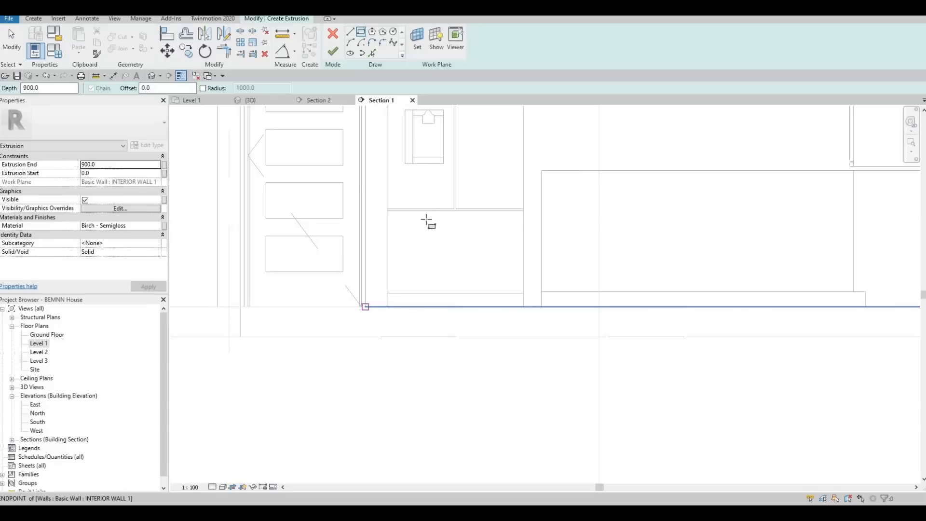
pyautogui.click(365, 307)
pyautogui.scroll(-4, 499, 246)
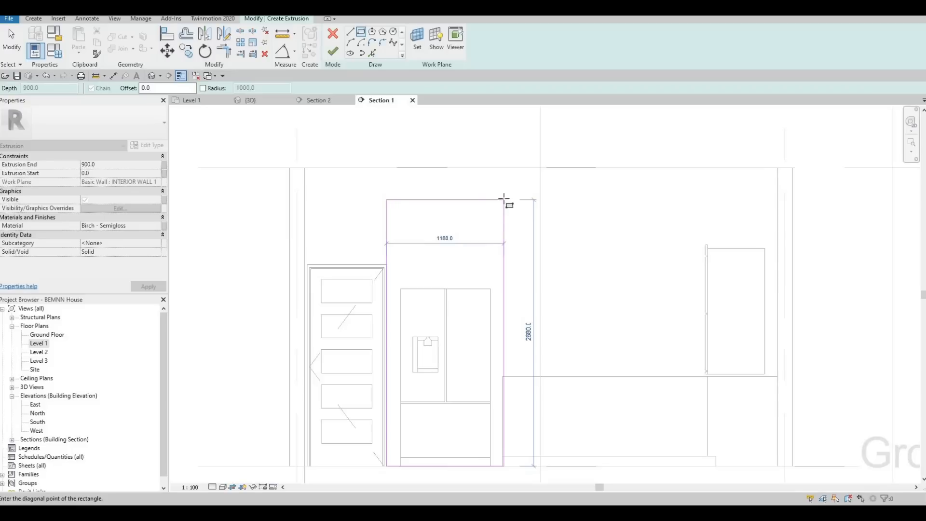
pyautogui.click(502, 199)
pyautogui.press('Escape')
pyautogui.press('Escape')
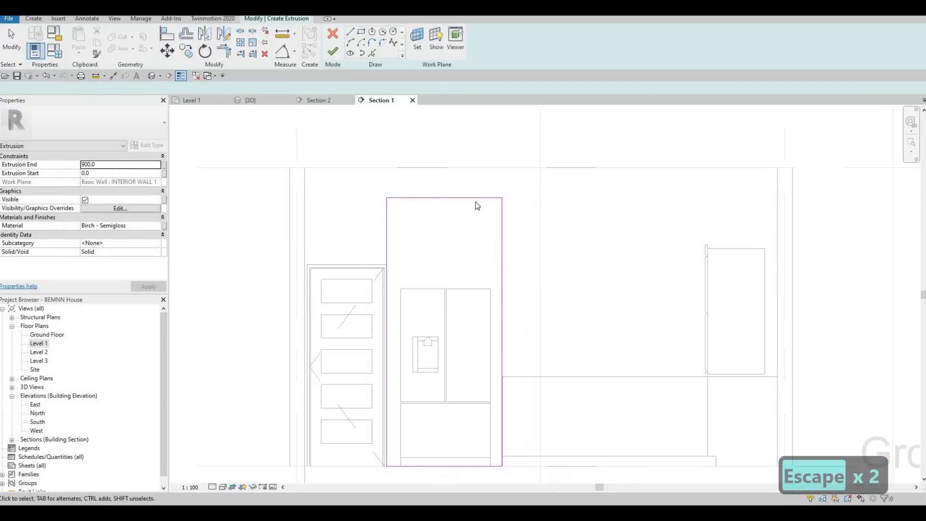
# - Set the height of the rectangle around the refrigerator to 2800 mm
pyautogui.click(478, 198)
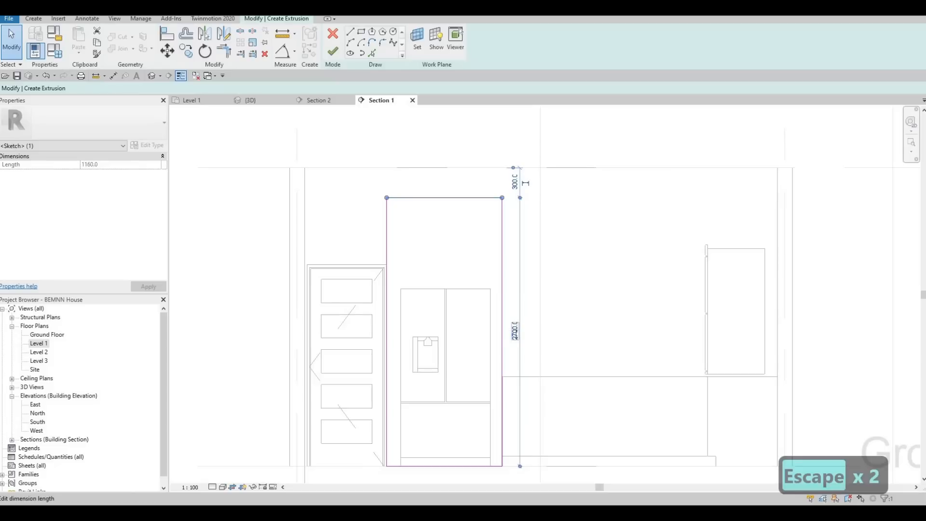
pyautogui.click(515, 328)
pyautogui.write('2800')
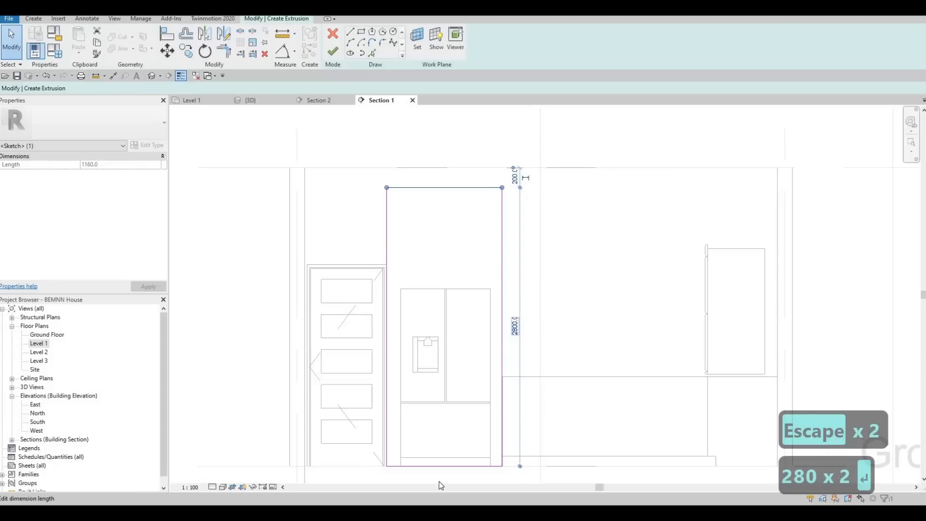
pyautogui.press('Return')
pyautogui.press('Escape')
# - Align the rectangle's counter-side vertical edge with the end of the counter
pyautogui.scroll(4, 495, 320)
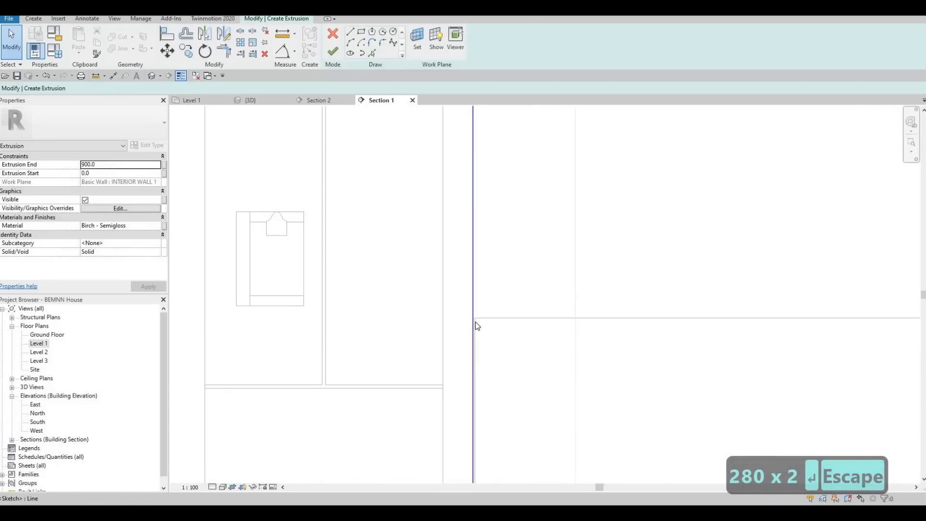
pyautogui.press('a')
pyautogui.press('l')
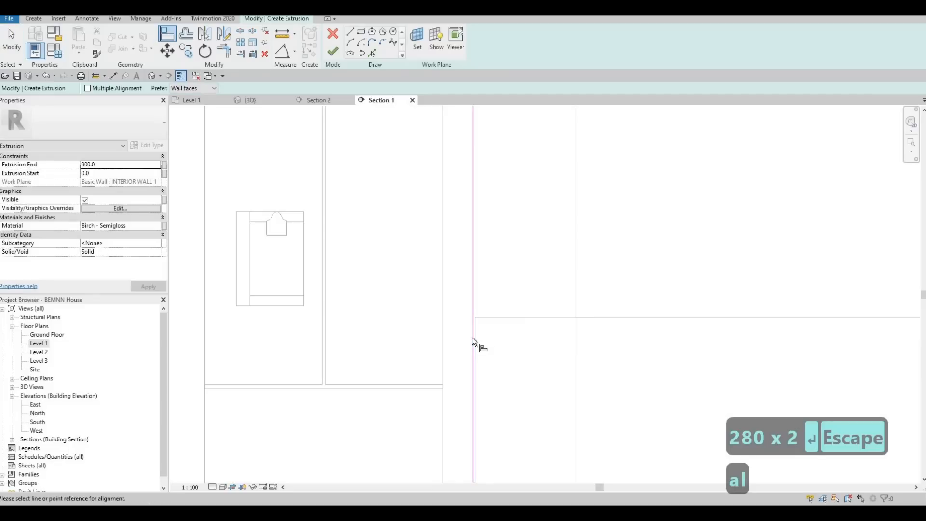
pyautogui.click(468, 335)
pyautogui.click(474, 331)
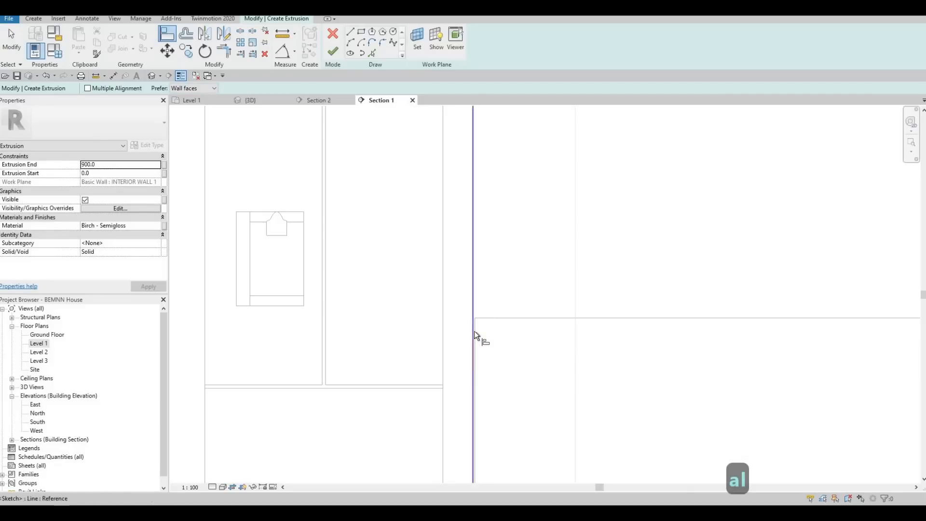
pyautogui.press('Escape')
pyautogui.press('Escape')
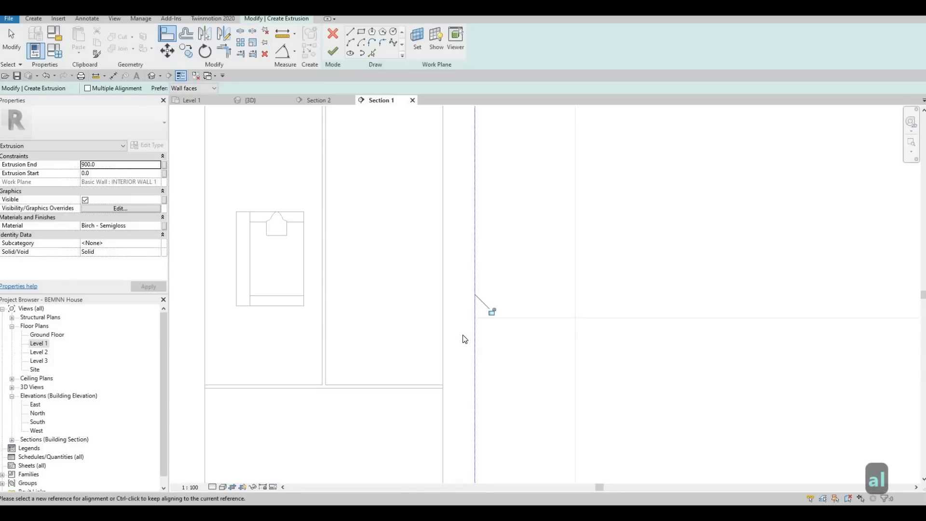
pyautogui.scroll(-2, 463, 337)
# - Sketch an inner rectangle tracing the refrigerator's outline, about 900 mm by 1784 mm, and delete its bottom line
pyautogui.press('F1')
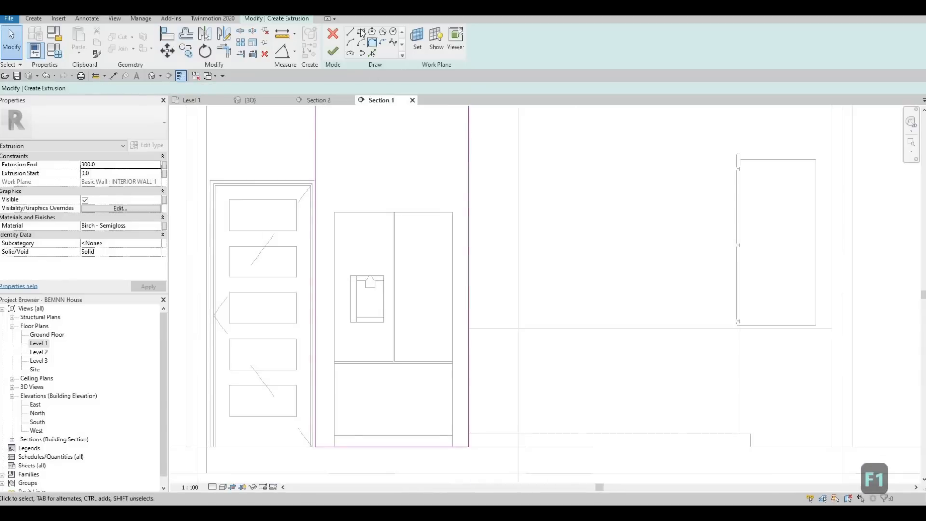
pyautogui.click(361, 33)
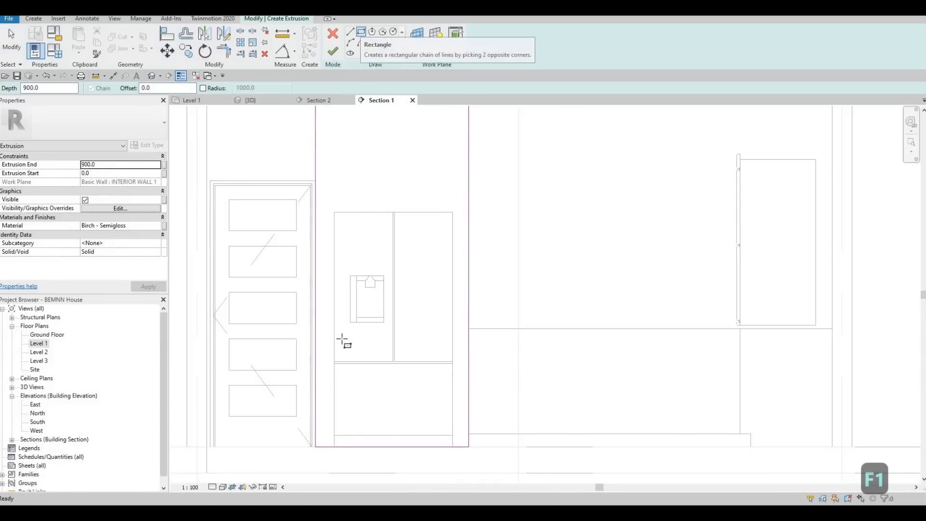
pyautogui.scroll(2, 338, 451)
pyautogui.click(337, 449)
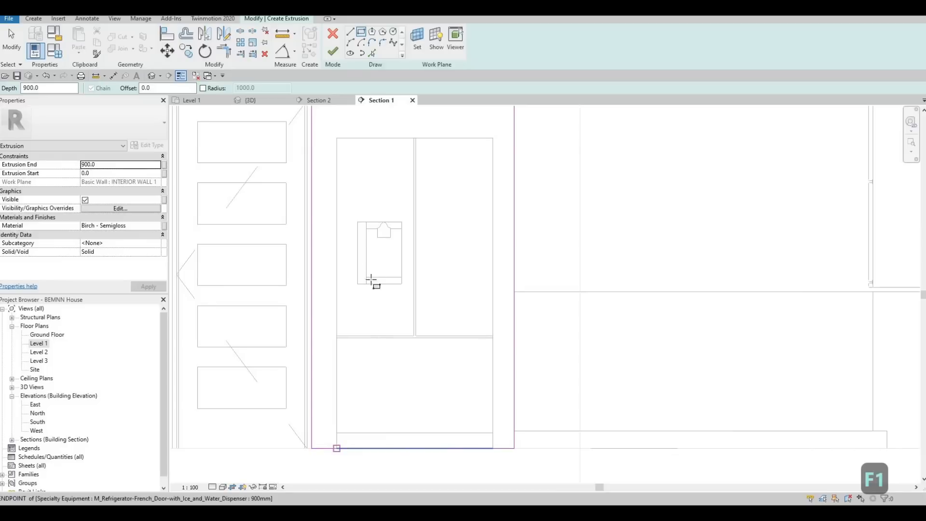
pyautogui.click(492, 140)
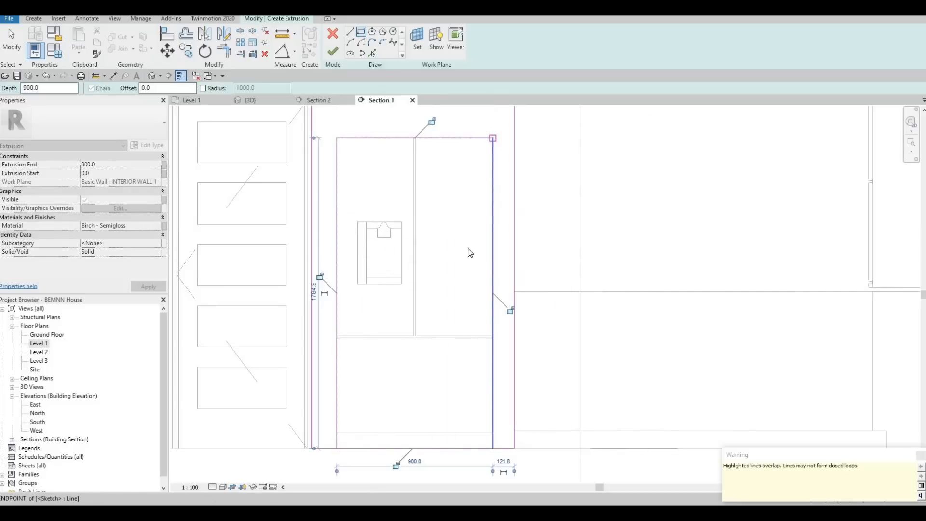
pyautogui.press('Escape')
pyautogui.press('Escape')
pyautogui.click(399, 449)
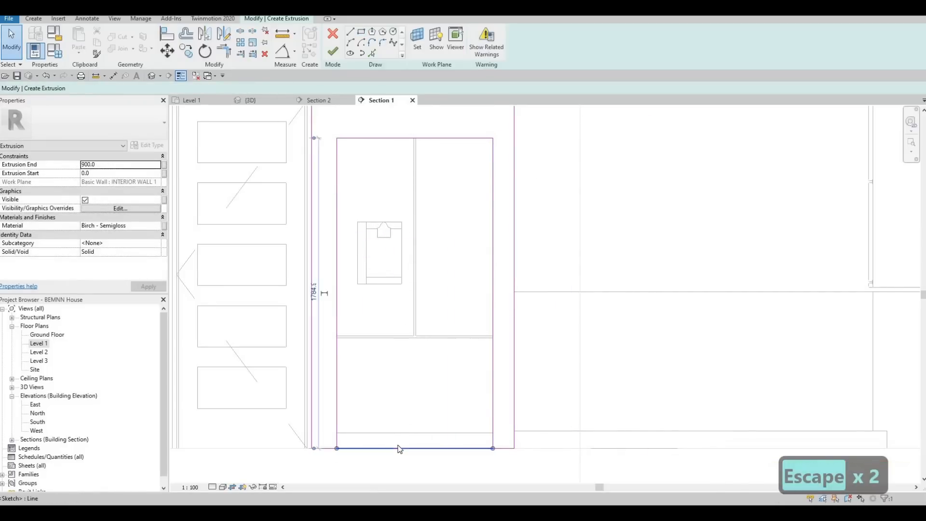
pyautogui.press('Delete')
pyautogui.press('s')
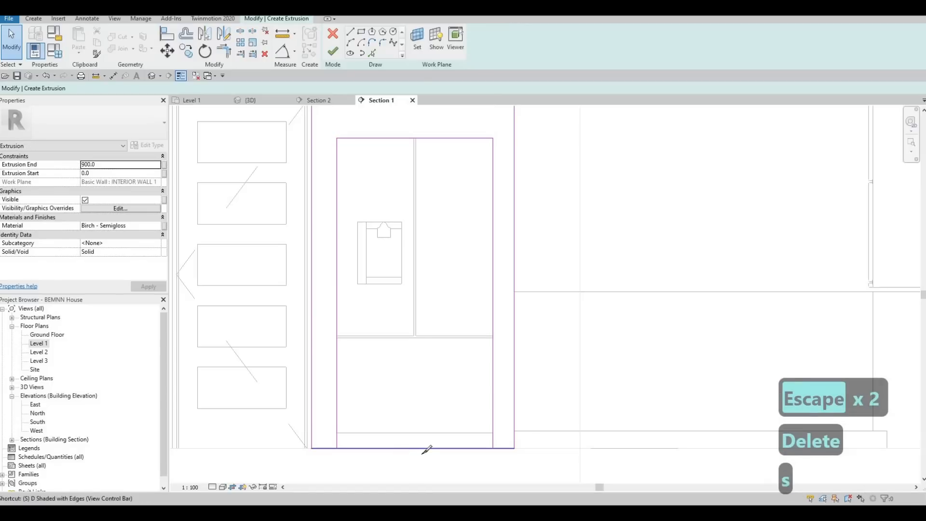
pyautogui.press('l')
pyautogui.press('Escape')
pyautogui.press('Escape')
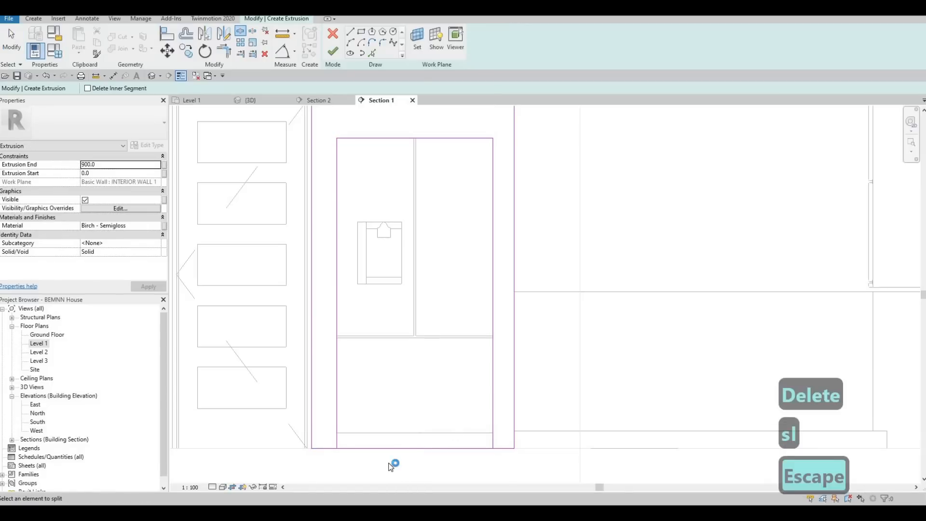
# - Trim the inner vertical lines to the outer bottom line on both sides, opening the profile beneath the refrigerator
pyautogui.press('t')
pyautogui.press('r')
pyautogui.click(337, 433)
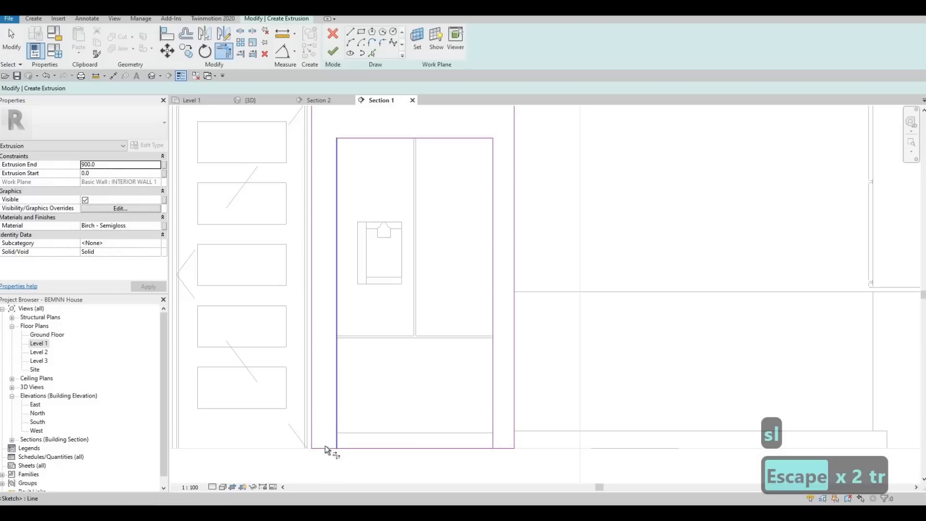
pyautogui.click(326, 449)
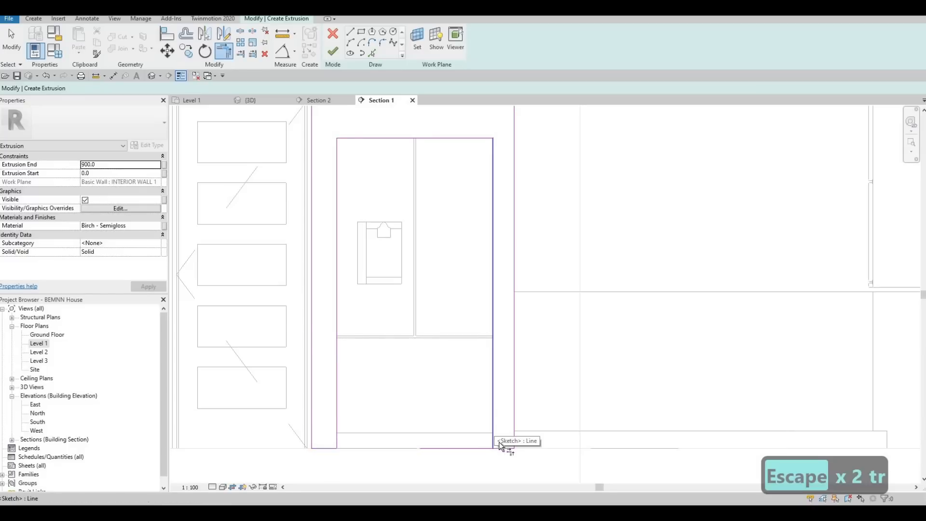
pyautogui.click(494, 439)
pyautogui.click(502, 448)
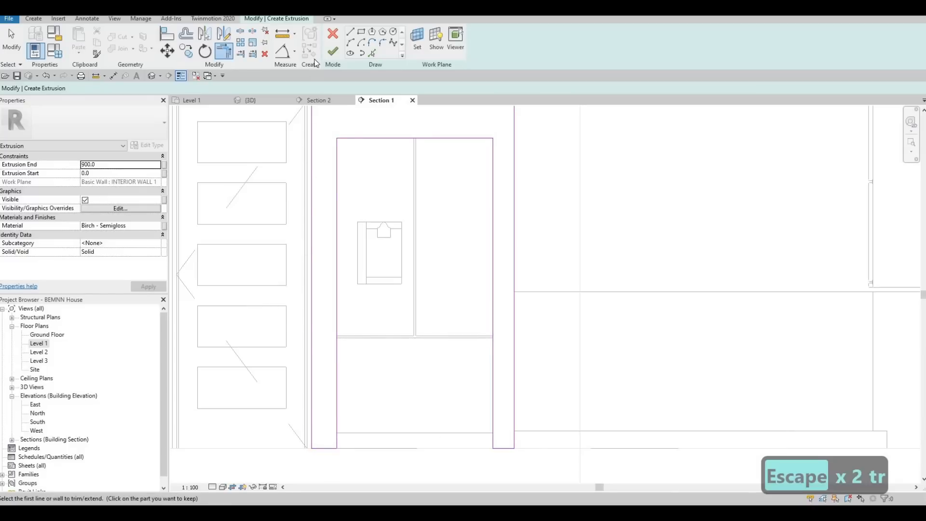
# - Finish the extrusion sketch and the in-place model, and check the refrigerator surround in the 3D view
pyautogui.click(329, 53)
pyautogui.scroll(-1, 417, 153)
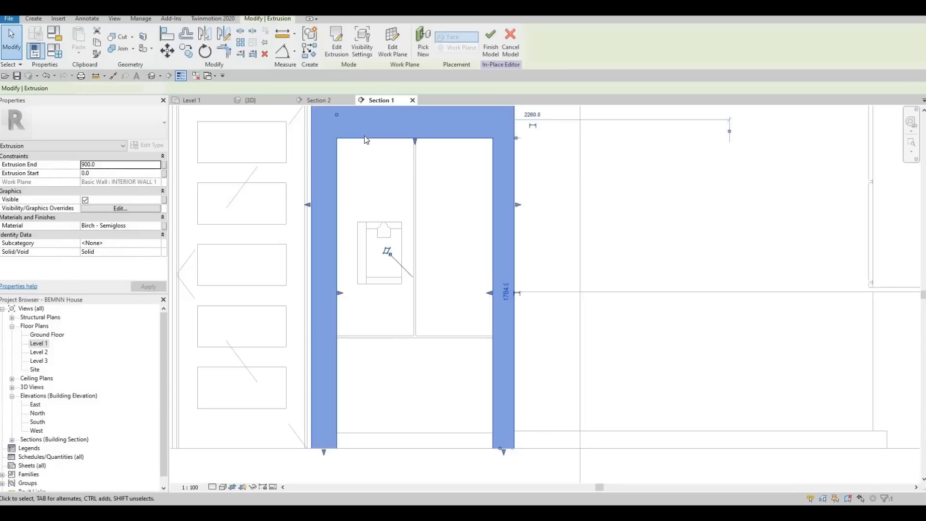
pyautogui.click(492, 40)
pyautogui.click(251, 101)
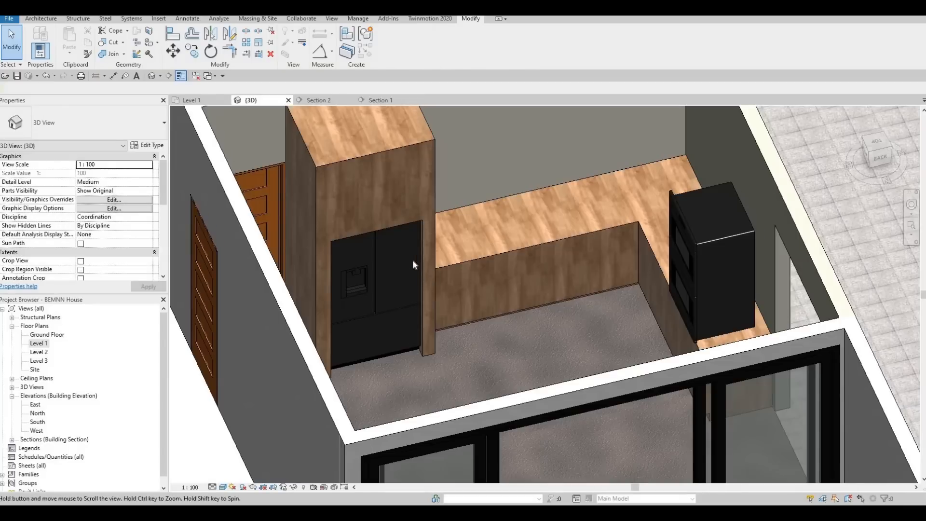
pyautogui.keyDown('shift'); pyautogui.moveTo(412, 260); pyautogui.dragTo(441, 334, button='middle'); pyautogui.keyUp('shift')
# - Select the refrigerator surround and, in the Level 1 floor plan, reduce its depth so its front sits behind the refrigerator doors
pyautogui.click(435, 329)
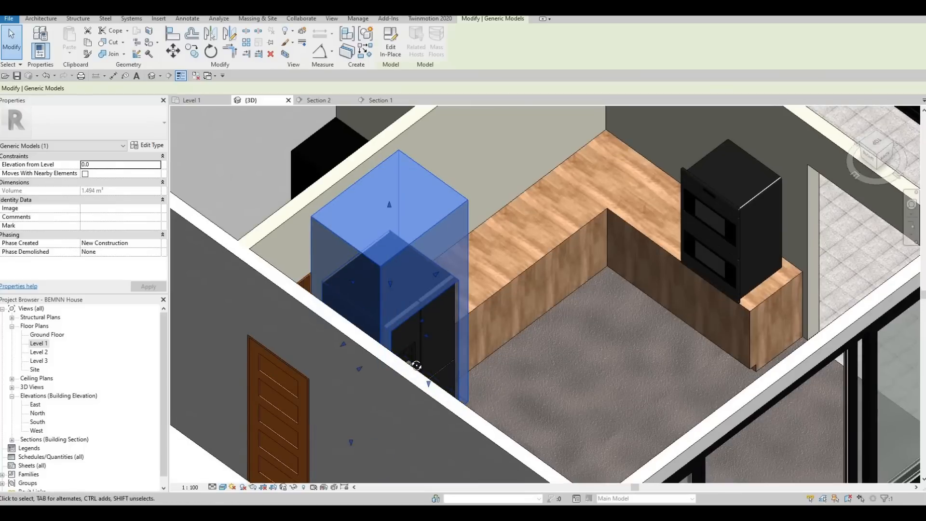
pyautogui.keyDown('shift'); pyautogui.moveTo(416, 365); pyautogui.dragTo(389, 309, button='middle'); pyautogui.keyUp('shift')
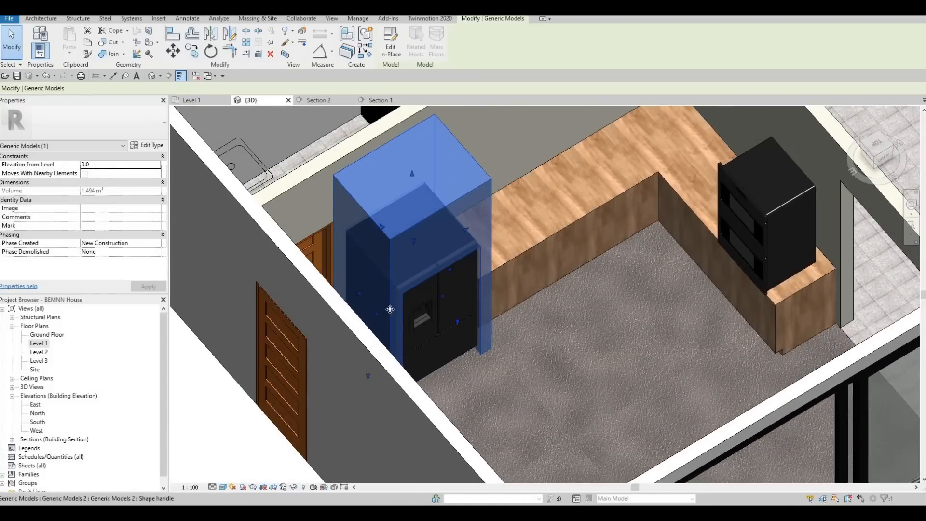
pyautogui.scroll(2, 418, 299)
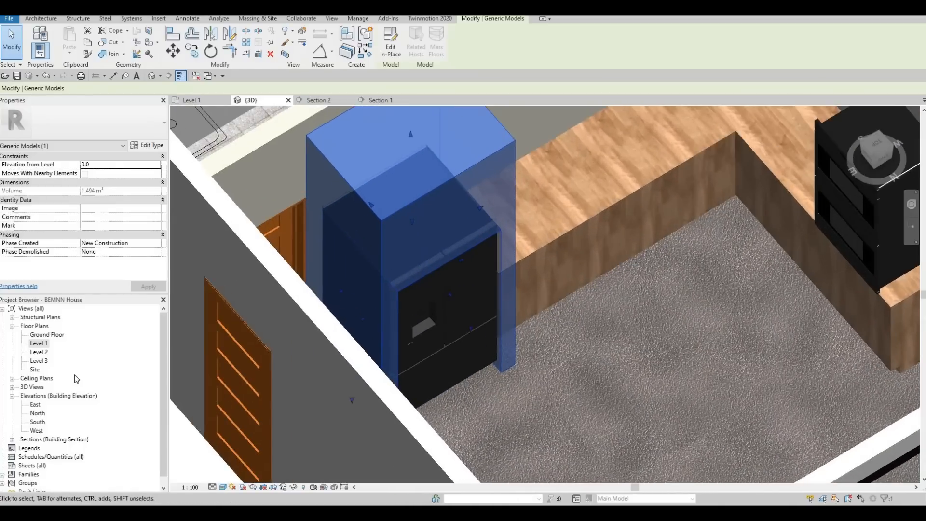
pyautogui.doubleClick(39, 344)
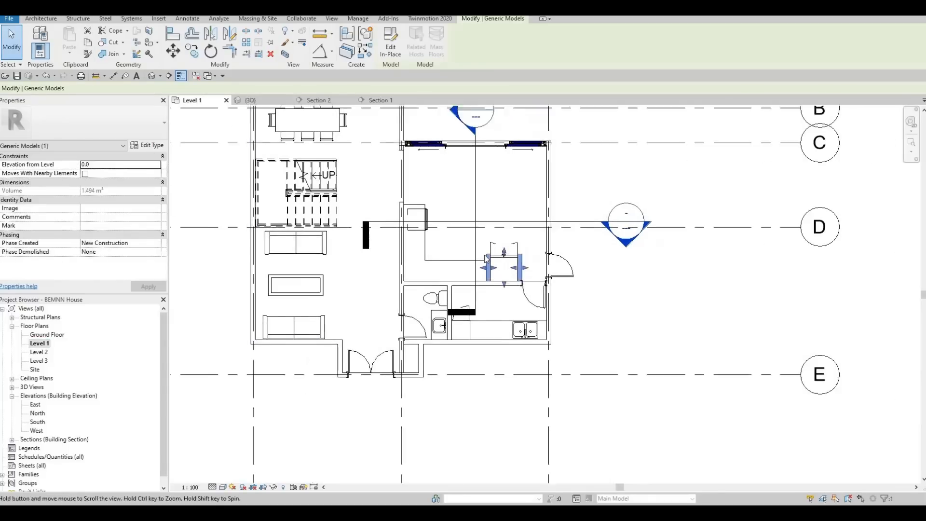
pyautogui.scroll(5, 492, 250)
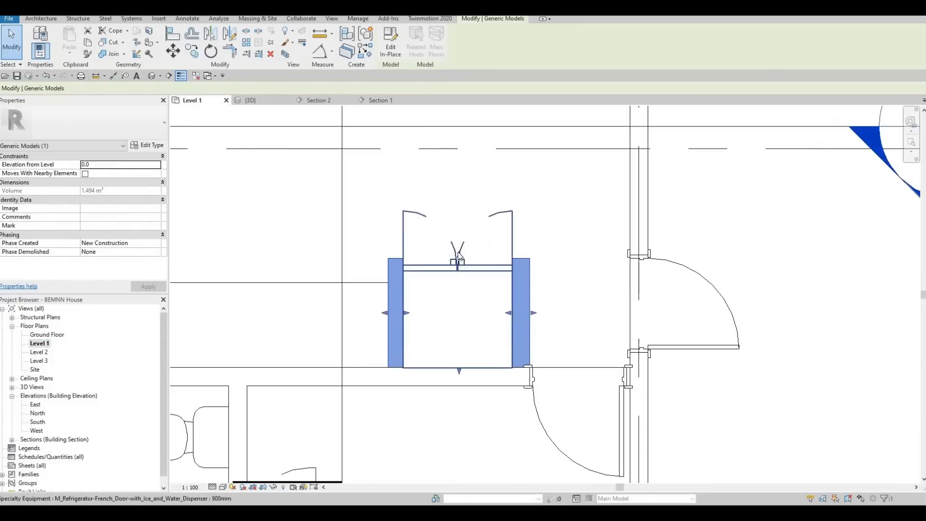
pyautogui.moveTo(459, 260); pyautogui.dragTo(458, 273)
pyautogui.scroll(2, 459, 273)
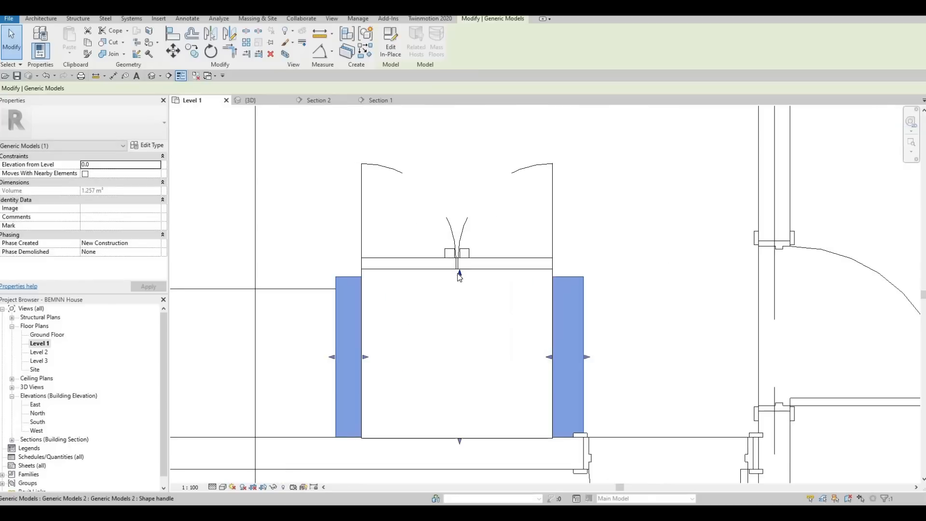
pyautogui.scroll(2, 458, 273)
pyautogui.press('Escape')
pyautogui.press('Escape')
pyautogui.press('a')
pyautogui.press('l')
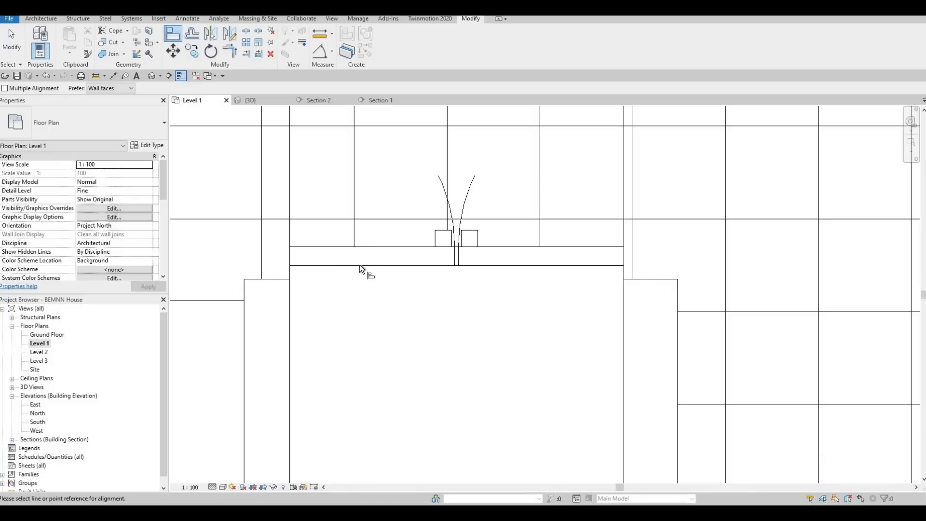
pyautogui.scroll(2, 360, 265)
pyautogui.moveTo(245, 285); pyautogui.dragTo(446, 292, button='middle')
pyautogui.scroll(-1, 438, 292)
pyautogui.press('Escape')
pyautogui.press('Escape')
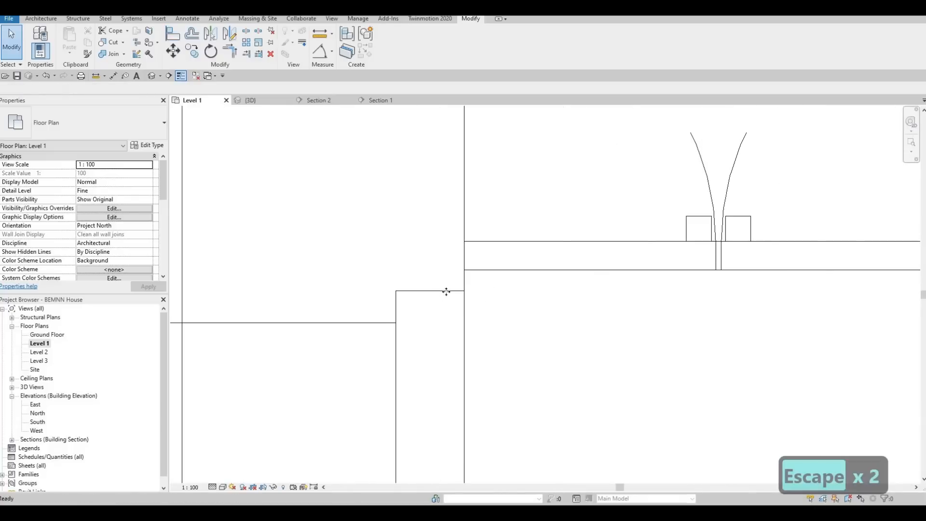
pyautogui.press('Escape')
# - Select the refrigerator surround and extend its front edge until it sits just behind the back line of the refrigerator doors
pyautogui.click(446, 292)
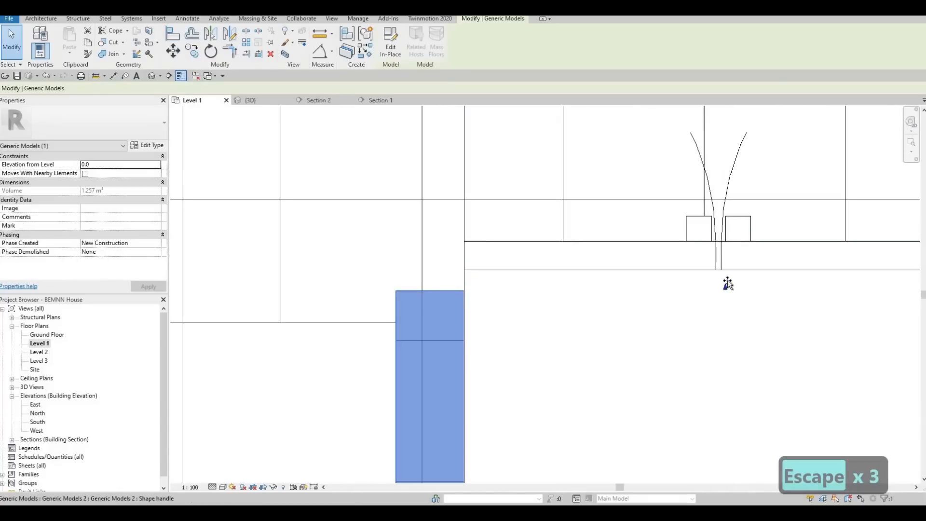
pyautogui.moveTo(728, 284); pyautogui.dragTo(728, 272)
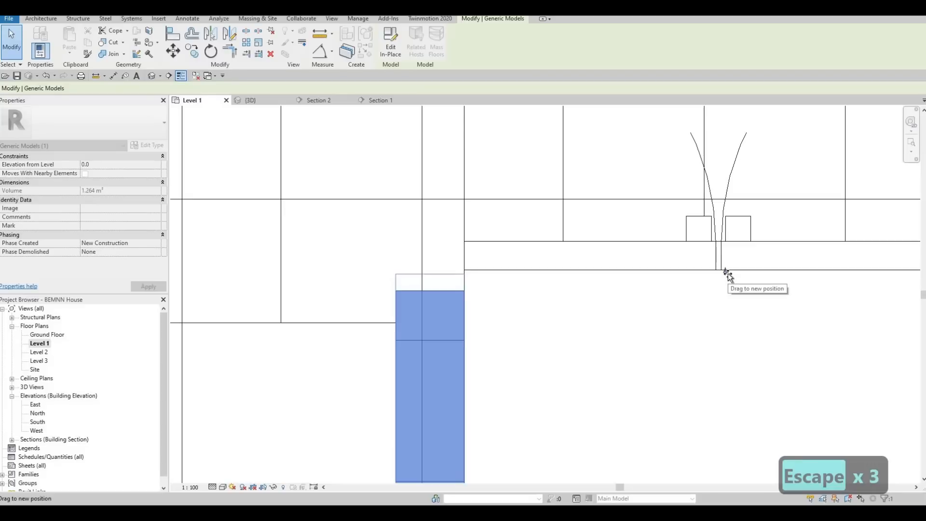
pyautogui.press('Escape')
pyautogui.press('Escape')
pyautogui.scroll(-3, 647, 308)
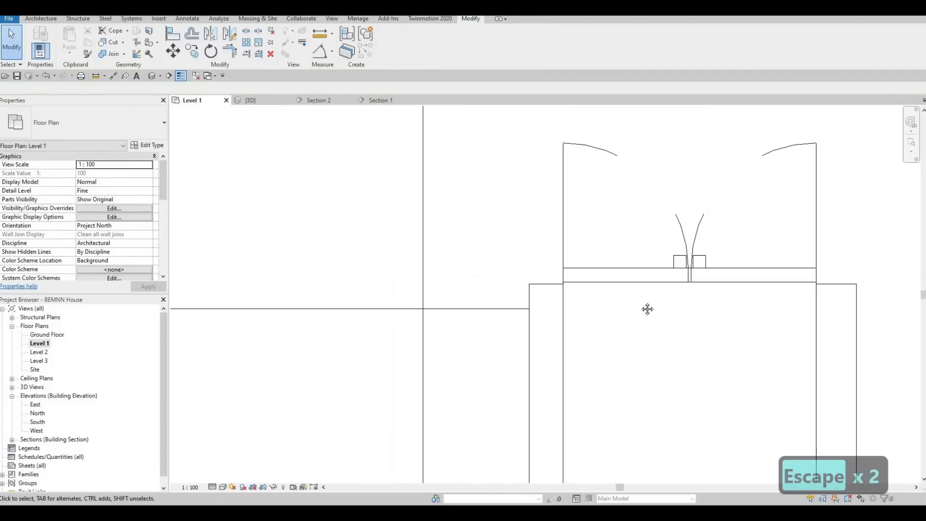
# - Examine the double oven and its position on the counter in the Level 1 floor plan and in Section 2
pyautogui.moveTo(647, 308); pyautogui.dragTo(505, 326, button='middle')
pyautogui.scroll(-2, 376, 256)
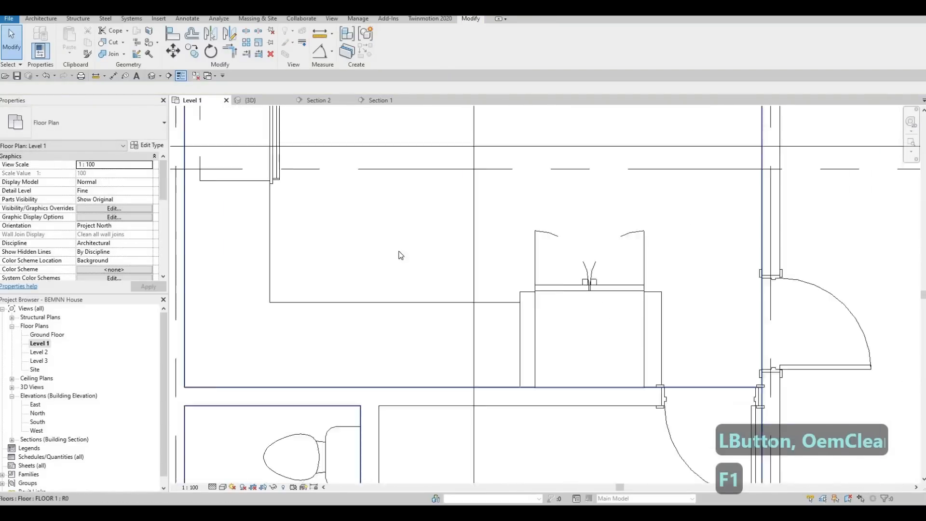
pyautogui.moveTo(314, 195); pyautogui.dragTo(402, 262, button='middle')
pyautogui.scroll(1, 392, 247)
pyautogui.scroll(1, 397, 250)
pyautogui.moveTo(376, 201); pyautogui.dragTo(383, 215, button='middle')
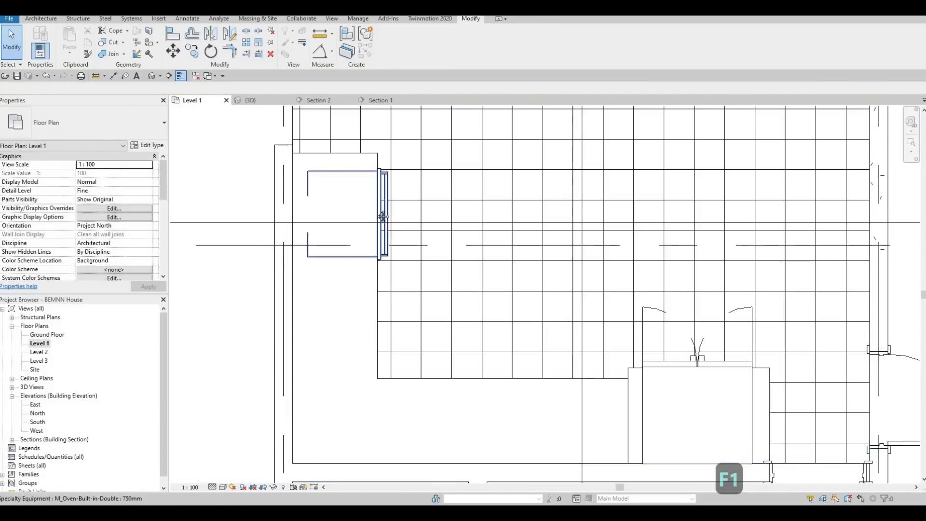
pyautogui.scroll(2, 386, 197)
pyautogui.scroll(-1, 391, 186)
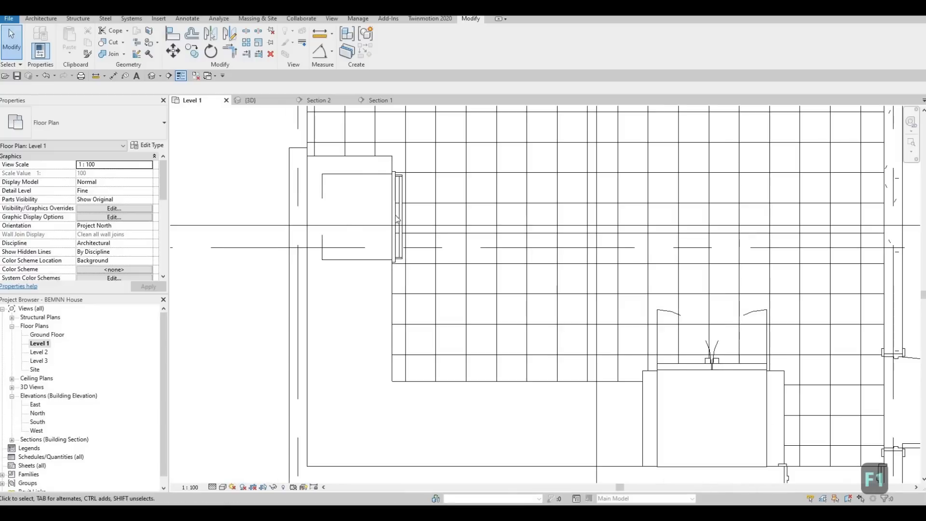
pyautogui.scroll(-4, 397, 220)
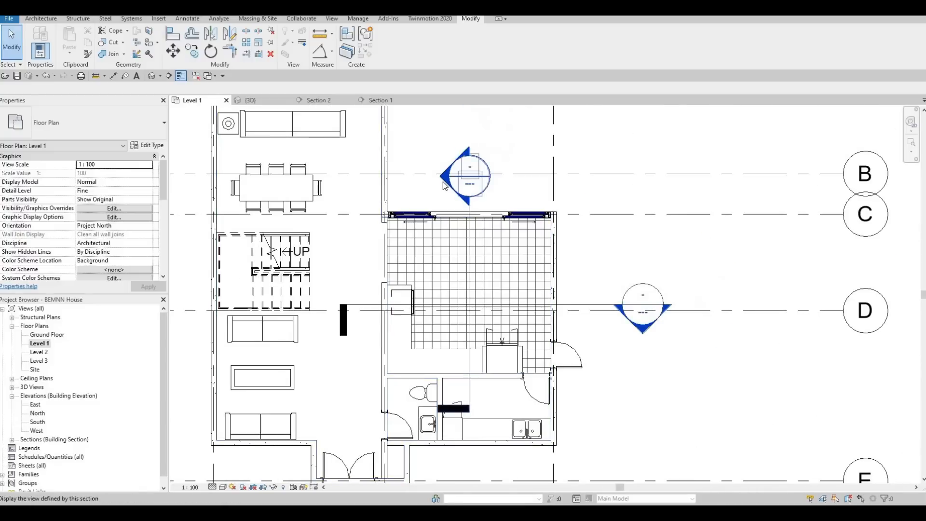
pyautogui.click(340, 105)
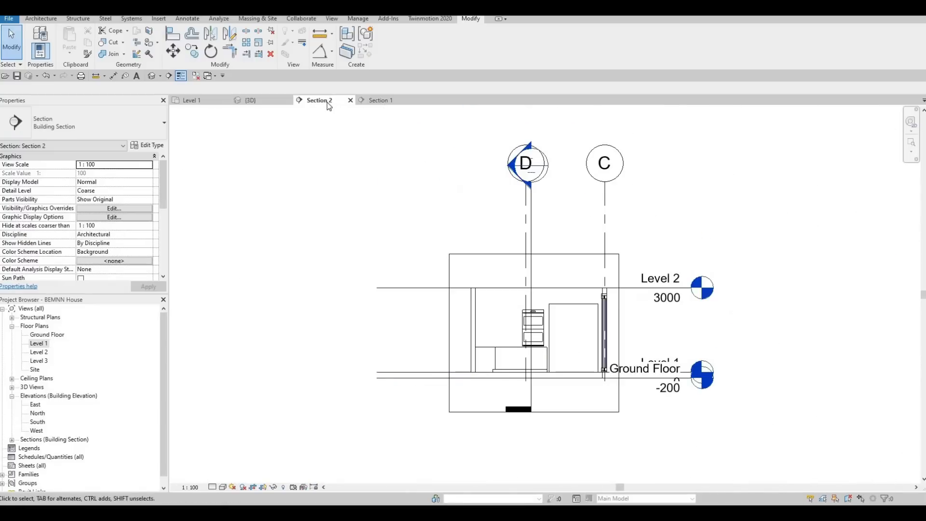
pyautogui.scroll(4, 538, 314)
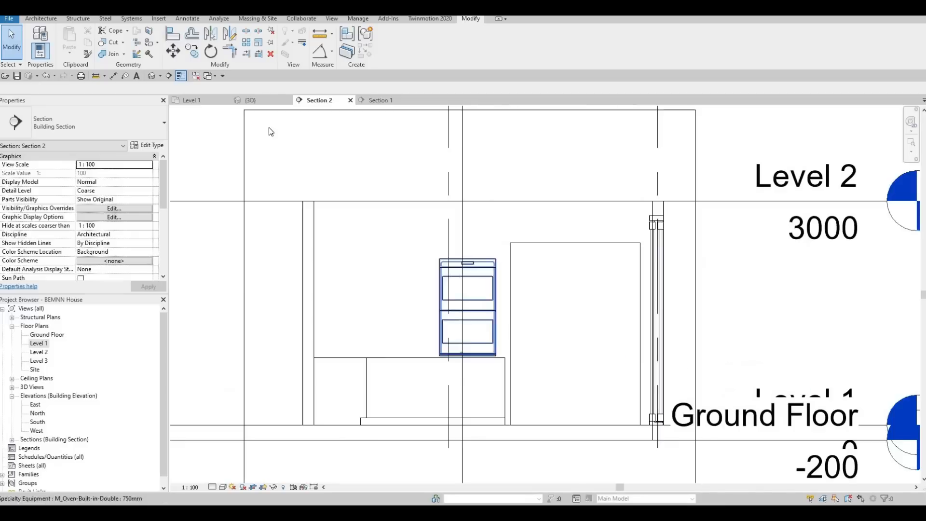
pyautogui.click(40, 19)
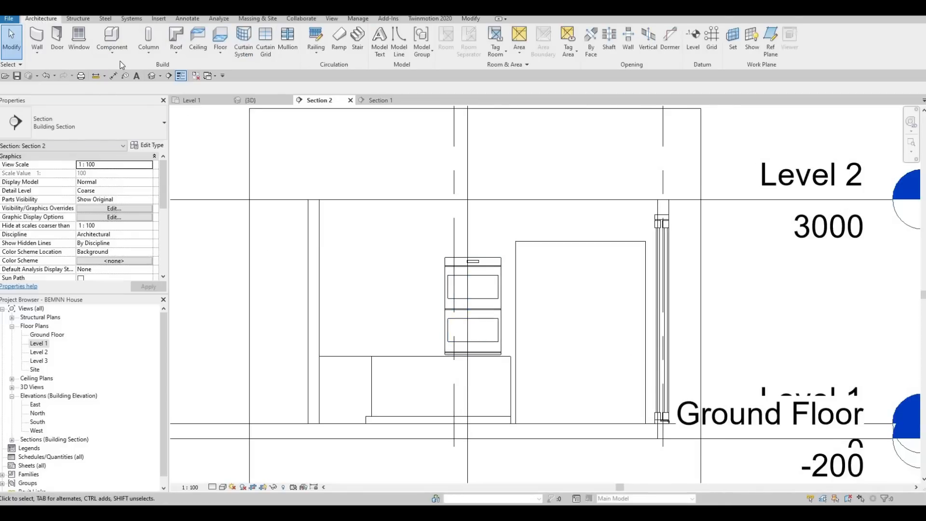
# - Return to the Level 1 floor plan, open the refrigerator surround for in-place editing and select its extrusion
pyautogui.click(190, 101)
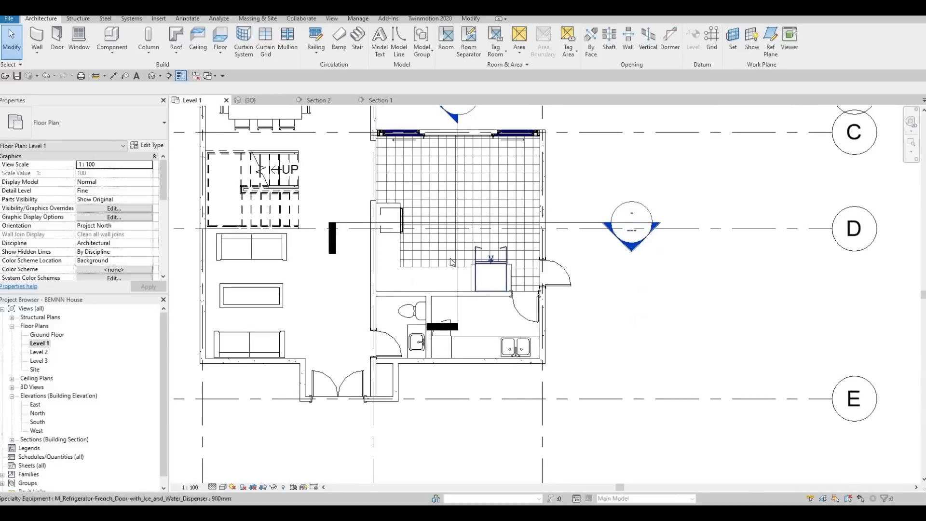
pyautogui.scroll(5, 452, 262)
pyautogui.click(436, 247)
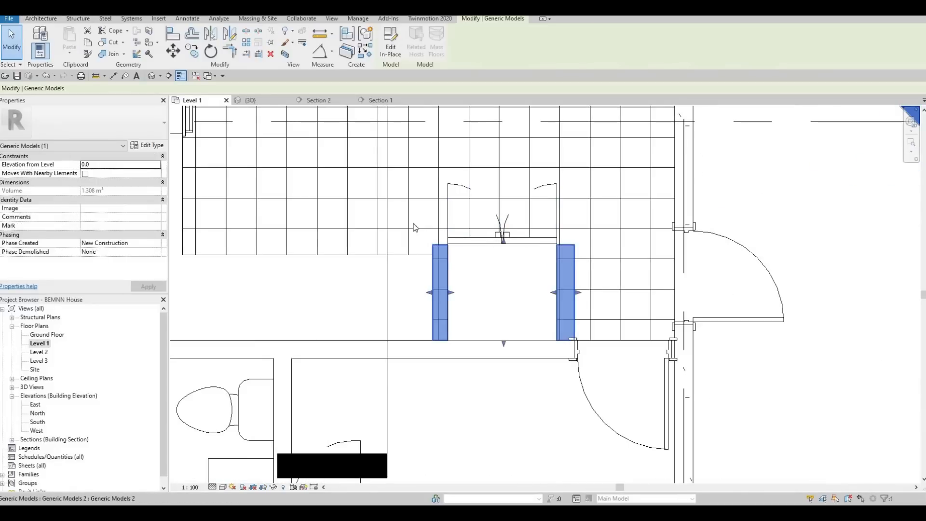
pyautogui.doubleClick(438, 260)
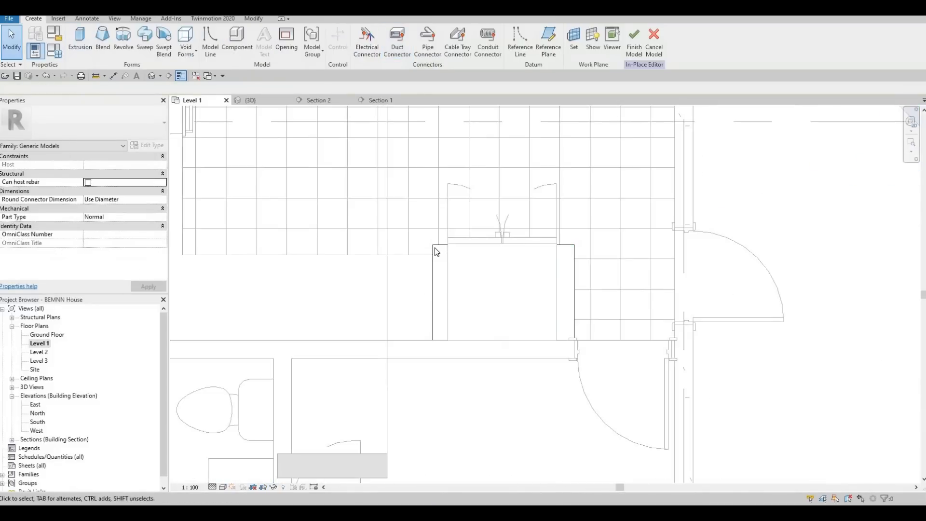
pyautogui.click(435, 248)
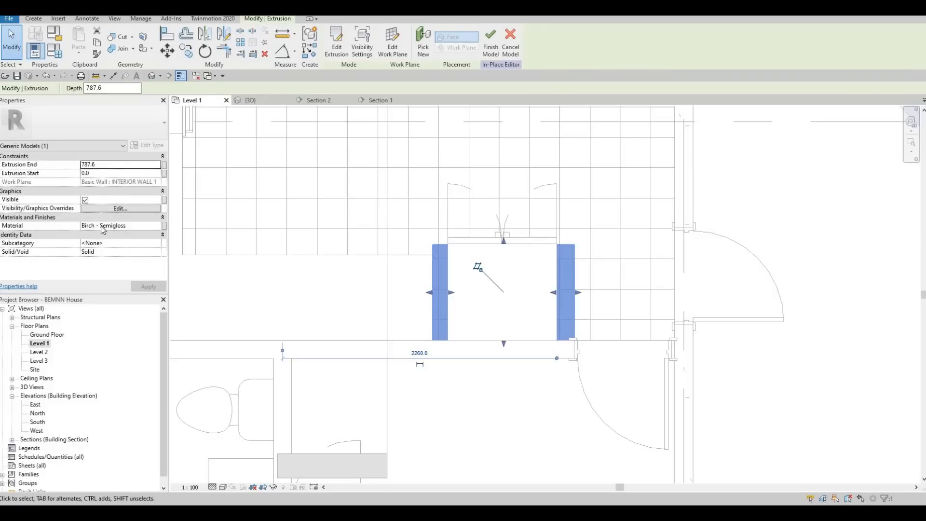
# - Assign the Fieldstone material from the AEC Materials Stone library to the surround extrusion and finish the in-place model
pyautogui.click(158, 226)
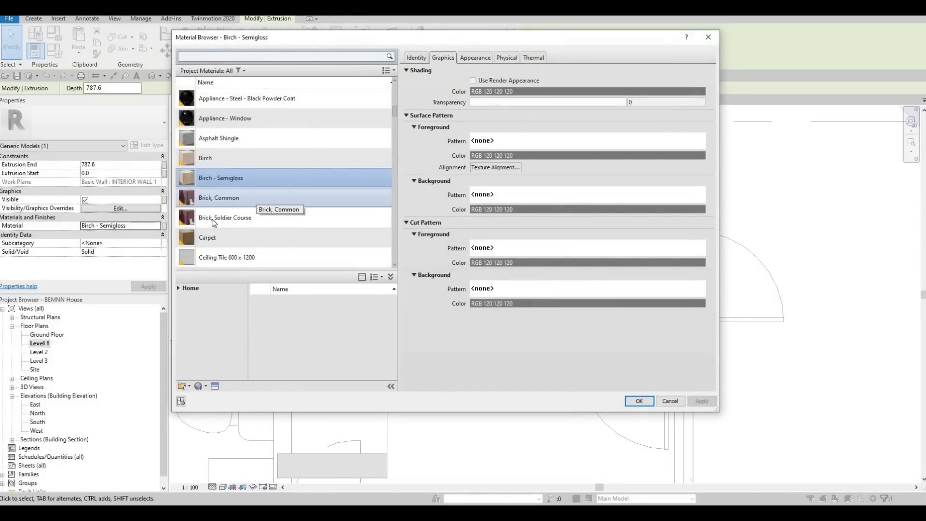
pyautogui.scroll(-2, 230, 218)
pyautogui.scroll(-6, 230, 218)
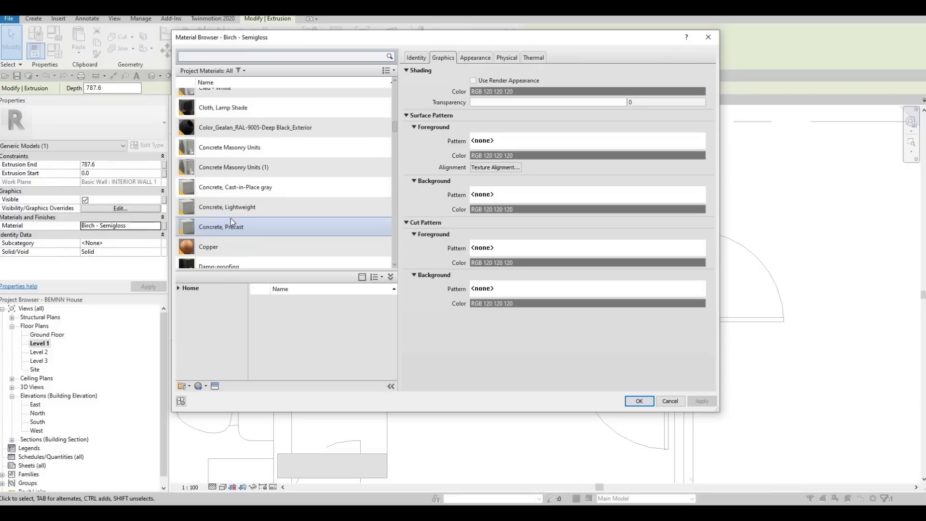
pyautogui.click(178, 287)
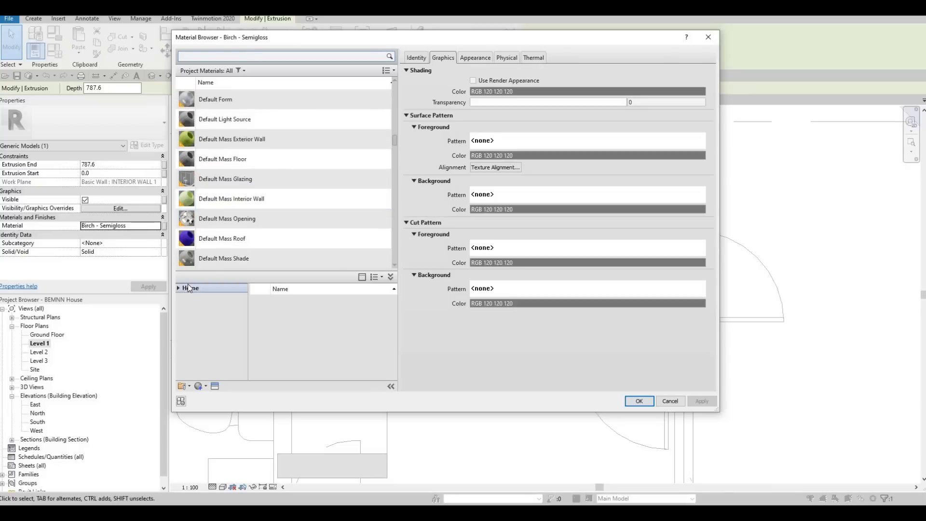
pyautogui.click(184, 307)
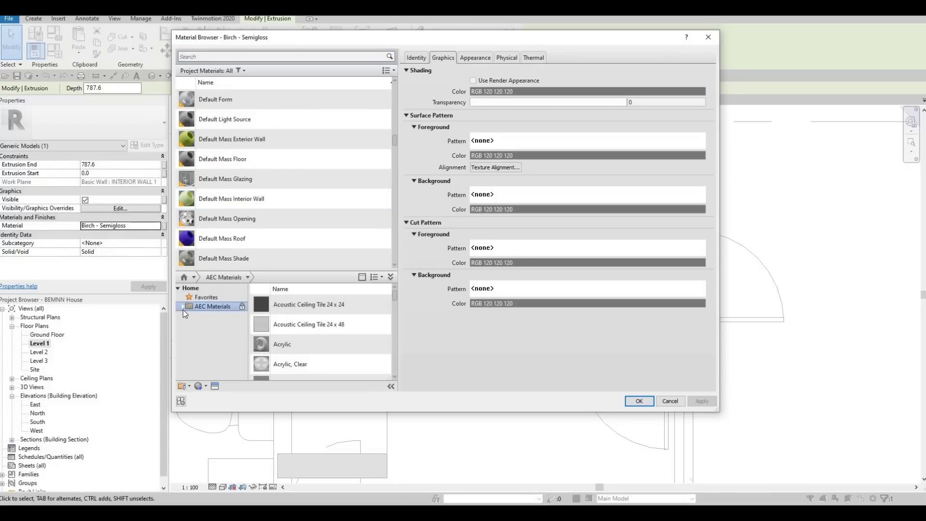
pyautogui.click(183, 308)
pyautogui.scroll(-4, 210, 338)
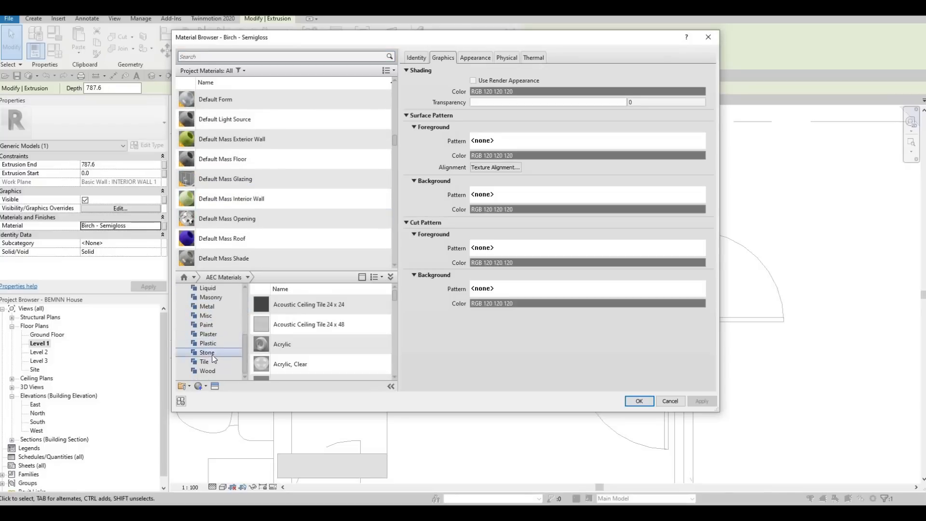
pyautogui.click(210, 354)
pyautogui.moveTo(367, 305)
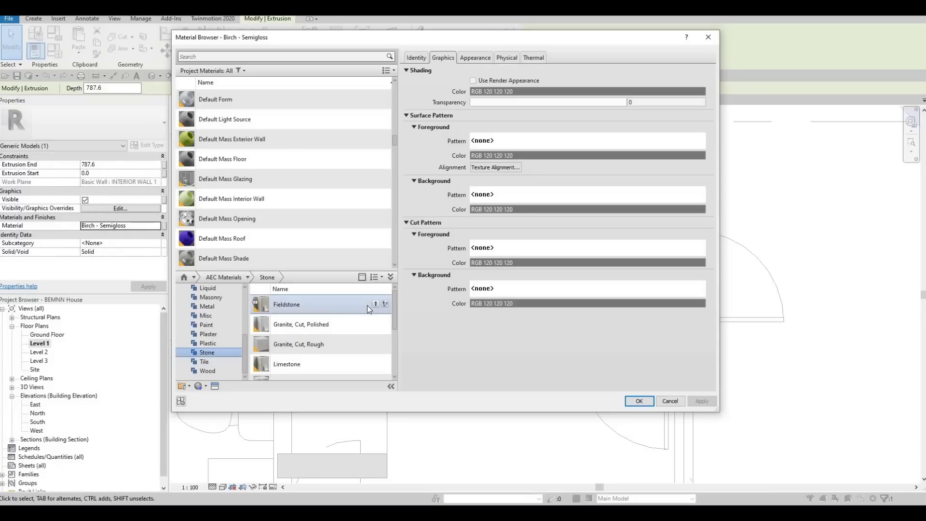
pyautogui.click(375, 304)
pyautogui.click(639, 400)
pyautogui.click(494, 54)
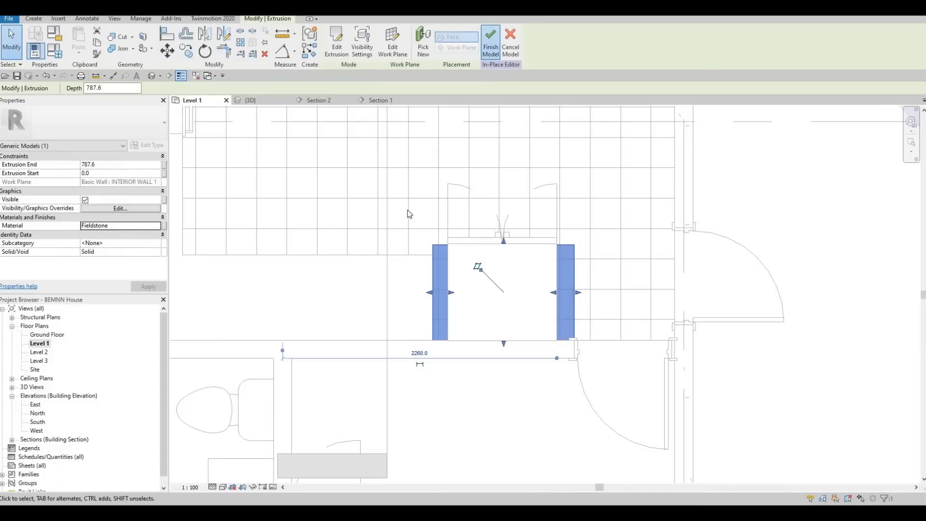
# - Open Section 2 and examine the double oven above the counter and the space around it
pyautogui.scroll(-5, 356, 140)
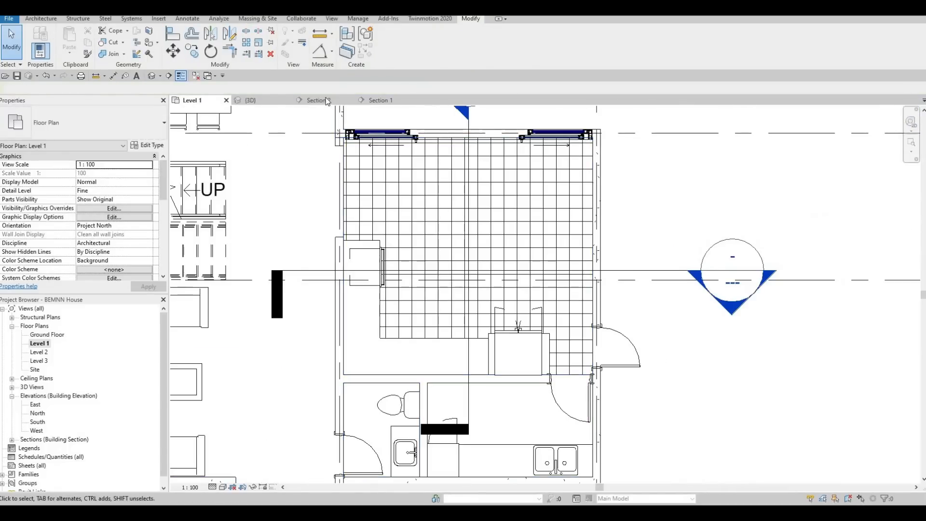
pyautogui.click(327, 101)
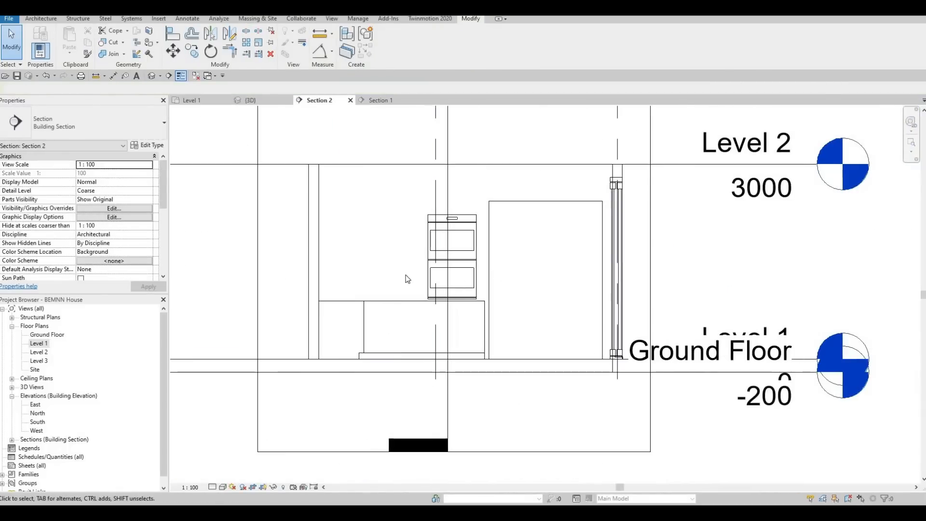
pyautogui.scroll(2, 409, 275)
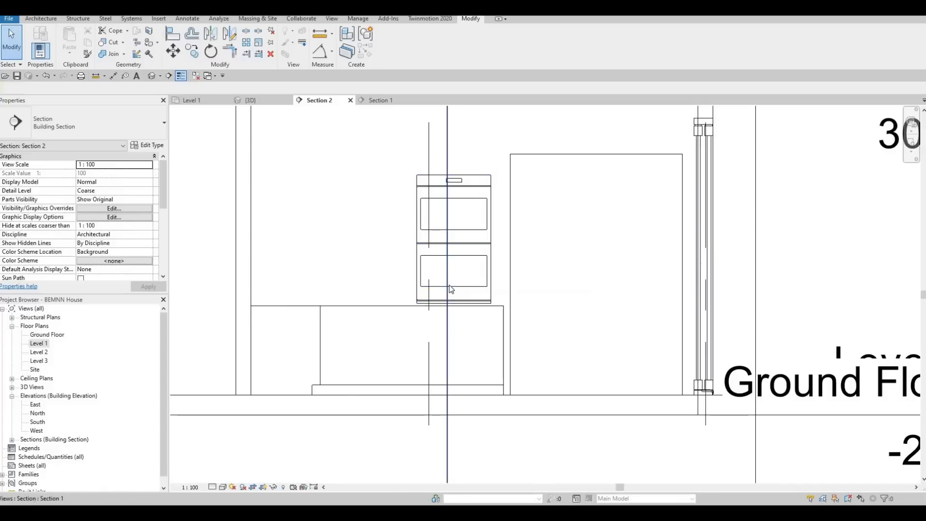
pyautogui.scroll(-2, 358, 230)
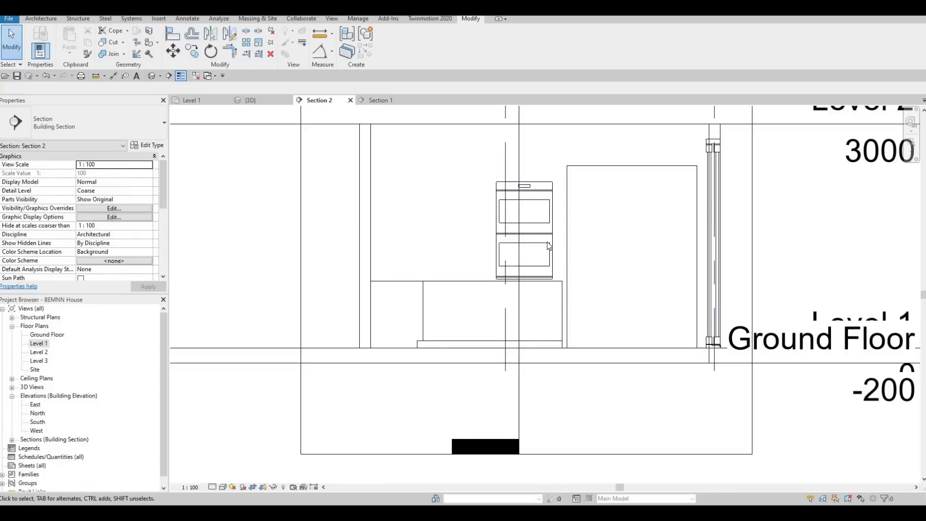
pyautogui.scroll(2, 549, 246)
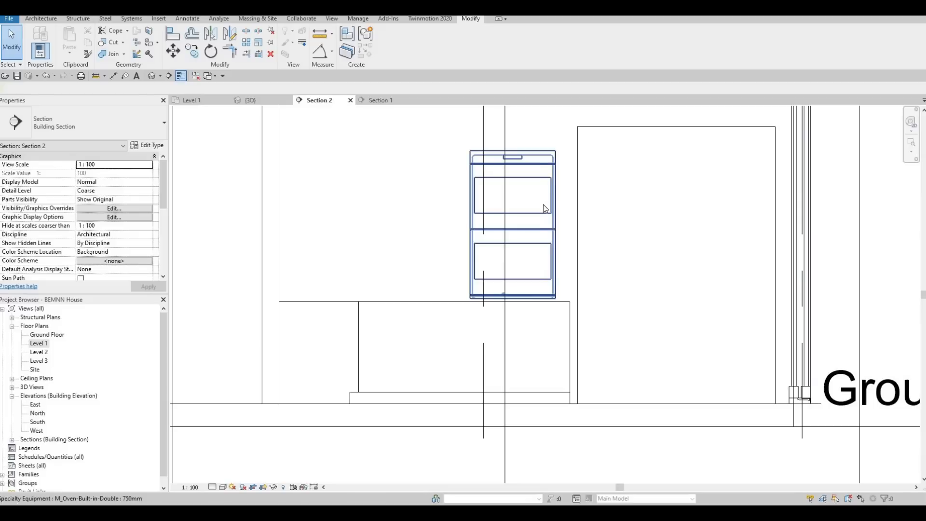
pyautogui.scroll(-2, 544, 205)
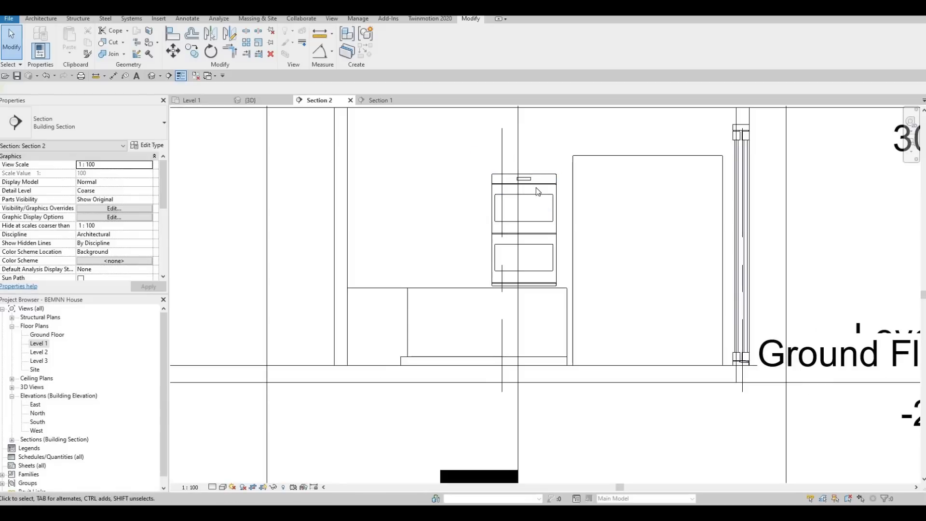
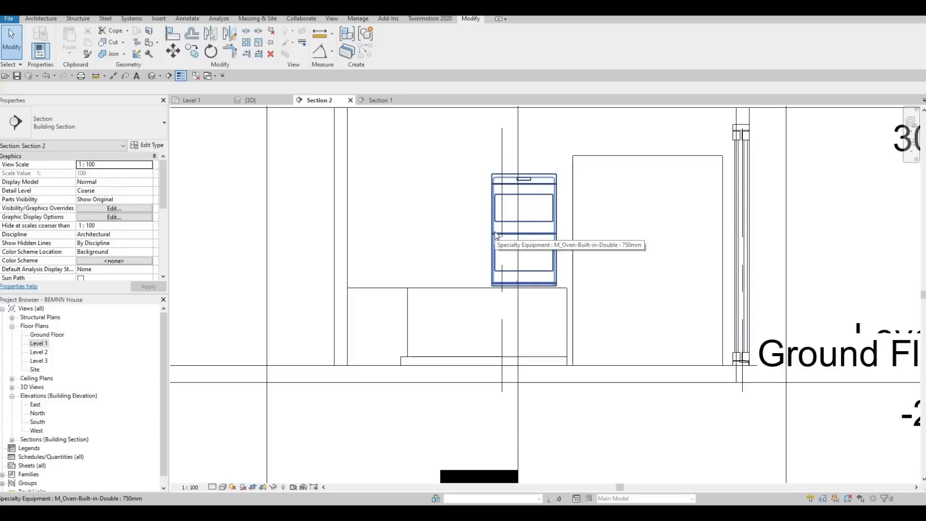
# - Start a new in-place model in the Generic Models category, keeping the default name
pyautogui.click(37, 18)
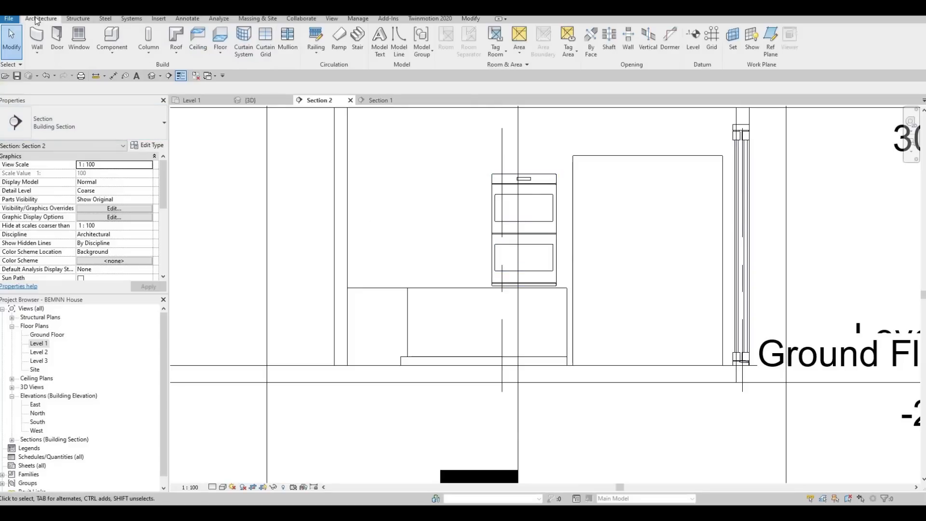
pyautogui.click(118, 54)
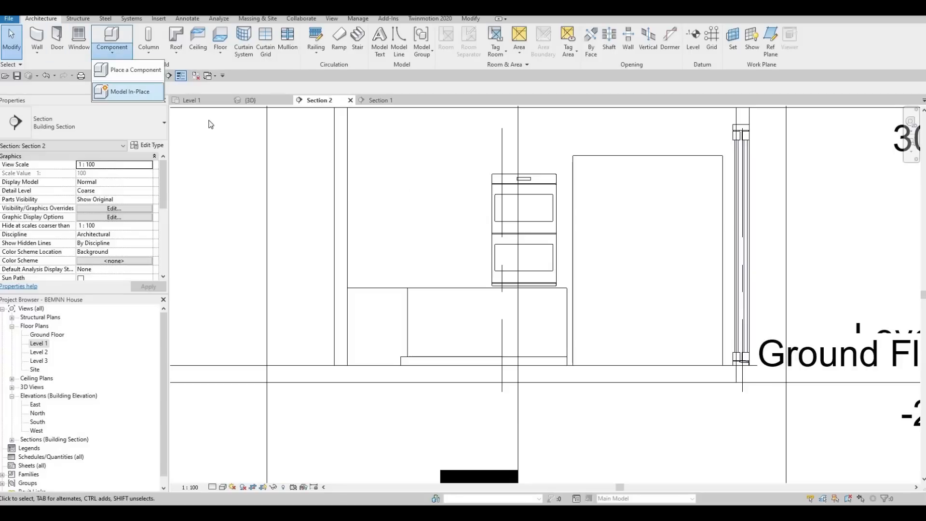
pyautogui.click(123, 91)
pyautogui.scroll(-3, 425, 241)
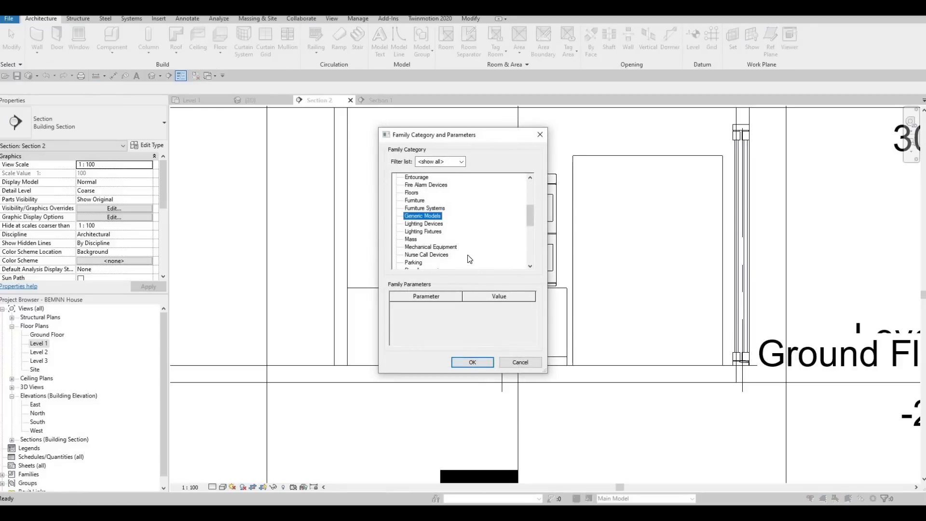
pyautogui.press('Return')
pyautogui.press('Return')
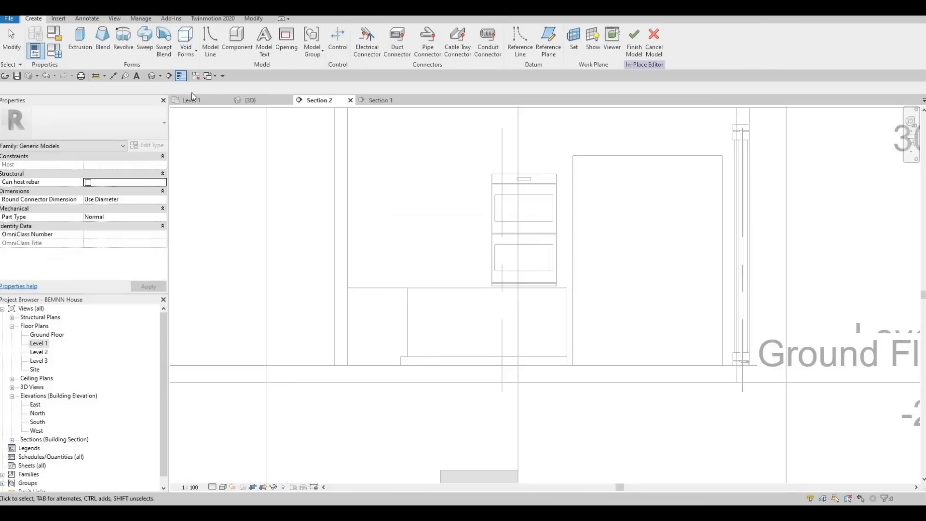
# - Set the work plane for a solid extrusion by picking the interior wall face around the double oven
pyautogui.click(80, 47)
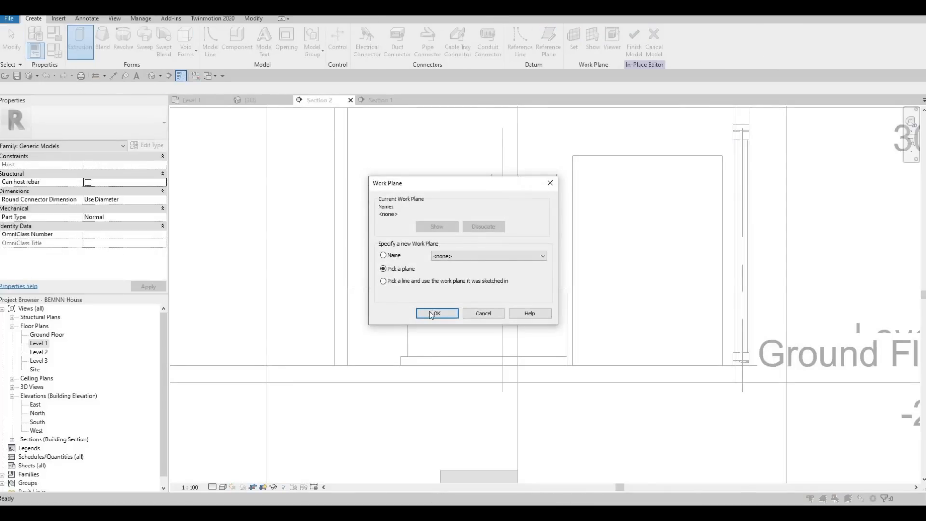
pyautogui.click(429, 312)
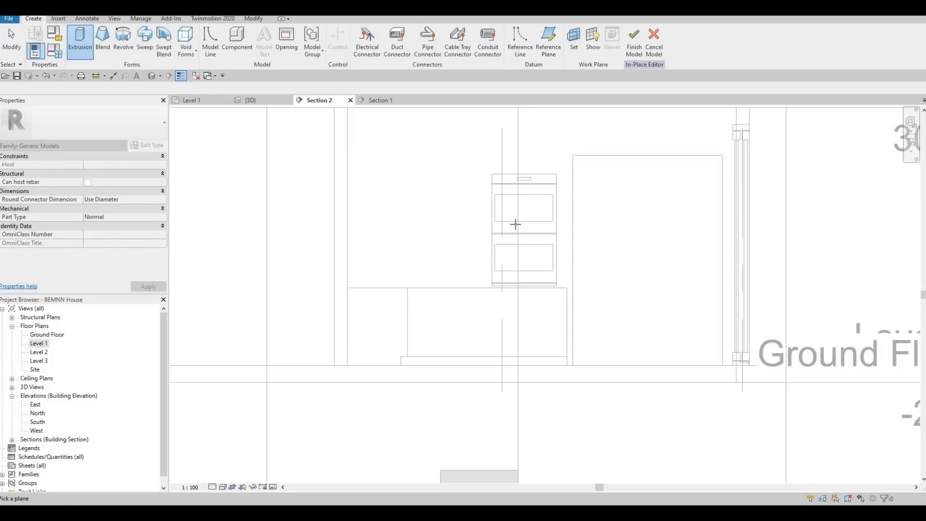
pyautogui.moveTo(520, 191); pyautogui.dragTo(477, 292, button='middle')
pyautogui.click(570, 50)
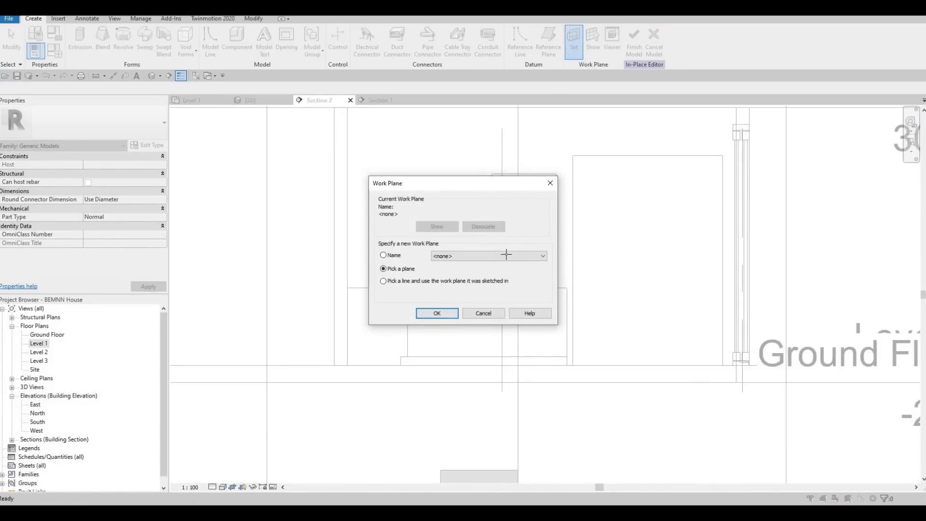
pyautogui.press('Return')
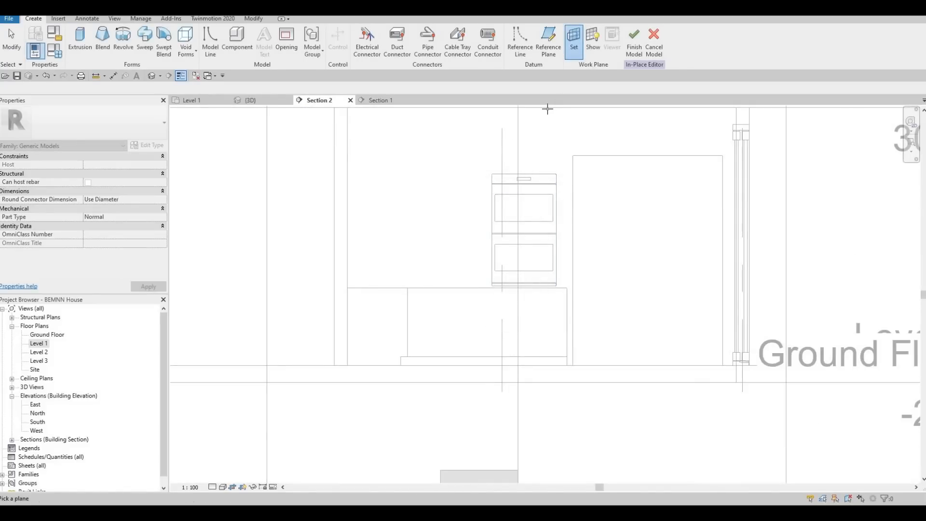
pyautogui.click(507, 119)
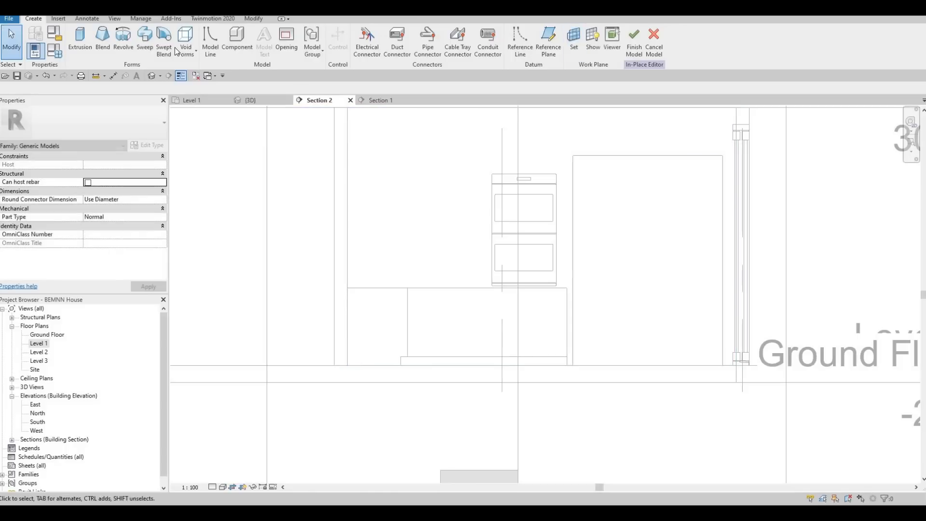
# - Start an extrusion and sketch a rectangle tracing the double oven's outline, 1300 mm high
pyautogui.click(80, 48)
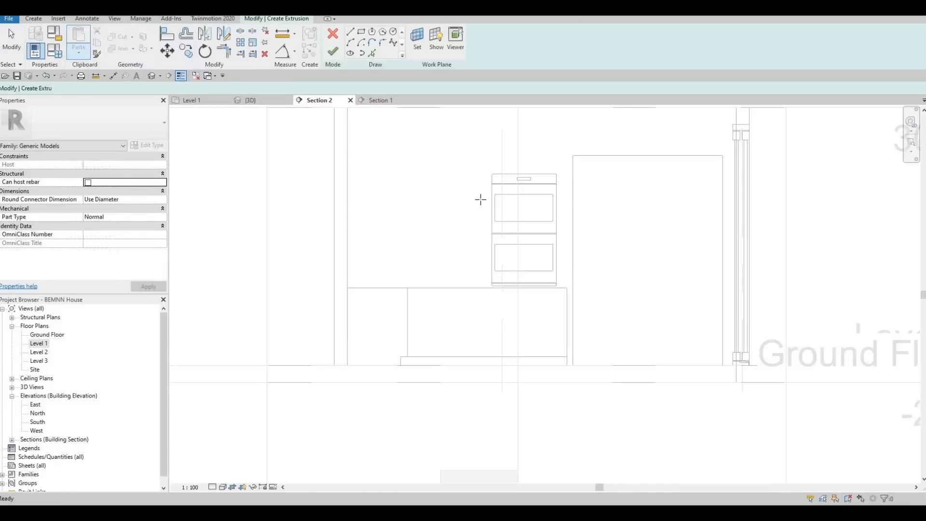
pyautogui.scroll(1, 481, 199)
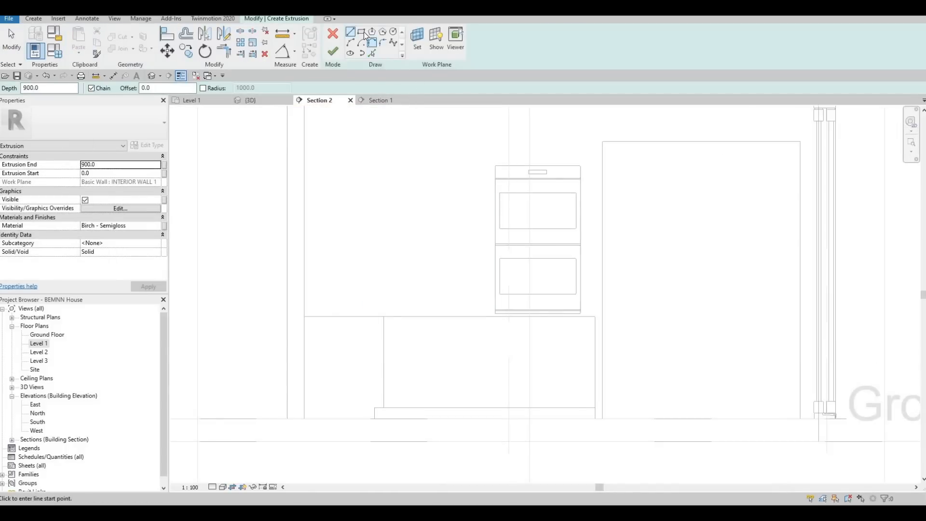
pyautogui.scroll(1, 490, 159)
pyautogui.click(488, 160)
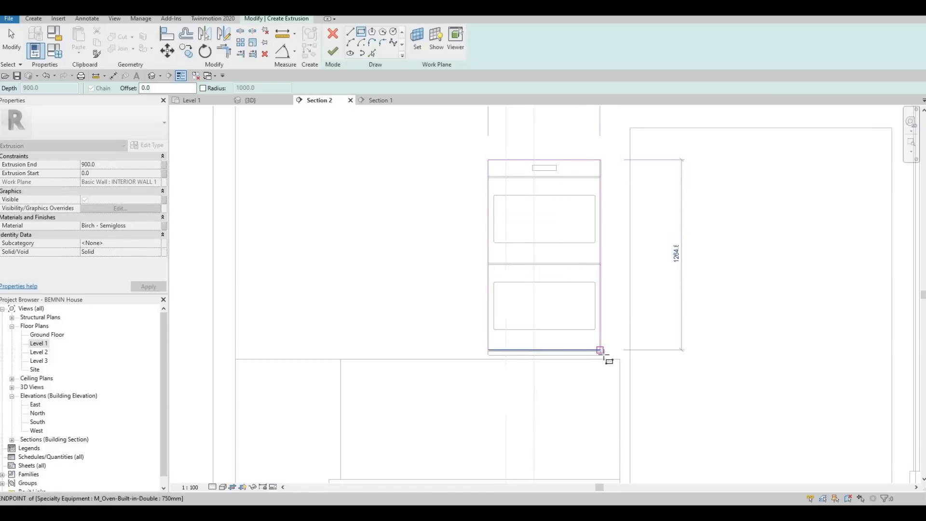
pyautogui.scroll(1, 603, 365)
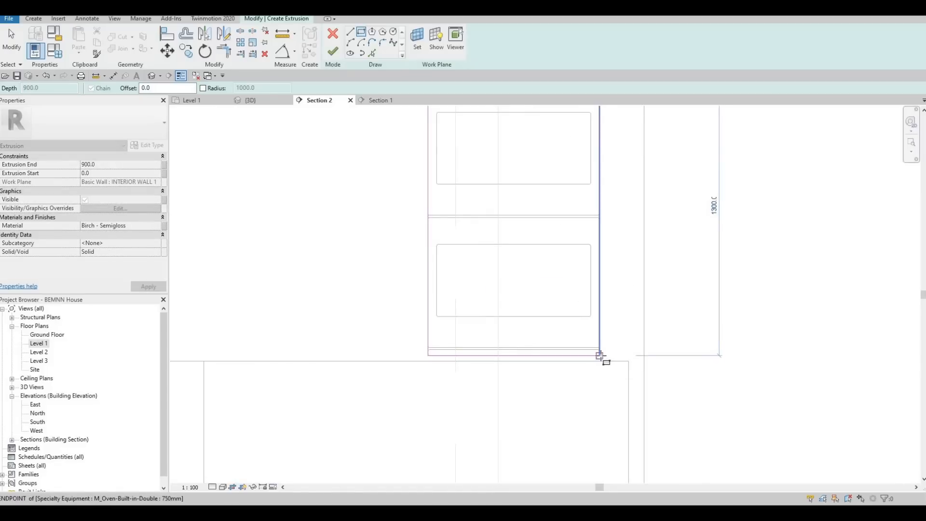
pyautogui.scroll(3, 615, 354)
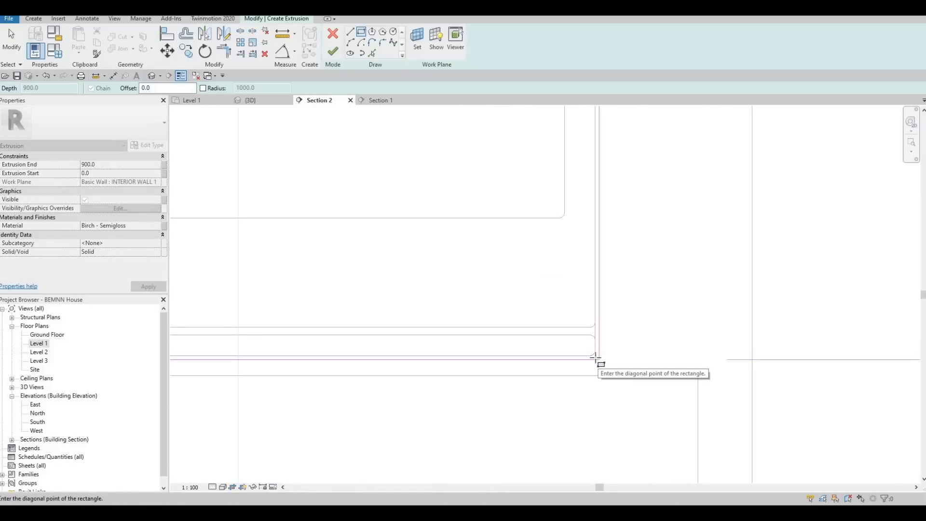
pyautogui.click(597, 357)
pyautogui.scroll(-5, 599, 283)
pyautogui.press('Escape')
pyautogui.press('Escape')
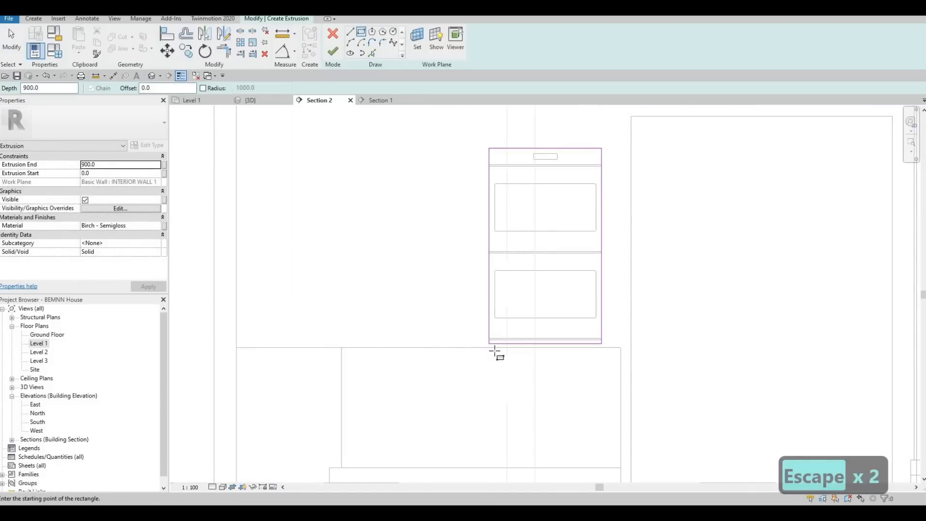
# - Sketch an outer rectangle around the oven, level with its base, about 1040 mm wide and 1740 mm high
pyautogui.scroll(2, 490, 350)
pyautogui.scroll(2, 493, 348)
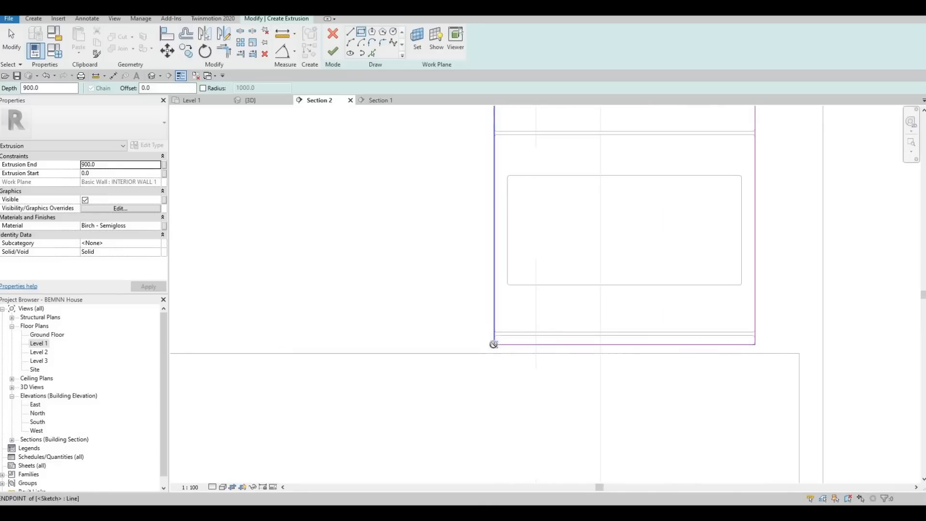
pyautogui.click(494, 344)
pyautogui.press('Escape')
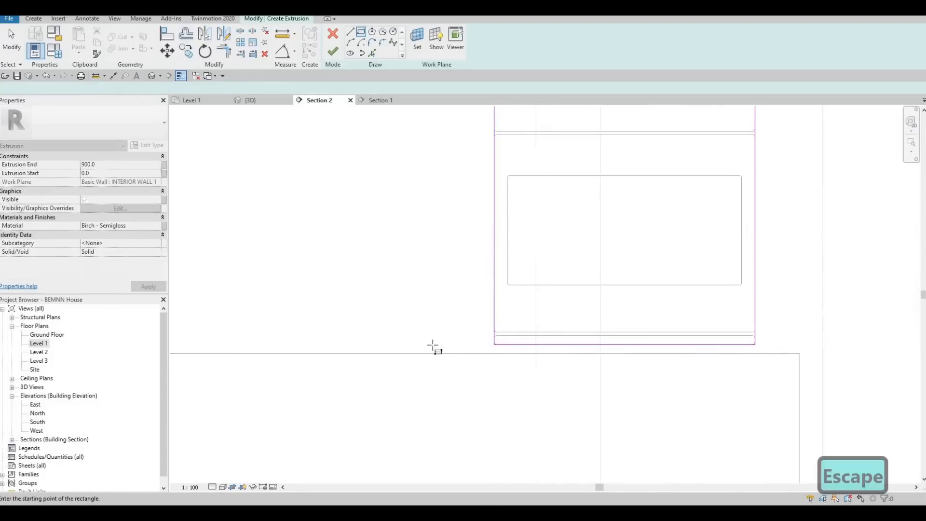
pyautogui.moveTo(692, 148); pyautogui.dragTo(633, 212, button='middle')
pyautogui.scroll(-3, 634, 210)
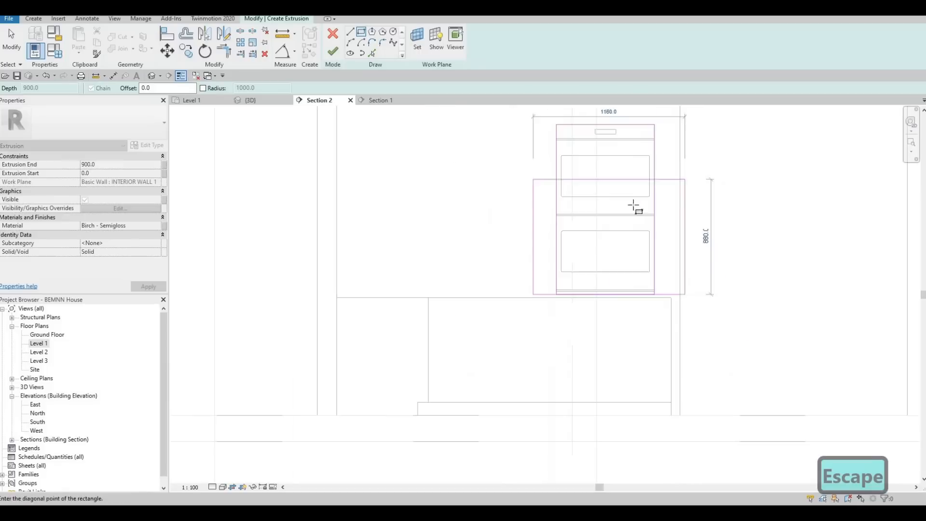
pyautogui.moveTo(662, 184); pyautogui.dragTo(628, 269, button='middle')
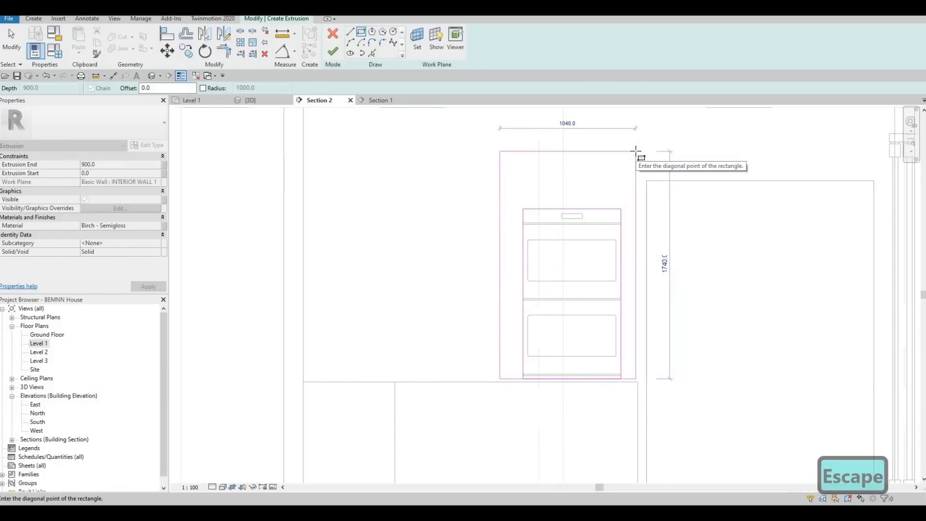
pyautogui.scroll(-1, 635, 151)
pyautogui.click(636, 151)
pyautogui.press('Escape')
pyautogui.press('Escape')
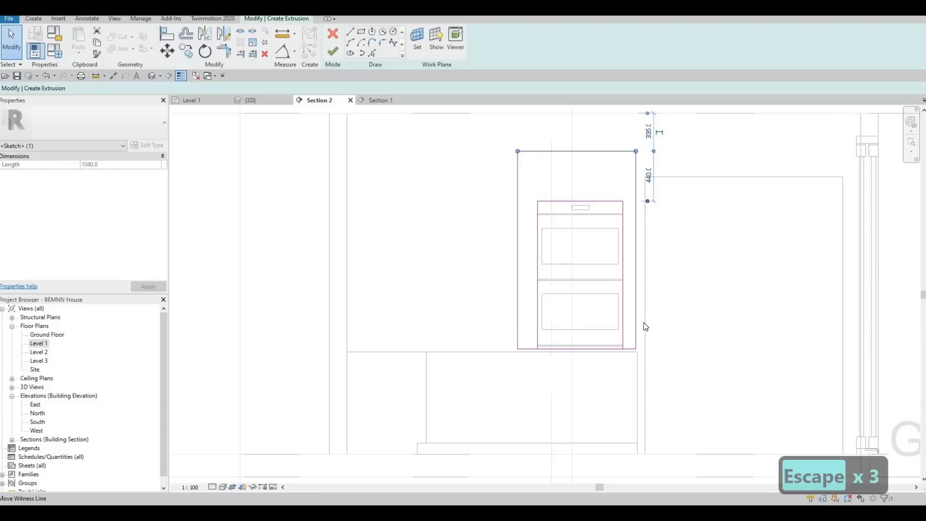
# - Raise the outer rectangle's top edge and set its distance from the level line above to 200 mm
pyautogui.moveTo(645, 327); pyautogui.dragTo(635, 346)
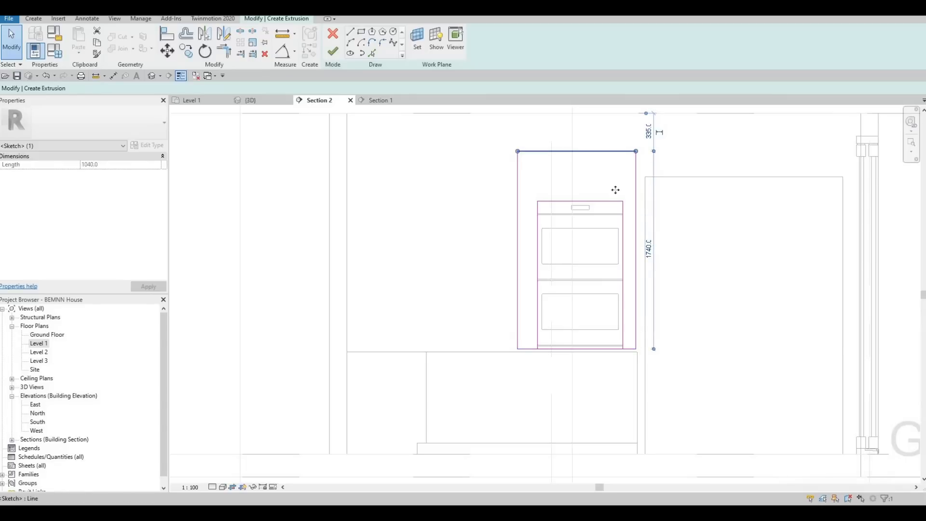
pyautogui.moveTo(636, 151); pyautogui.dragTo(625, 188, button='middle')
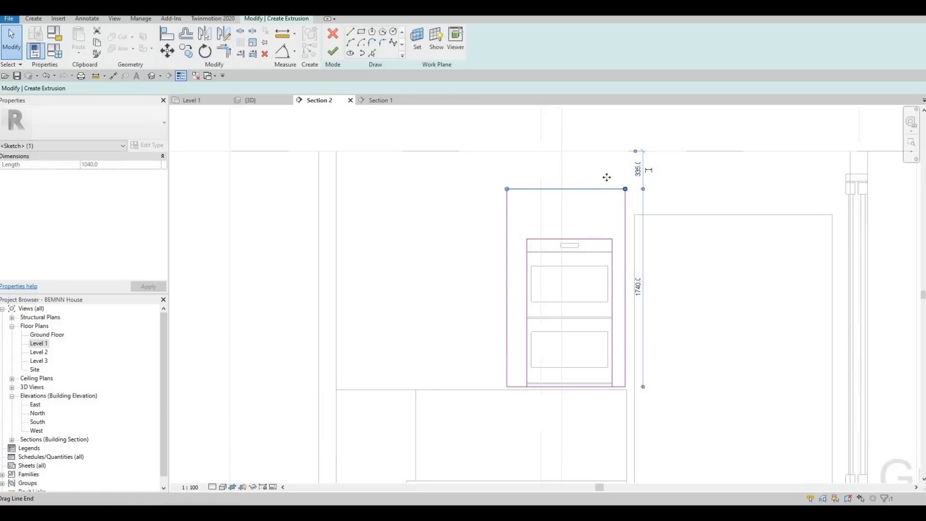
pyautogui.moveTo(607, 188)
pyautogui.mouseDown()
pyautogui.moveTo(606, 176)
pyautogui.moveTo(643, 170)
pyautogui.mouseUp()
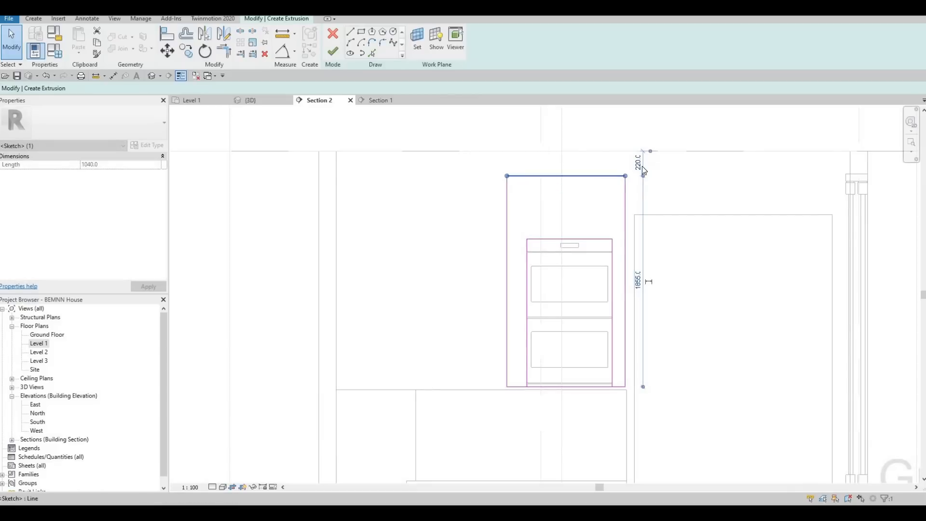
pyautogui.scroll(2, 643, 170)
pyautogui.click(645, 166)
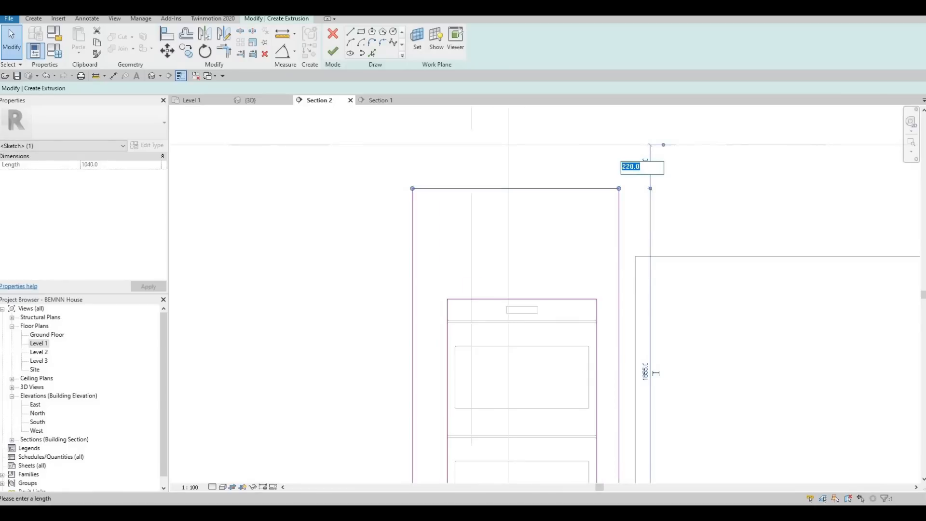
pyautogui.write('200')
pyautogui.press('Return')
pyautogui.press('Escape')
pyautogui.press('Escape')
pyautogui.press('Escape')
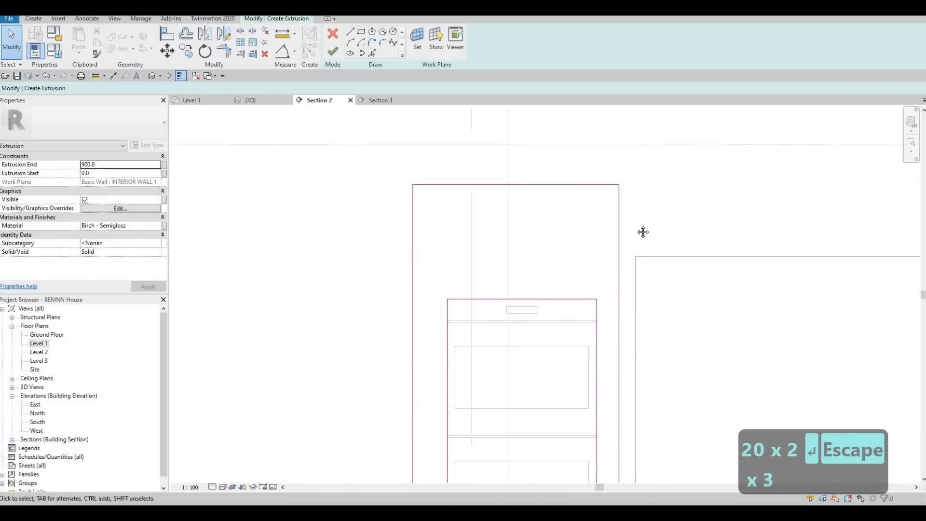
pyautogui.scroll(-2, 643, 232)
pyautogui.press('Escape')
# - Nudge the outer rectangle's left edge slightly toward the oven
pyautogui.moveTo(605, 289); pyautogui.dragTo(629, 237, button='middle')
pyautogui.scroll(1, 651, 227)
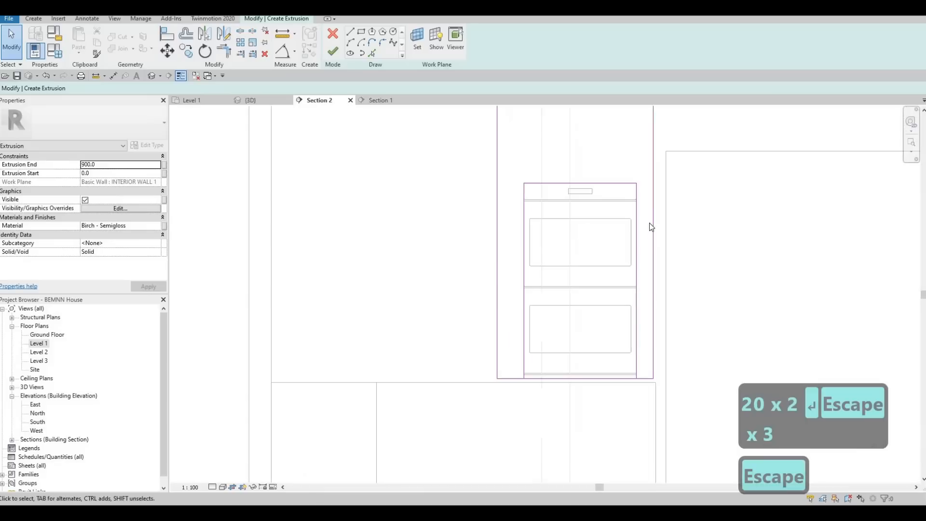
pyautogui.click(497, 247)
pyautogui.press('Right')
# - Set the gap between the outer rectangle's right edge and the oven outline to 110 mm
pyautogui.moveTo(518, 169); pyautogui.dragTo(519, 249, button='middle')
pyautogui.scroll(-1, 519, 249)
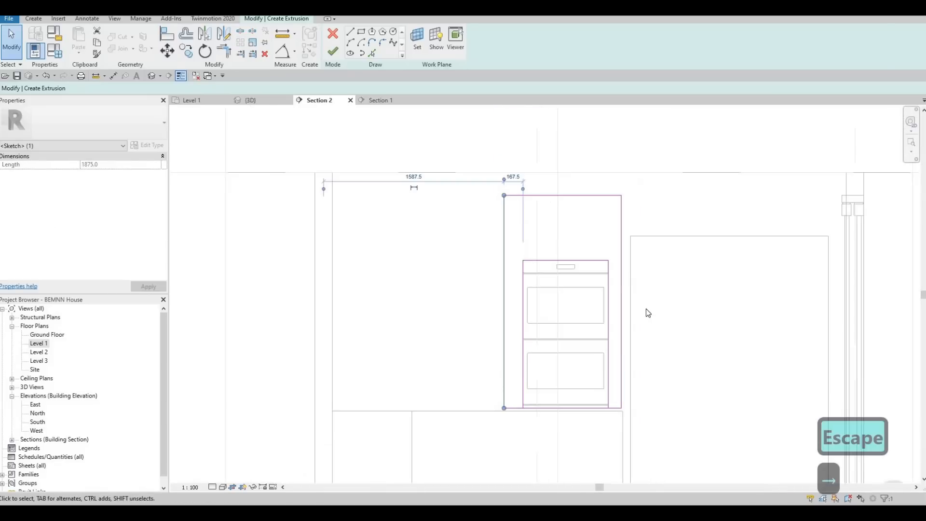
pyautogui.click(622, 407)
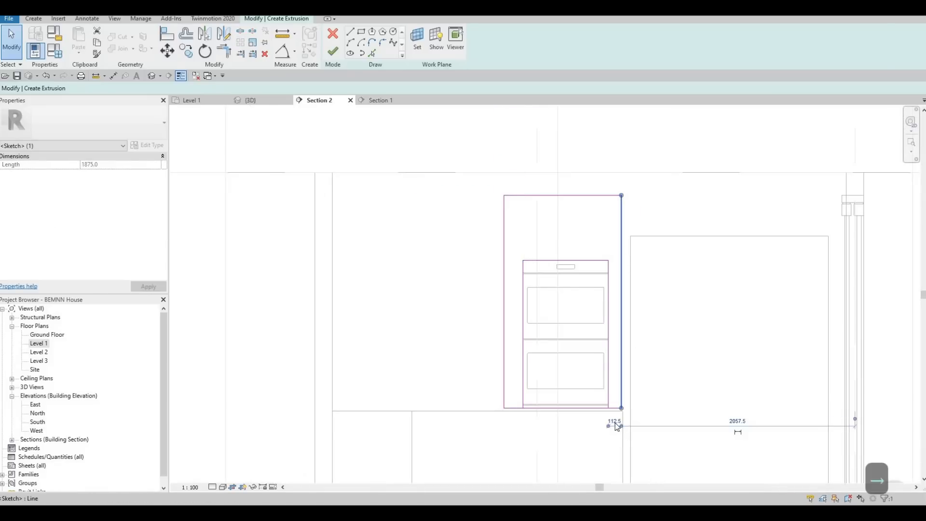
pyautogui.click(614, 422)
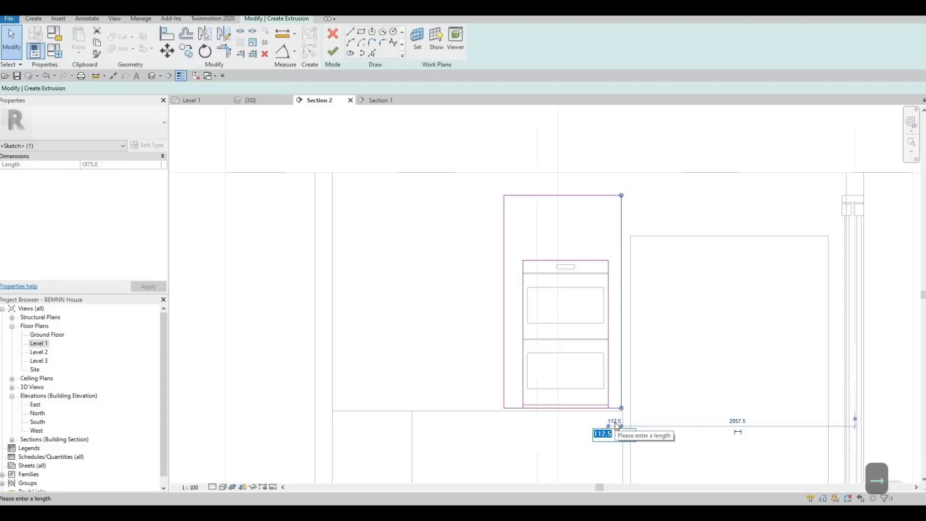
pyautogui.write('110')
pyautogui.press('Return')
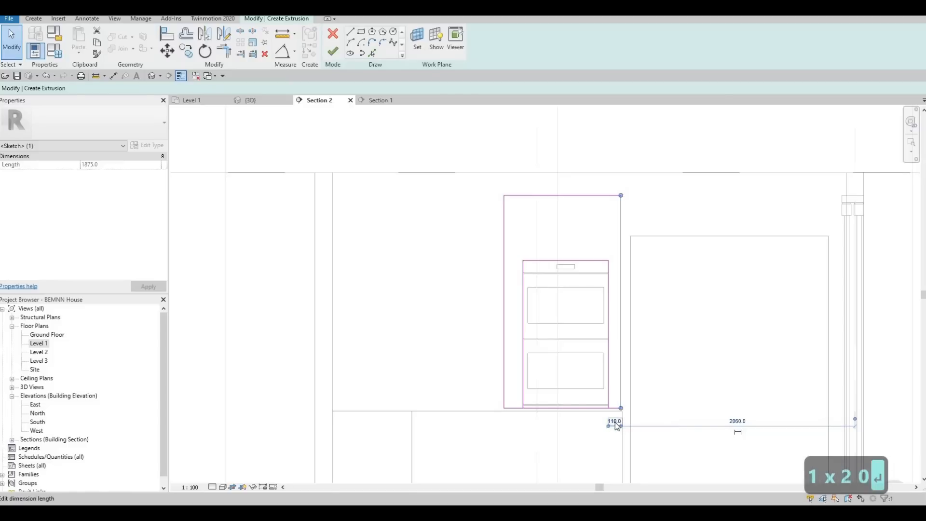
pyautogui.press('Escape')
pyautogui.press('Escape')
# - Set the gap between the outer rectangle's left edge and the oven outline to 110 mm
pyautogui.scroll(1, 492, 340)
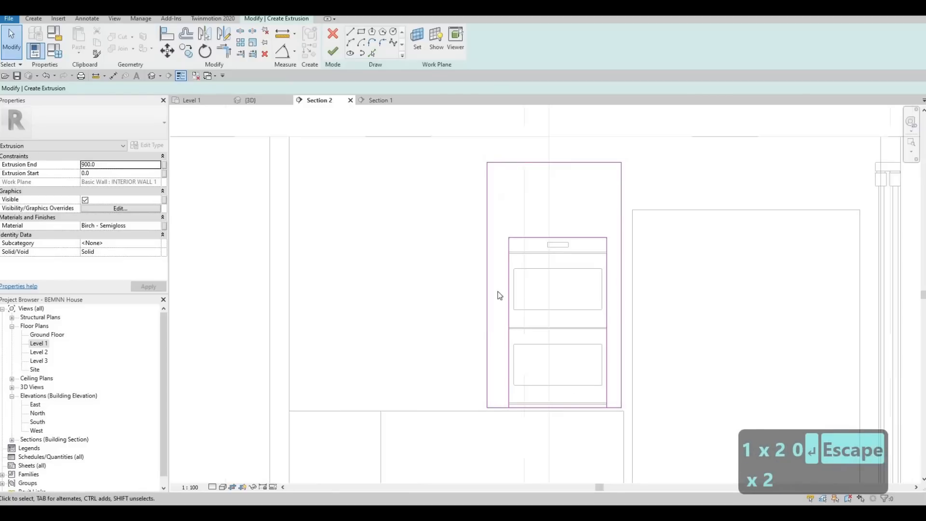
pyautogui.click(489, 333)
pyautogui.click(496, 138)
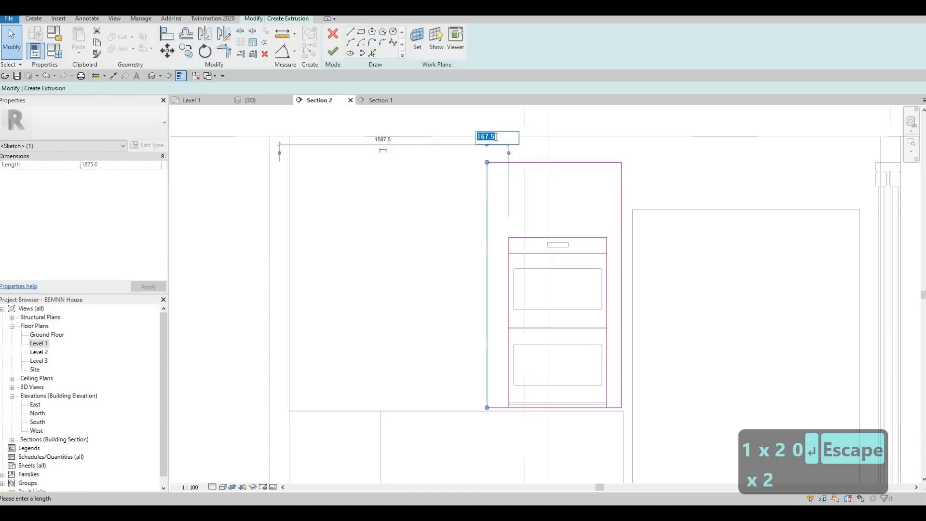
pyautogui.write('110')
pyautogui.press('Return')
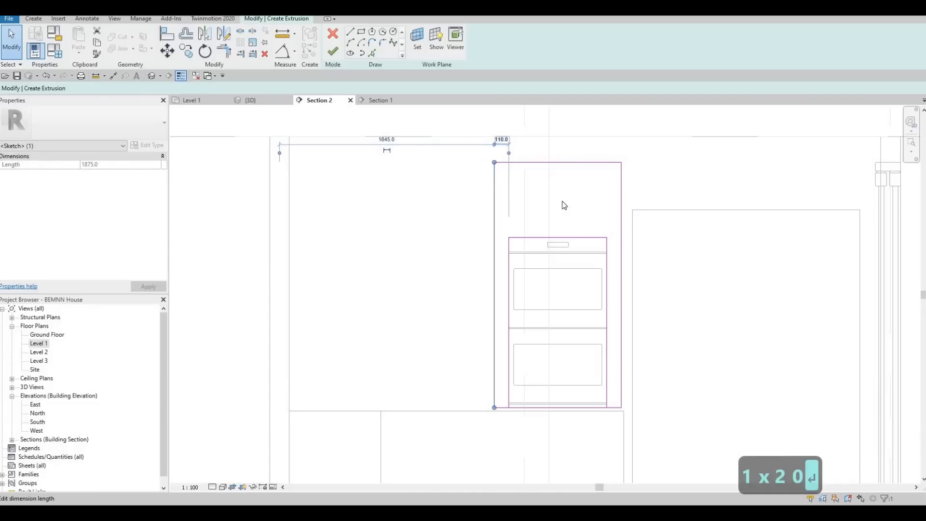
pyautogui.press('Escape')
pyautogui.press('Escape')
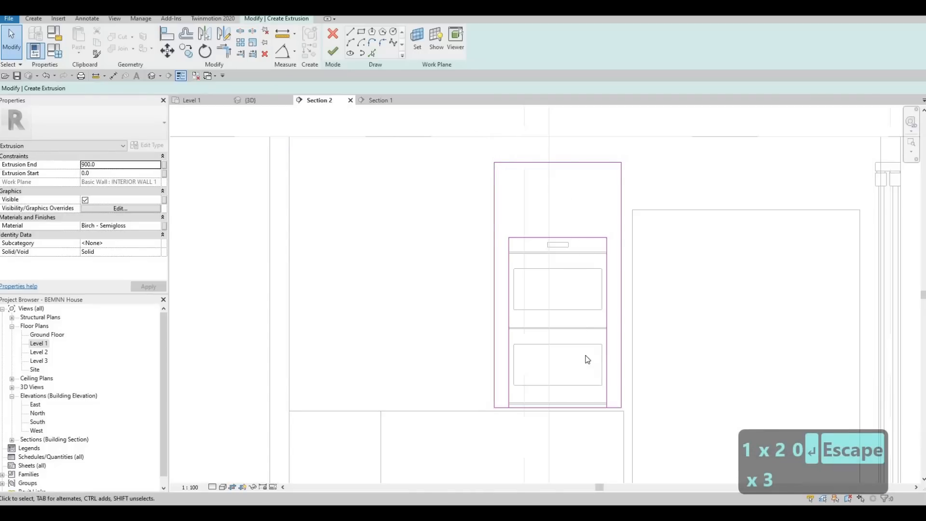
pyautogui.scroll(3, 569, 387)
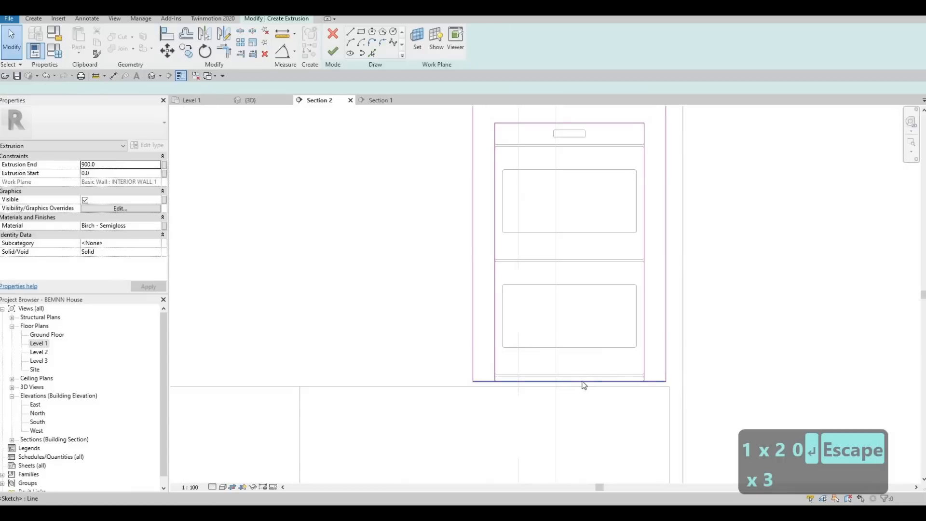
# - Delete the outer rectangle's bottom edge and trim its left edge to a corner with the oven outline's bottom line
pyautogui.click(584, 382)
pyautogui.press('Delete')
pyautogui.press('Escape')
pyautogui.press('Escape')
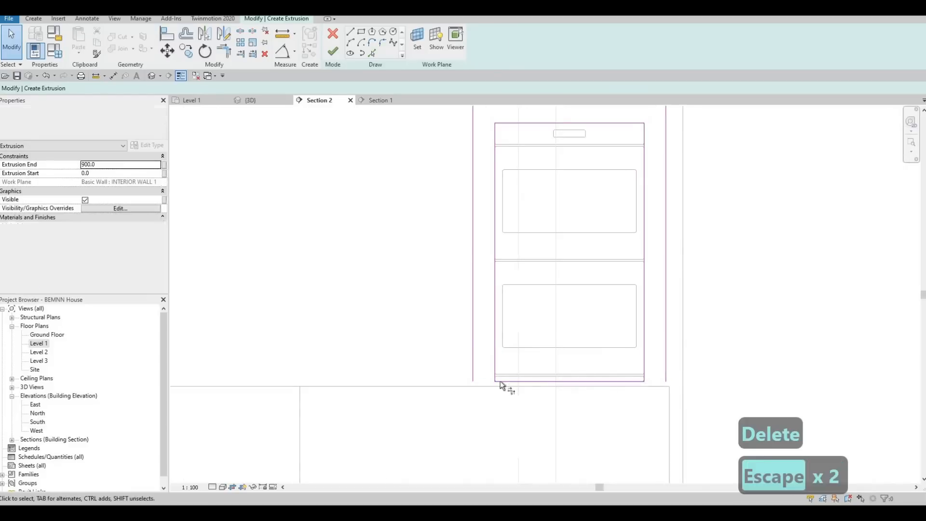
pyautogui.press('t')
pyautogui.press('r')
pyautogui.click(472, 334)
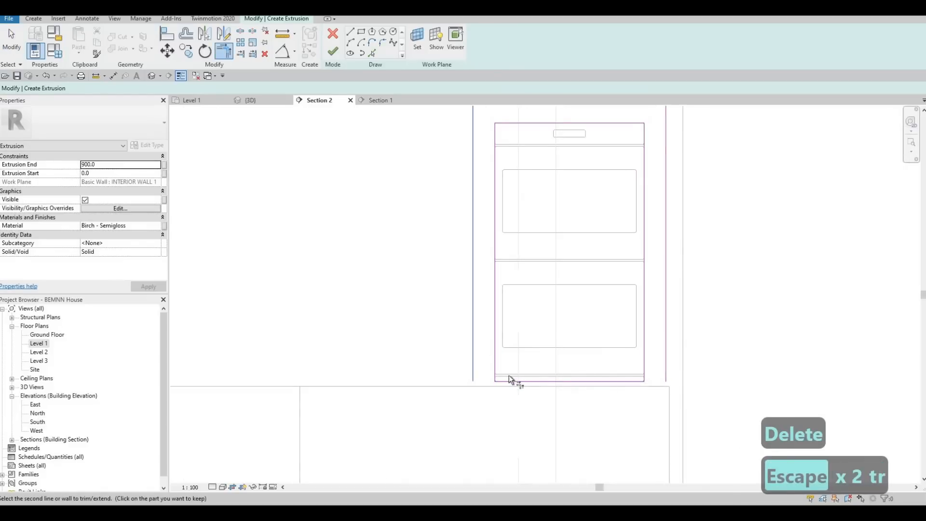
pyautogui.click(511, 379)
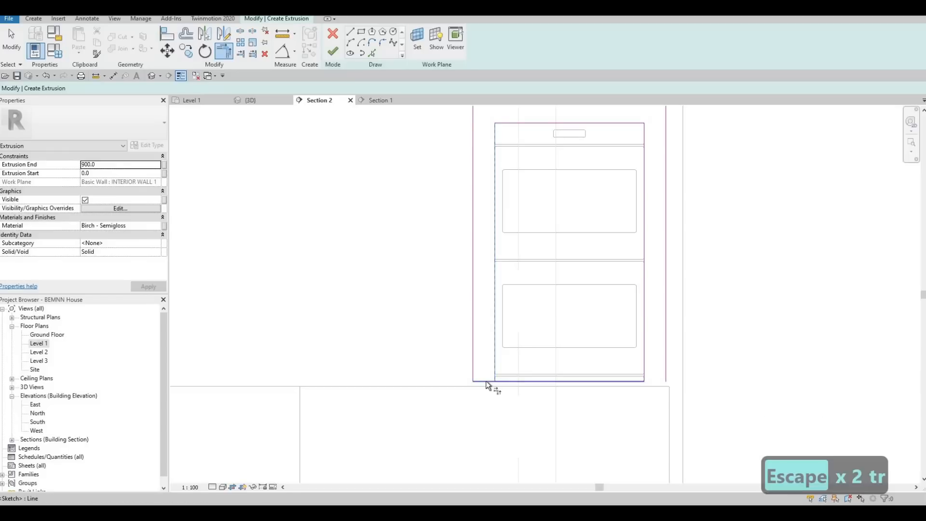
pyautogui.press('Escape')
pyautogui.press('Escape')
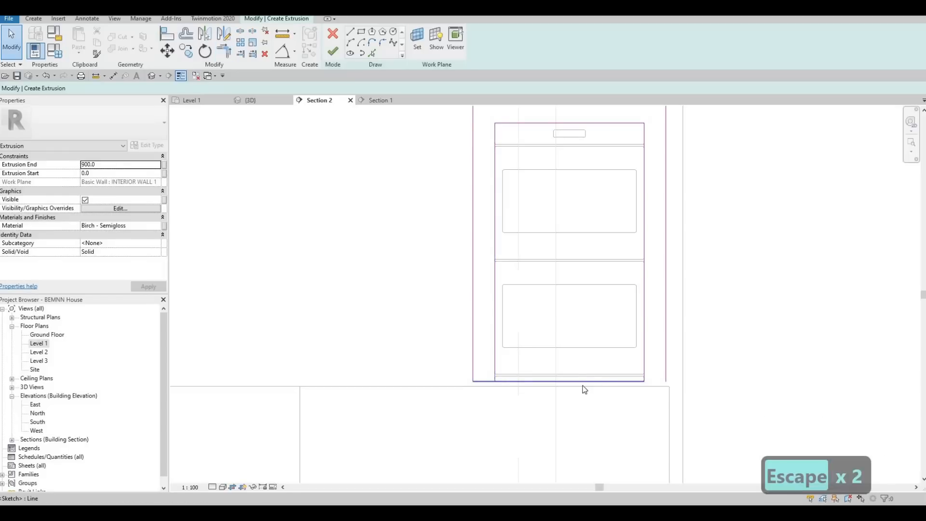
# - Split the line beneath the oven, trim both parts to close the surround's side legs, and finish the in-place model
pyautogui.press('s')
pyautogui.press('l')
pyautogui.press('Escape')
pyautogui.press('Escape')
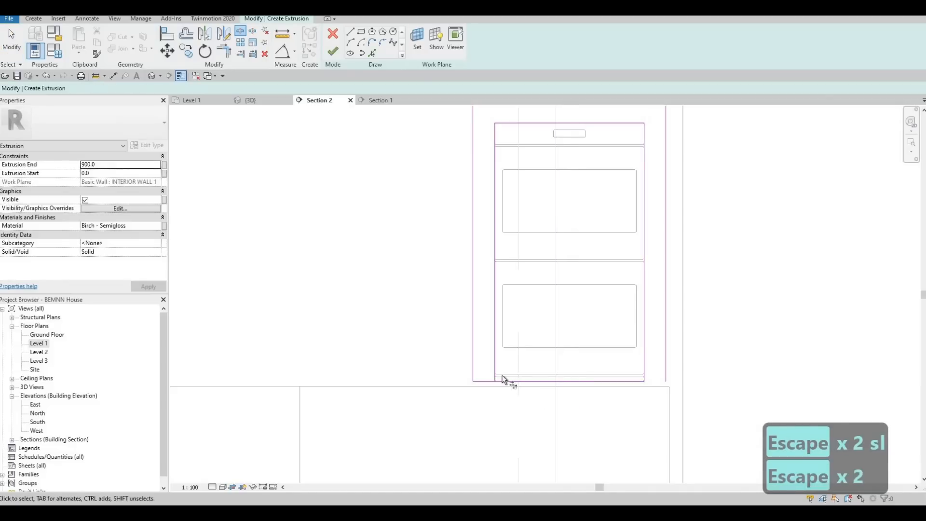
pyautogui.press('t')
pyautogui.press('r')
pyautogui.click(486, 379)
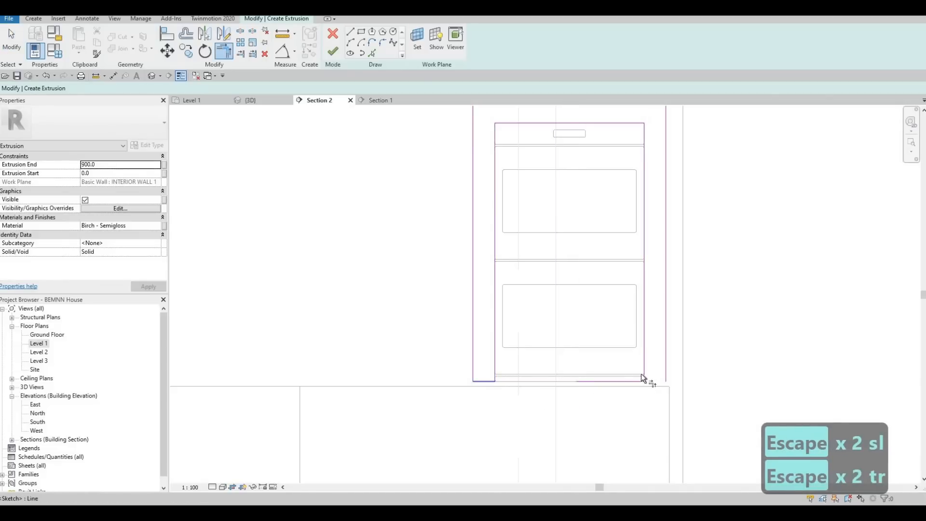
pyautogui.click(628, 381)
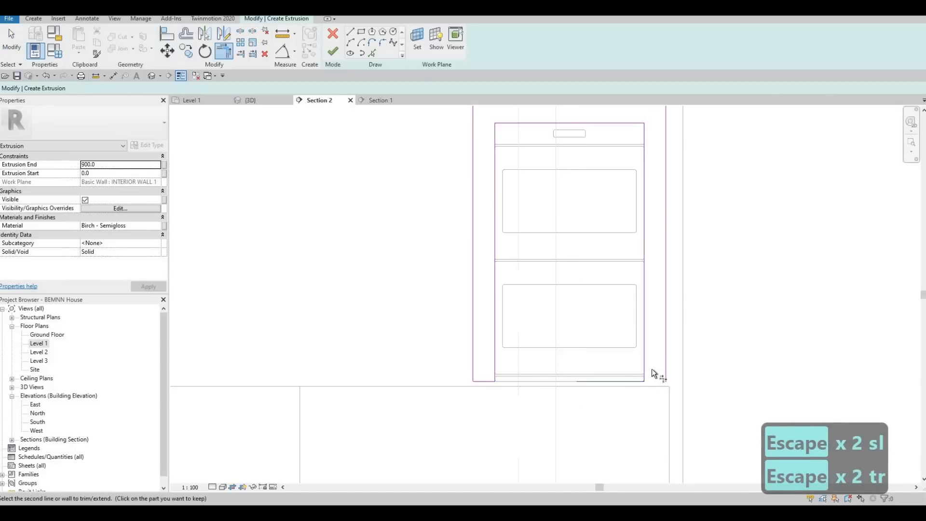
pyautogui.click(651, 379)
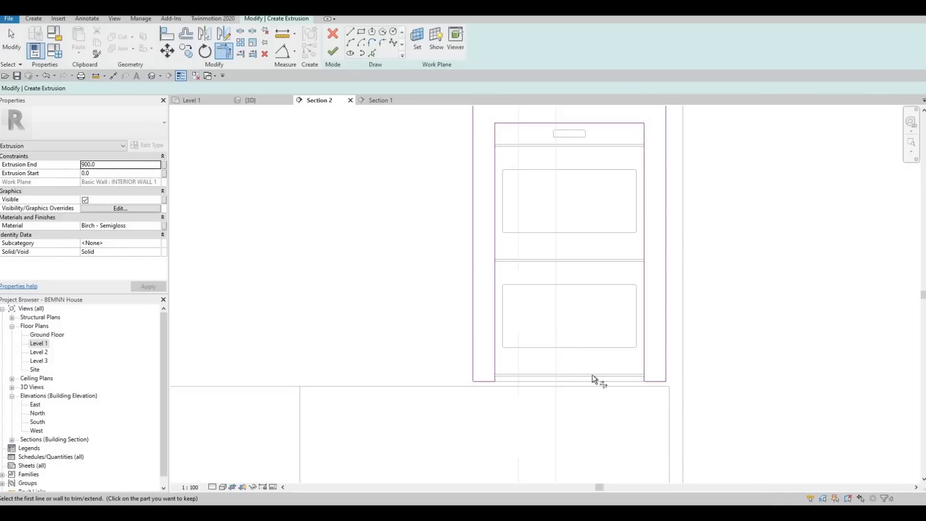
pyautogui.scroll(-3, 507, 403)
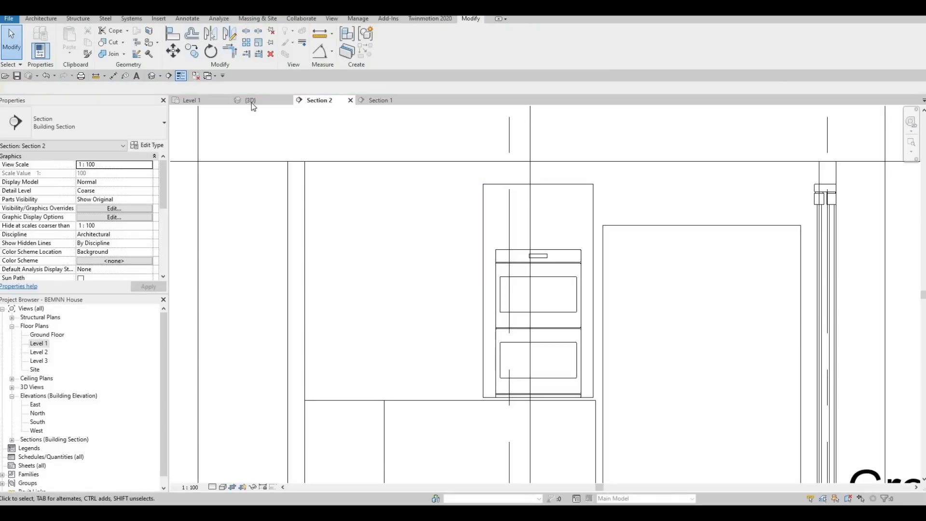
# - In the Level 1 plan, pull the oven surround's front face back flush with the counter's front edge
pyautogui.click(251, 100)
pyautogui.keyDown('shift'); pyautogui.moveTo(311, 372); pyautogui.dragTo(352, 396, button='middle'); pyautogui.keyUp('shift')
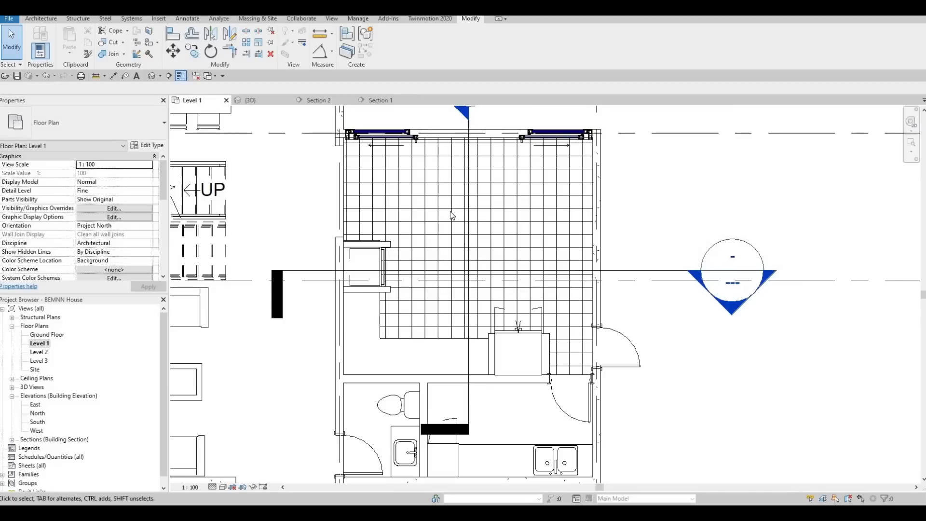
pyautogui.moveTo(383, 261); pyautogui.dragTo(451, 240, button='middle')
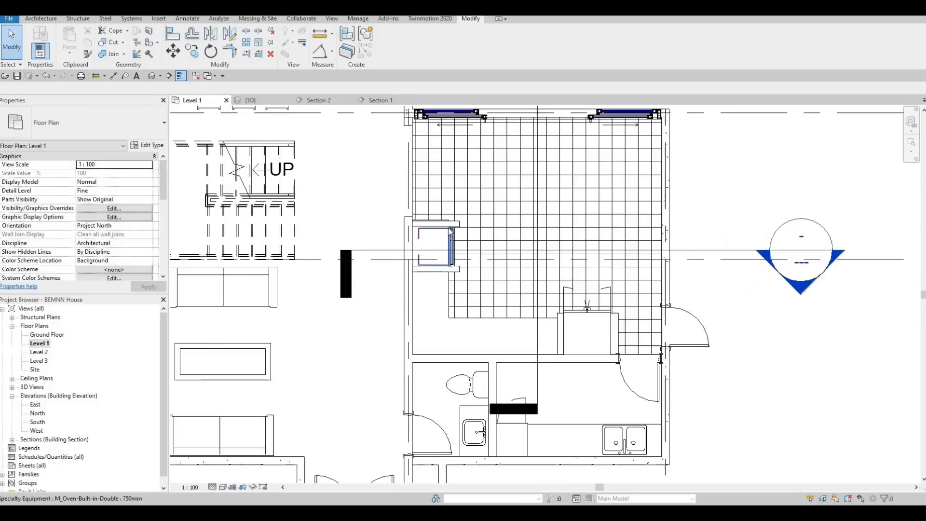
pyautogui.scroll(3, 449, 231)
pyautogui.click(483, 273)
pyautogui.scroll(2, 471, 289)
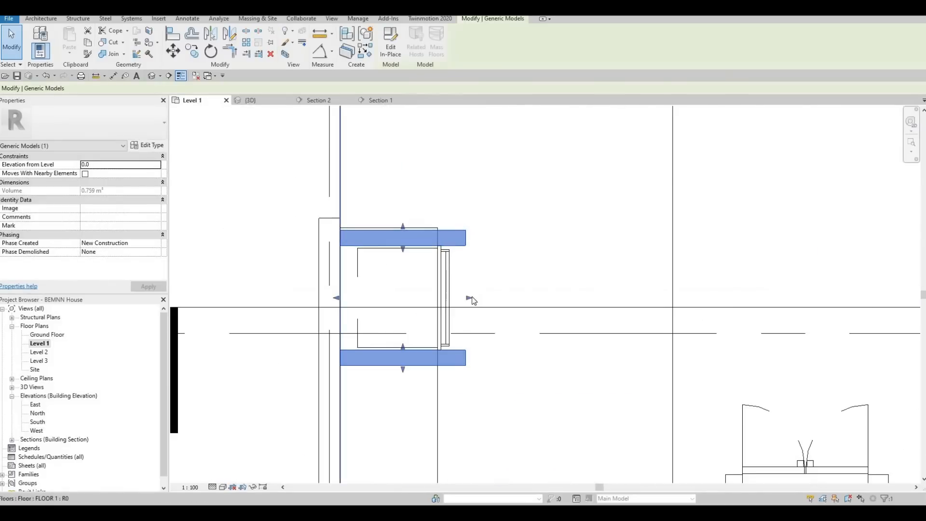
pyautogui.moveTo(430, 297); pyautogui.dragTo(438, 311)
pyautogui.moveTo(460, 344); pyautogui.dragTo(459, 350)
pyautogui.press('Escape')
pyautogui.press('Escape')
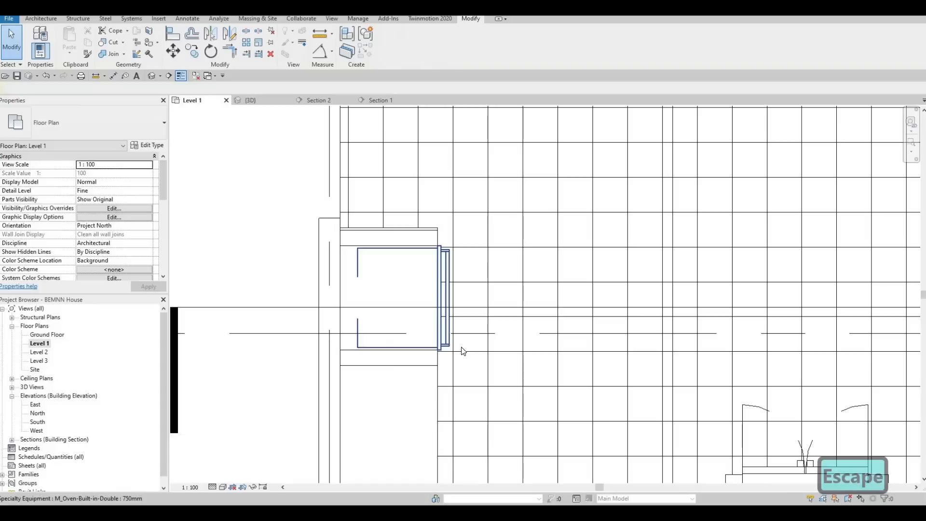
# - Examine how the oven surround meets the oven and the counter, in close-up plan and from several 3D angles
pyautogui.scroll(8, 447, 245)
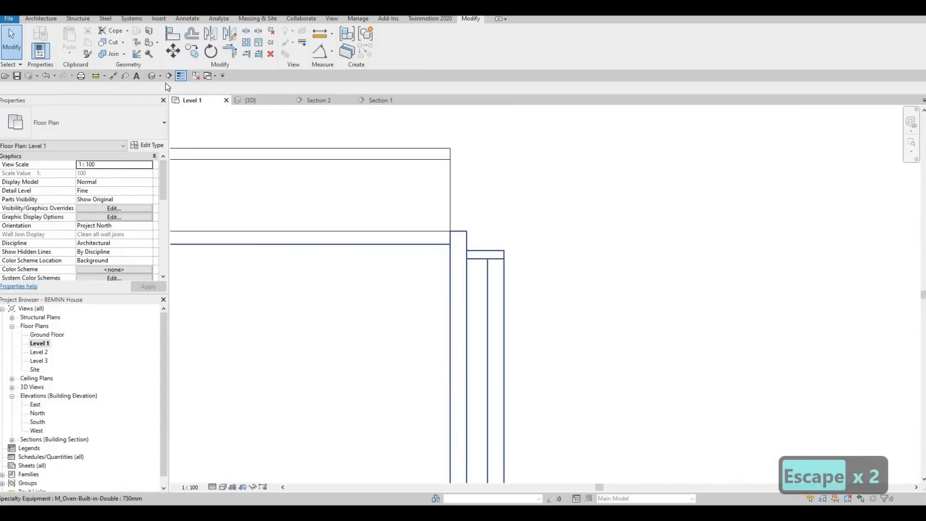
pyautogui.scroll(-2, 356, 236)
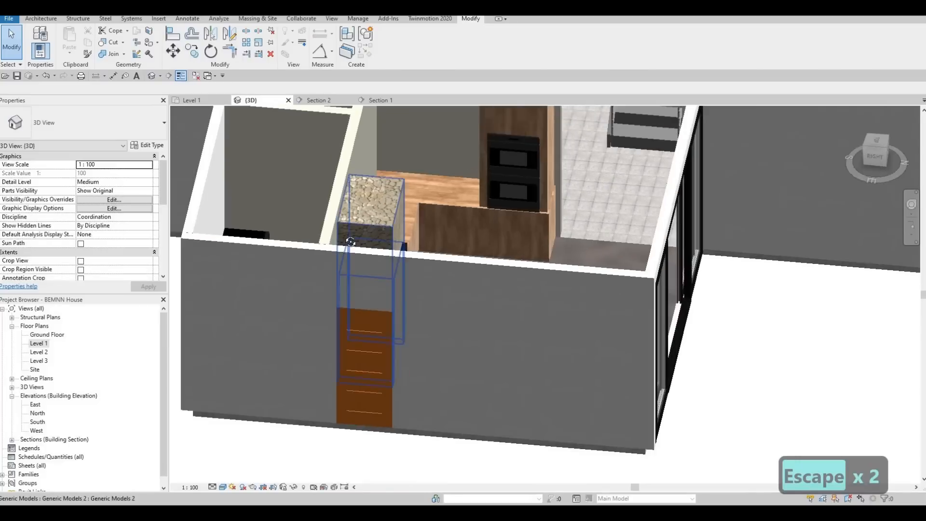
pyautogui.keyDown('shift'); pyautogui.moveTo(328, 246); pyautogui.dragTo(603, 230, button='middle'); pyautogui.keyUp('shift')
pyautogui.scroll(5, 640, 256)
pyautogui.scroll(1, 637, 268)
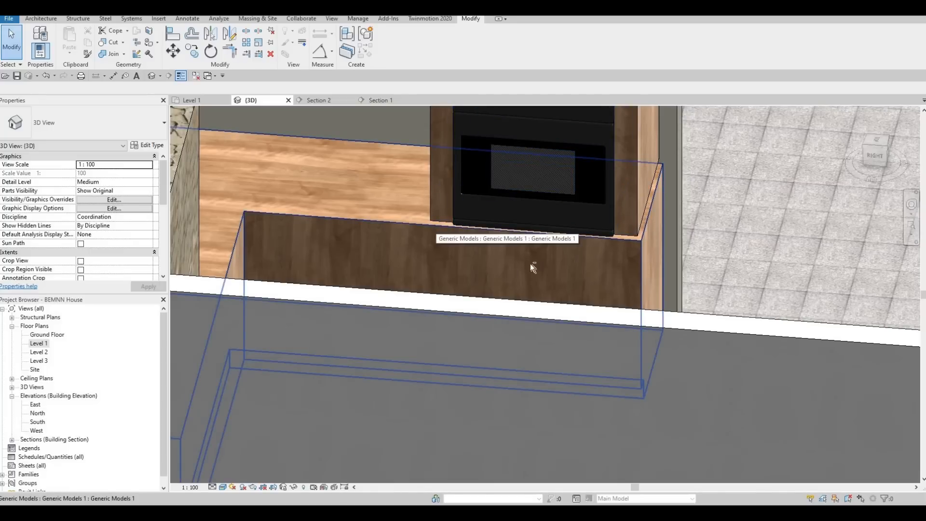
pyautogui.scroll(-5, 531, 264)
pyautogui.keyDown('shift'); pyautogui.moveTo(440, 288); pyautogui.dragTo(499, 201, button='middle'); pyautogui.keyUp('shift')
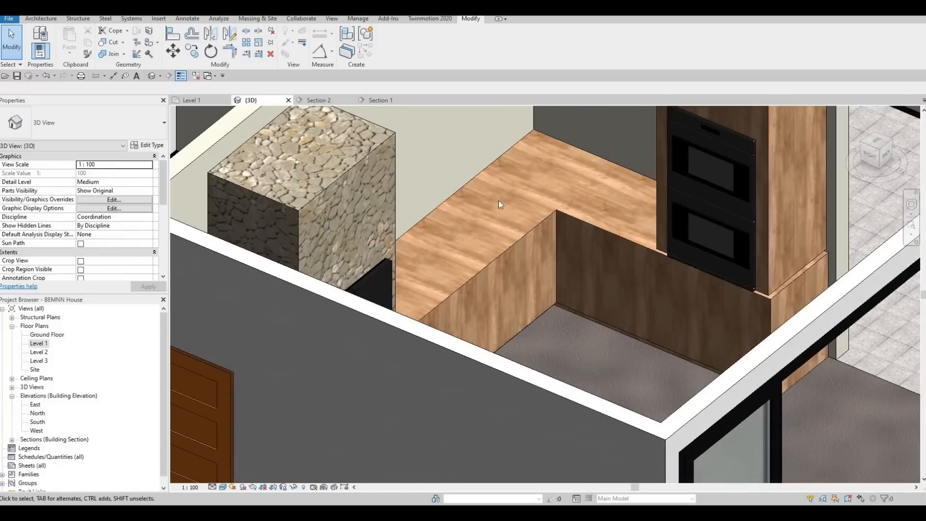
pyautogui.scroll(-3, 462, 229)
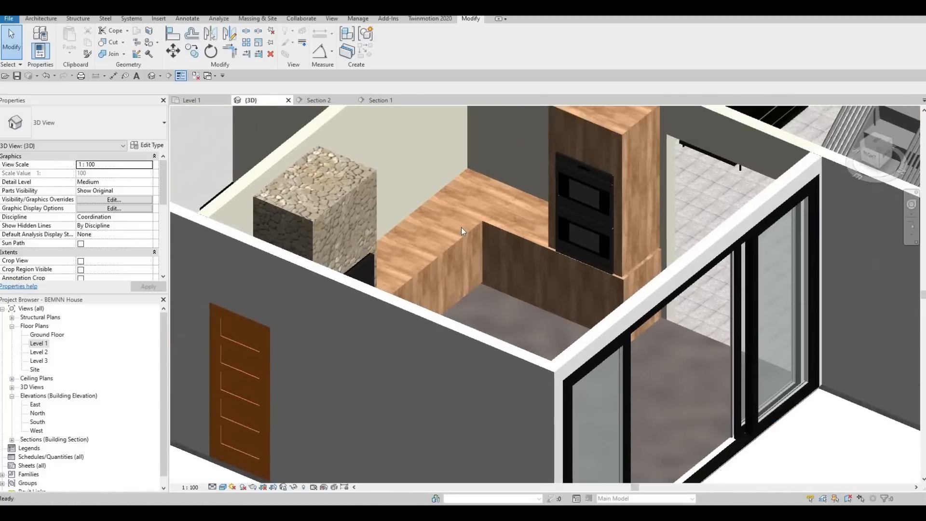
pyautogui.scroll(2, 461, 229)
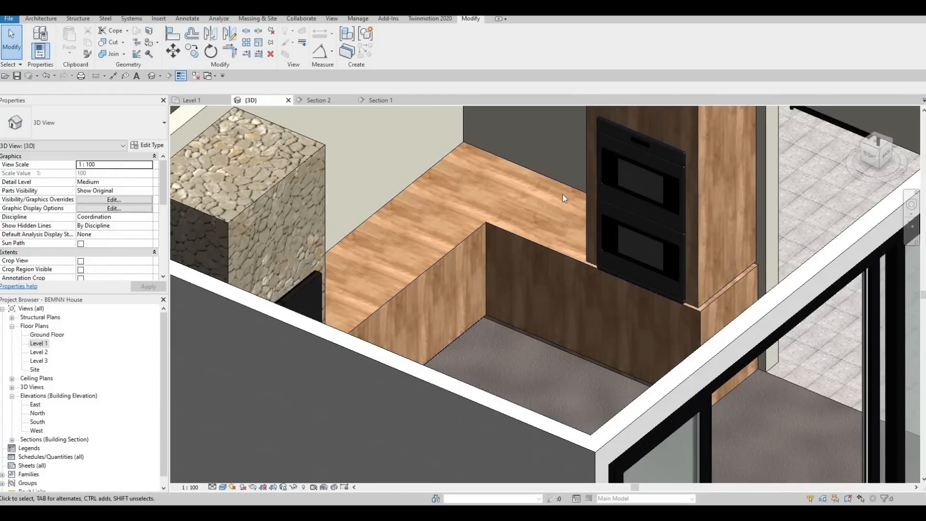
pyautogui.scroll(-3, 610, 217)
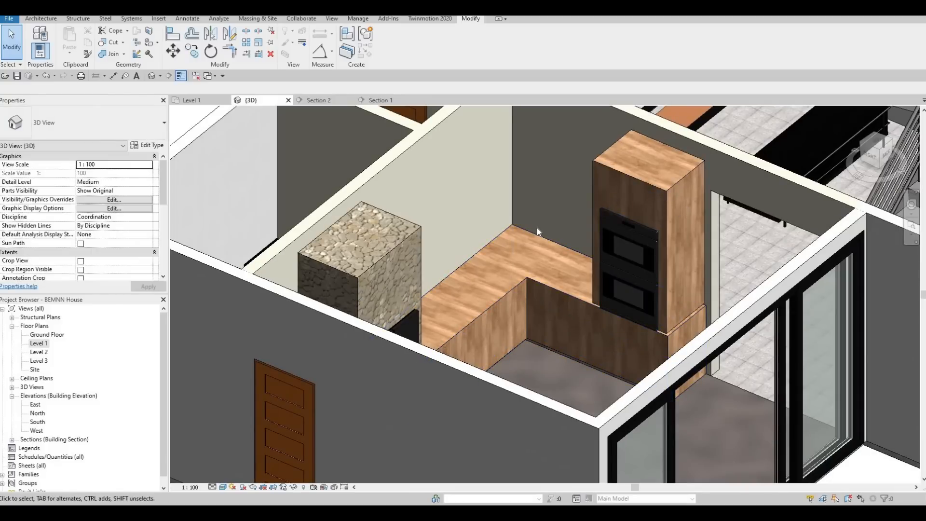
pyautogui.scroll(-2, 537, 228)
pyautogui.moveTo(543, 252); pyautogui.dragTo(541, 258, button='middle')
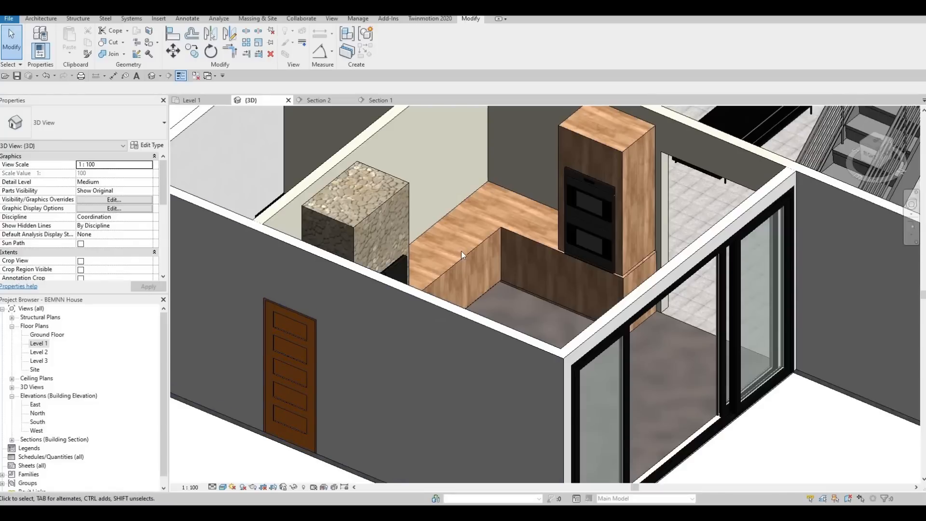
# - Open the birch counter for in-place editing and show its full outline in the Level 1 plan
pyautogui.click(381, 258)
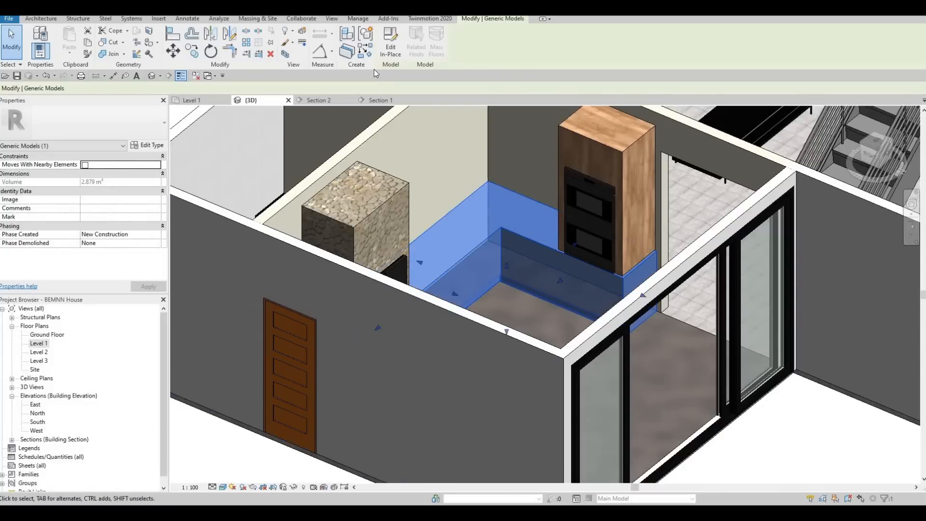
pyautogui.click(390, 47)
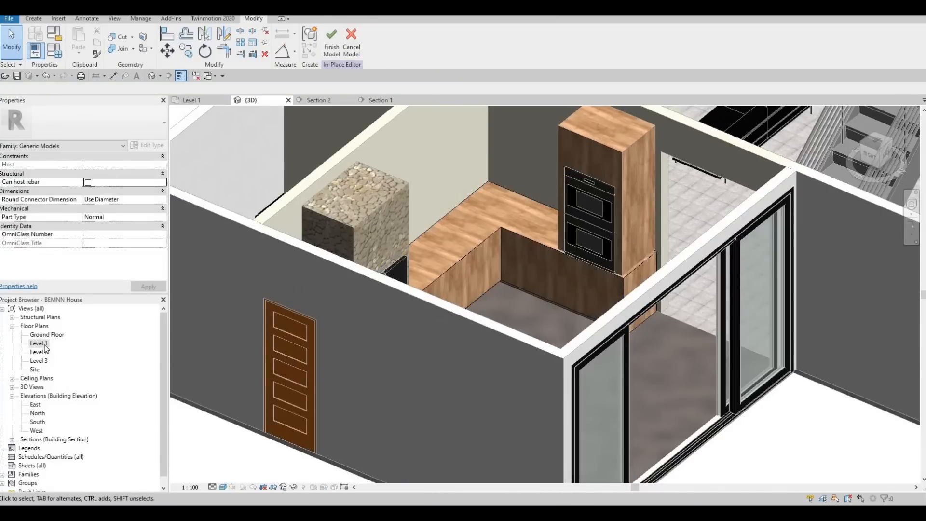
pyautogui.doubleClick(39, 343)
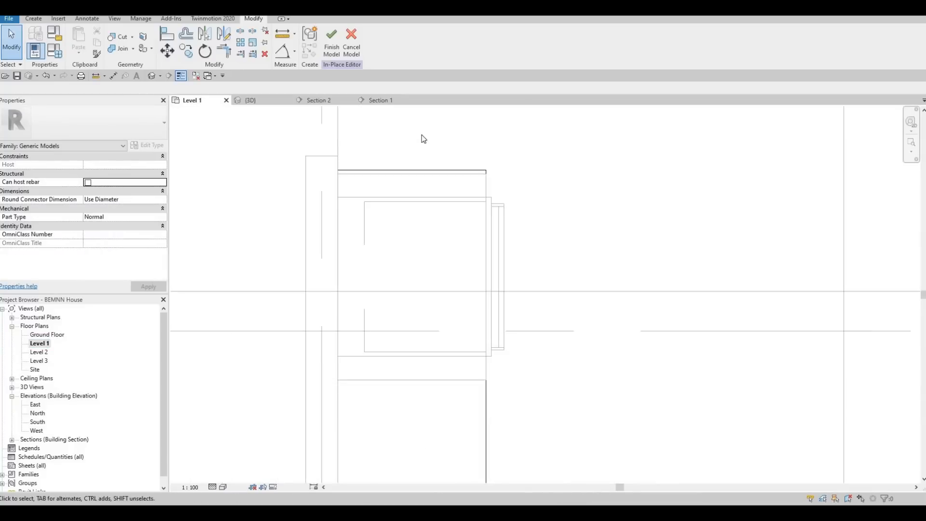
pyautogui.scroll(-5, 357, 244)
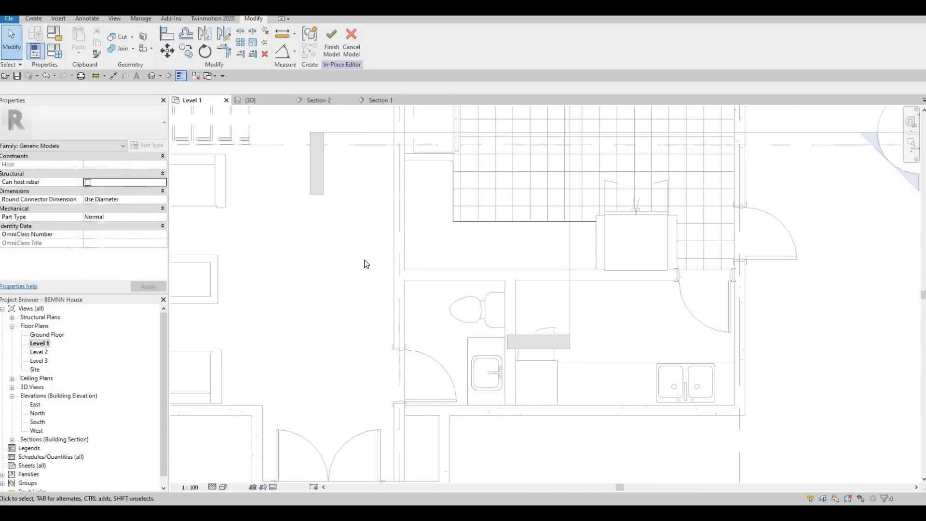
pyautogui.moveTo(329, 323); pyautogui.dragTo(325, 369, button='middle')
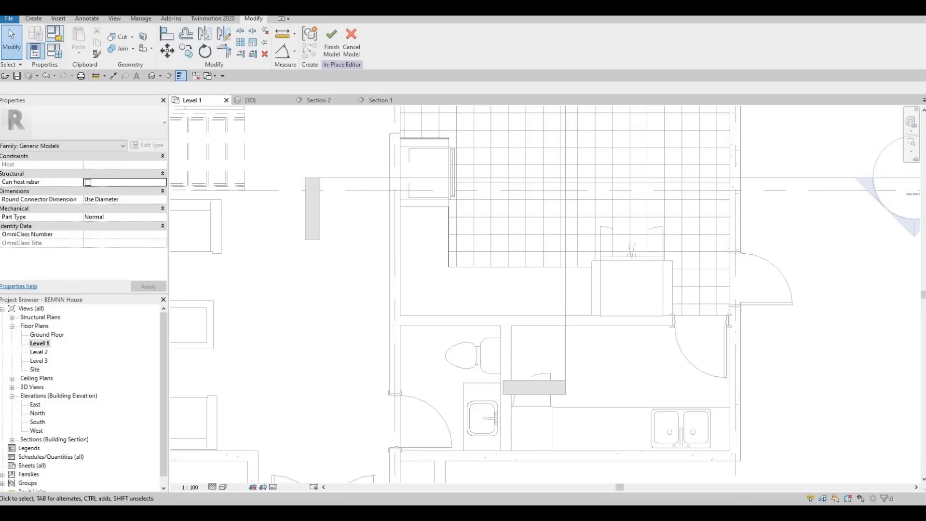
# - Start a new extrusion in the counter model with its start at 900 and its end at 925
pyautogui.click(33, 19)
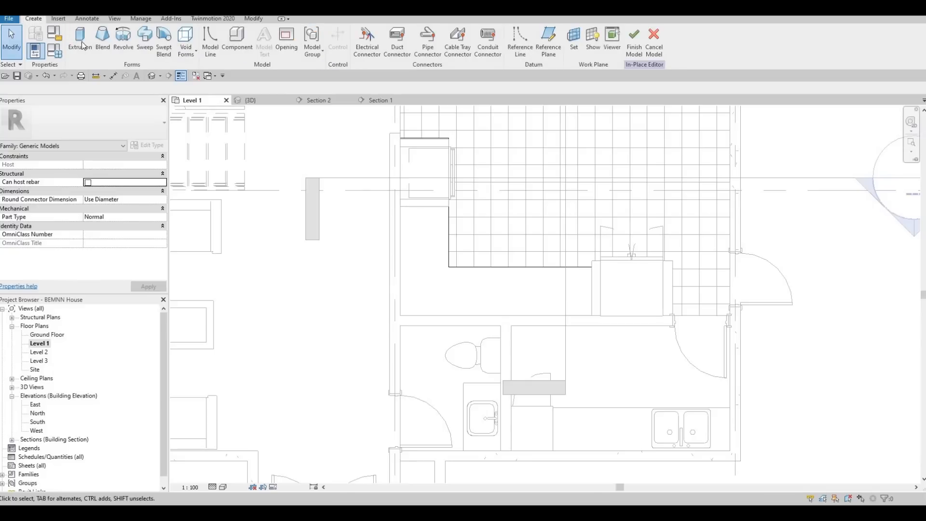
pyautogui.click(77, 48)
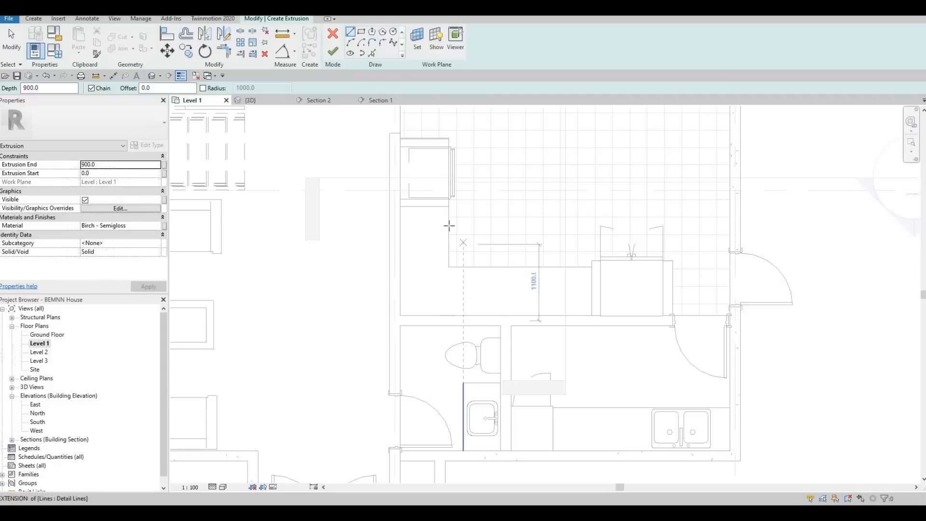
pyautogui.click(116, 173)
pyautogui.write('900')
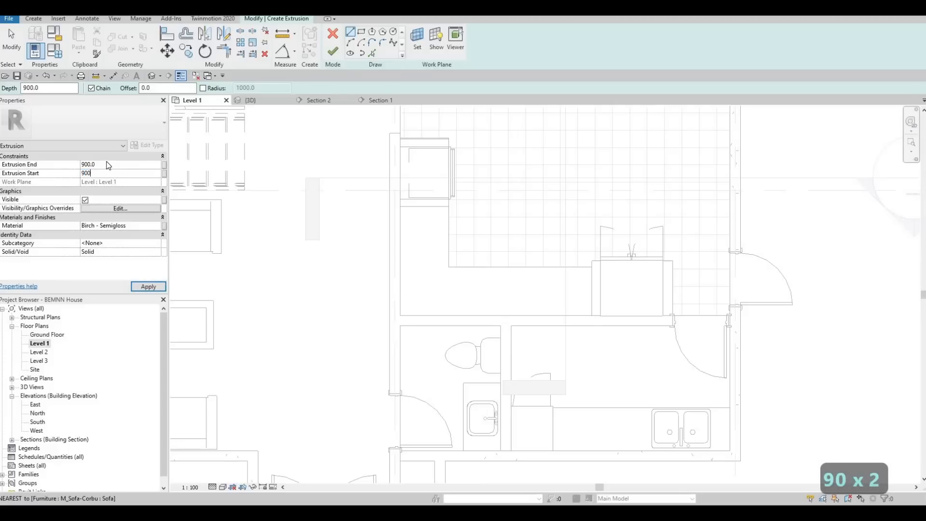
pyautogui.write('925')
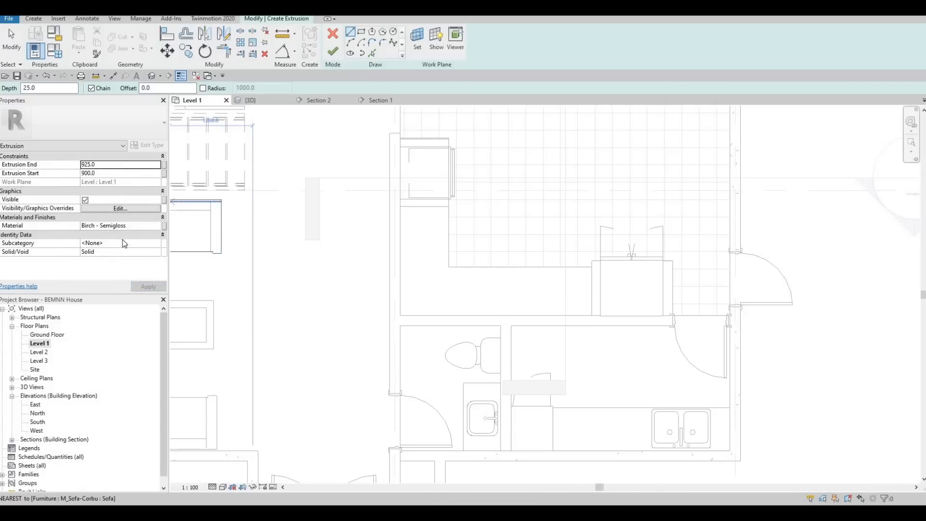
# - Add Marble from the AEC stone materials to the project and apply it as the new extrusion's material
pyautogui.click(157, 226)
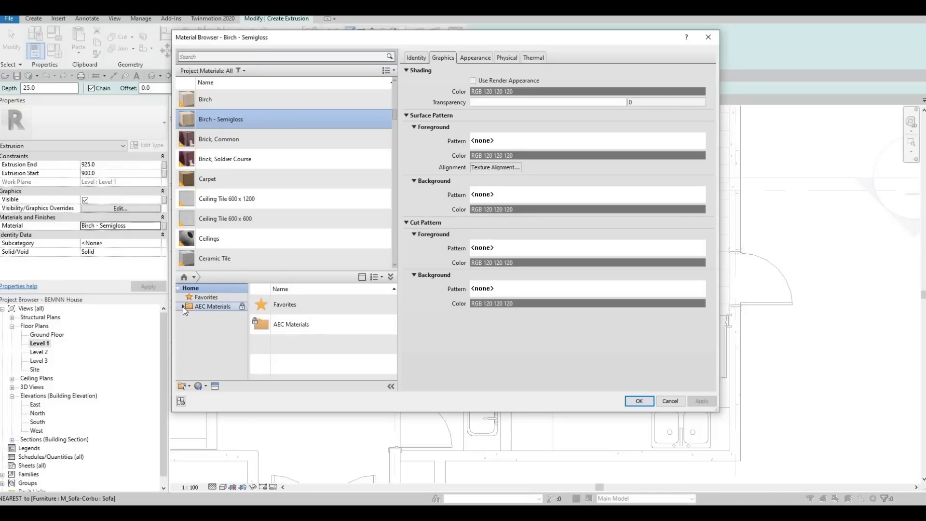
pyautogui.click(183, 307)
pyautogui.scroll(-4, 202, 363)
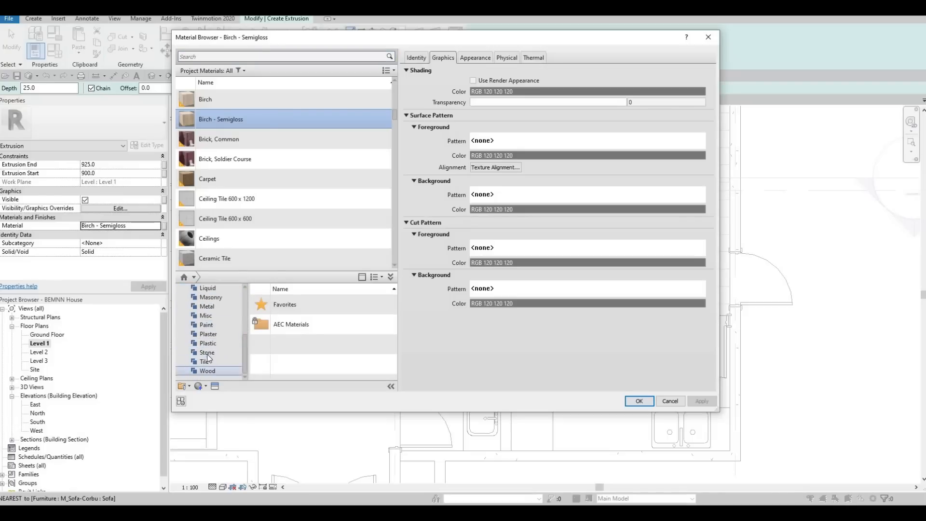
pyautogui.click(207, 352)
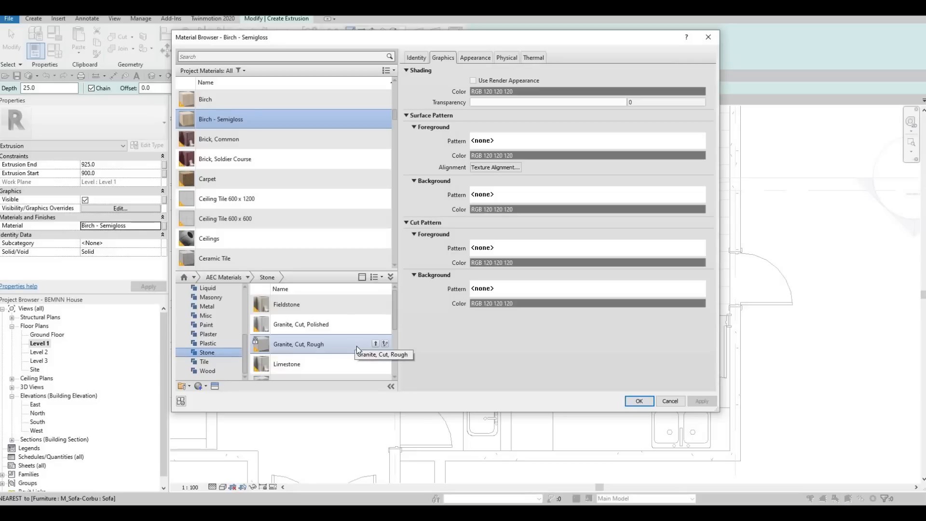
pyautogui.scroll(-1, 357, 346)
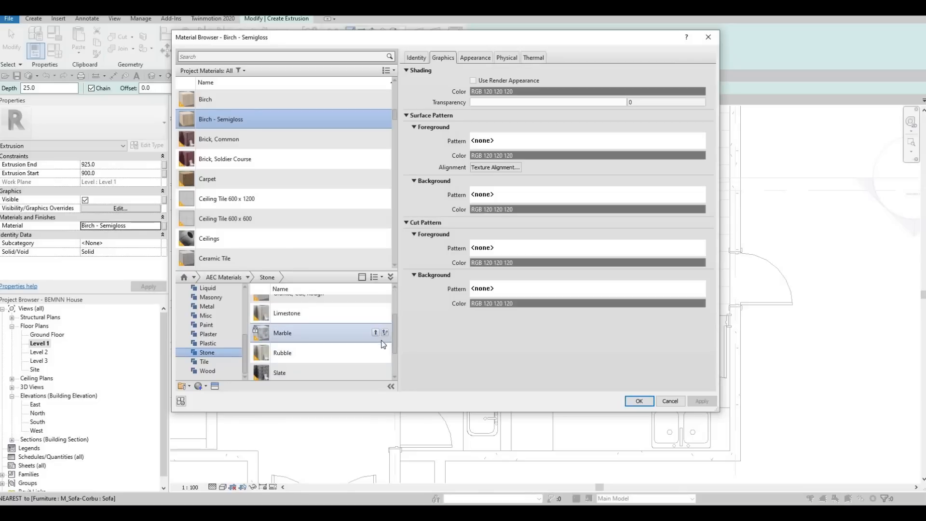
pyautogui.click(377, 333)
pyautogui.click(702, 401)
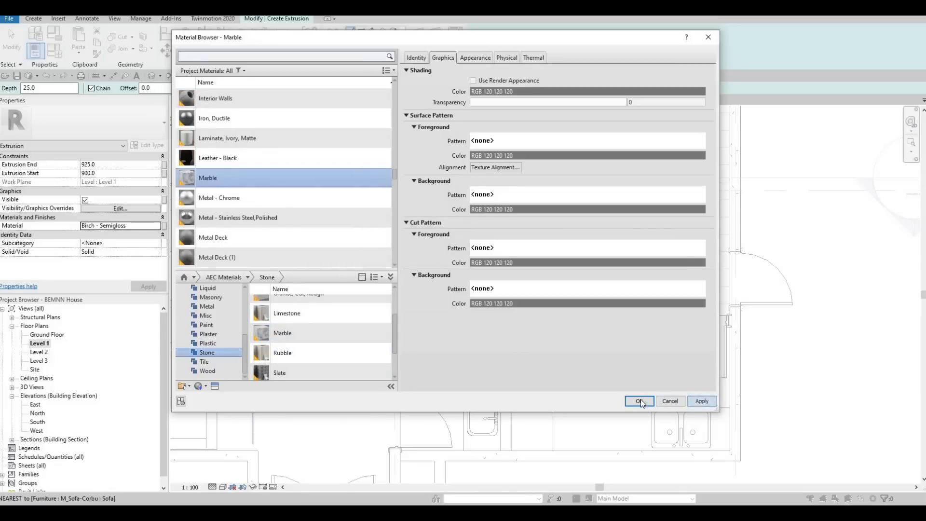
# - Confirm Marble as the material and pick the L-shaped counter's outer edges as the new extrusion's closed profile
pyautogui.click(639, 401)
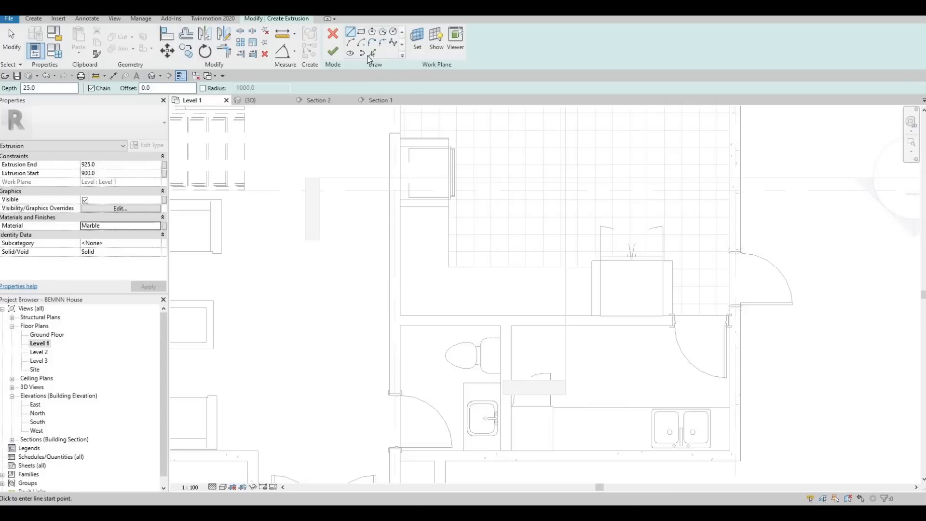
pyautogui.click(372, 53)
pyautogui.click(449, 225)
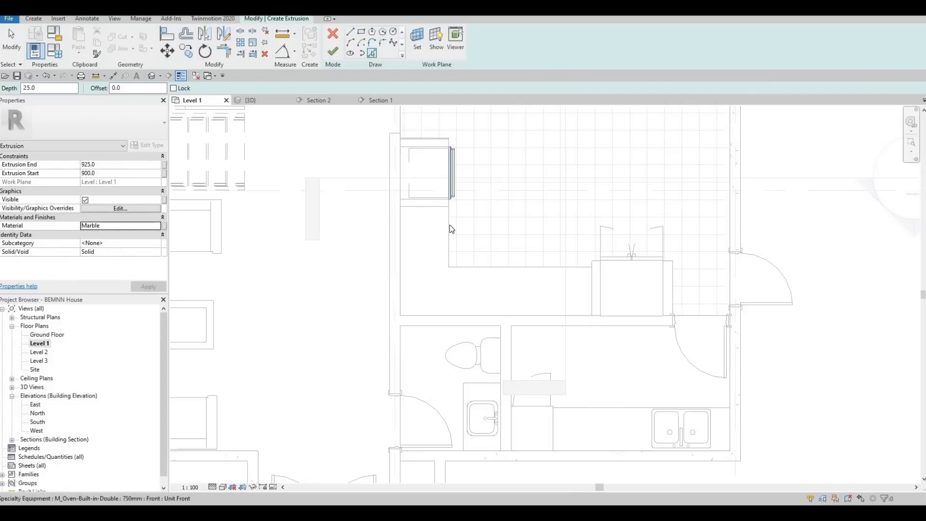
pyautogui.click(477, 267)
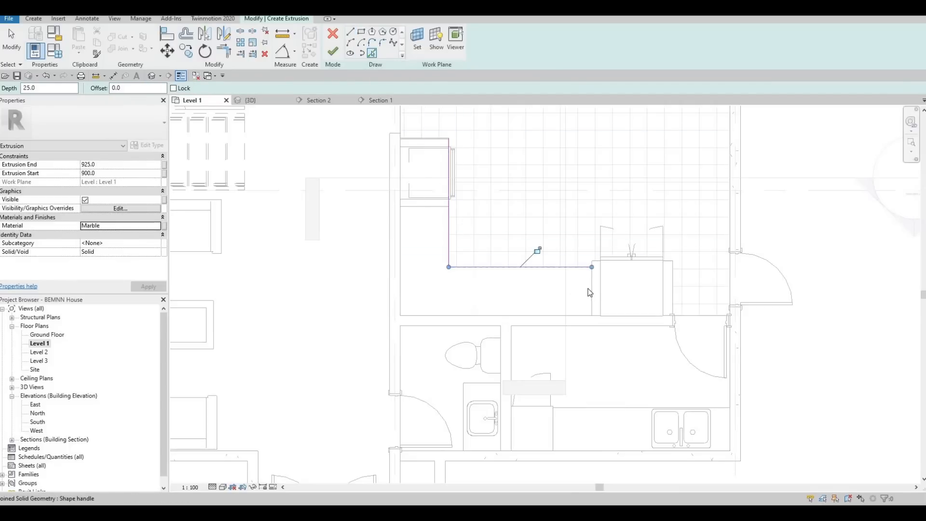
pyautogui.click(592, 290)
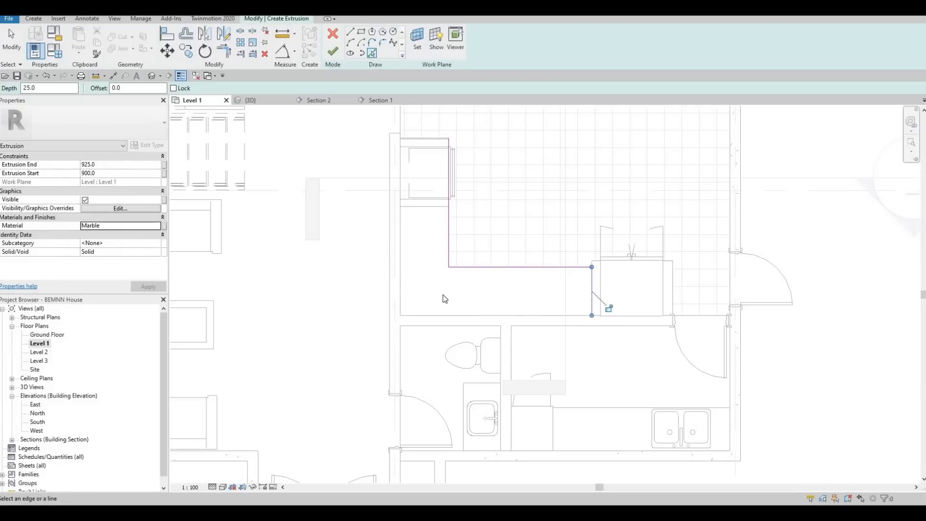
pyautogui.click(447, 316)
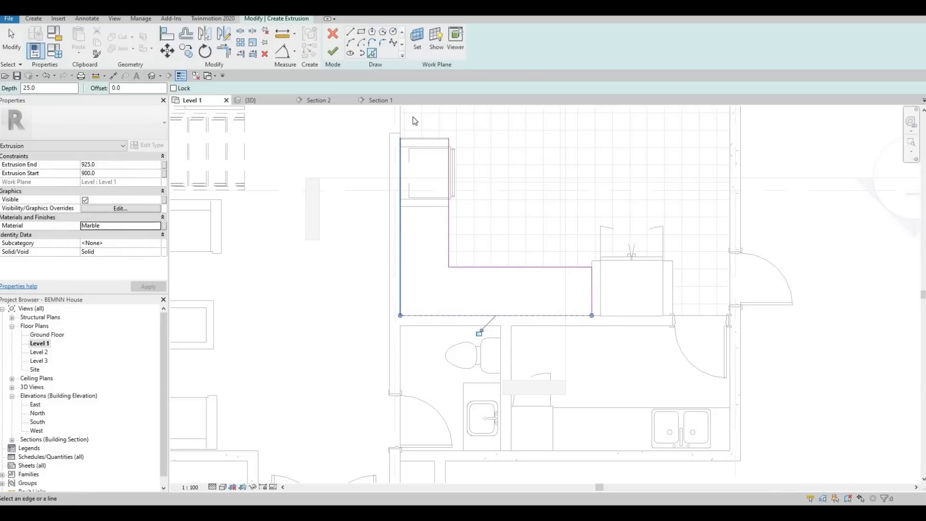
pyautogui.click(401, 145)
pyautogui.scroll(2, 414, 118)
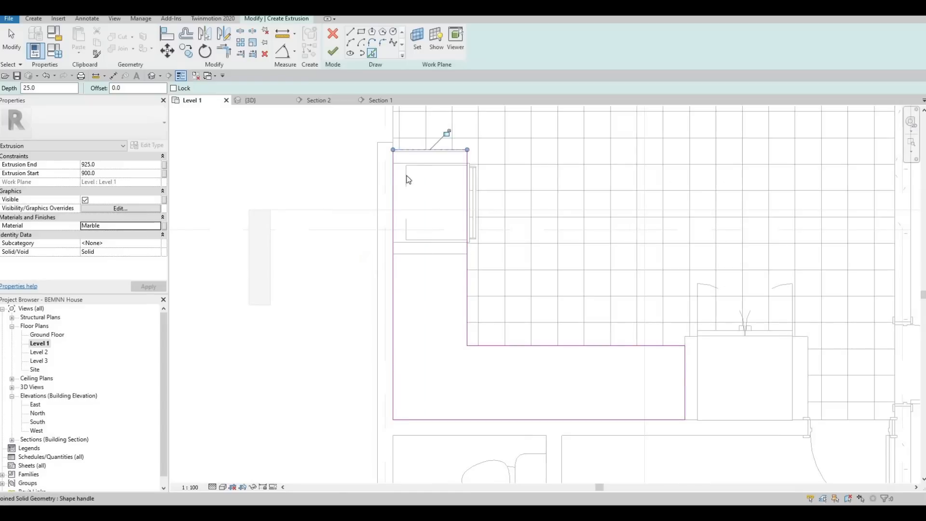
pyautogui.press('Escape')
pyautogui.scroll(-2, 420, 189)
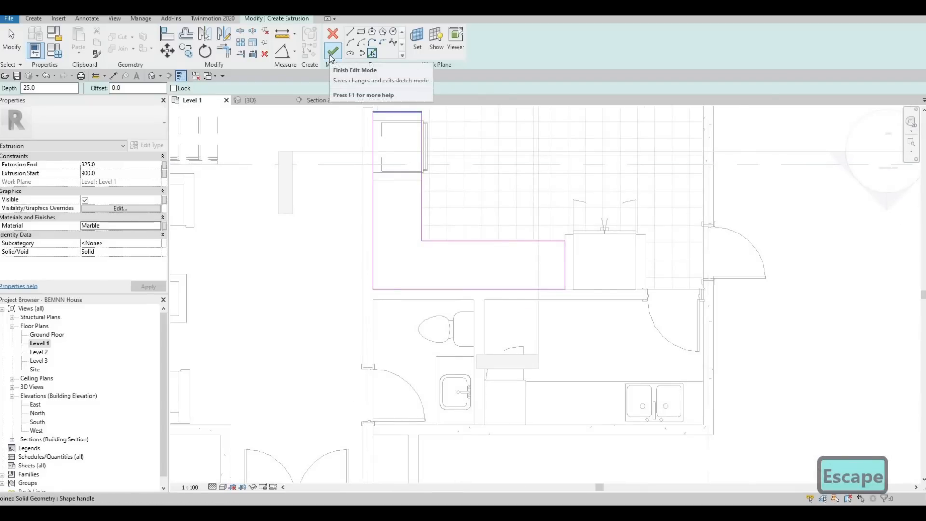
# - Finish the marble extrusion sketch and the in-place editing of the counter model
pyautogui.click(332, 52)
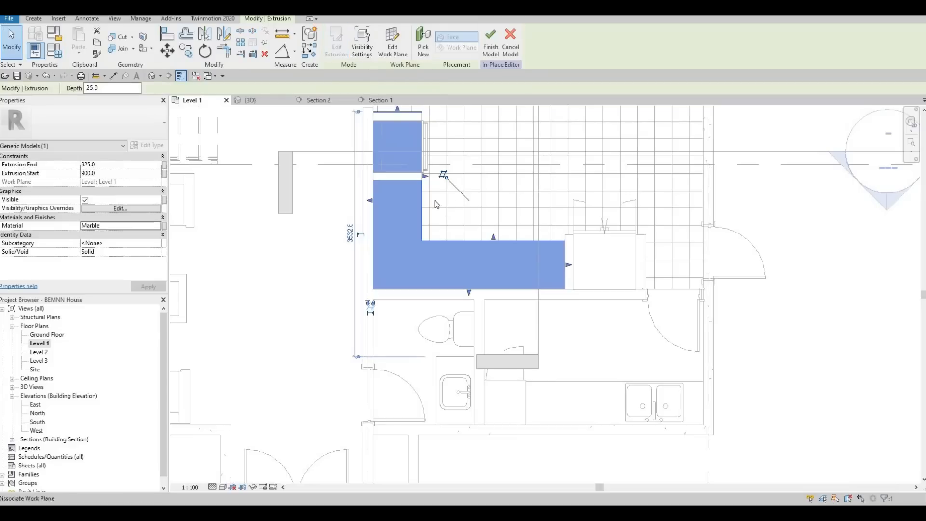
pyautogui.press('Escape')
pyautogui.press('Escape')
pyautogui.press('Escape')
pyautogui.click(331, 51)
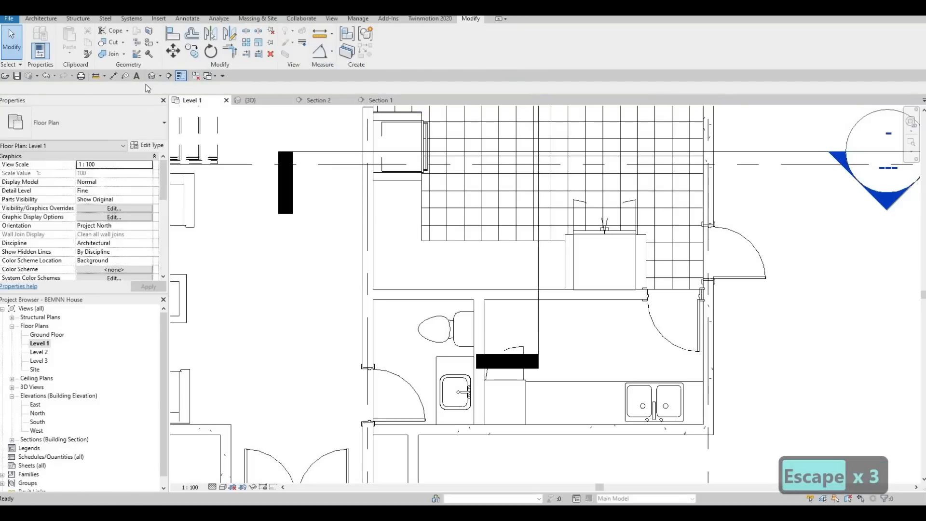
# - Examine the marble top in 3D, especially where it meets the oven and its surround
pyautogui.click(151, 80)
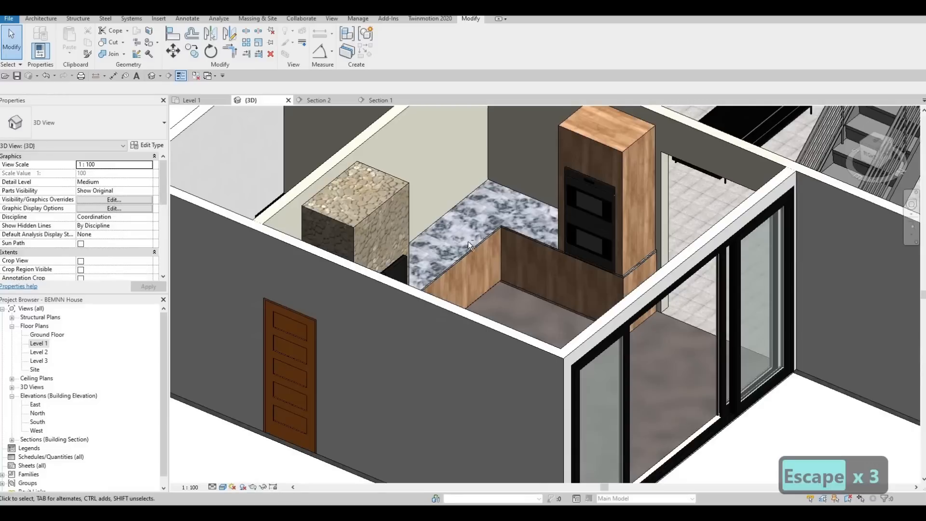
pyautogui.keyDown('shift'); pyautogui.moveTo(574, 271); pyautogui.dragTo(548, 267, button='middle'); pyautogui.keyUp('shift')
pyautogui.keyDown('shift'); pyautogui.moveTo(511, 207); pyautogui.dragTo(516, 203, button='middle'); pyautogui.keyUp('shift')
pyautogui.scroll(5, 551, 208)
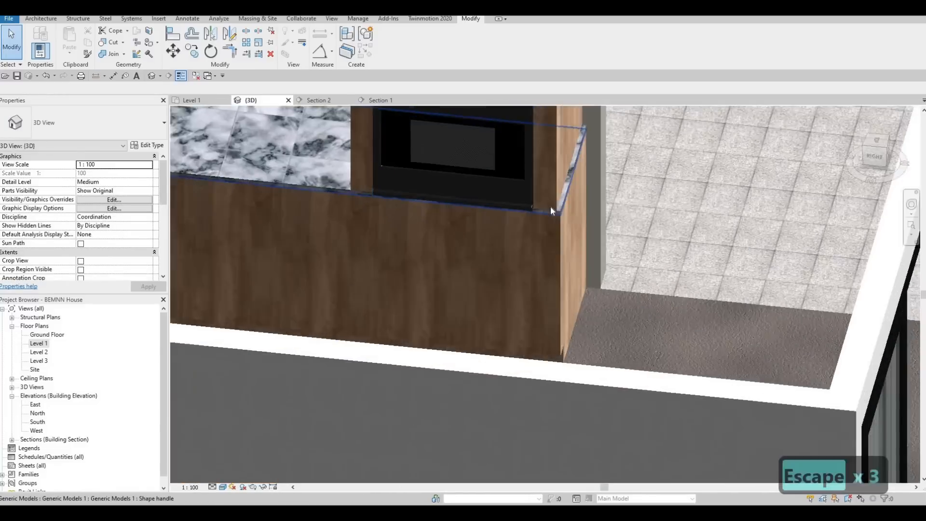
pyautogui.moveTo(605, 265); pyautogui.dragTo(635, 274, button='middle')
pyautogui.moveTo(601, 231); pyautogui.dragTo(614, 260, button='middle')
pyautogui.scroll(-1, 614, 261)
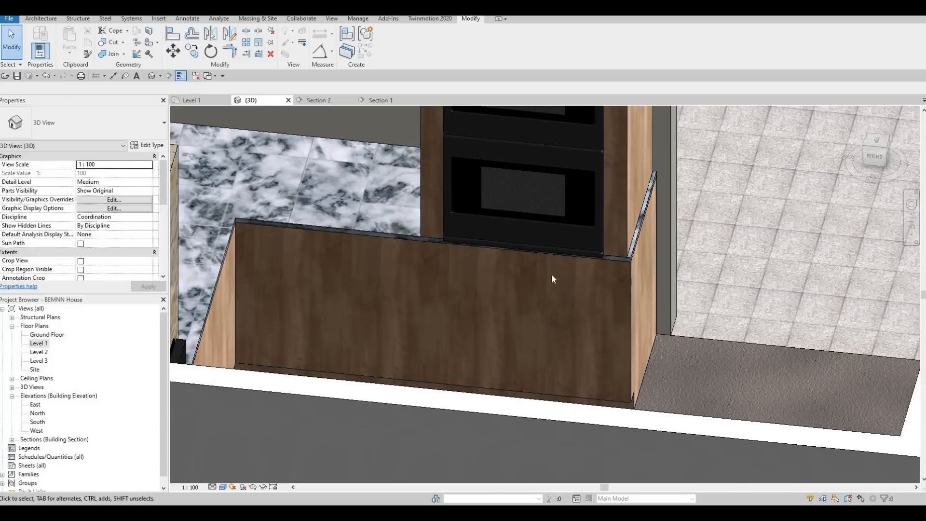
pyautogui.moveTo(412, 242); pyautogui.dragTo(549, 265, button='middle')
pyautogui.scroll(-1, 548, 265)
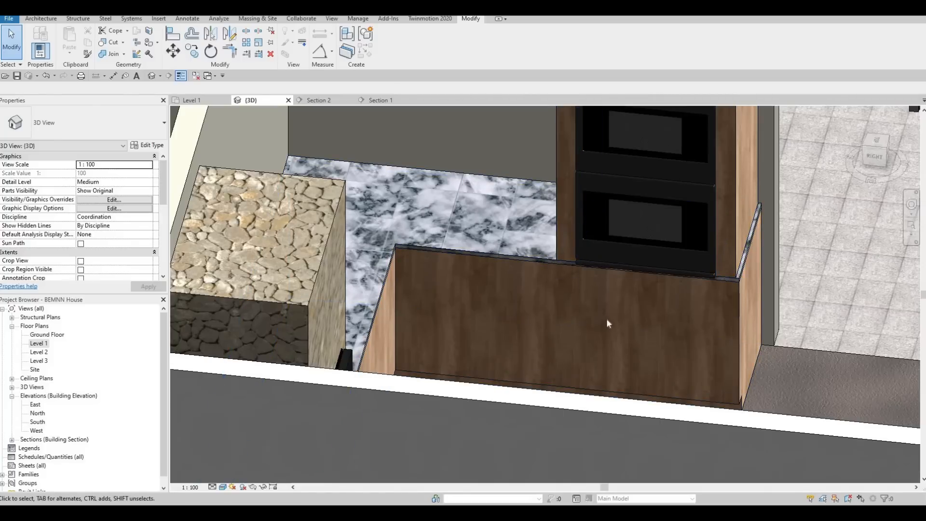
# - In the Level 1 plan, shorten the marble top's oven end so it stops short of the oven surround
pyautogui.doubleClick(45, 344)
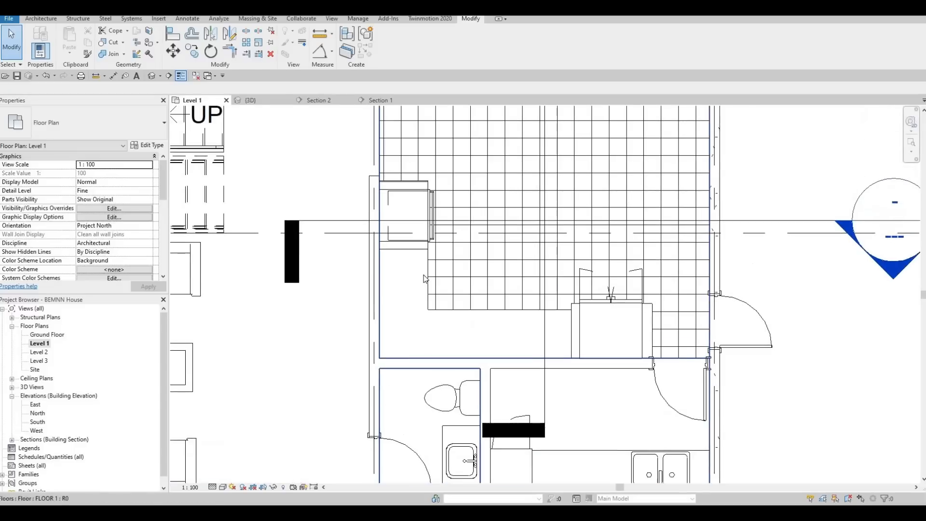
pyautogui.click(424, 278)
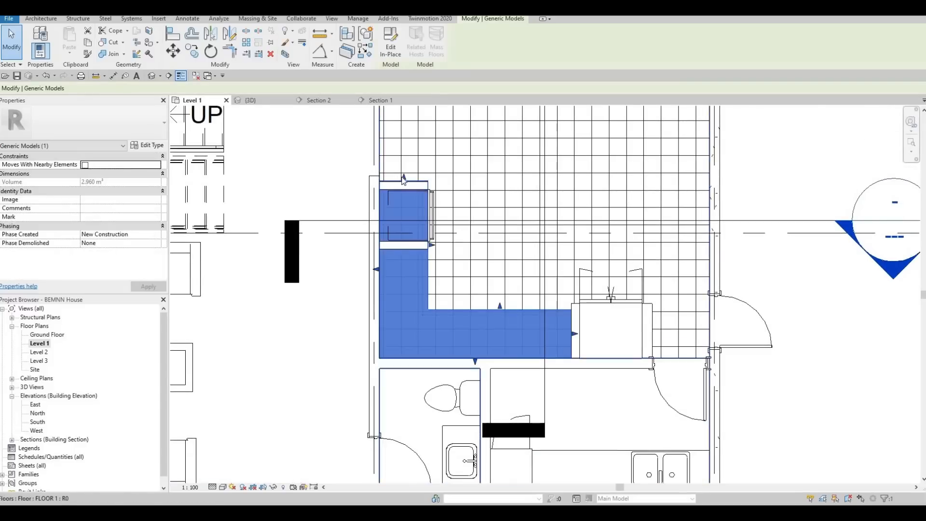
pyautogui.scroll(2, 404, 179)
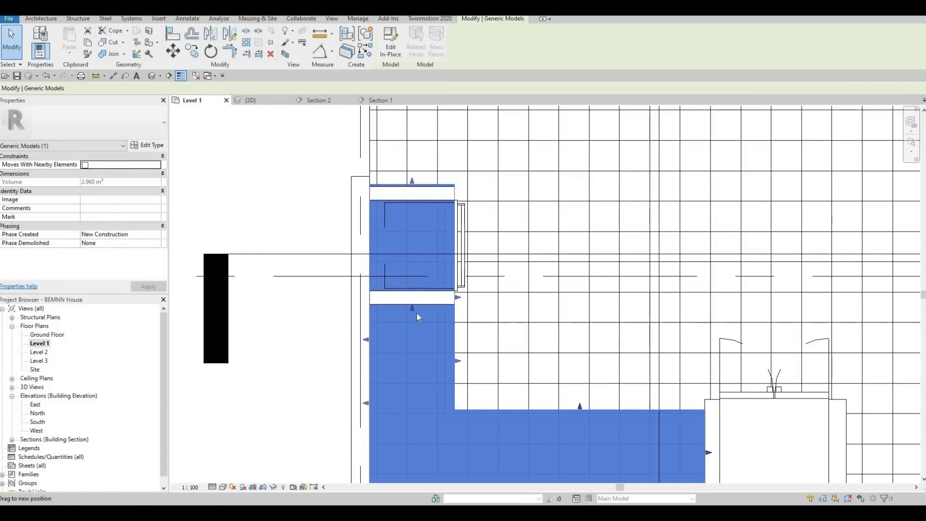
pyautogui.press('Escape')
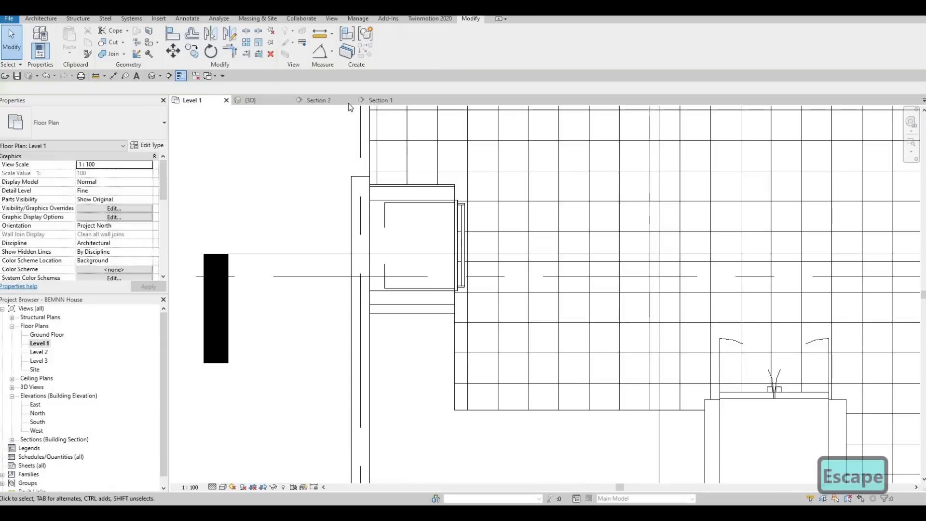
# - Examine the shortened marble top and the offsets between the oven surround and the counter's end from several 3D angles
pyautogui.click(267, 100)
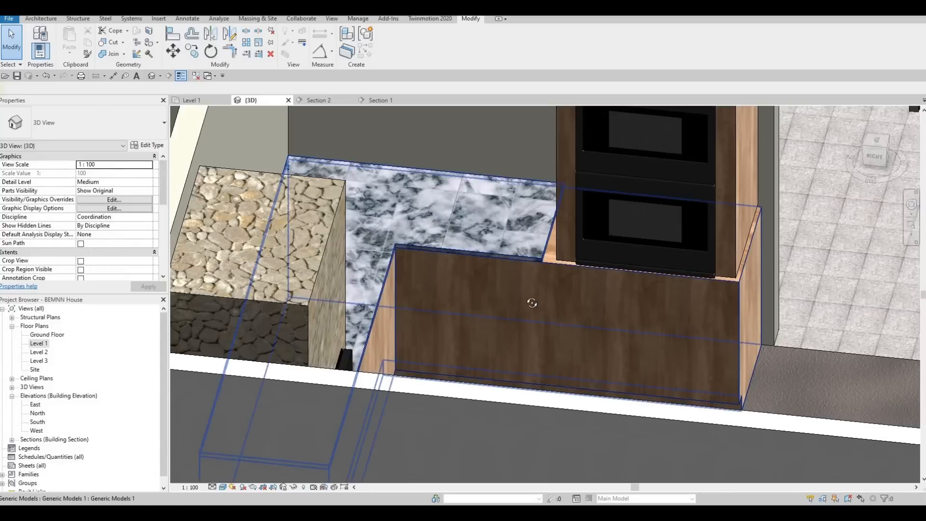
pyautogui.keyDown('shift'); pyautogui.moveTo(531, 303); pyautogui.dragTo(473, 142, button='middle'); pyautogui.keyUp('shift')
pyautogui.moveTo(714, 366); pyautogui.dragTo(603, 241, button='middle')
pyautogui.keyDown('shift'); pyautogui.moveTo(603, 241); pyautogui.dragTo(569, 260, button='middle'); pyautogui.keyUp('shift')
pyautogui.scroll(2, 533, 234)
pyautogui.moveTo(574, 265); pyautogui.dragTo(544, 249, button='middle')
pyautogui.moveTo(510, 115); pyautogui.dragTo(542, 241, button='middle')
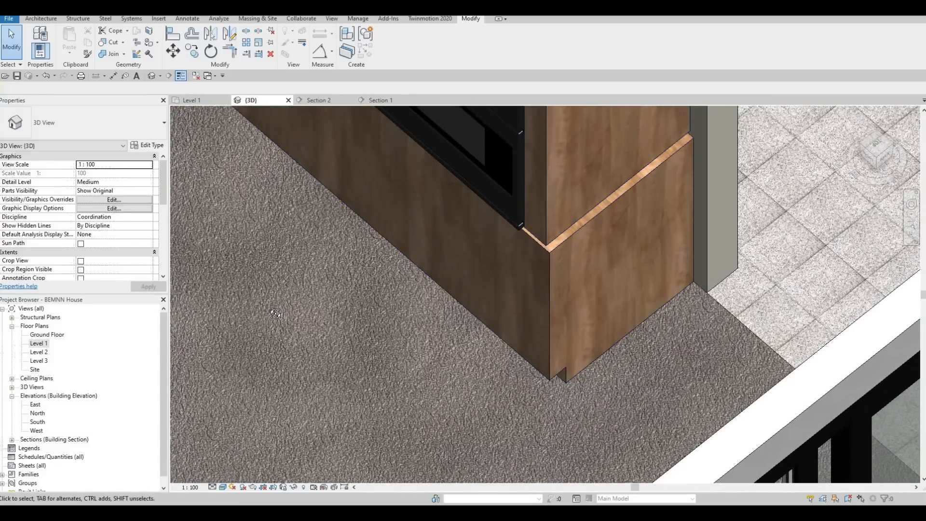
pyautogui.keyDown('shift'); pyautogui.moveTo(324, 220); pyautogui.dragTo(371, 176, button='middle'); pyautogui.keyUp('shift')
pyautogui.moveTo(372, 176); pyautogui.dragTo(340, 356, button='middle')
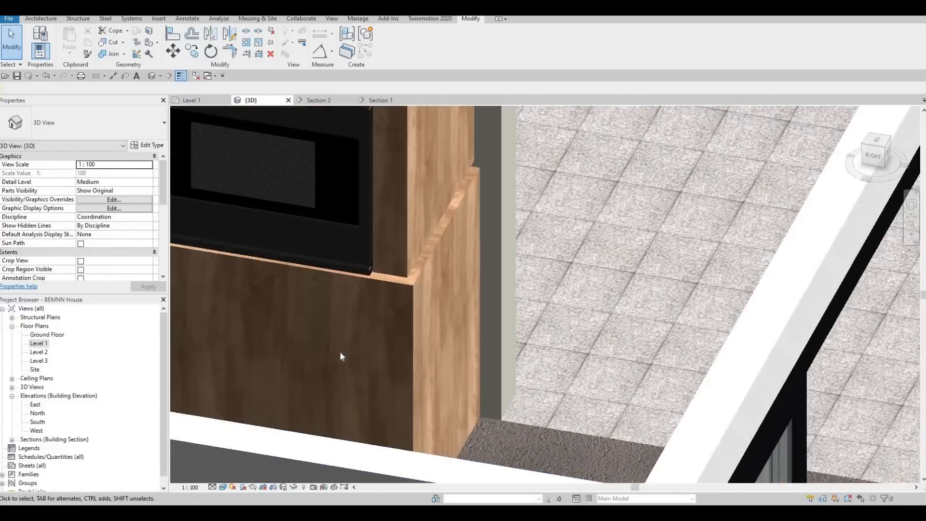
# - Align the front face of the oven surround's outer leg with the counter's front face in the 3D view
pyautogui.scroll(2, 341, 356)
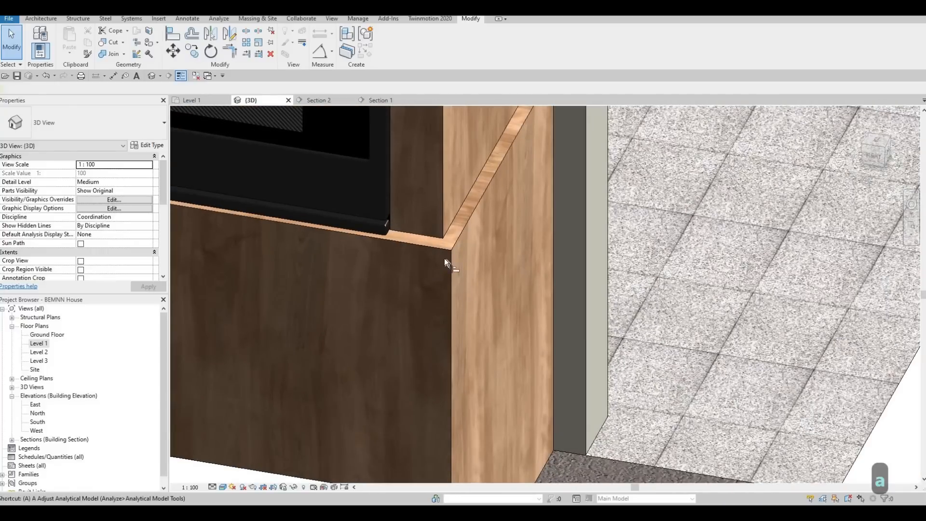
pyautogui.press('a')
pyautogui.press('l')
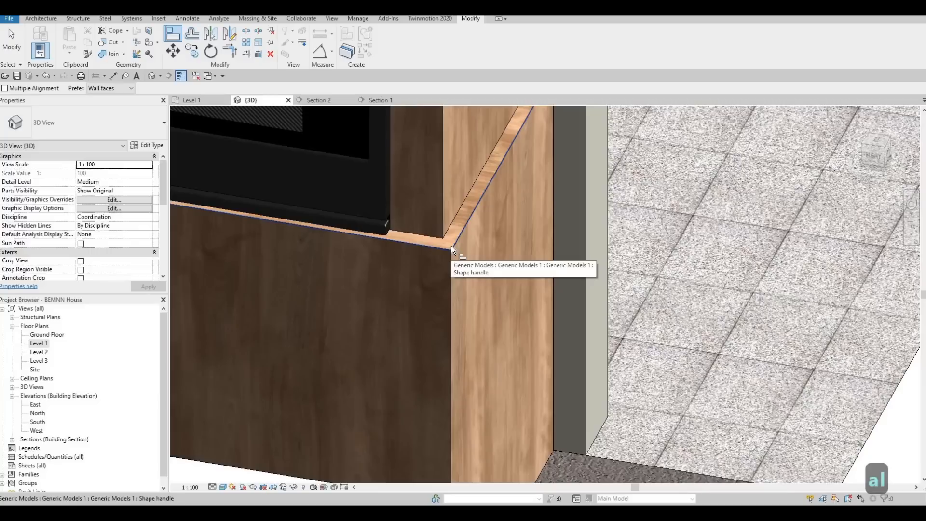
pyautogui.press('F1')
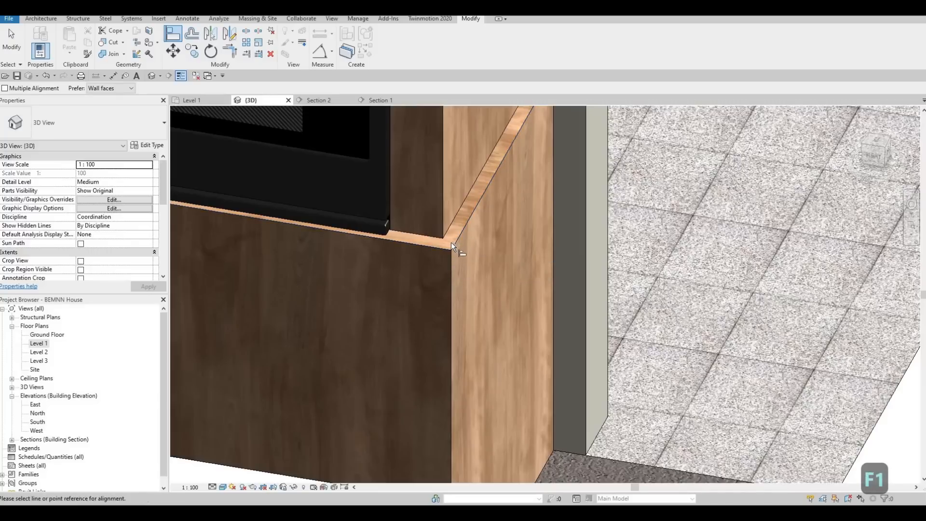
pyautogui.scroll(-2, 518, 368)
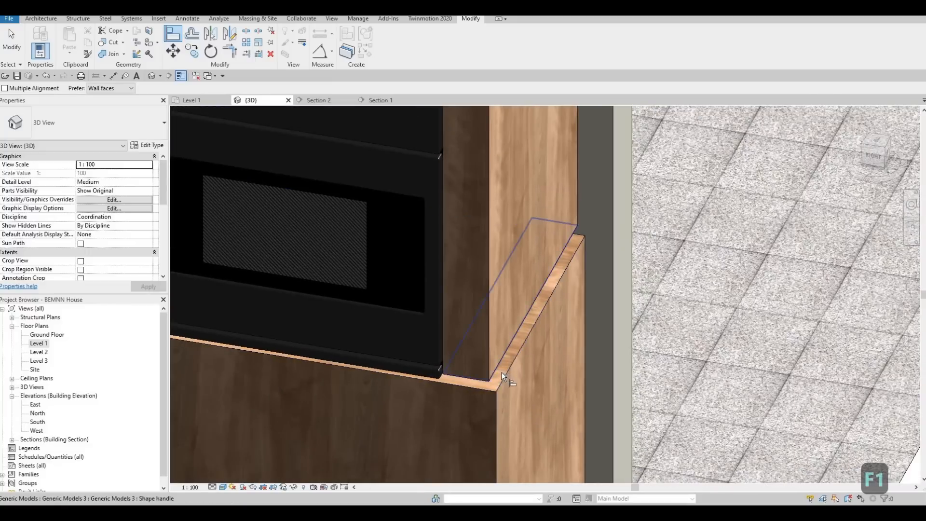
pyautogui.click(496, 366)
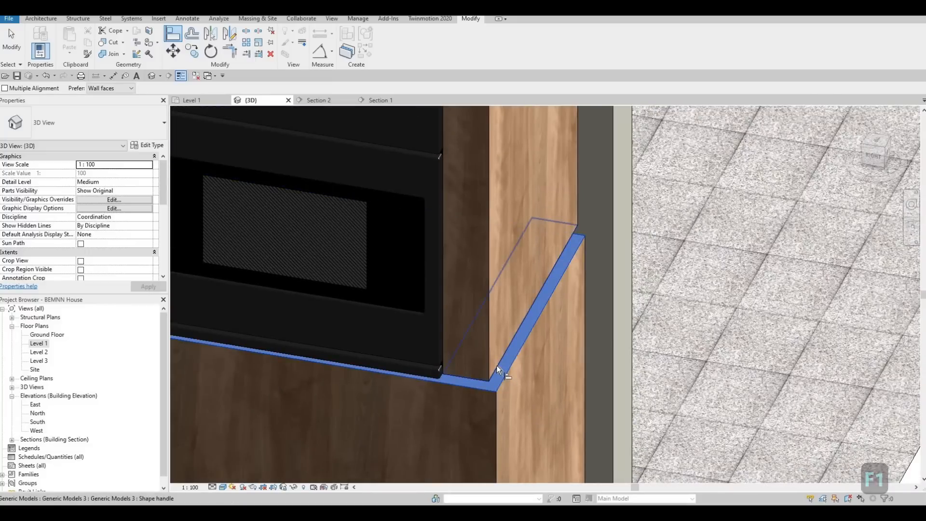
pyautogui.moveTo(458, 388); pyautogui.dragTo(560, 383, button='middle')
# - Align the oven surround's outer side face with the end face of the counter
pyautogui.scroll(-1, 553, 380)
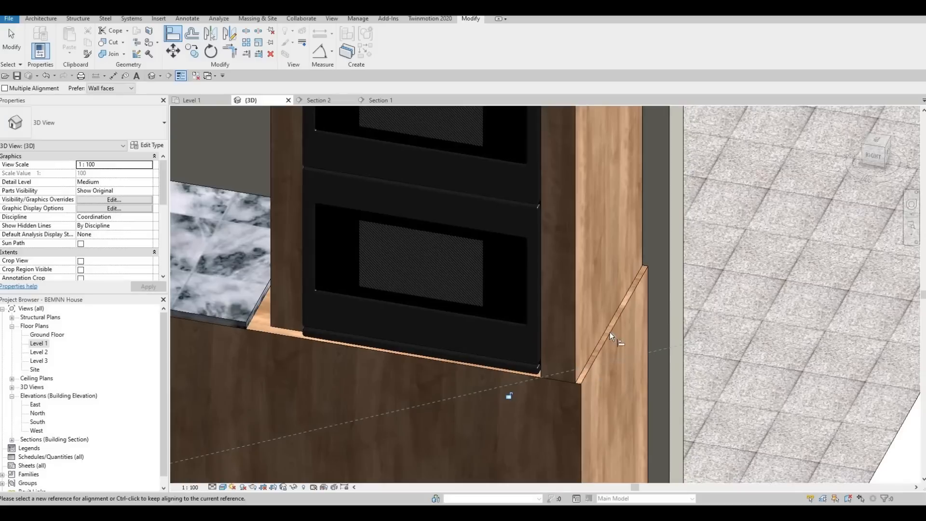
pyautogui.click(582, 323)
pyautogui.click(577, 323)
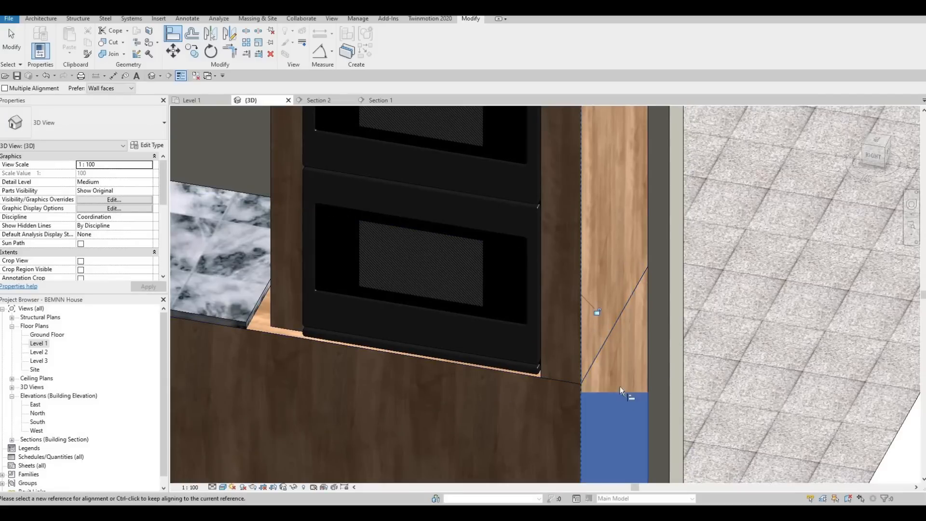
pyautogui.press('Escape')
pyautogui.press('Escape')
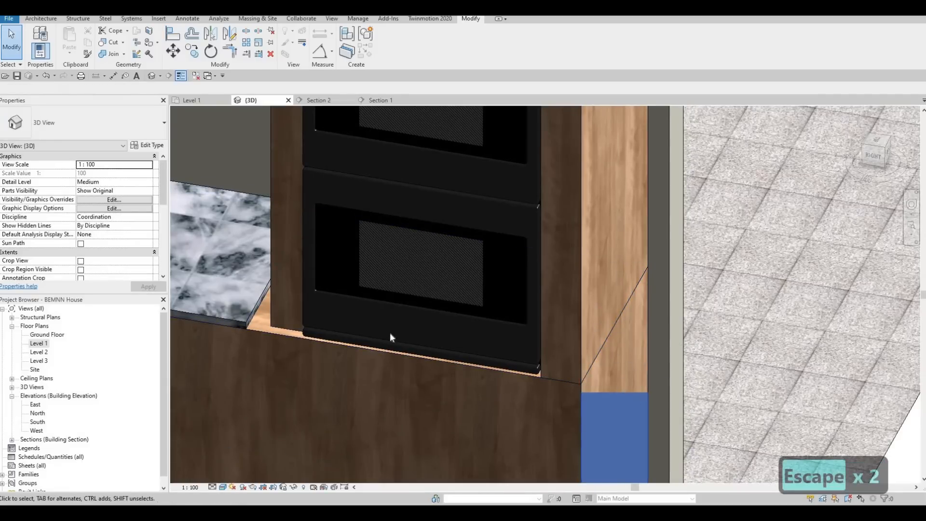
pyautogui.moveTo(276, 333); pyautogui.dragTo(389, 338, button='middle')
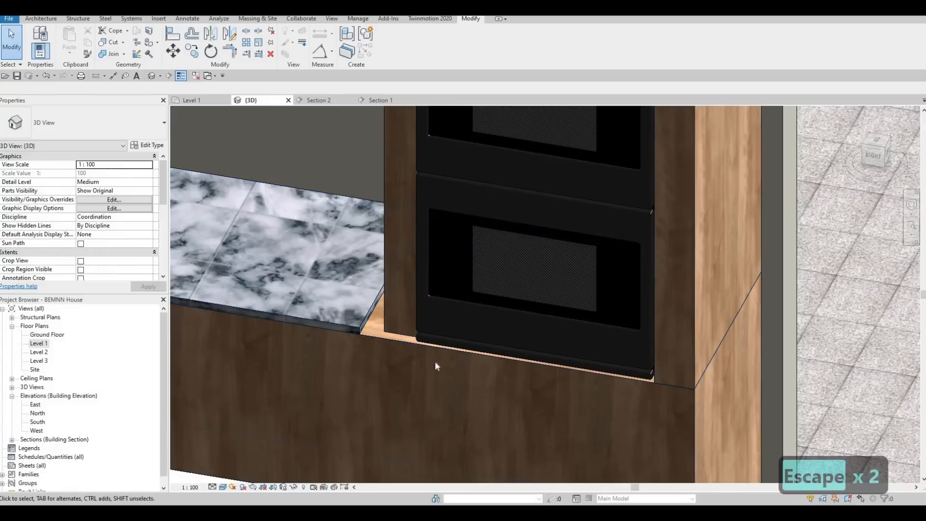
pyautogui.scroll(-3, 577, 320)
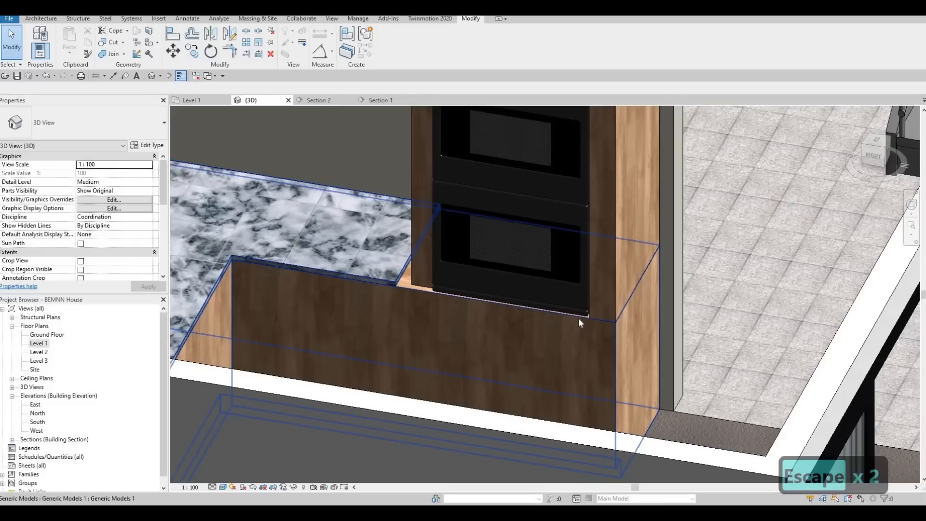
pyautogui.press('Tab')
pyautogui.click(413, 276)
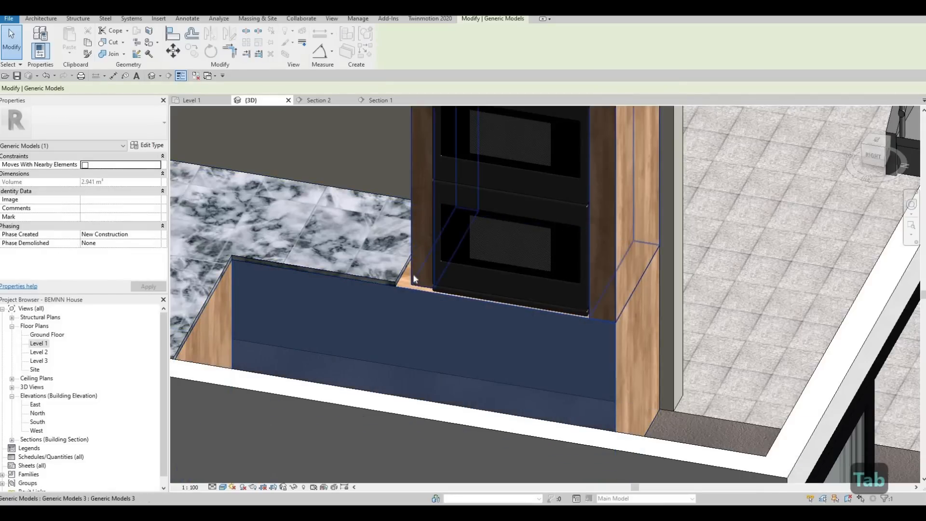
pyautogui.press('Tab')
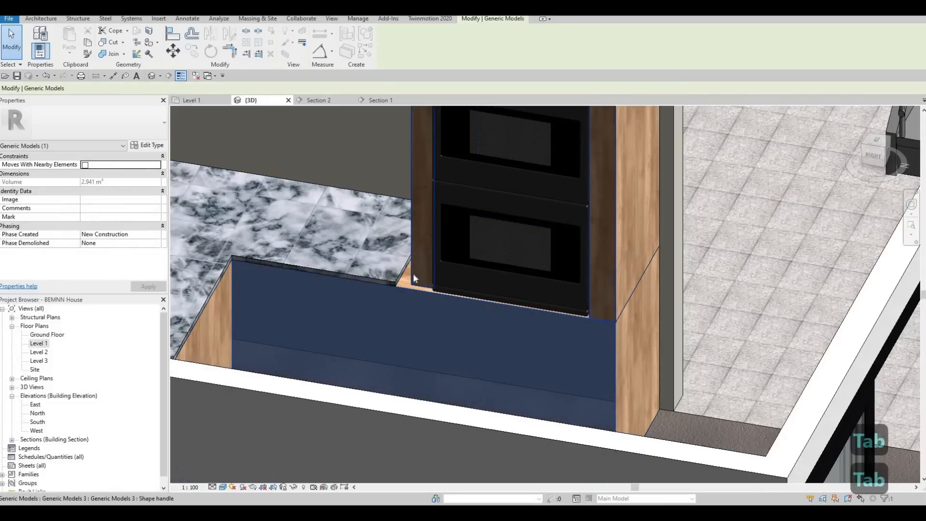
pyautogui.click(413, 273)
pyautogui.press('Escape')
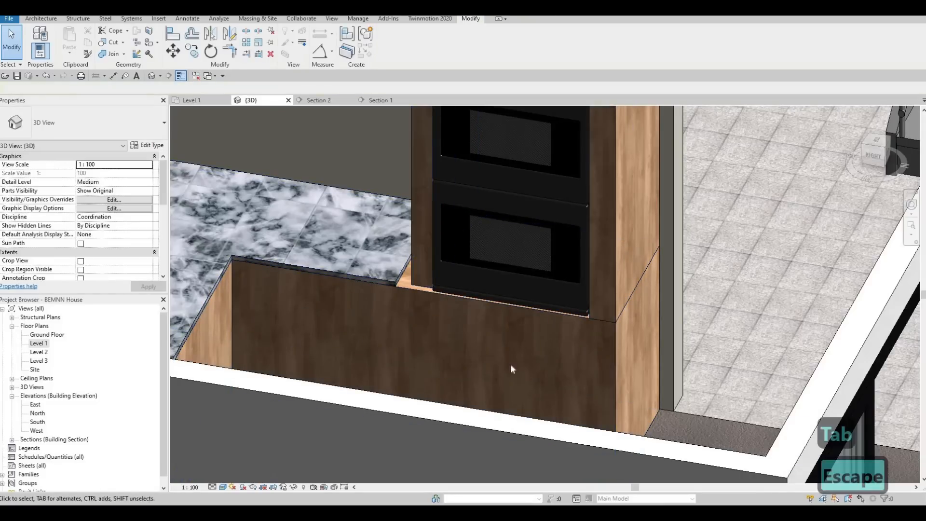
# - Align the front face of the oven surround's leg beside the marble top with the counter's front face
pyautogui.keyDown('shift'); pyautogui.moveTo(511, 369); pyautogui.dragTo(522, 314, button='middle'); pyautogui.keyUp('shift')
pyautogui.moveTo(207, 271); pyautogui.dragTo(484, 305, button='middle')
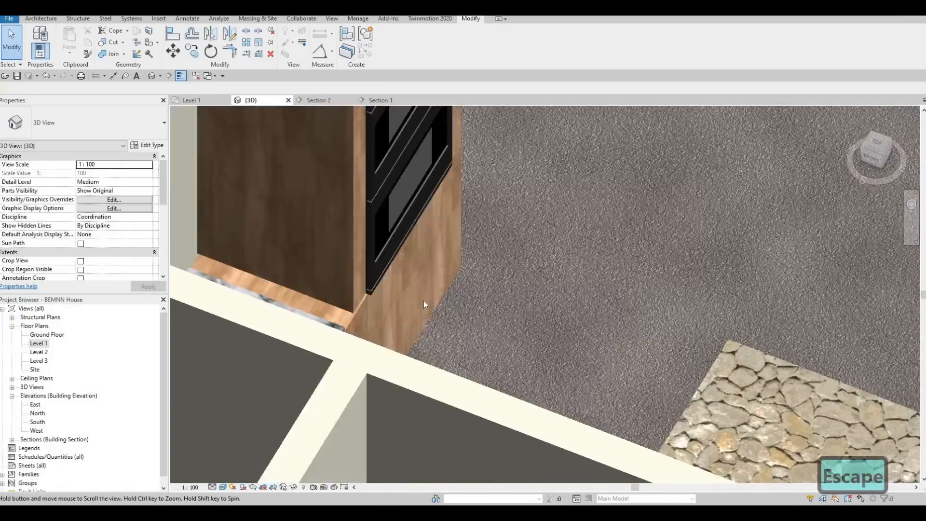
pyautogui.scroll(6, 444, 322)
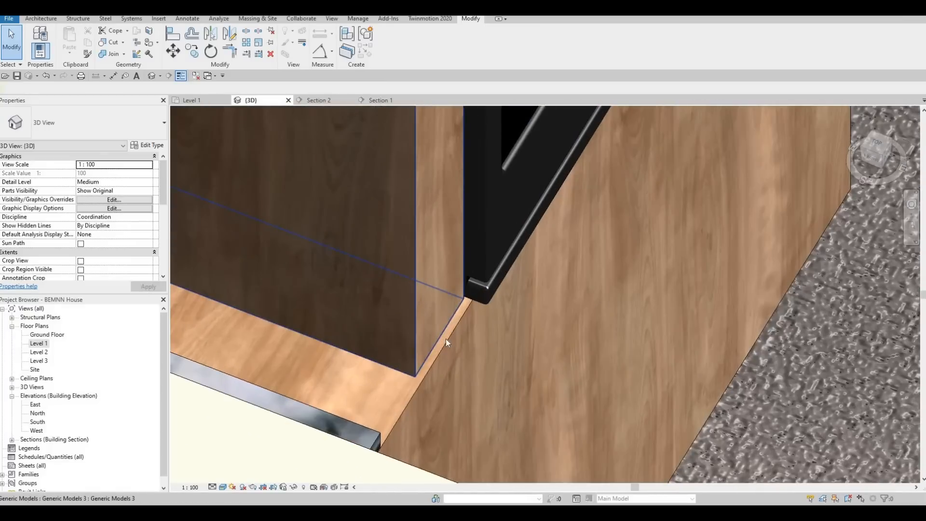
pyautogui.press('Escape')
pyautogui.press('a')
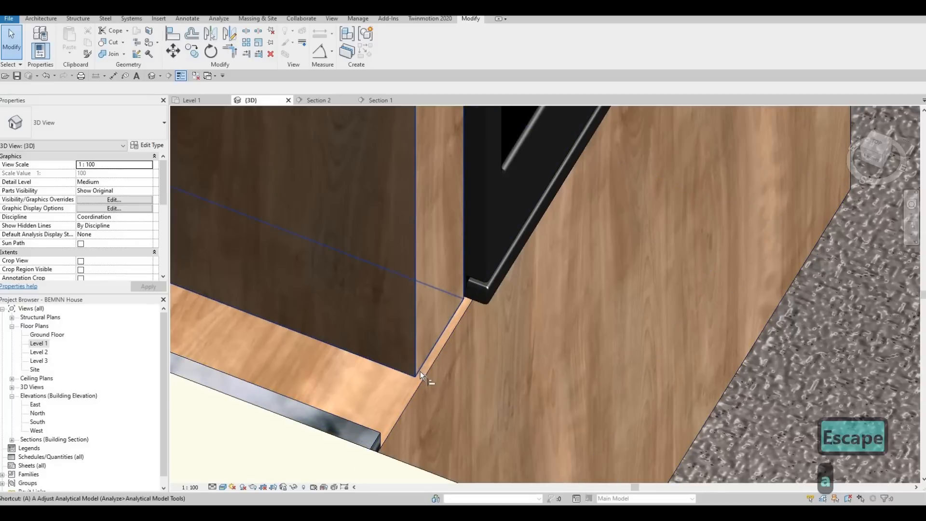
pyautogui.press('l')
pyautogui.click(423, 370)
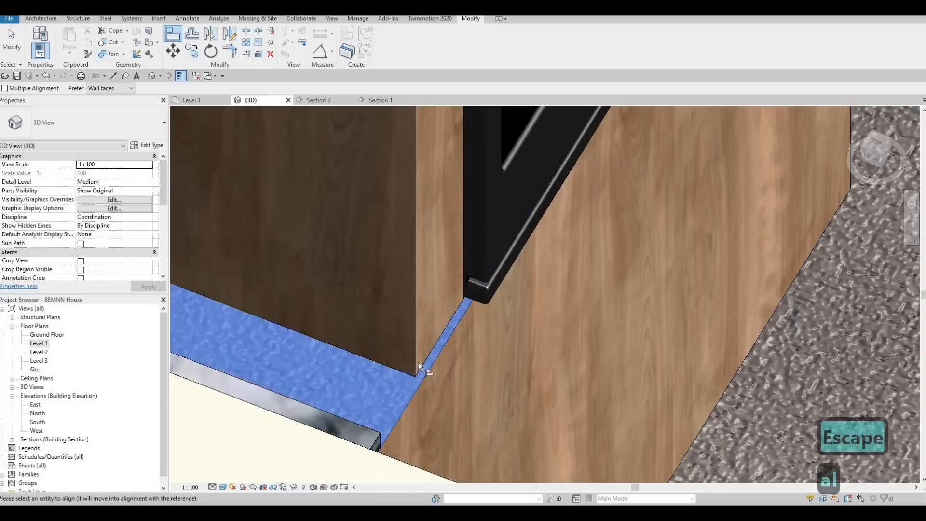
pyautogui.click(468, 365)
pyautogui.press('Escape')
pyautogui.press('Escape')
# - Align the end face of the marble top with the adjoining side face of the oven surround in 3D
pyautogui.keyDown('shift'); pyautogui.moveTo(425, 390); pyautogui.dragTo(349, 401, button='middle'); pyautogui.keyUp('shift')
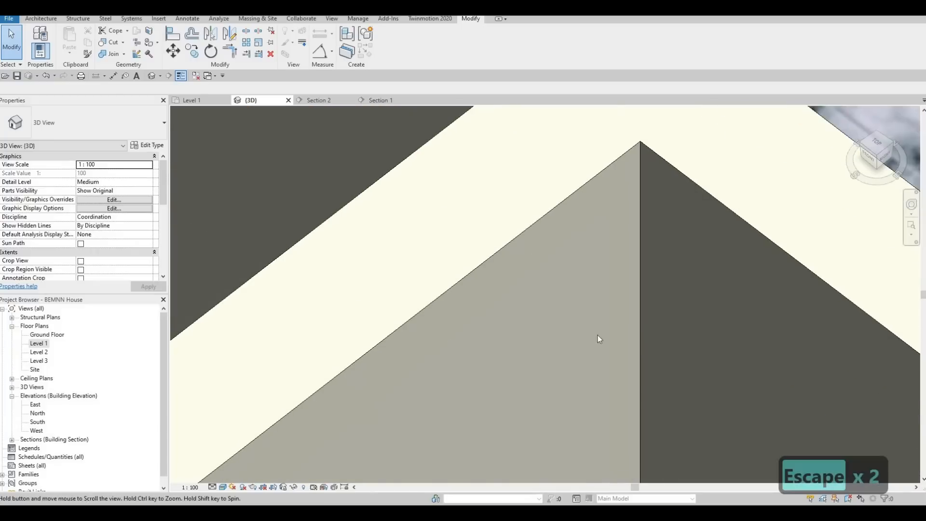
pyautogui.moveTo(598, 334); pyautogui.dragTo(357, 477, button='middle')
pyautogui.scroll(-1, 357, 478)
pyautogui.scroll(-3, 613, 349)
pyautogui.moveTo(690, 316); pyautogui.dragTo(333, 263, button='middle')
pyautogui.moveTo(772, 275); pyautogui.dragTo(445, 268, button='middle')
pyautogui.scroll(2, 476, 278)
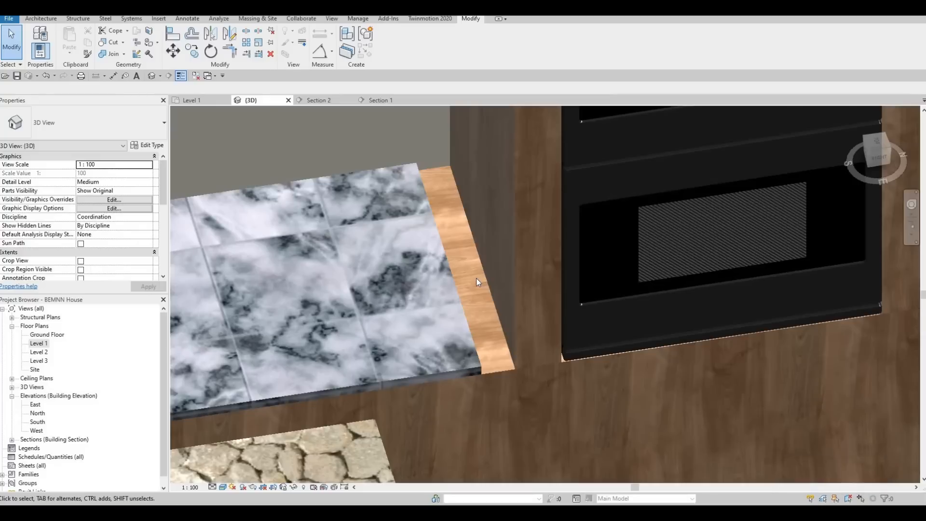
pyautogui.press('a')
pyautogui.press('l')
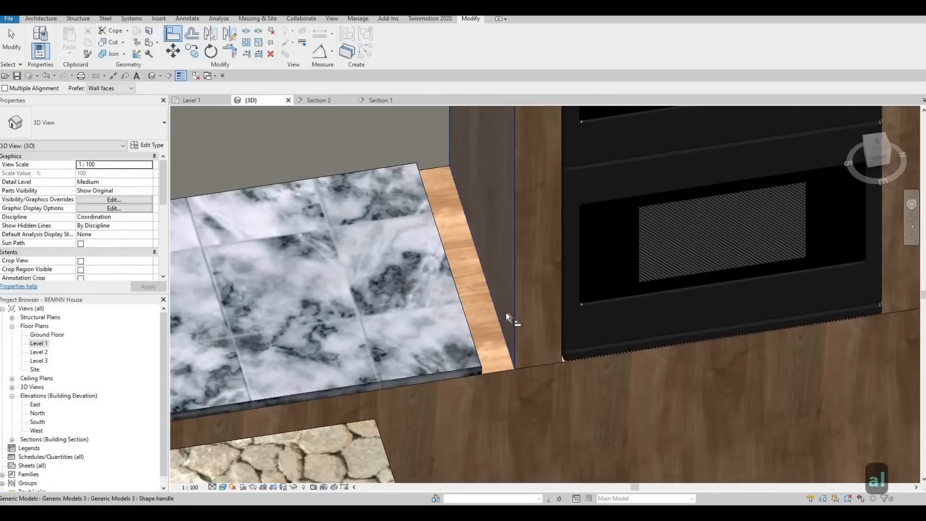
pyautogui.click(502, 349)
pyautogui.keyDown('shift'); pyautogui.moveTo(463, 299); pyautogui.dragTo(320, 245, button='middle'); pyautogui.keyUp('shift')
pyautogui.scroll(-5, 319, 245)
pyautogui.scroll(5, 465, 297)
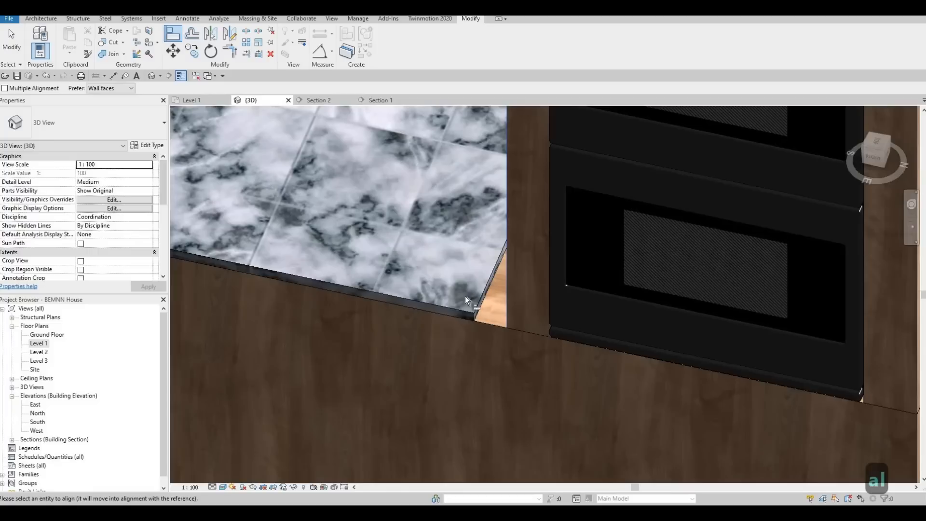
pyautogui.click(484, 297)
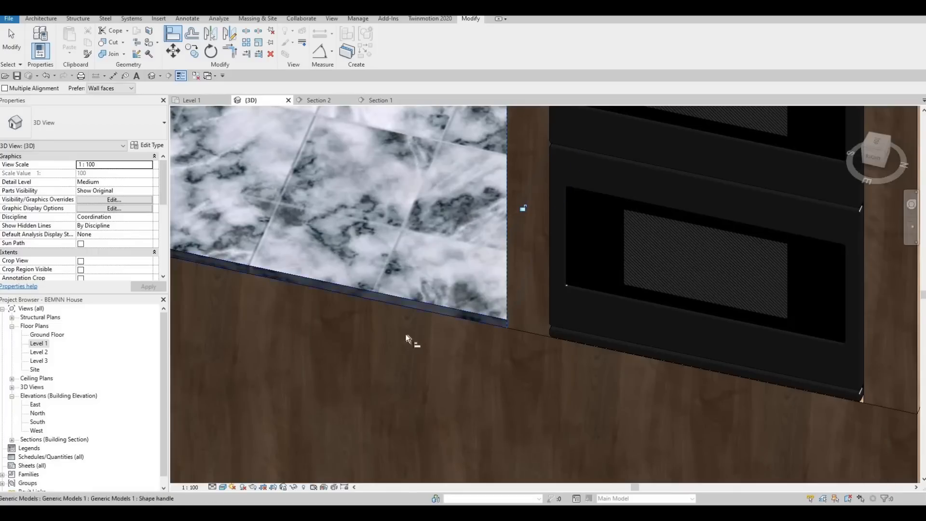
pyautogui.scroll(-3, 406, 333)
pyautogui.keyDown('shift'); pyautogui.moveTo(531, 325); pyautogui.dragTo(877, 415, button='middle'); pyautogui.keyUp('shift')
pyautogui.press('Escape')
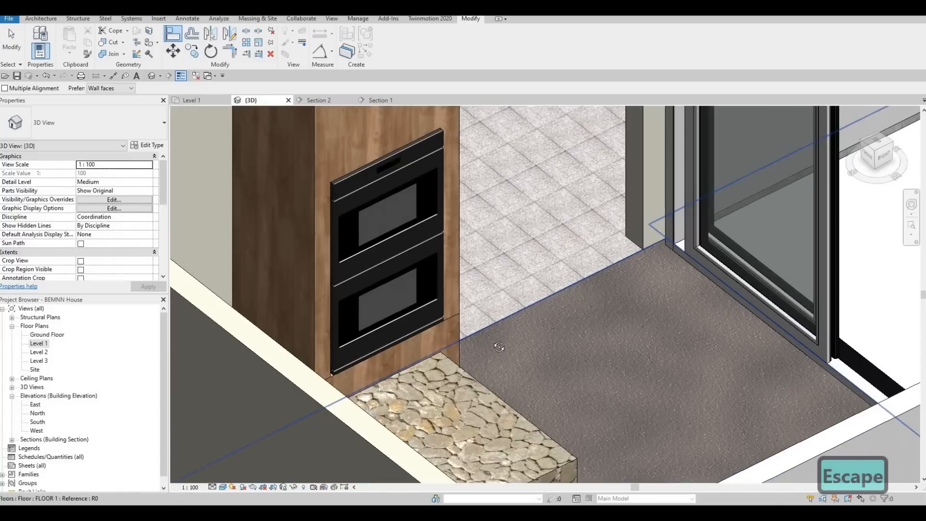
pyautogui.keyDown('shift'); pyautogui.moveTo(466, 341); pyautogui.dragTo(485, 307, button='middle'); pyautogui.keyUp('shift')
pyautogui.scroll(2, 485, 306)
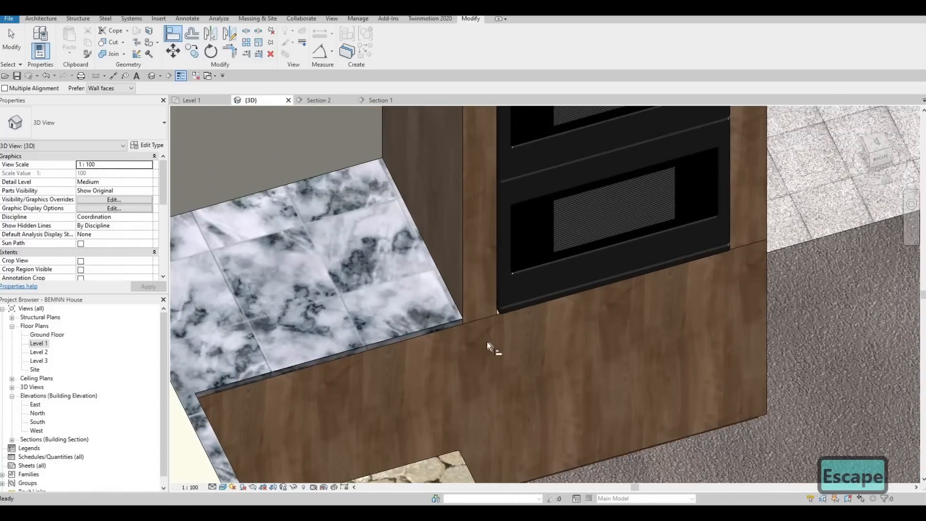
pyautogui.keyDown('shift'); pyautogui.moveTo(410, 295); pyautogui.dragTo(397, 280, button='middle'); pyautogui.keyUp('shift')
pyautogui.press('Escape')
pyautogui.press('Escape')
# - Open the Section 2 view showing the double oven and its surround
pyautogui.hotkey('ctrl', 'Tab')
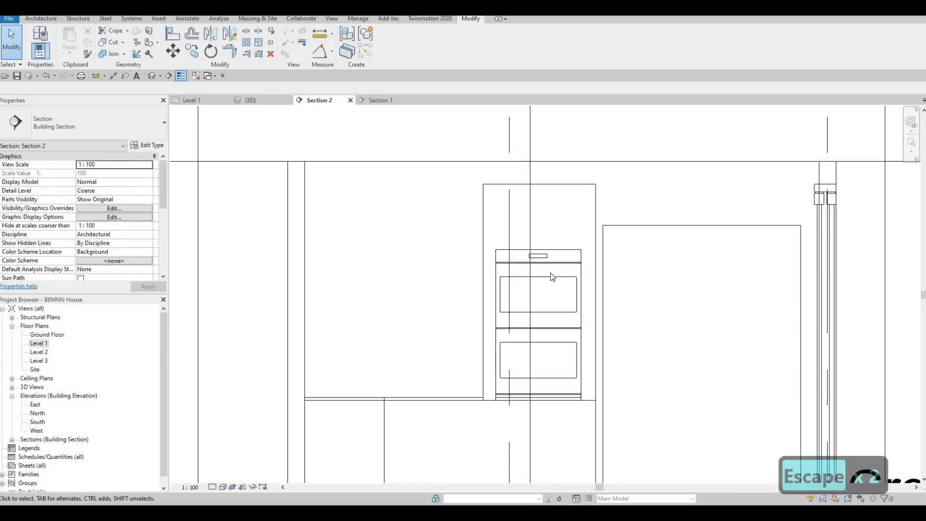
pyautogui.scroll(6, 579, 294)
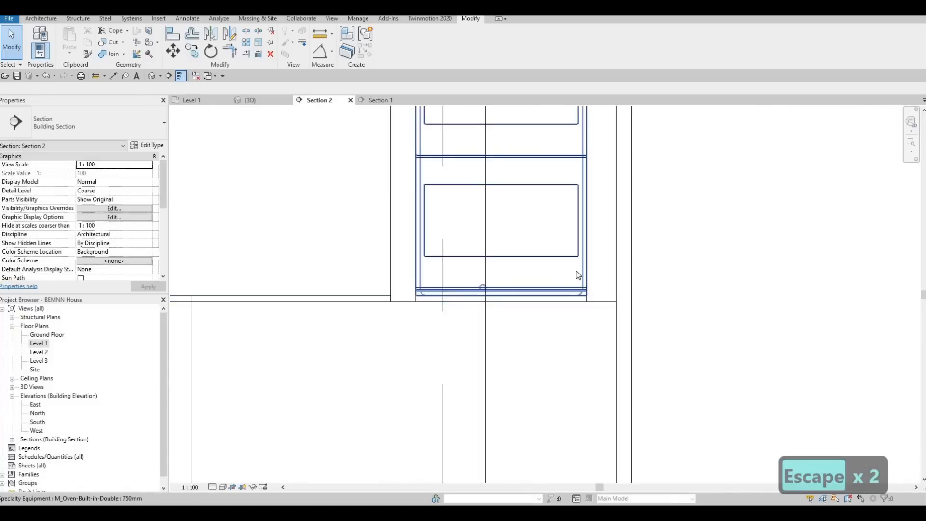
pyautogui.scroll(-2, 565, 130)
pyautogui.moveTo(600, 117); pyautogui.dragTo(602, 168, button='middle')
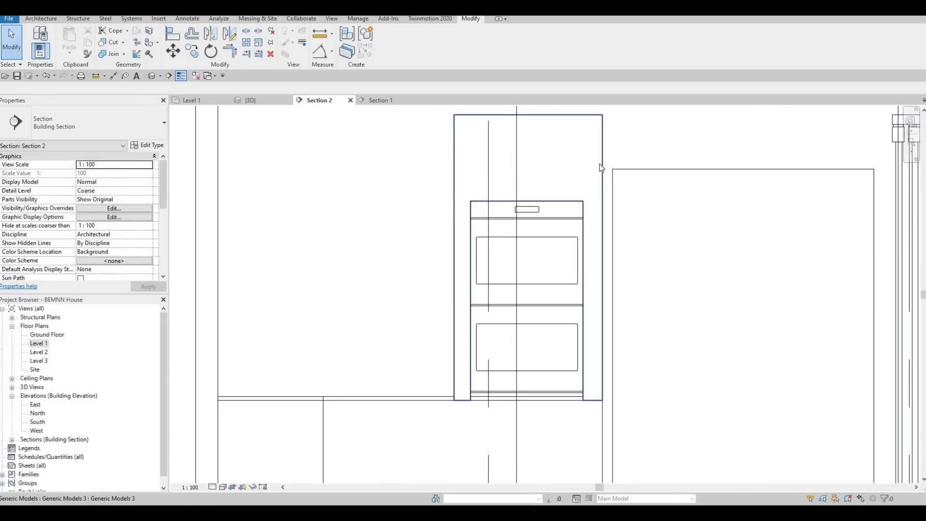
pyautogui.click(602, 167)
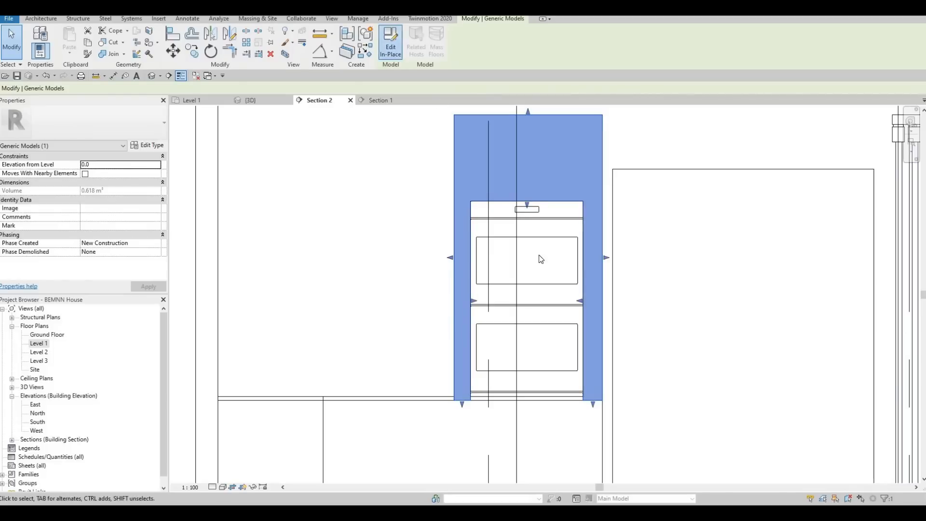
pyautogui.doubleClick(541, 259)
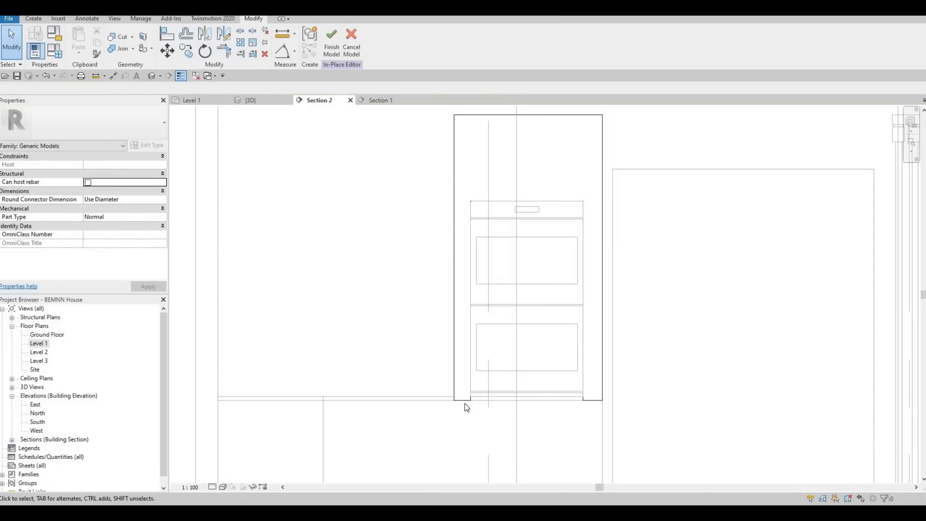
pyautogui.scroll(7, 466, 408)
pyautogui.click(448, 252)
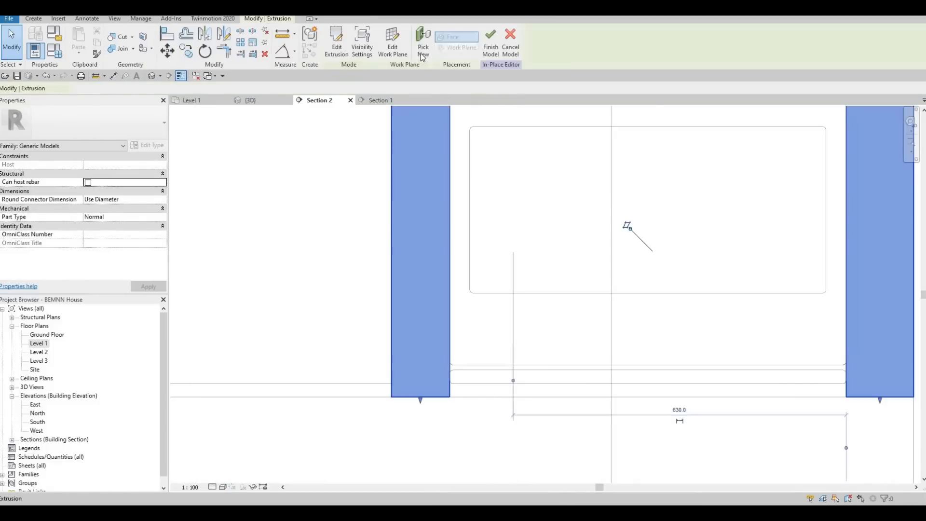
pyautogui.click(337, 43)
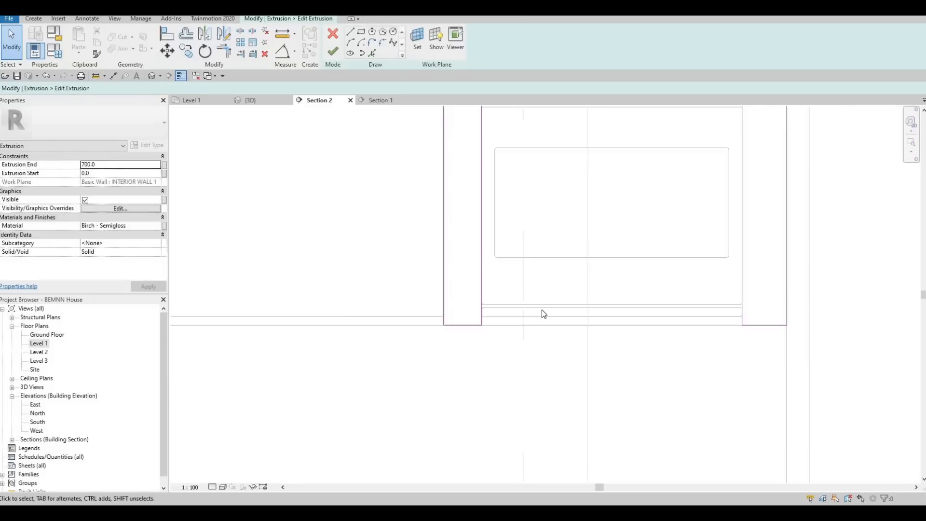
pyautogui.scroll(-3, 541, 310)
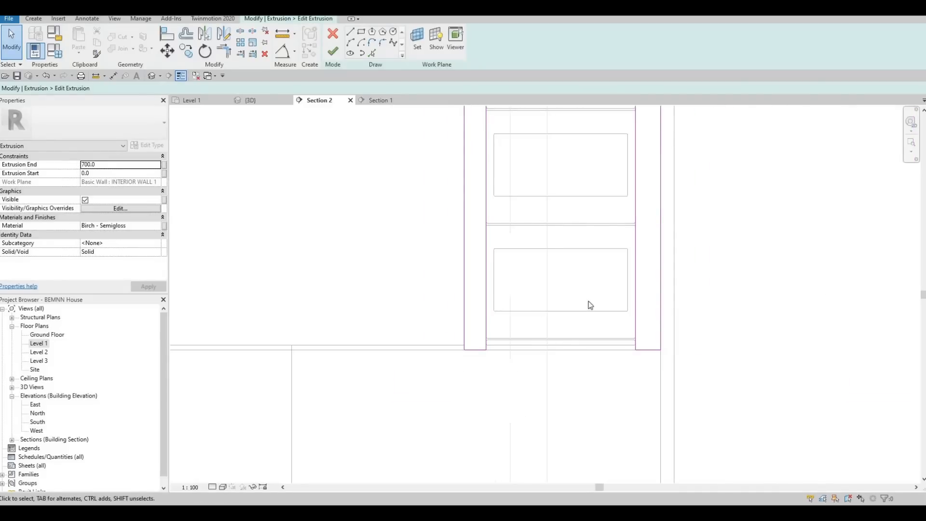
pyautogui.scroll(-2, 586, 268)
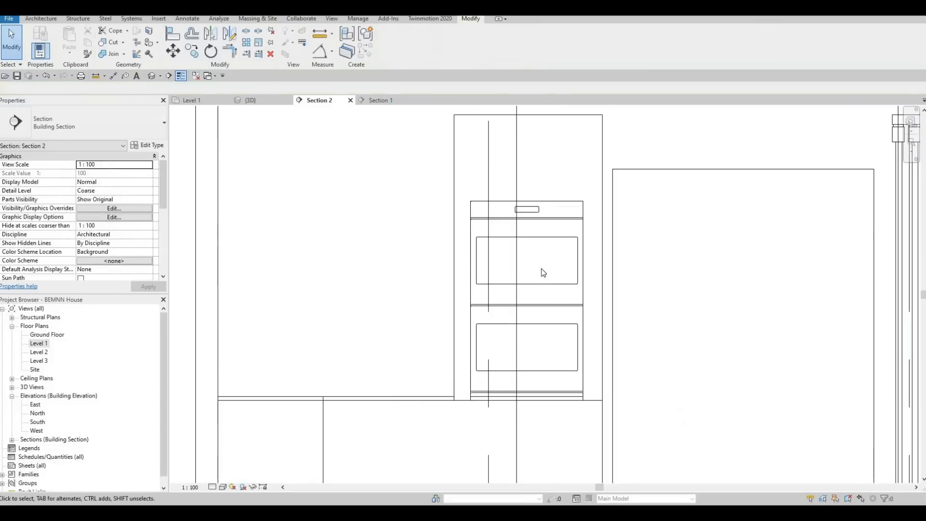
pyautogui.press('Escape')
pyautogui.press('Escape')
# - Raise the double oven within its surround to an elevation of 1045 from Level 1
pyautogui.click(541, 268)
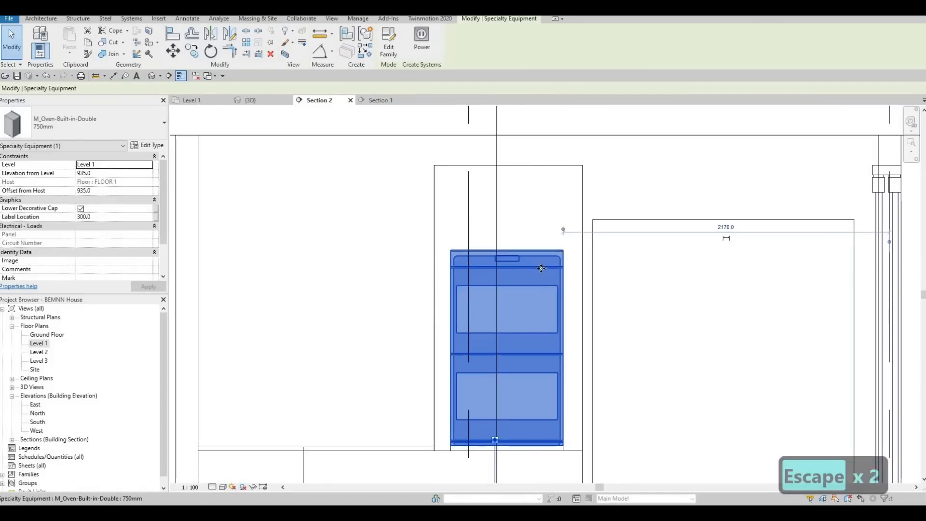
pyautogui.press('Up')
pyautogui.press('Up')
pyautogui.press('Up')
pyautogui.press('Up')
pyautogui.press('Up')
pyautogui.press('Up')
pyautogui.press('Up')
pyautogui.press('Up')
pyautogui.press('Up')
pyautogui.press('Up')
pyautogui.press('Up')
pyautogui.press('Up')
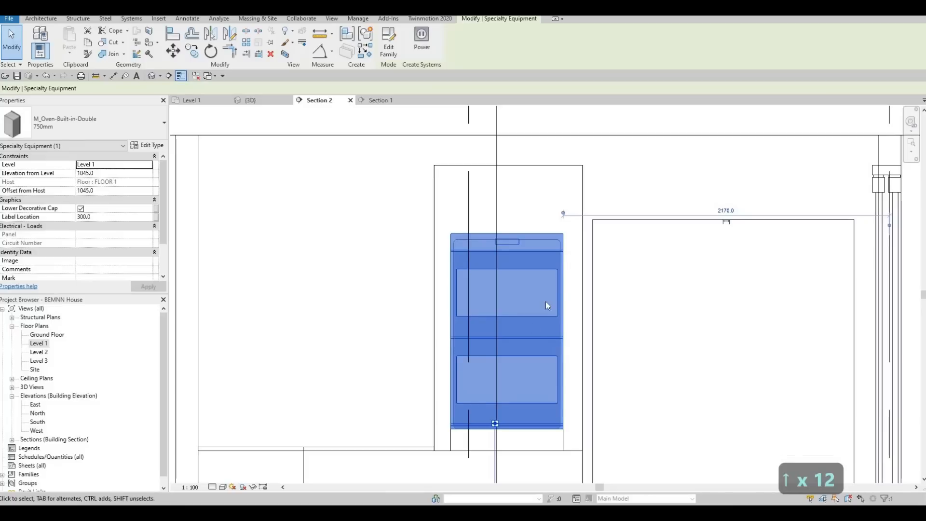
pyautogui.moveTo(491, 390); pyautogui.dragTo(503, 372, button='middle')
pyautogui.moveTo(465, 427); pyautogui.dragTo(487, 376, button='middle')
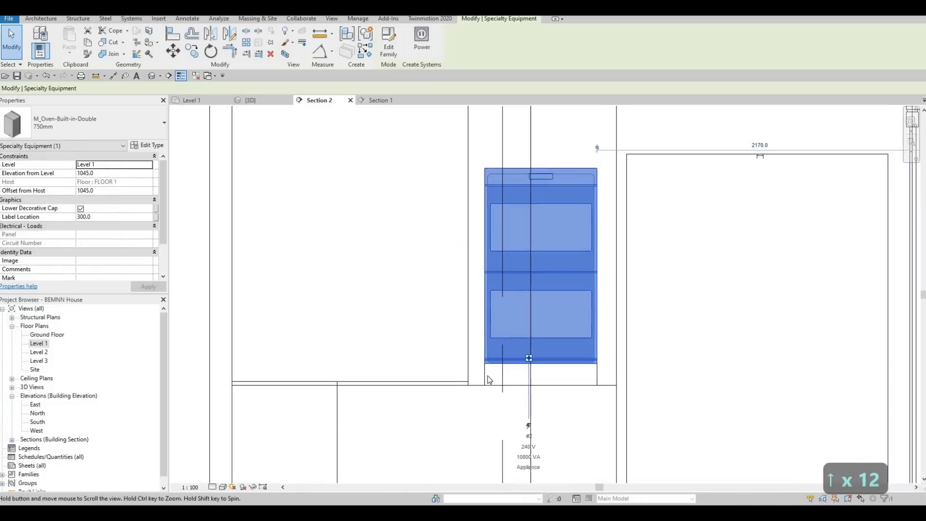
pyautogui.press('Escape')
pyautogui.press('Escape')
# - Edit the oven surround's extrusion sketch in place and align the opening's upper line with the top of the oven
pyautogui.click(486, 375)
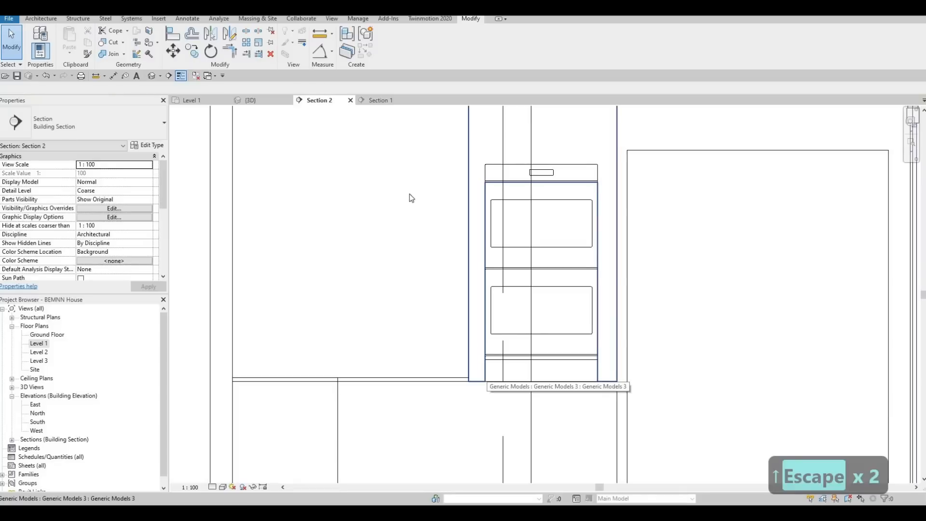
pyautogui.click(395, 59)
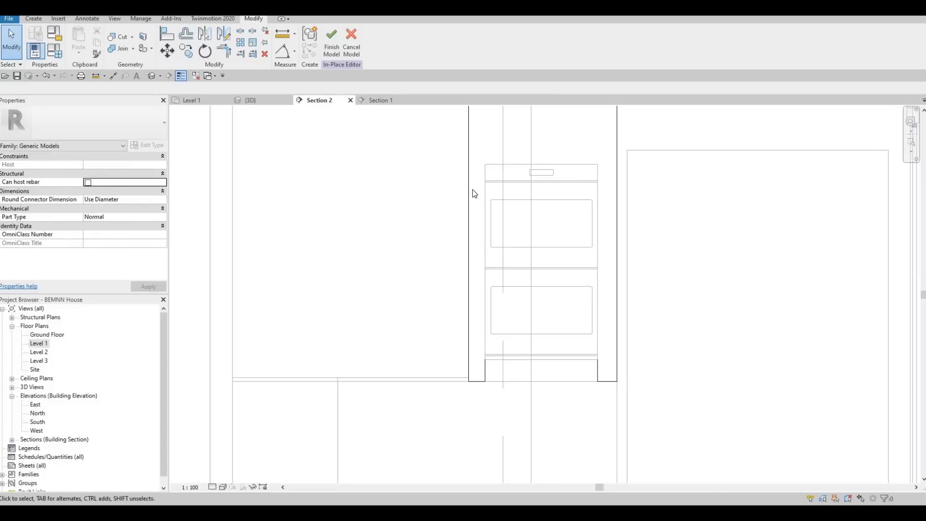
pyautogui.doubleClick(507, 196)
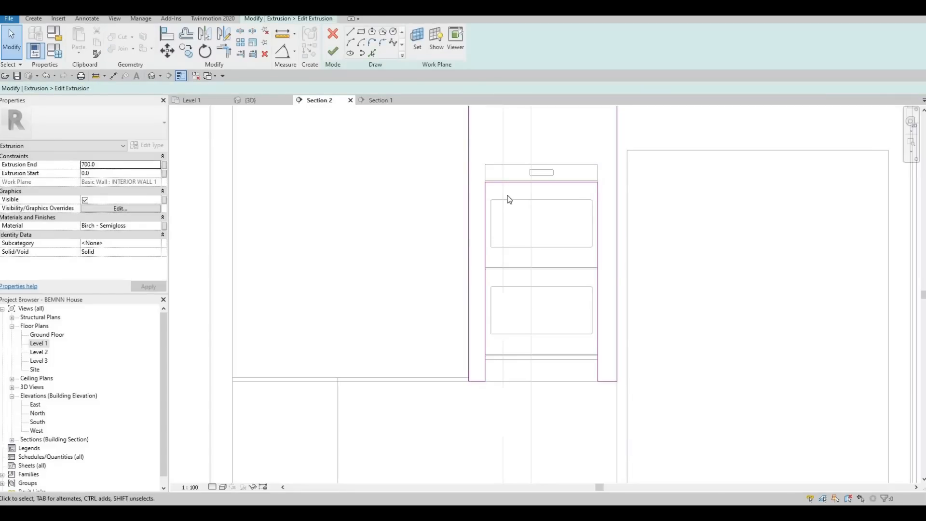
pyautogui.press('a')
pyautogui.press('l')
pyautogui.scroll(2, 555, 156)
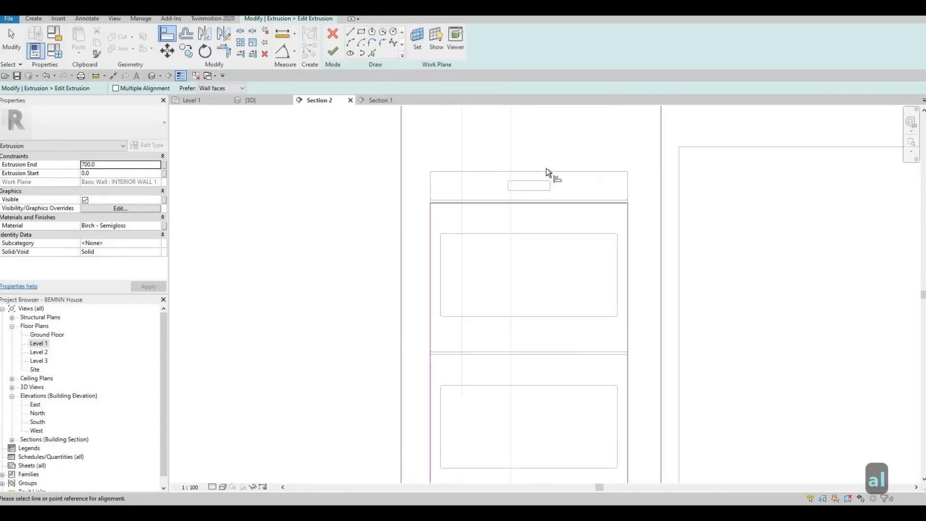
pyautogui.click(547, 171)
pyautogui.click(557, 203)
pyautogui.scroll(1, 557, 298)
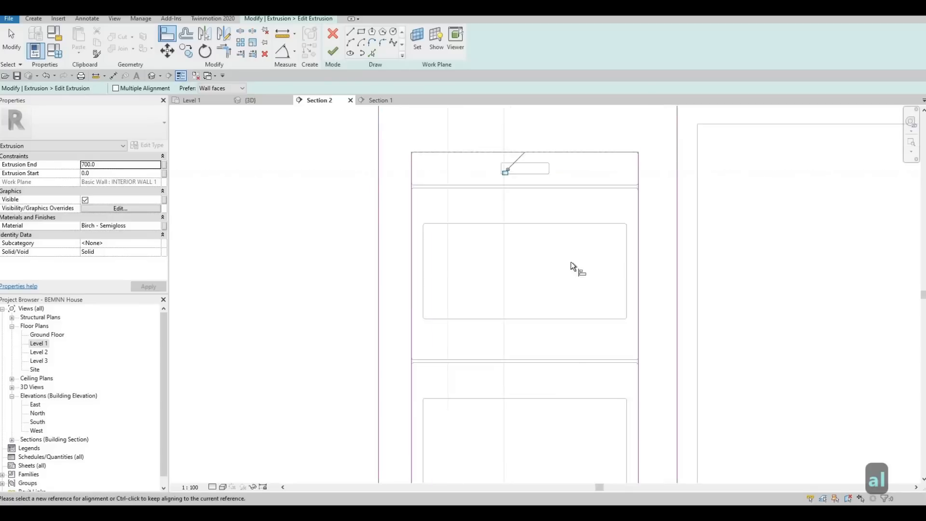
# - End the alignment and start the Line tool for the lower end of the oven opening in the surround's sketch
pyautogui.scroll(-2, 571, 263)
pyautogui.moveTo(559, 417); pyautogui.dragTo(551, 256, button='middle')
pyautogui.scroll(2, 554, 266)
pyautogui.scroll(1, 641, 261)
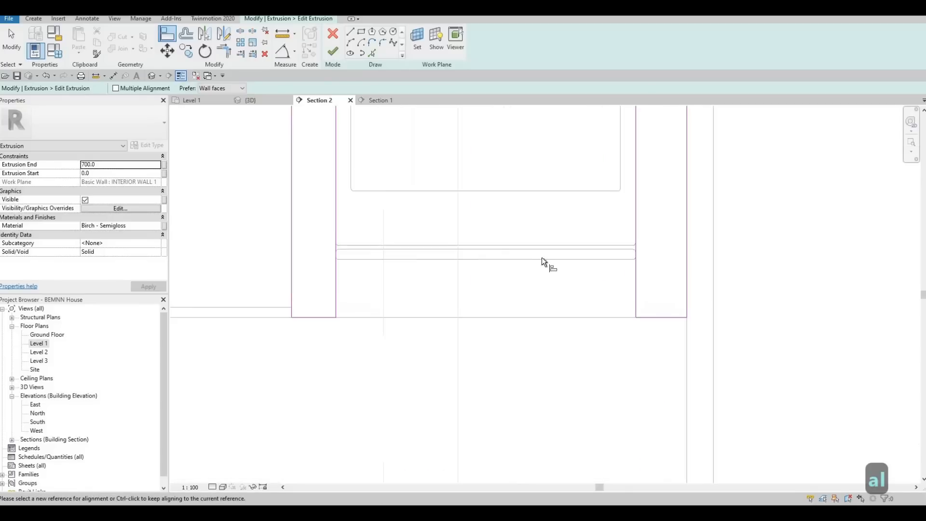
pyautogui.press('Escape')
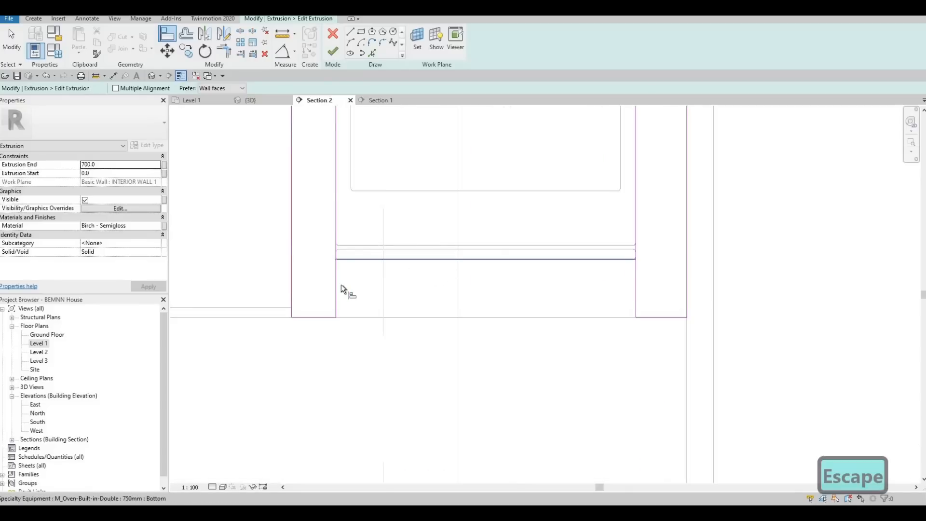
pyautogui.press('Escape')
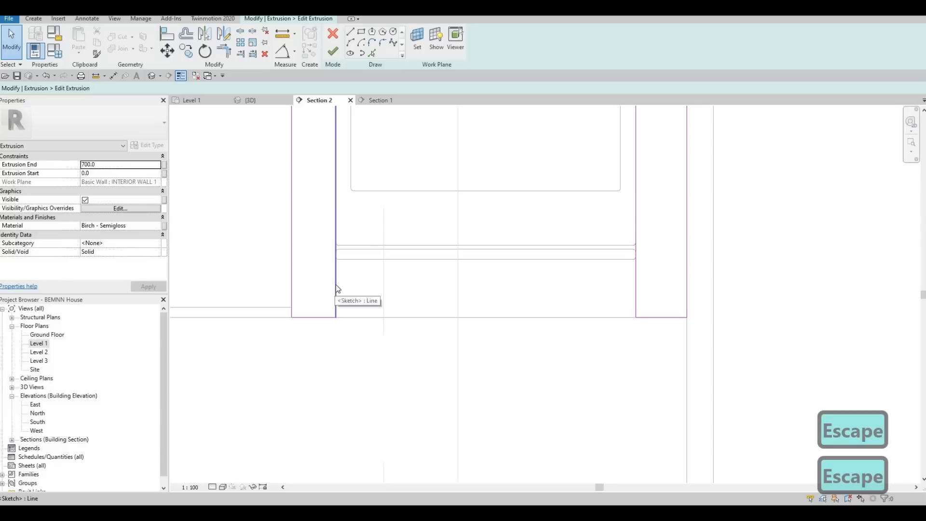
pyautogui.click(350, 32)
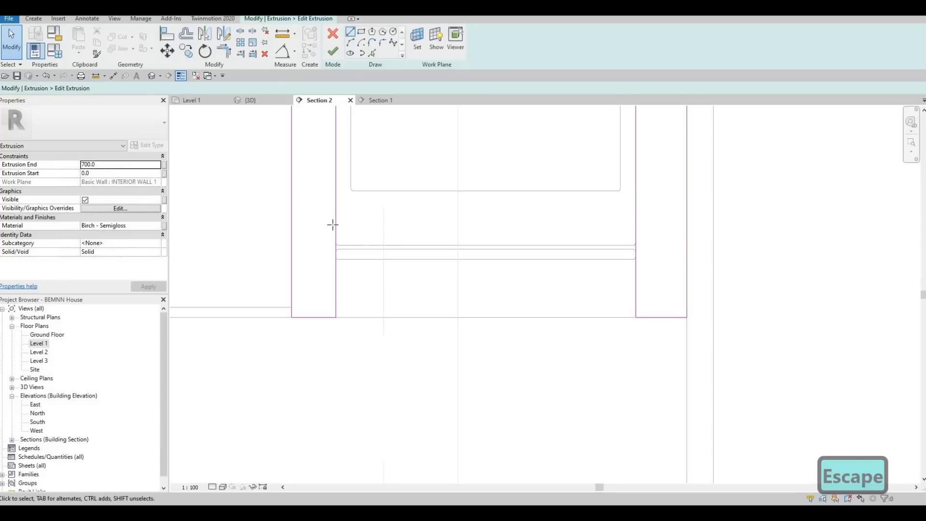
pyautogui.scroll(3, 346, 247)
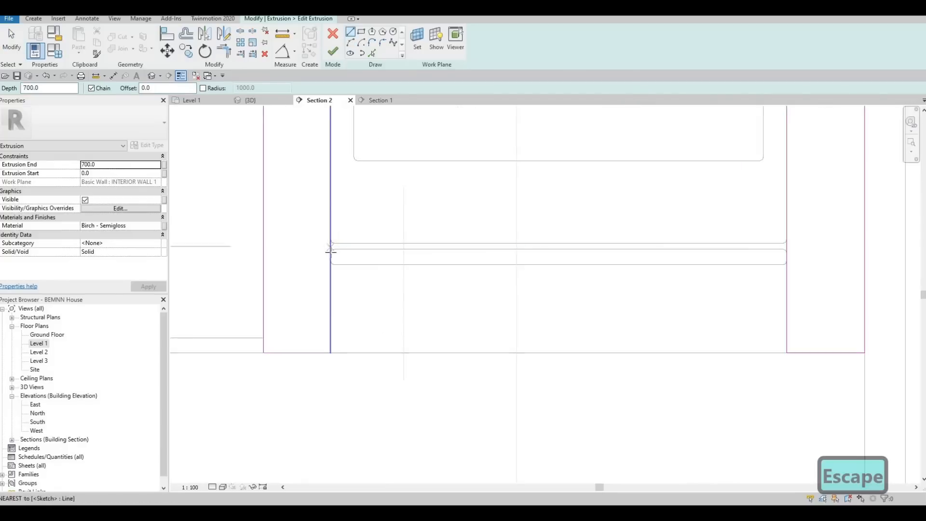
pyautogui.click(330, 264)
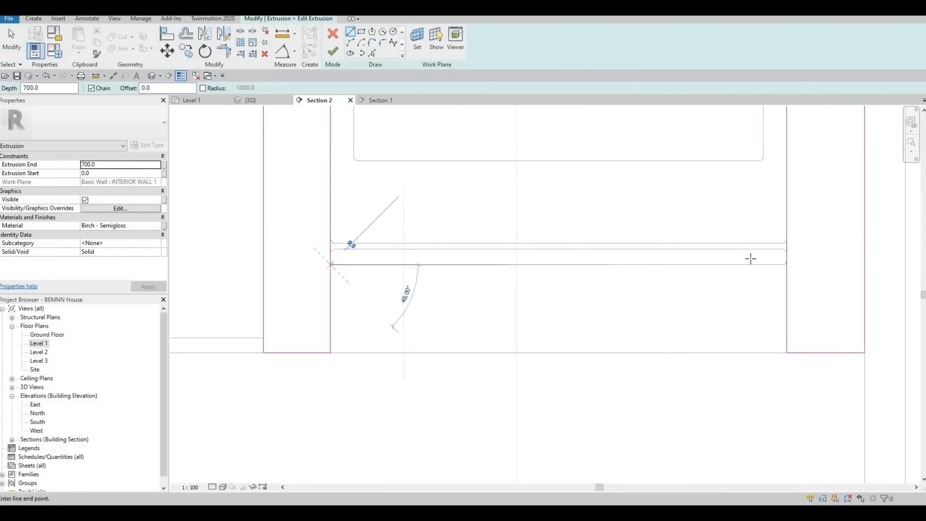
pyautogui.click(774, 264)
pyautogui.press('Escape')
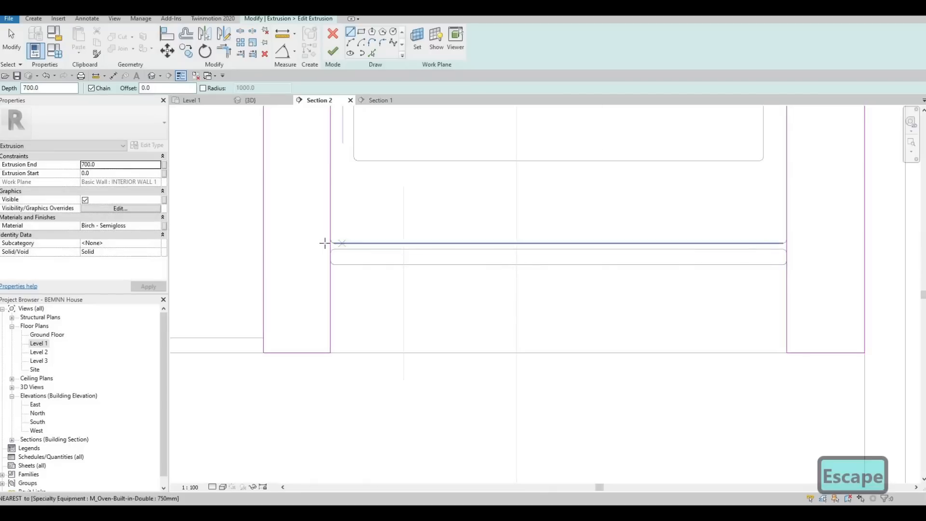
# - Sketch a horizontal line along the double oven's lower edge, running past the opening's right-hand side line
pyautogui.click(345, 245)
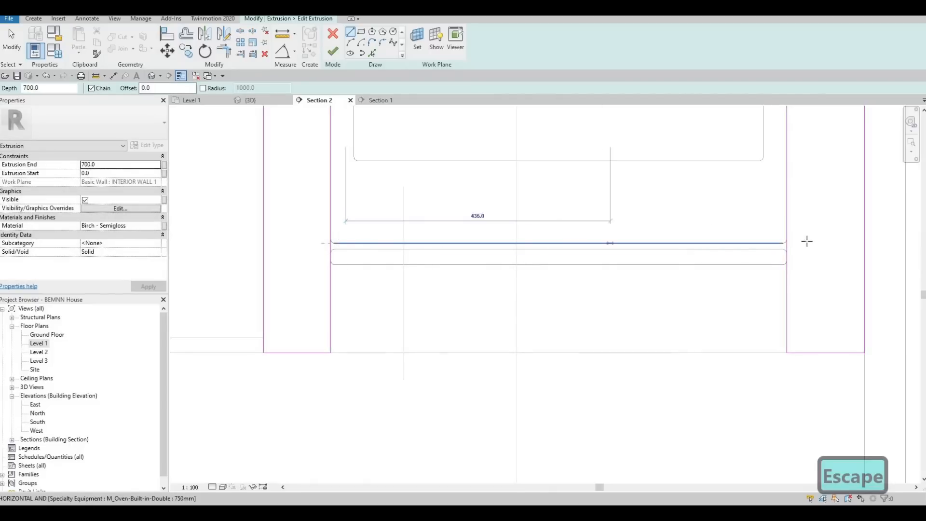
pyautogui.click(808, 244)
pyautogui.press('Escape')
pyautogui.press('Escape')
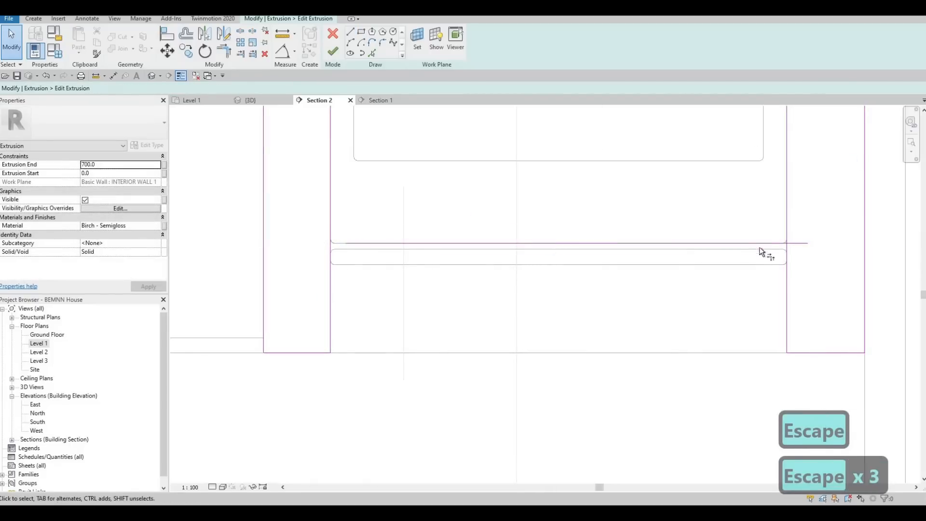
# - Trim the opening's two side lines to corners with the new horizontal line under the oven
pyautogui.press('t')
pyautogui.press('r')
pyautogui.click(786, 213)
pyautogui.click(440, 244)
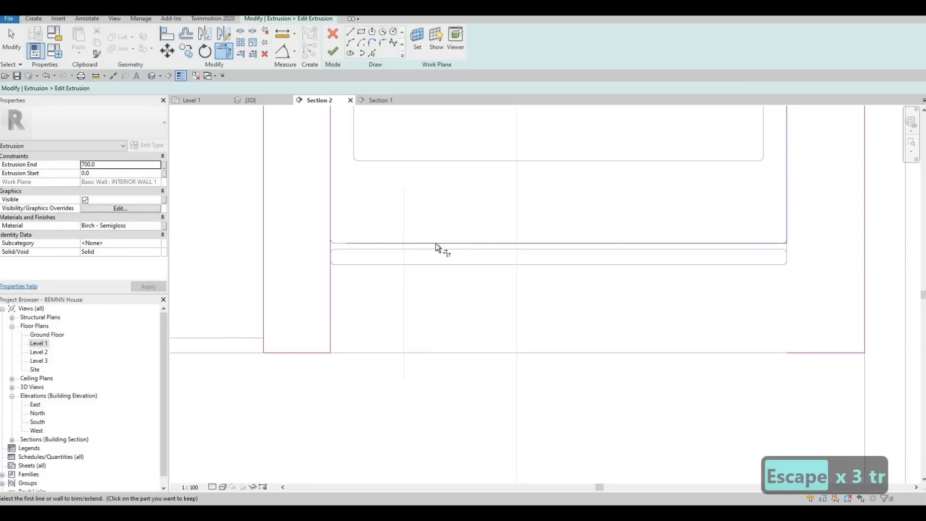
pyautogui.click(331, 209)
pyautogui.click(446, 244)
pyautogui.scroll(-2, 702, 308)
# - Delete the short base line beneath the surround's right-hand leg
pyautogui.press('Escape')
pyautogui.press('Escape')
pyautogui.click(750, 314)
pyautogui.press('Delete')
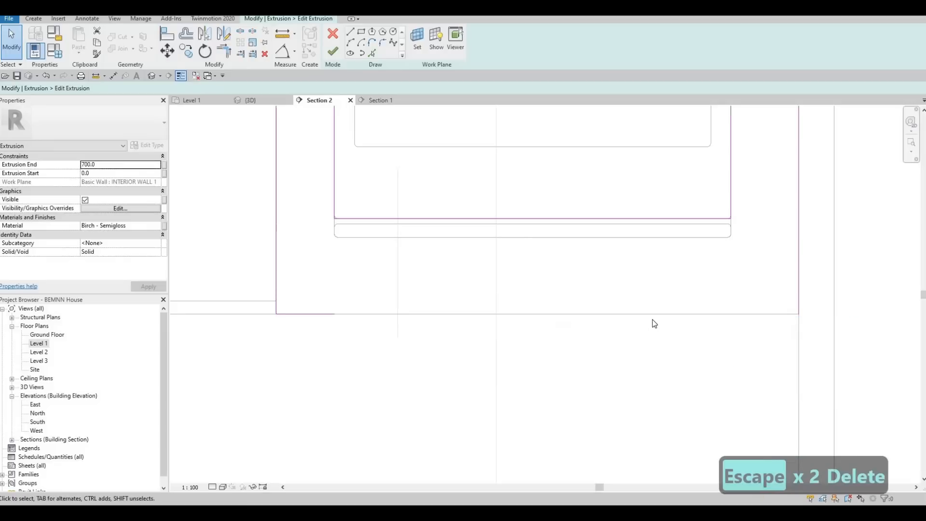
# - Extend the remaining base line to the surround's opposite outer side with Trim, and finish both the sketch and the in-place model
pyautogui.press('t')
pyautogui.press('r')
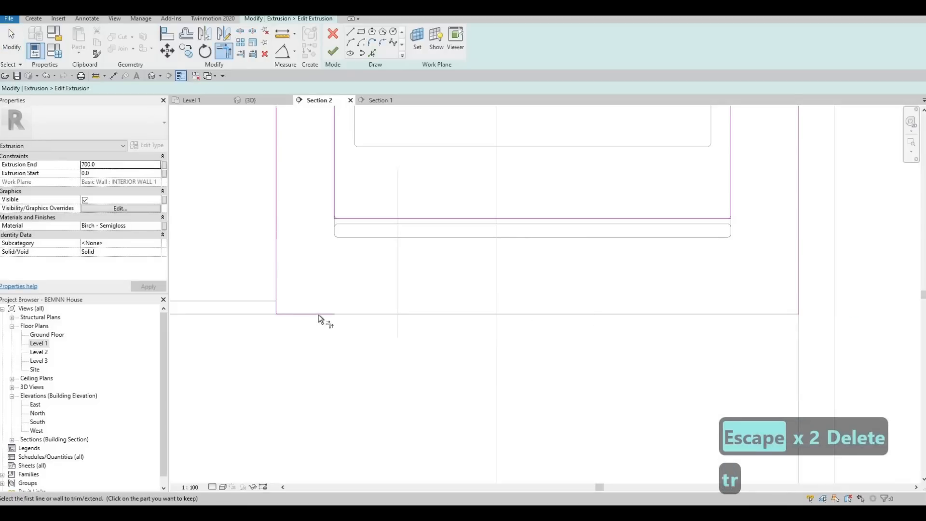
pyautogui.click(319, 314)
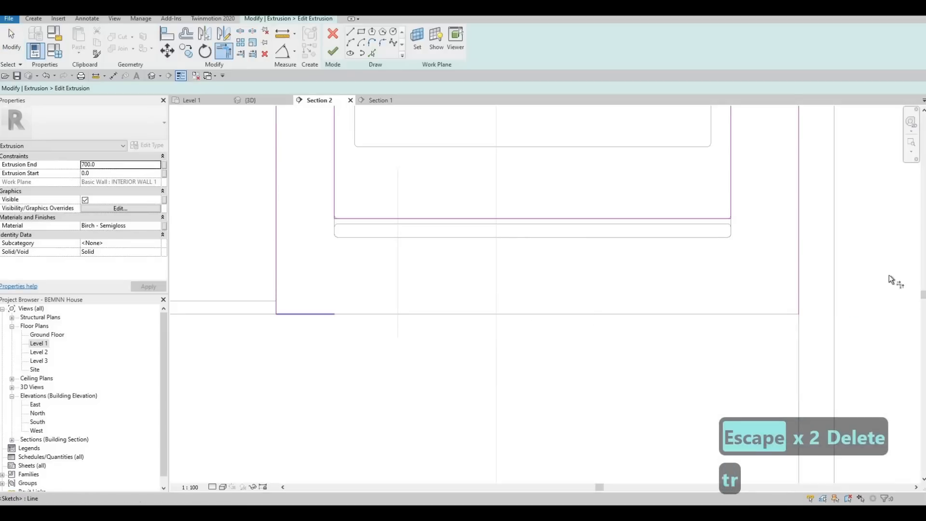
pyautogui.click(334, 52)
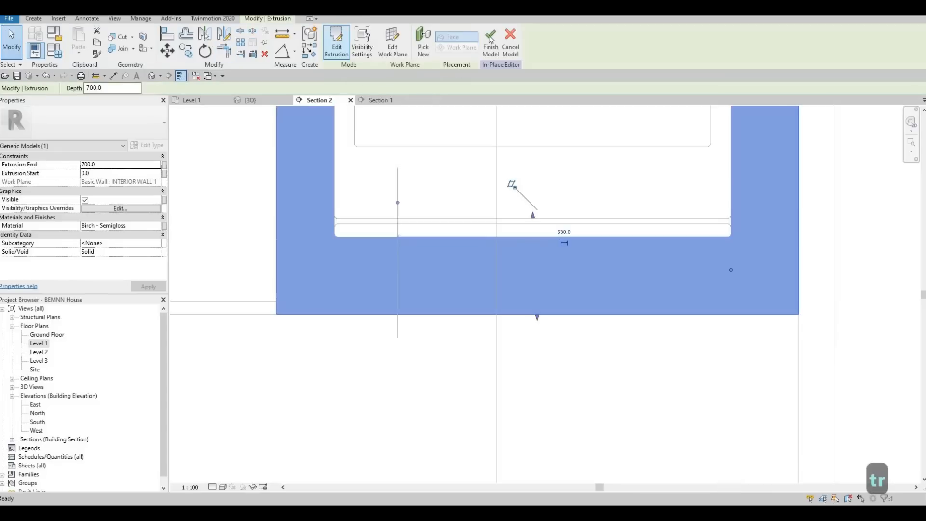
pyautogui.press('Escape')
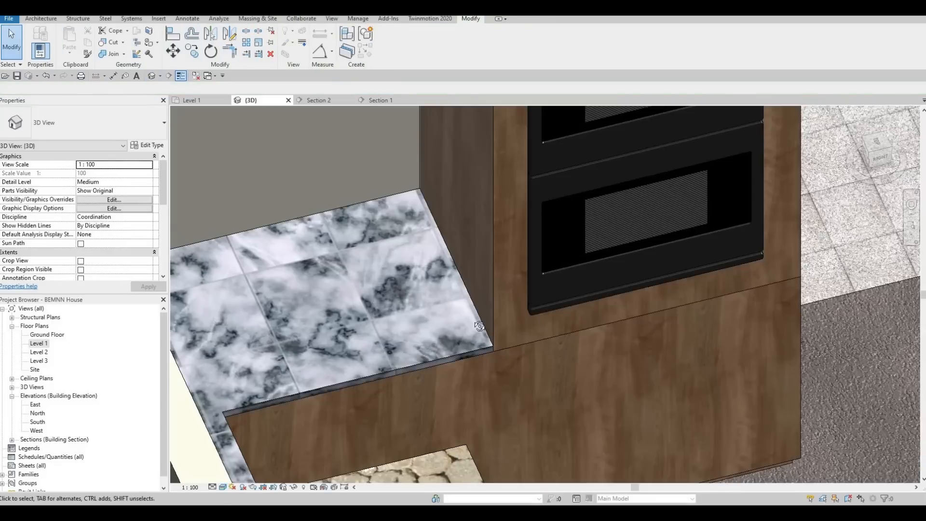
# - Open the 3D view and examine how the double oven fits in its surround beside the marble counter and refrigerator
pyautogui.scroll(-2, 487, 289)
pyautogui.keyDown('shift'); pyautogui.moveTo(483, 275); pyautogui.dragTo(522, 219, button='middle'); pyautogui.keyUp('shift')
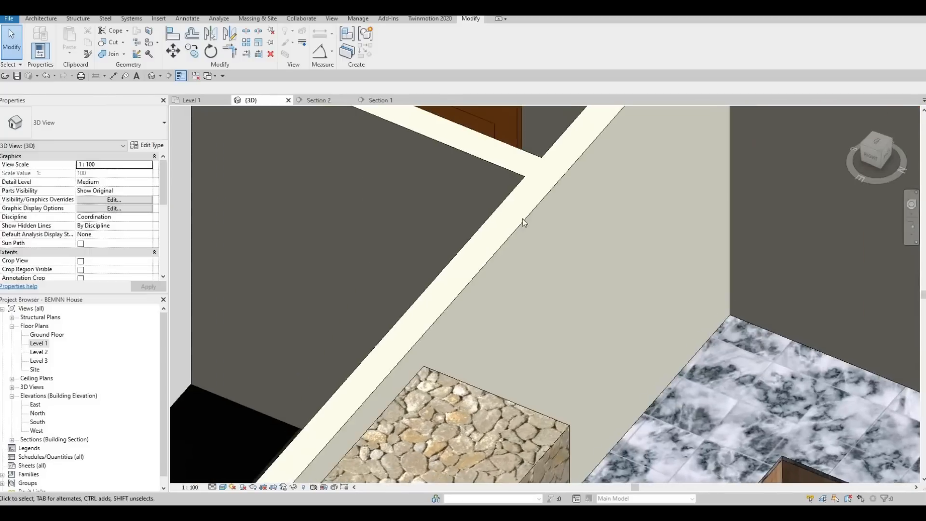
pyautogui.moveTo(819, 319); pyautogui.dragTo(452, 149, button='middle')
pyautogui.moveTo(587, 280); pyautogui.dragTo(512, 208, button='middle')
pyautogui.scroll(-1, 519, 227)
pyautogui.moveTo(543, 273); pyautogui.dragTo(539, 323, button='middle')
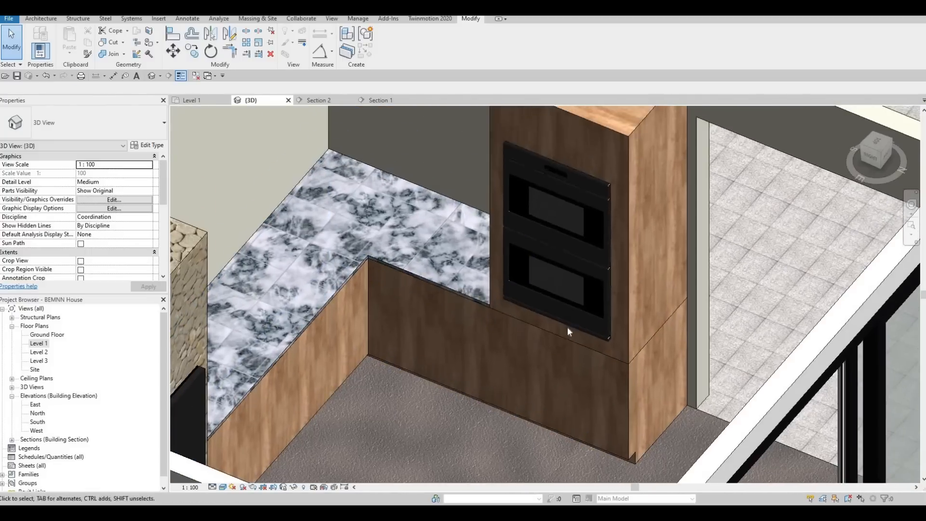
pyautogui.moveTo(603, 262); pyautogui.dragTo(615, 322, button='middle')
pyautogui.scroll(-1, 668, 376)
pyautogui.moveTo(604, 408); pyautogui.dragTo(646, 372, button='middle')
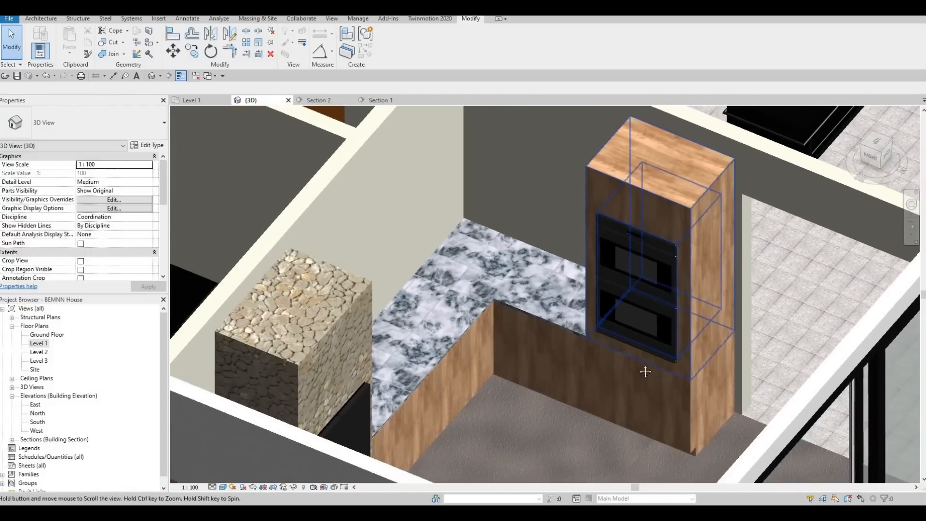
pyautogui.moveTo(480, 360); pyautogui.dragTo(489, 262, button='middle')
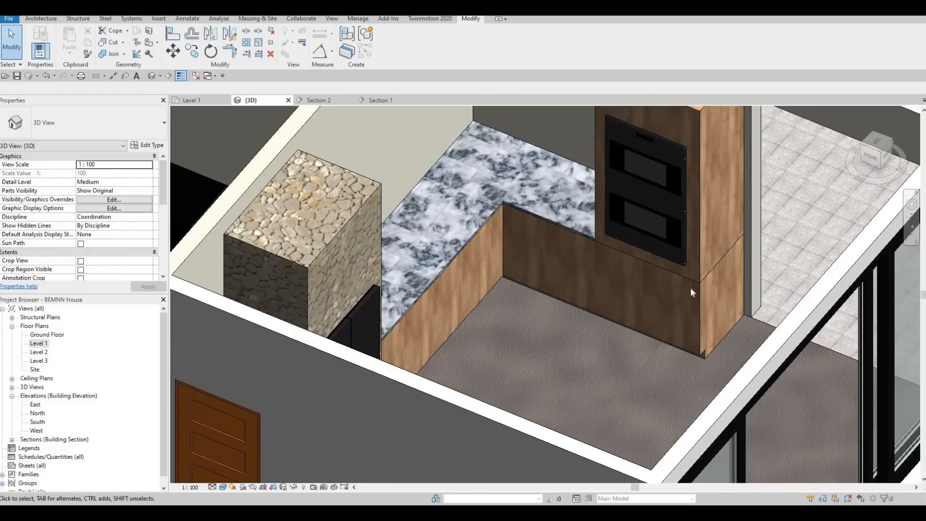
pyautogui.scroll(3, 623, 268)
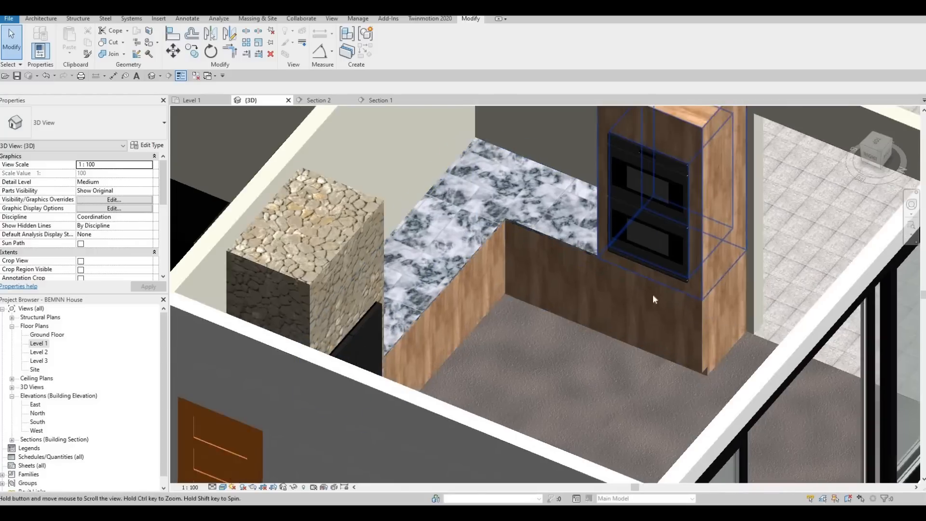
pyautogui.scroll(-2, 683, 291)
pyautogui.keyDown('shift'); pyautogui.moveTo(636, 279); pyautogui.dragTo(546, 252, button='middle'); pyautogui.keyUp('shift')
pyautogui.scroll(-2, 559, 262)
pyautogui.keyDown('shift'); pyautogui.moveTo(574, 334); pyautogui.dragTo(561, 309, button='middle'); pyautogui.keyUp('shift')
pyautogui.scroll(3, 554, 378)
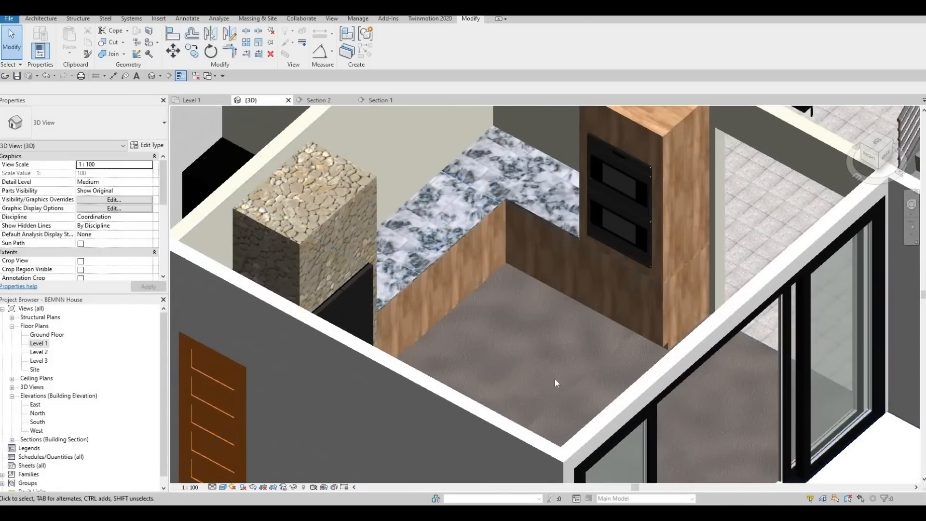